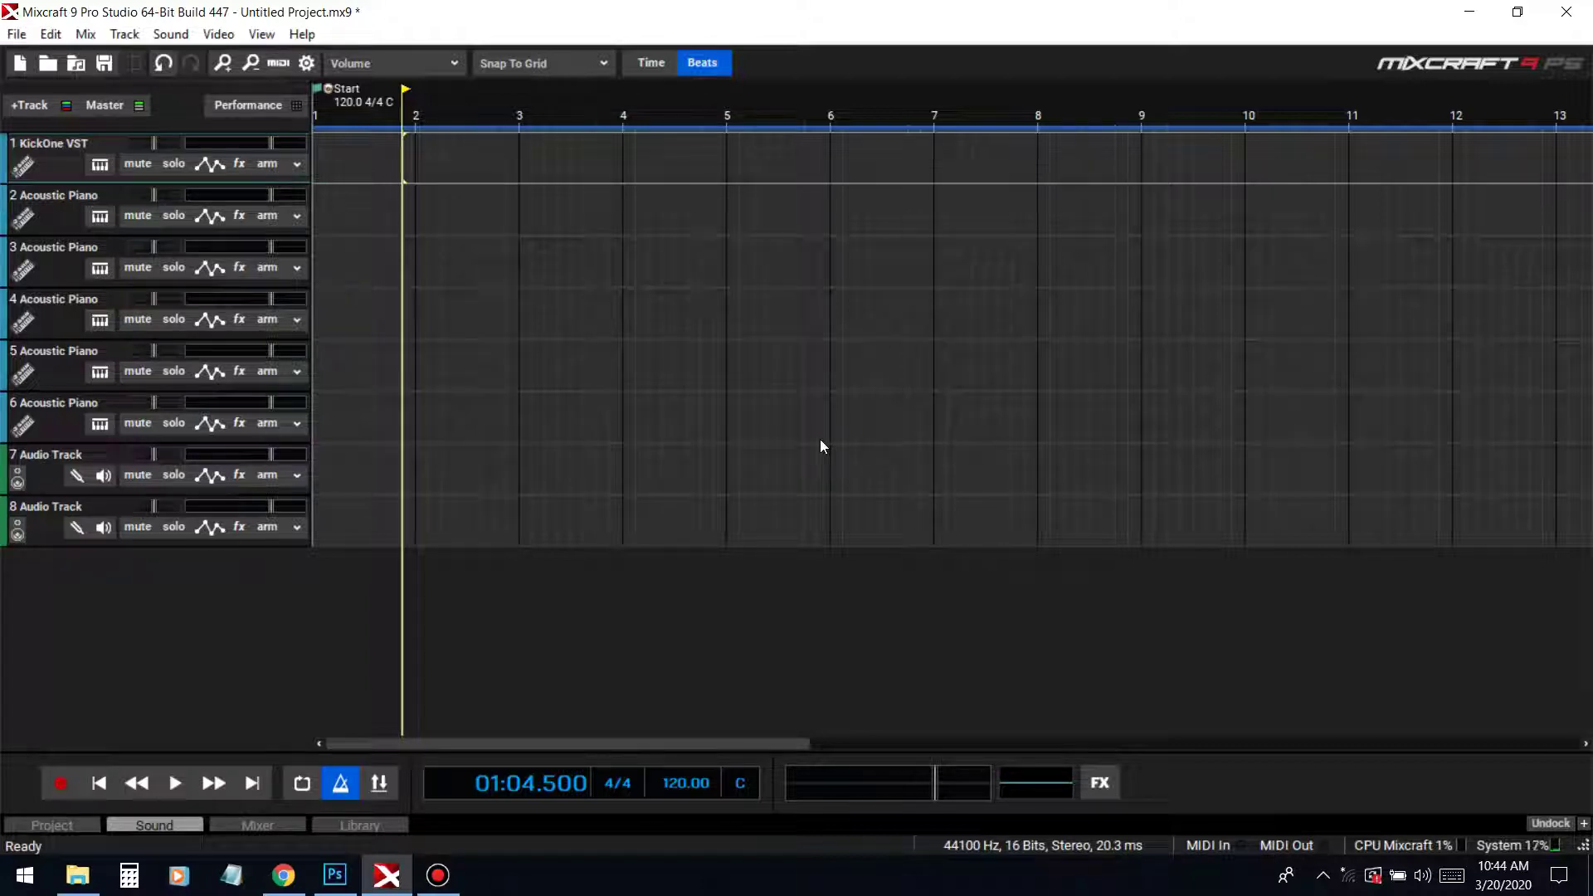
Move the playhead back to the project start at 01:01.000
key(Home)
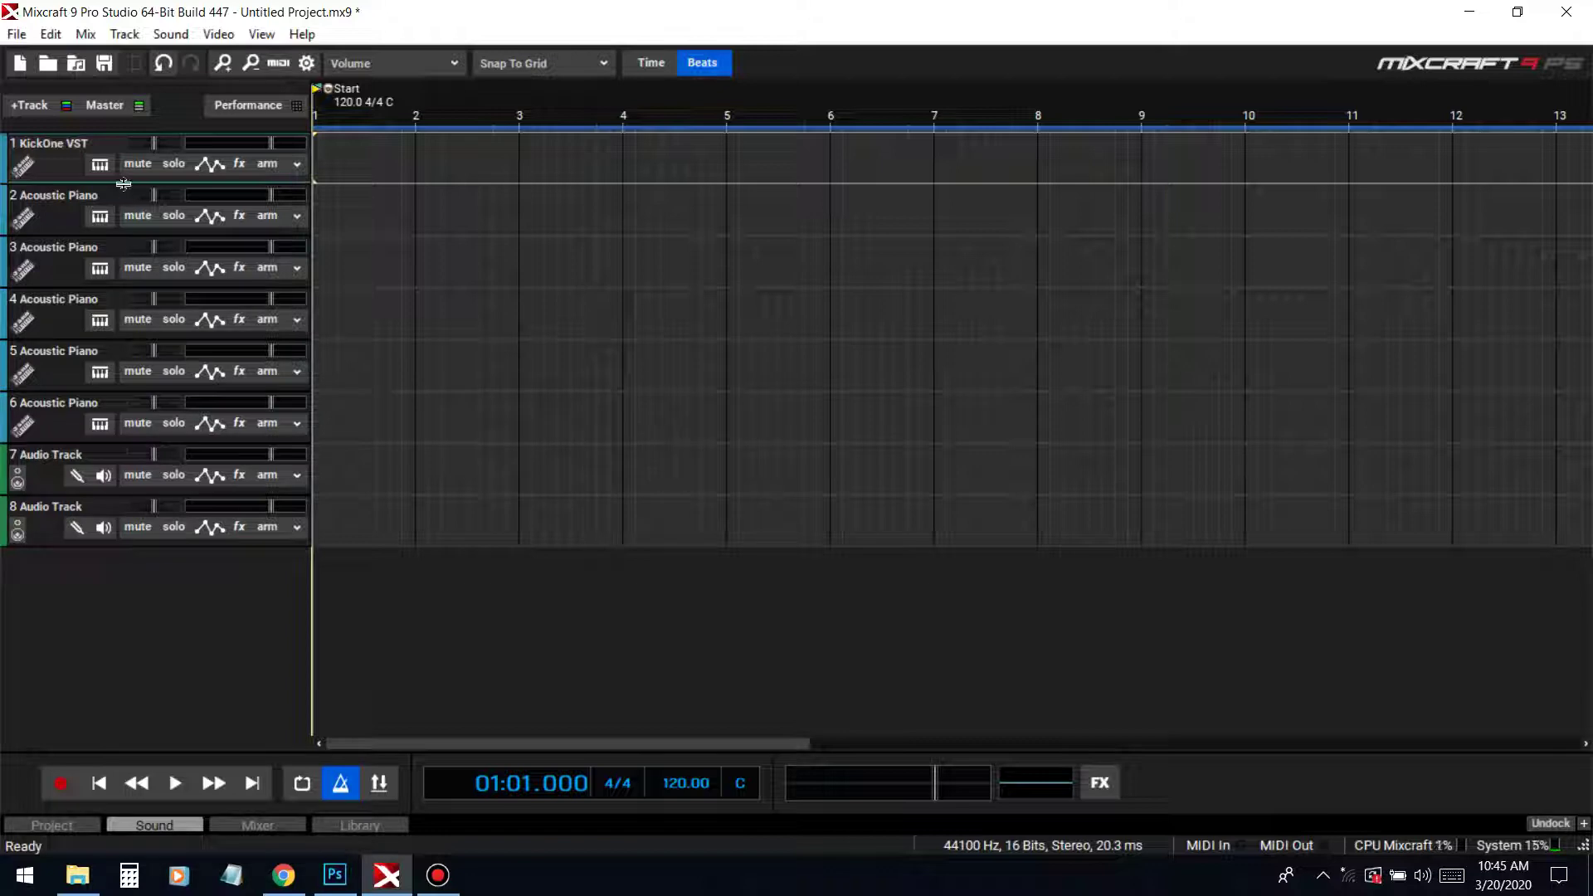
click(100, 165)
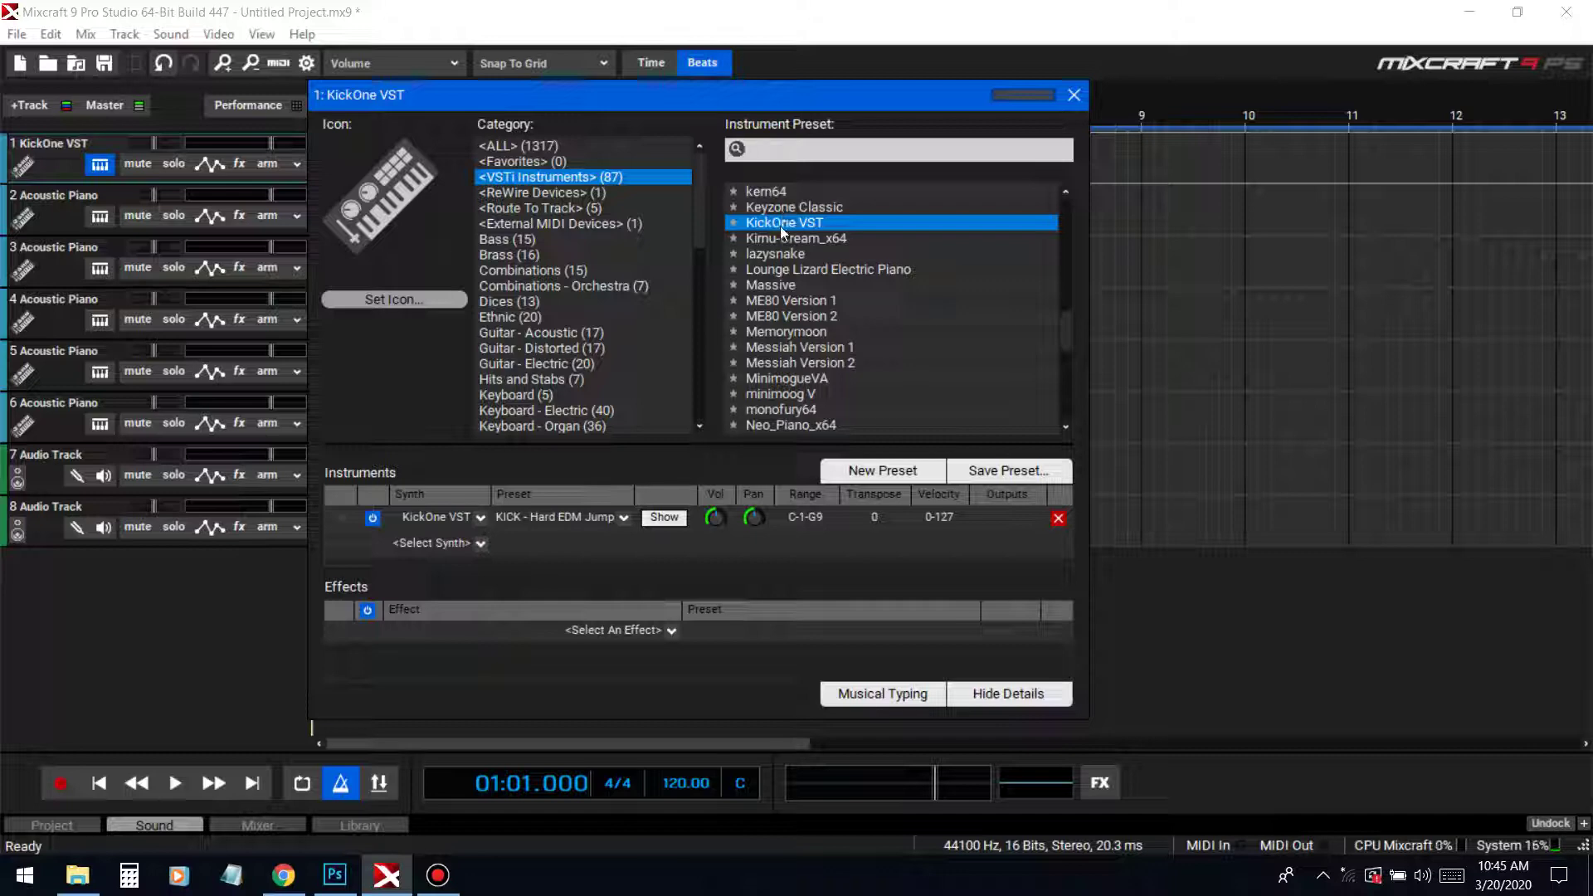
click(665, 517)
click(615, 463)
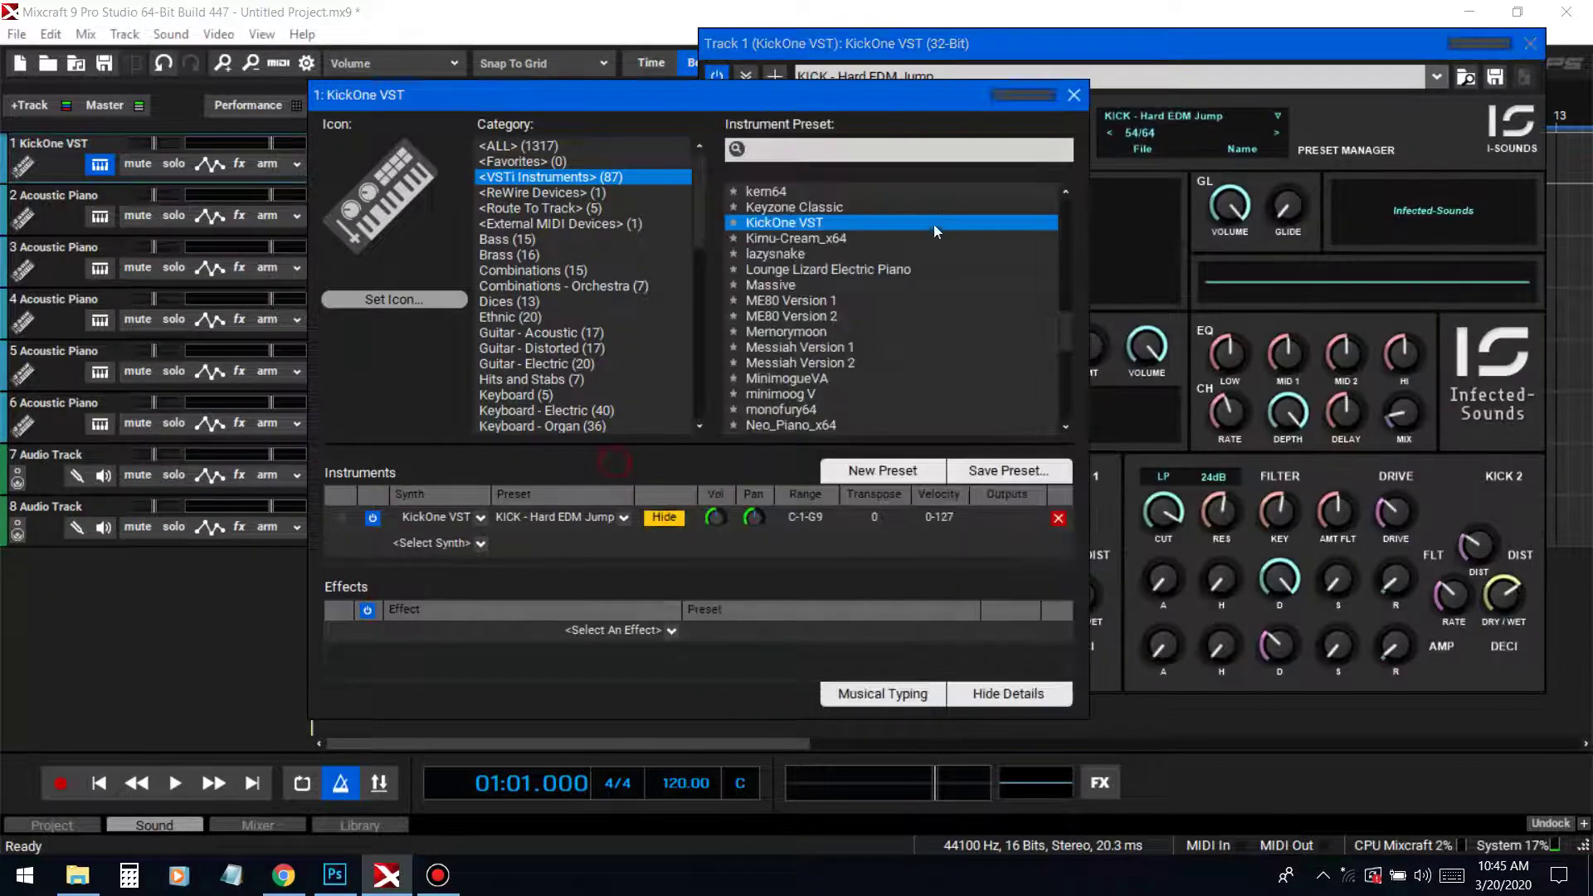
click(1074, 95)
drag(955, 45, 878, 73)
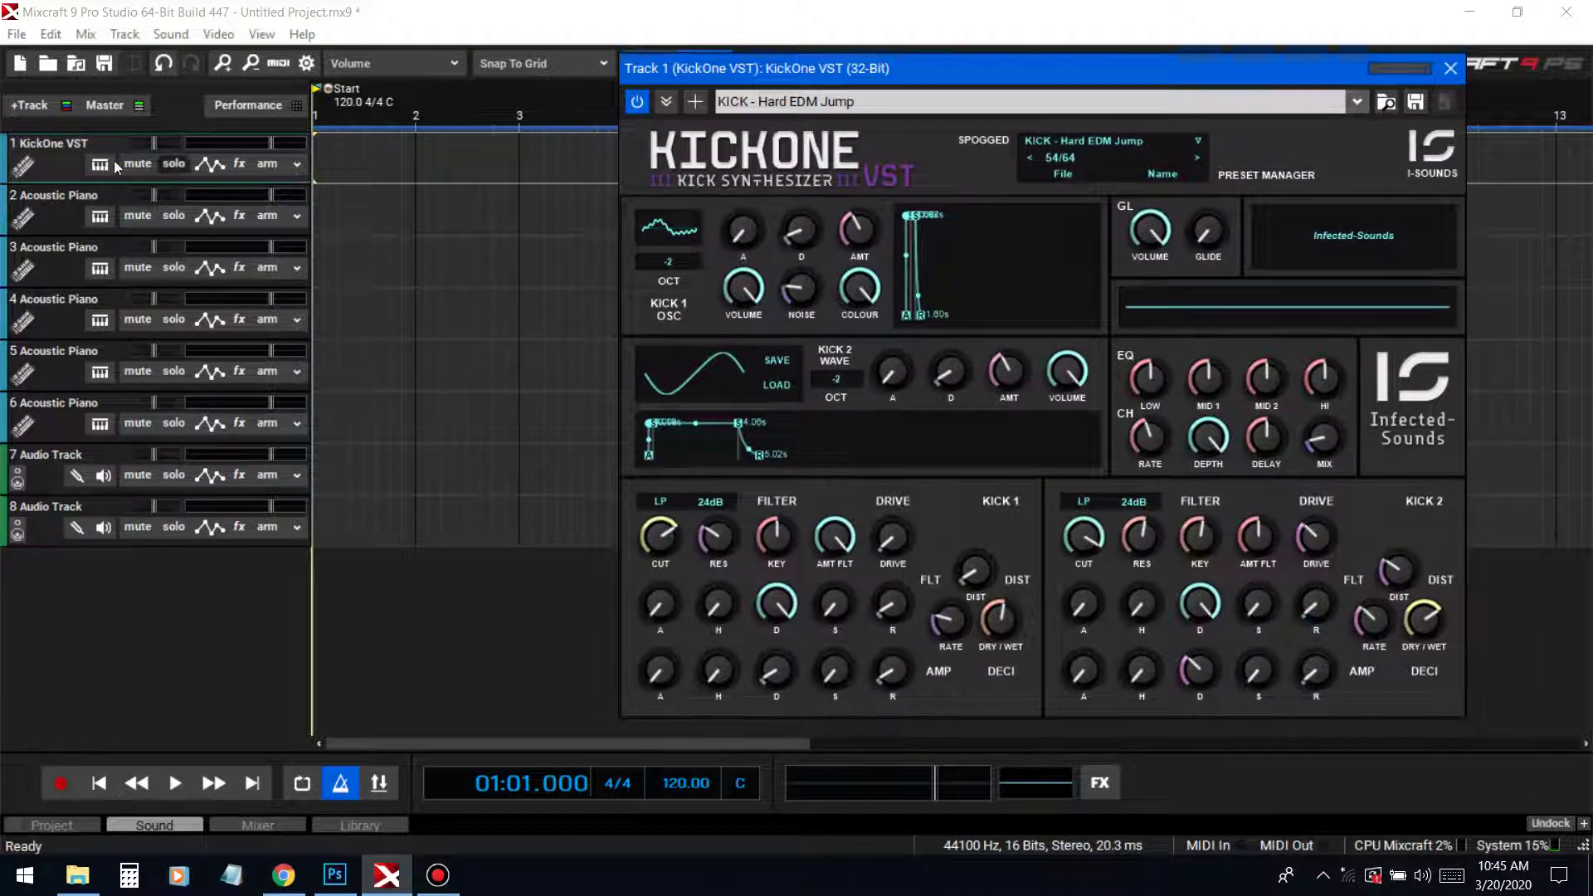
Create a new MIDI clip at bar 1 on track 1 and move the KickOne window aside
click(1449, 70)
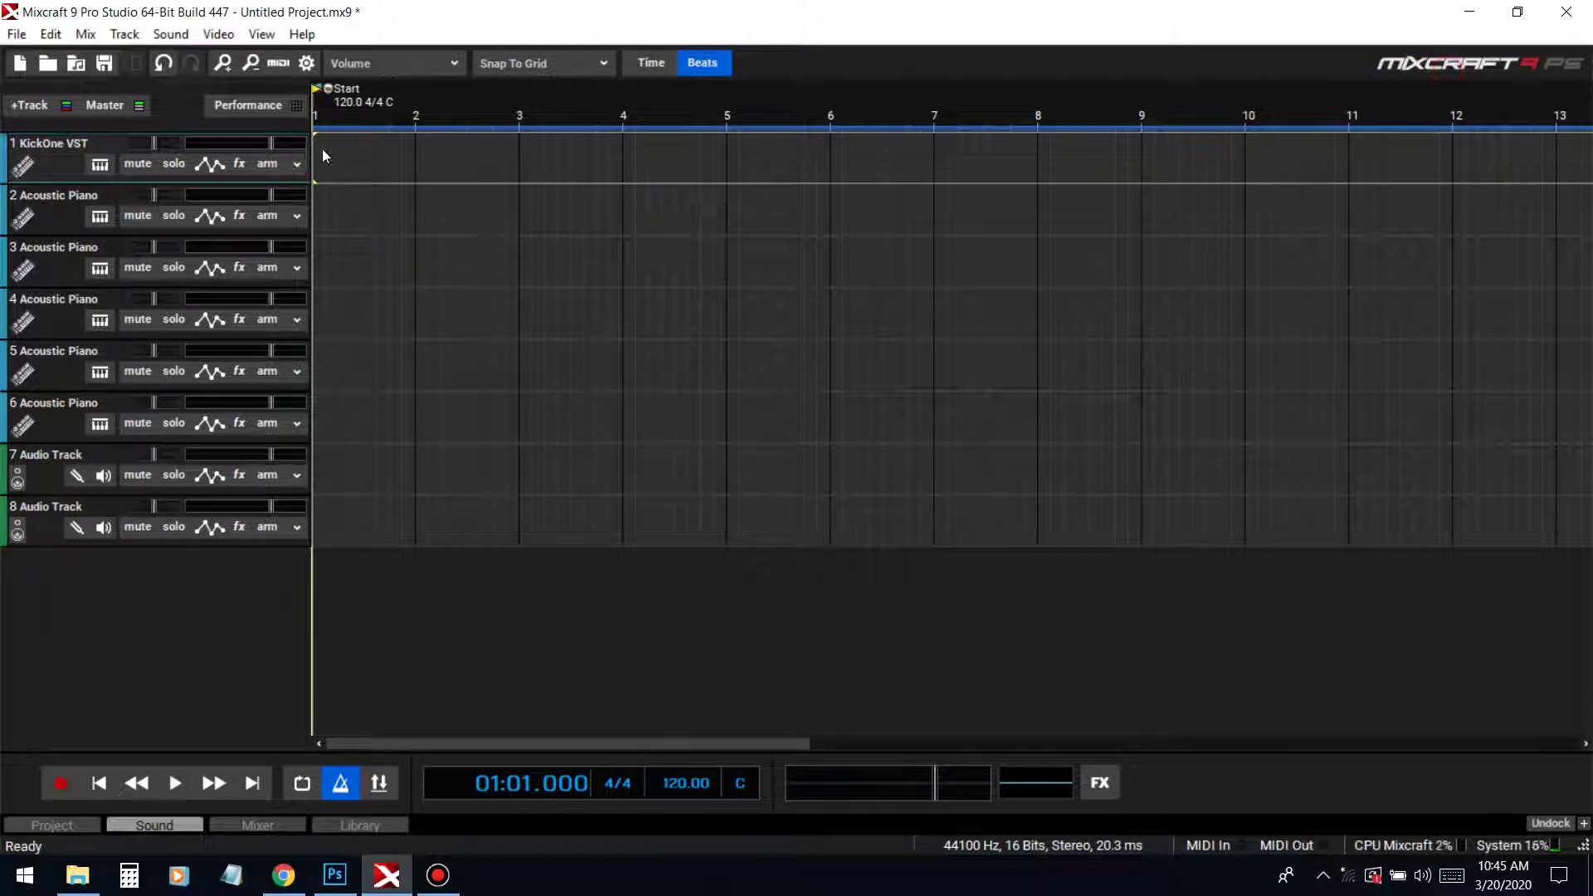
double_click(318, 150)
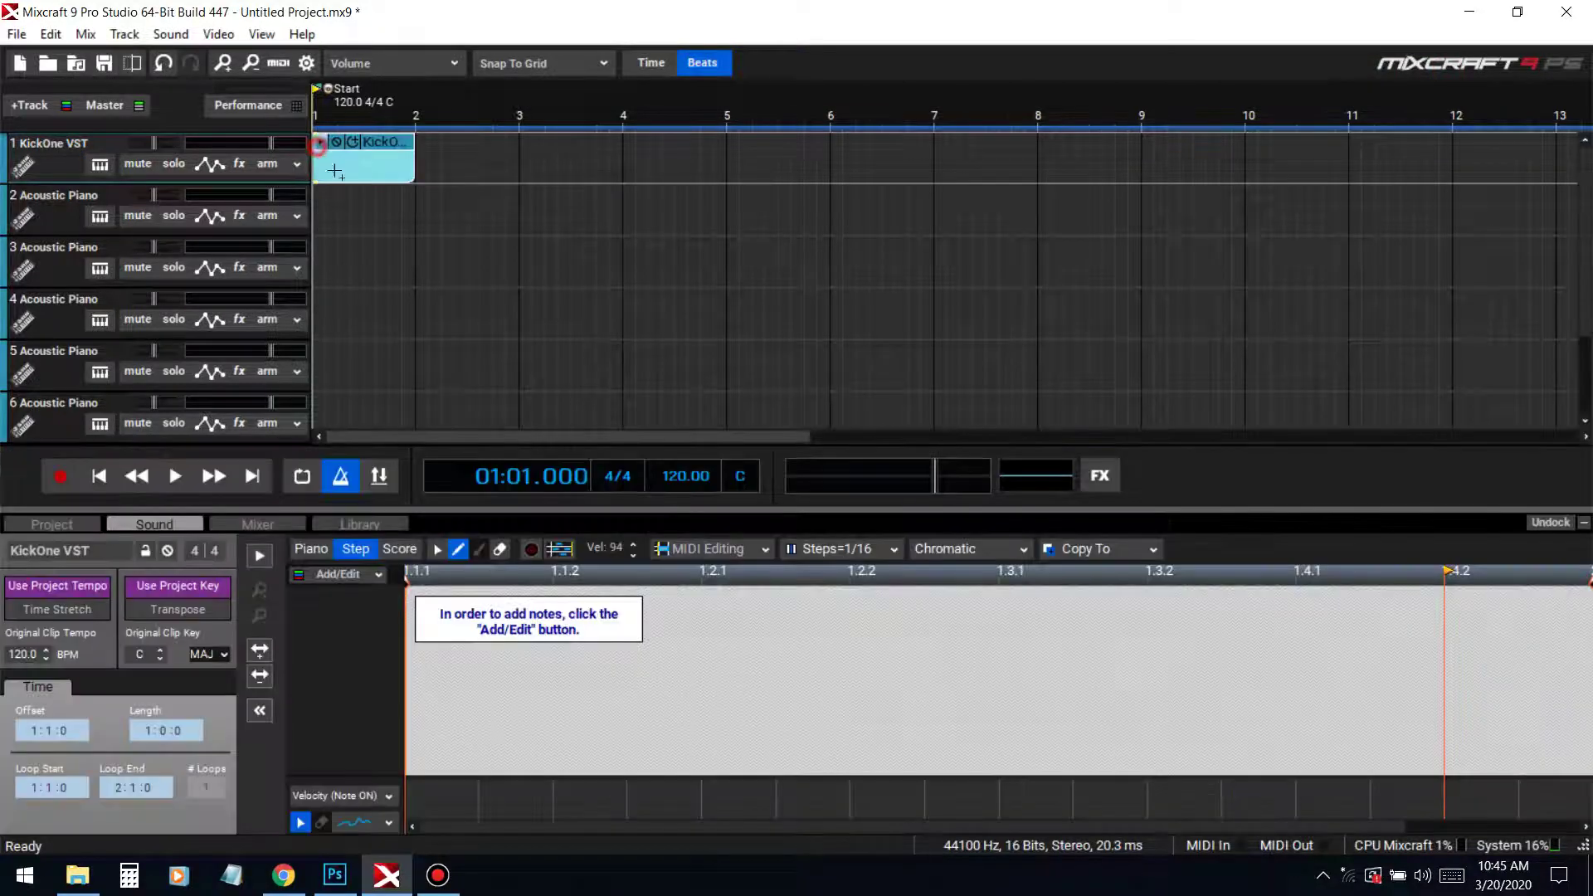
click(100, 166)
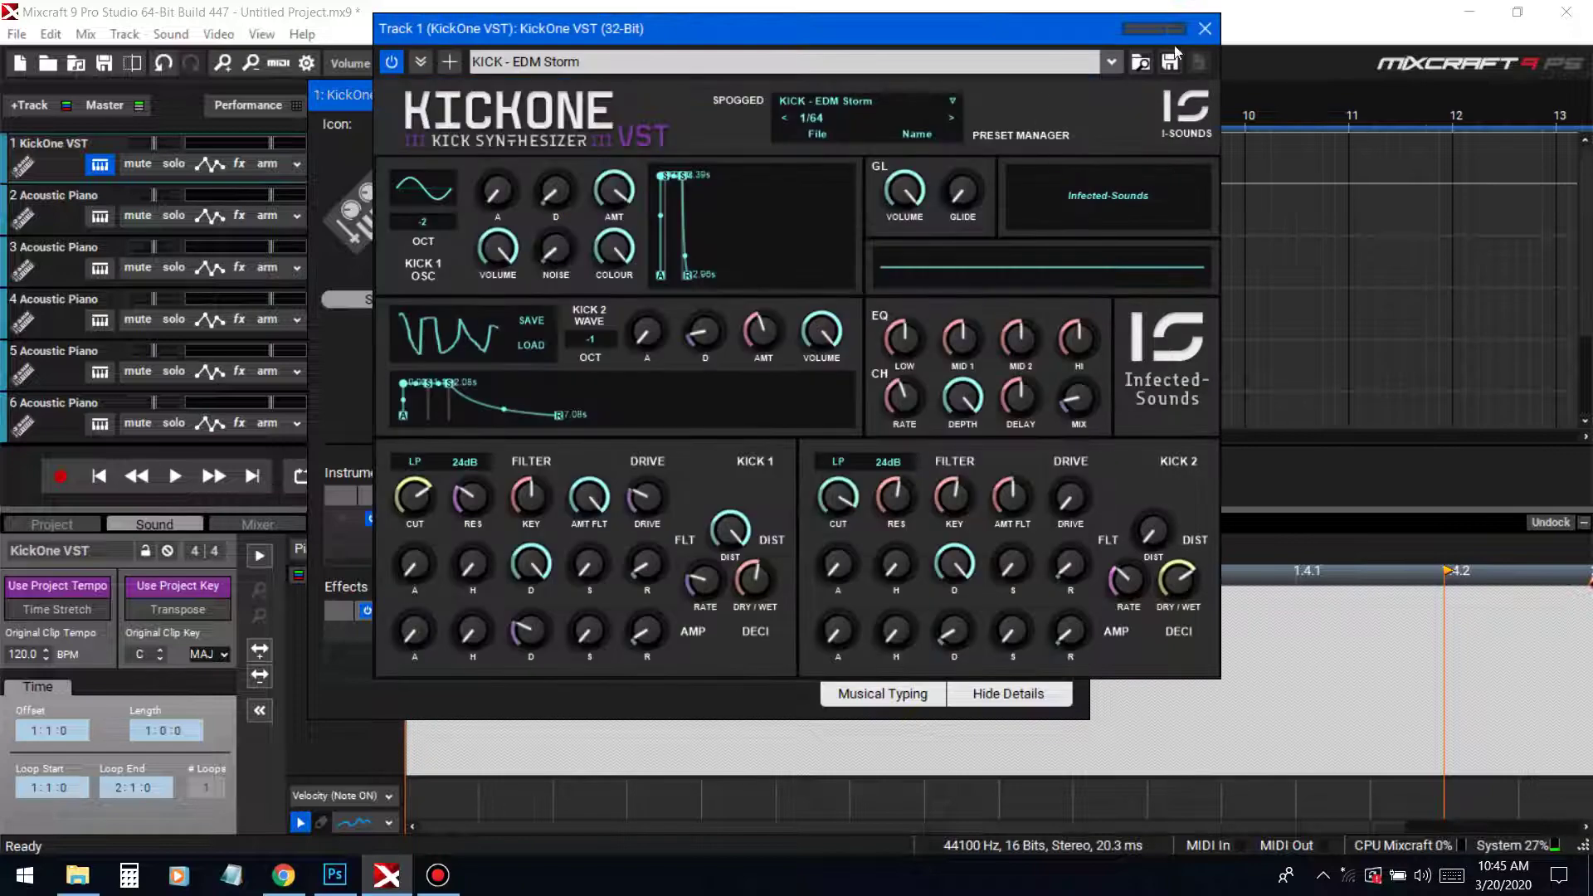
drag(1021, 31, 1205, 118)
click(1070, 96)
drag(1038, 117, 1275, 113)
Add C3 as a step row in the step editor, auditioning the kick sound
click(338, 574)
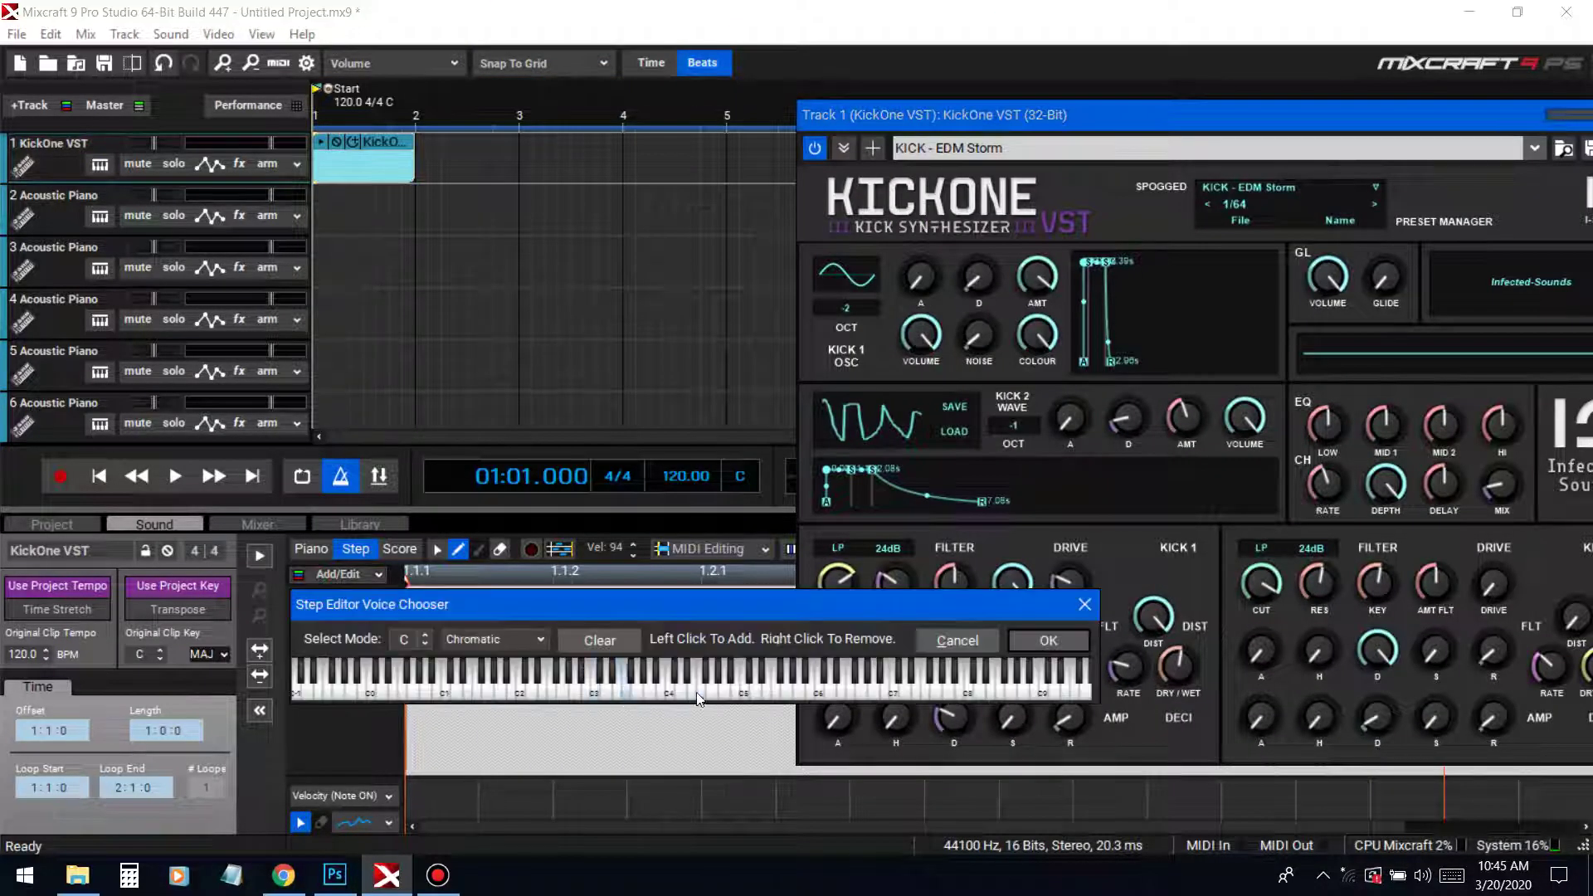
click(671, 691)
click(597, 690)
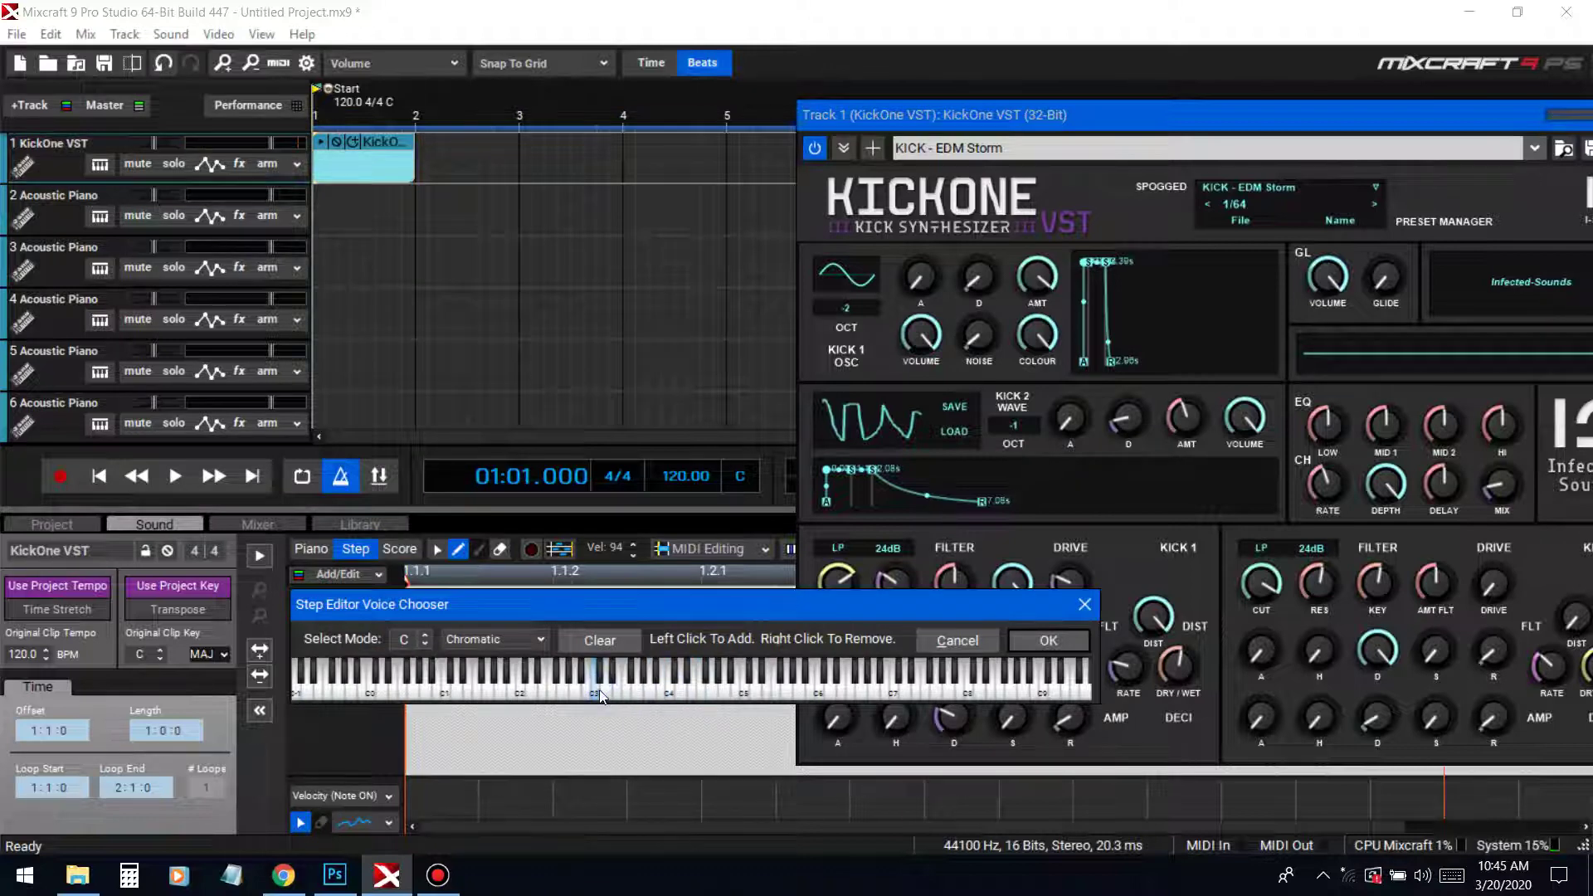
click(597, 691)
click(1048, 640)
Place two C3 kick hits in the step grid
scroll(511, 654, down, 5)
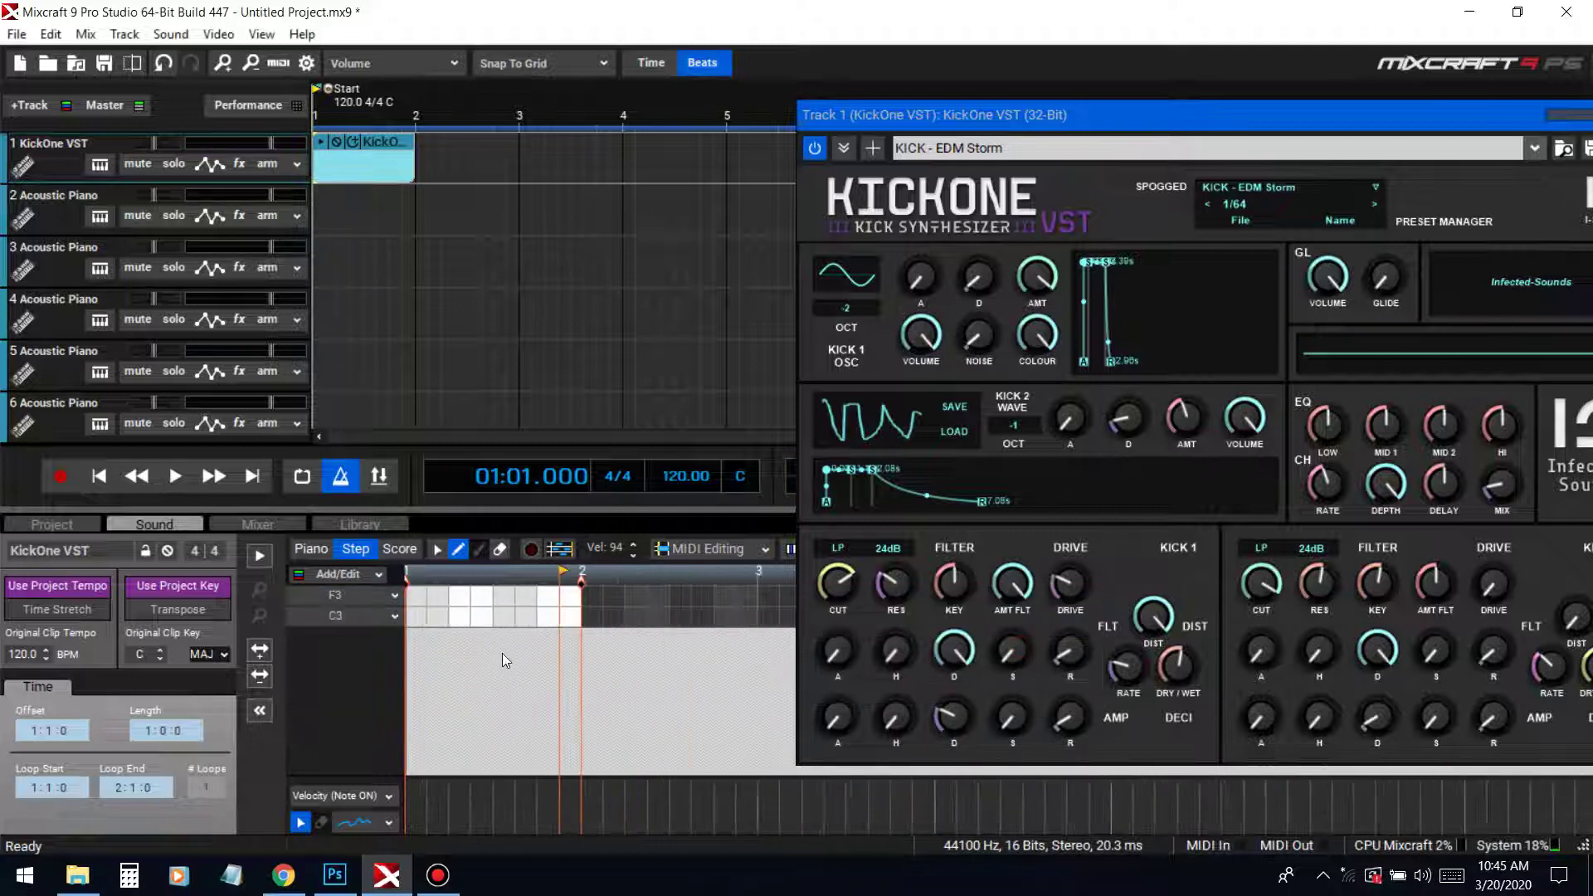
click(413, 618)
click(417, 614)
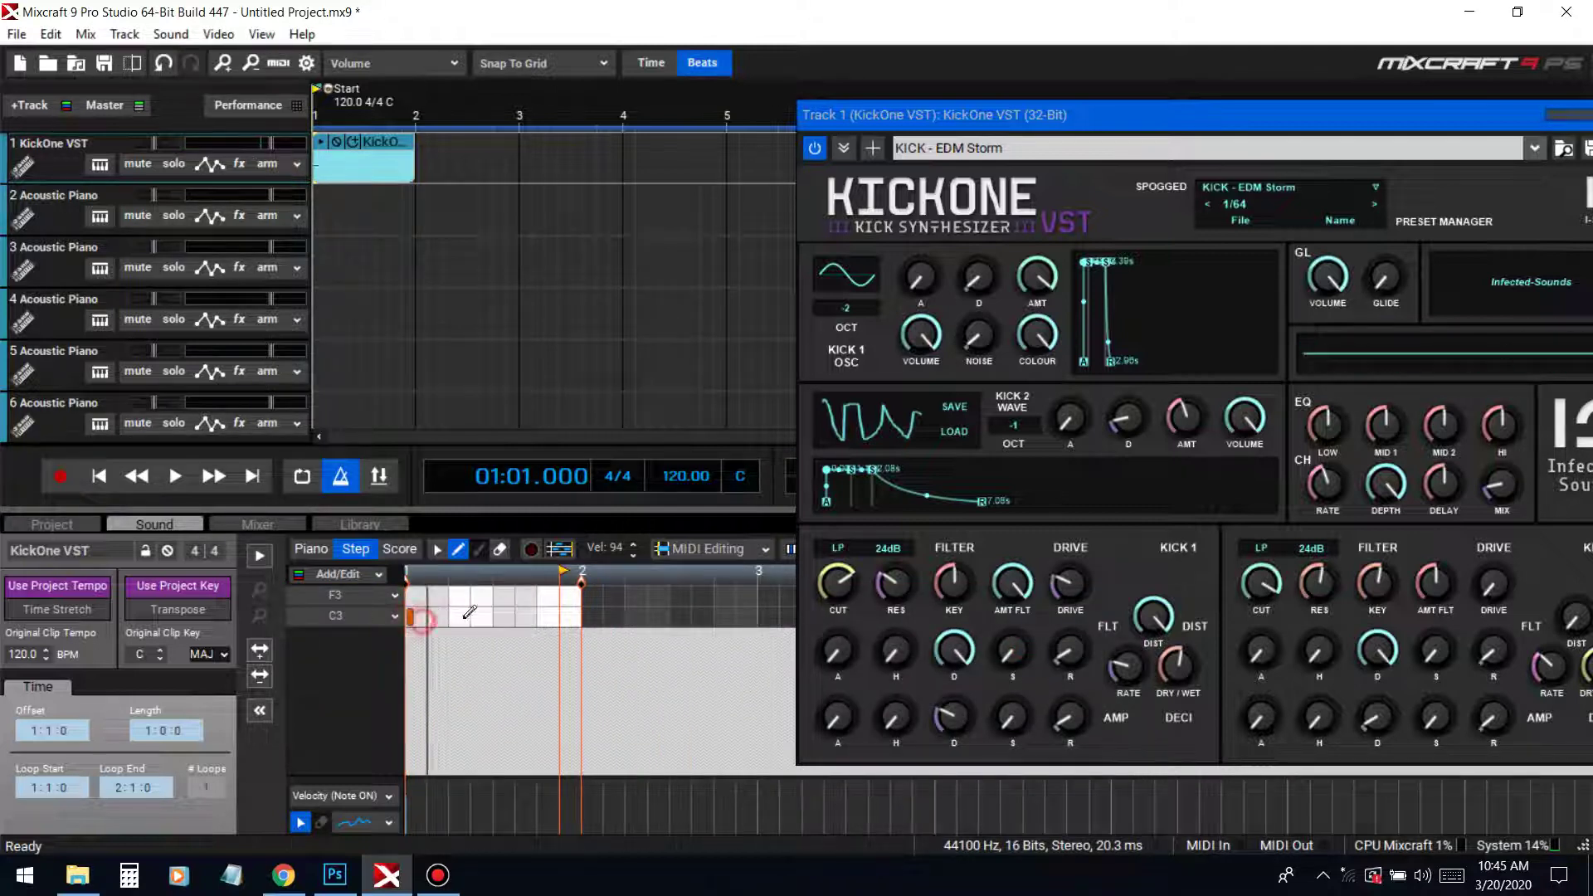
scroll(507, 675, up, 3)
click(557, 617)
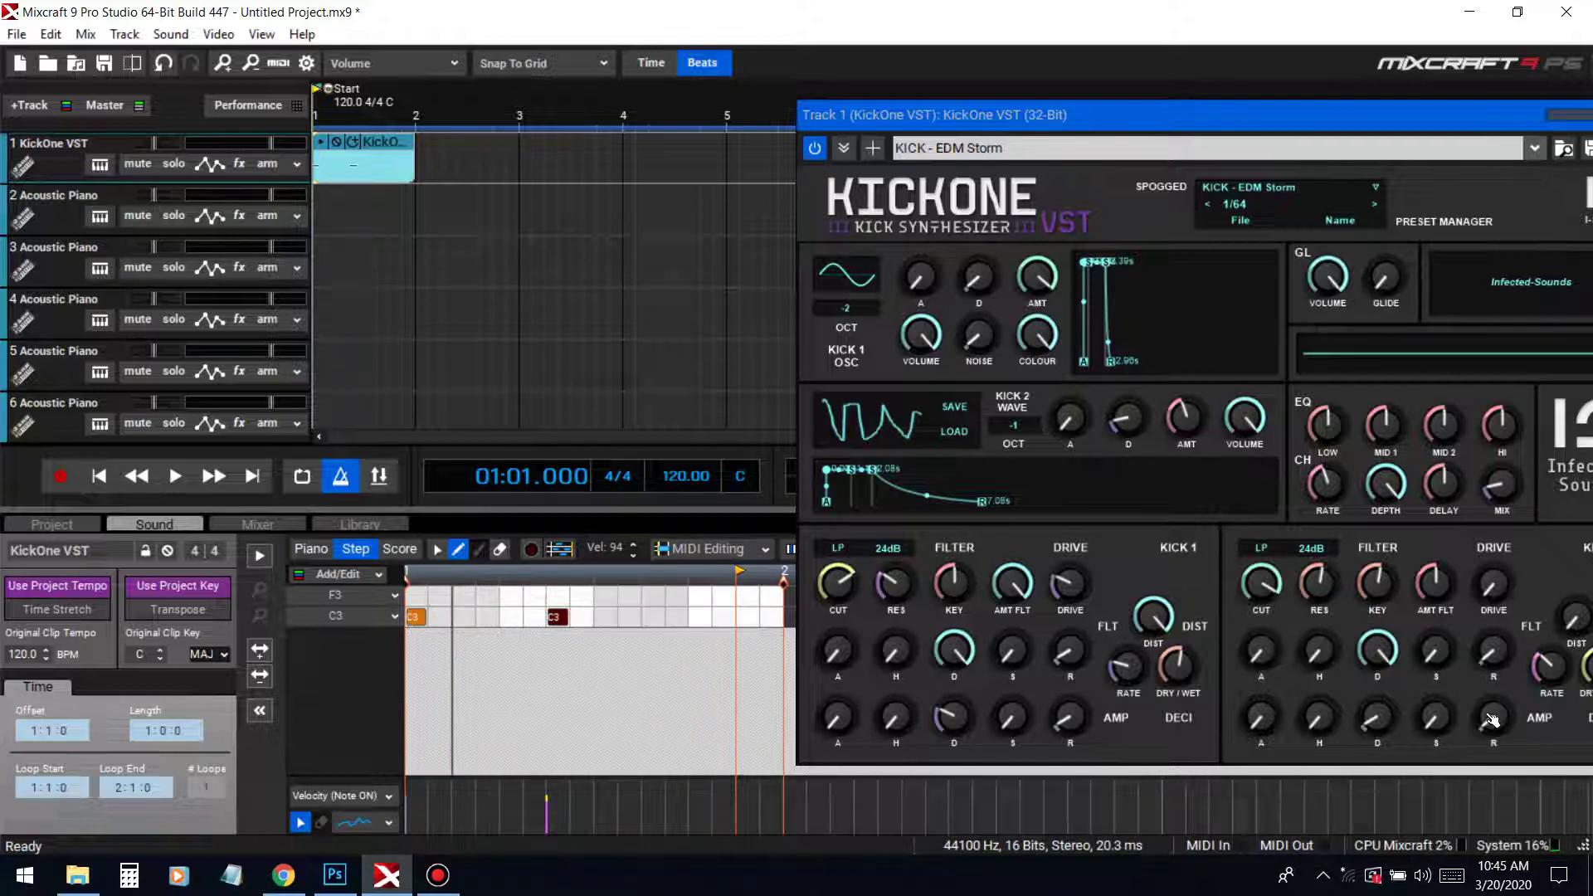
Raise Kick 2's amp release and add a third C3 kick step while previewing the clip
drag(1492, 716, 1493, 651)
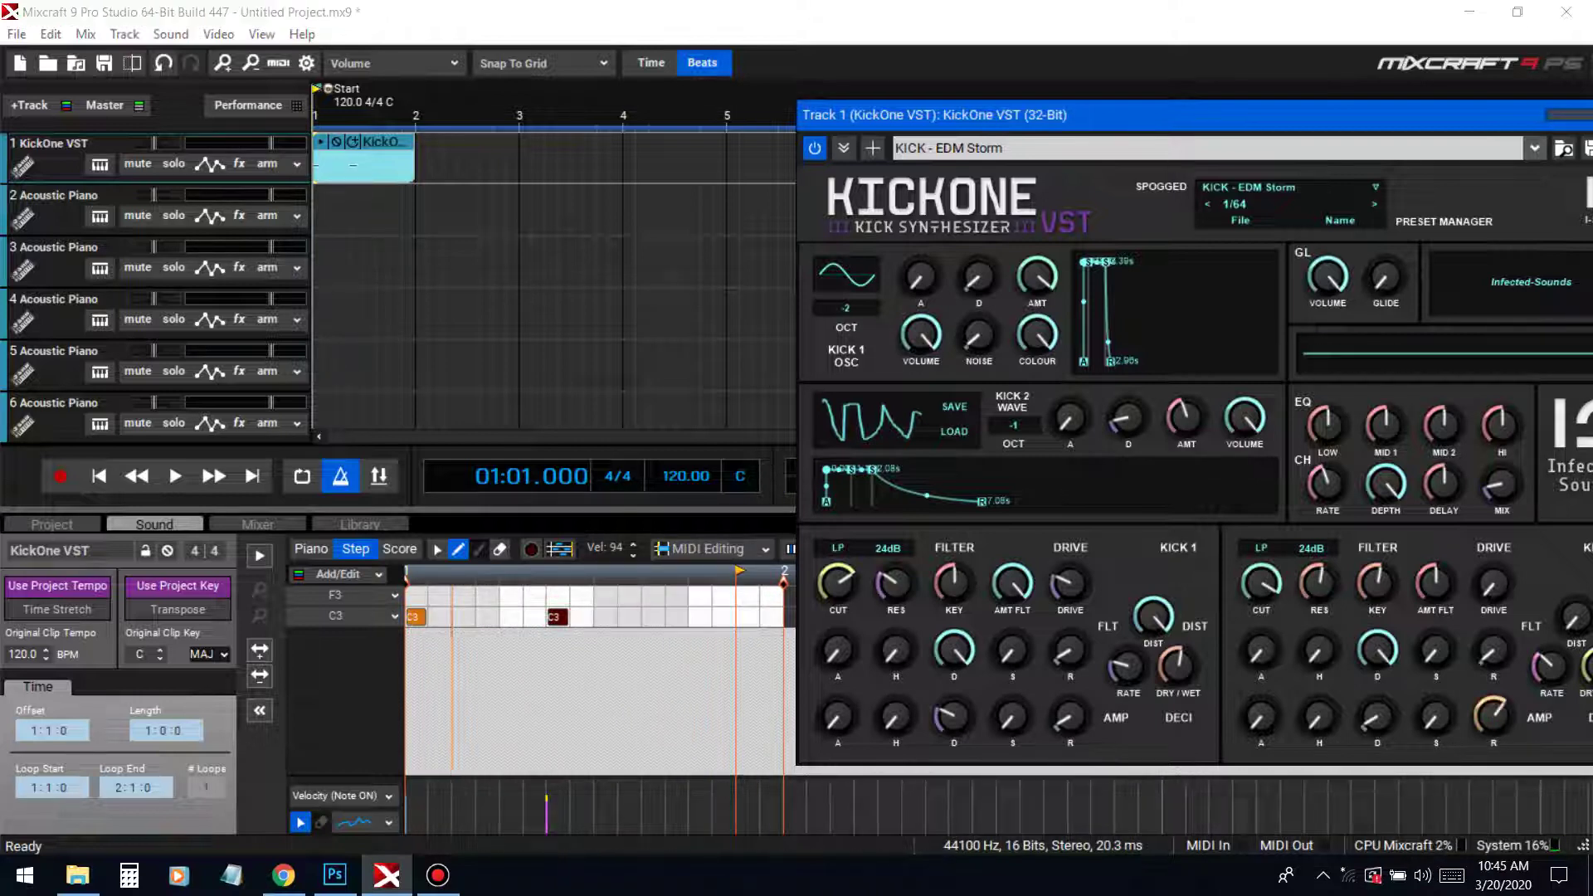
click(99, 477)
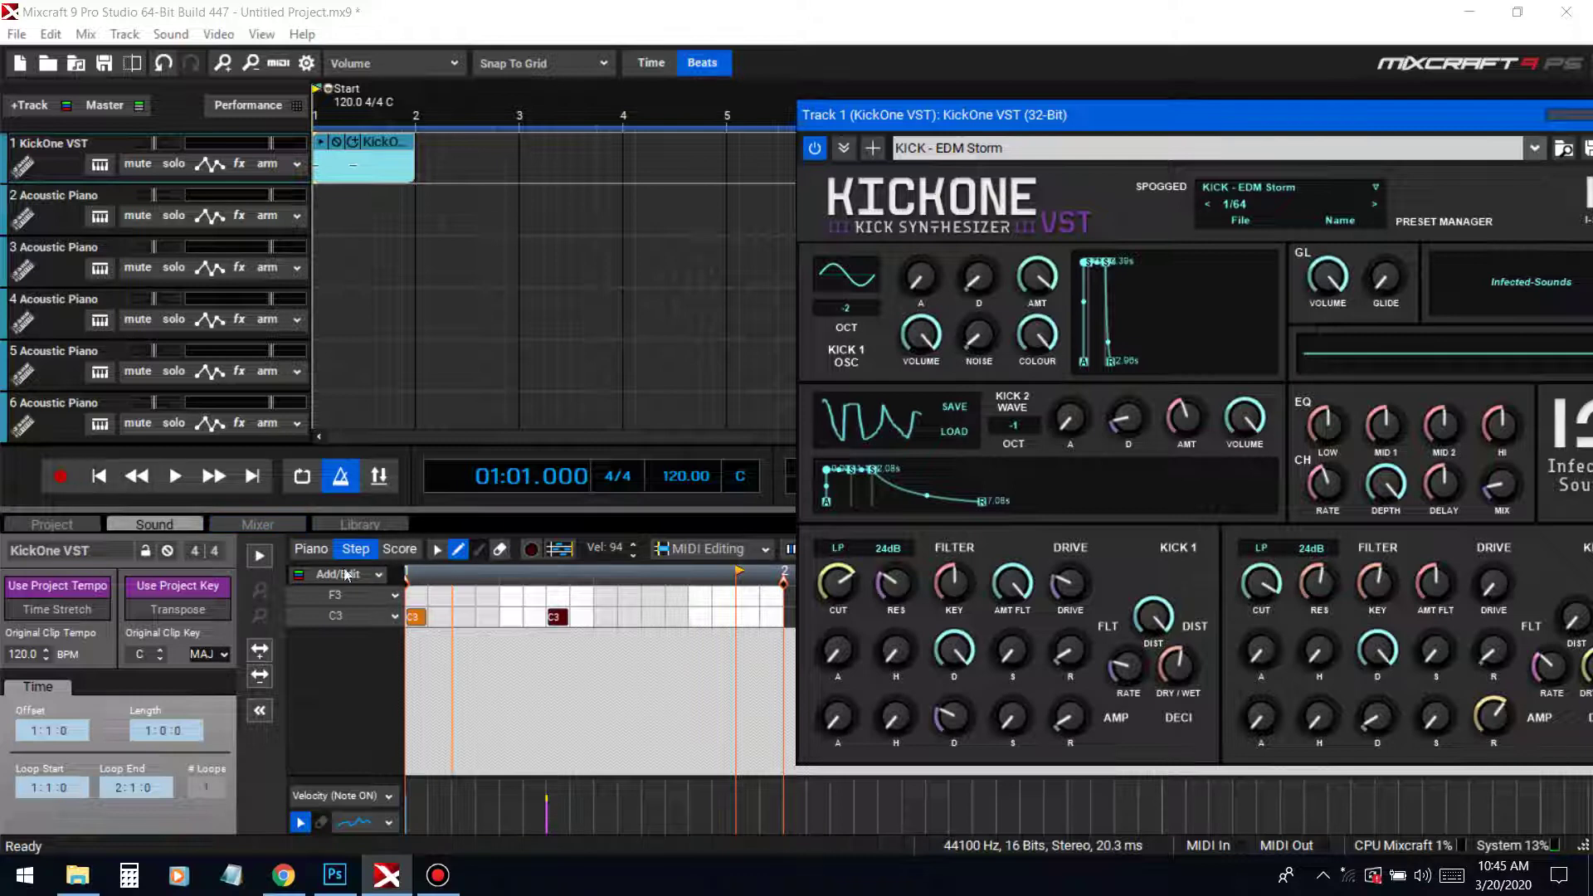
click(259, 556)
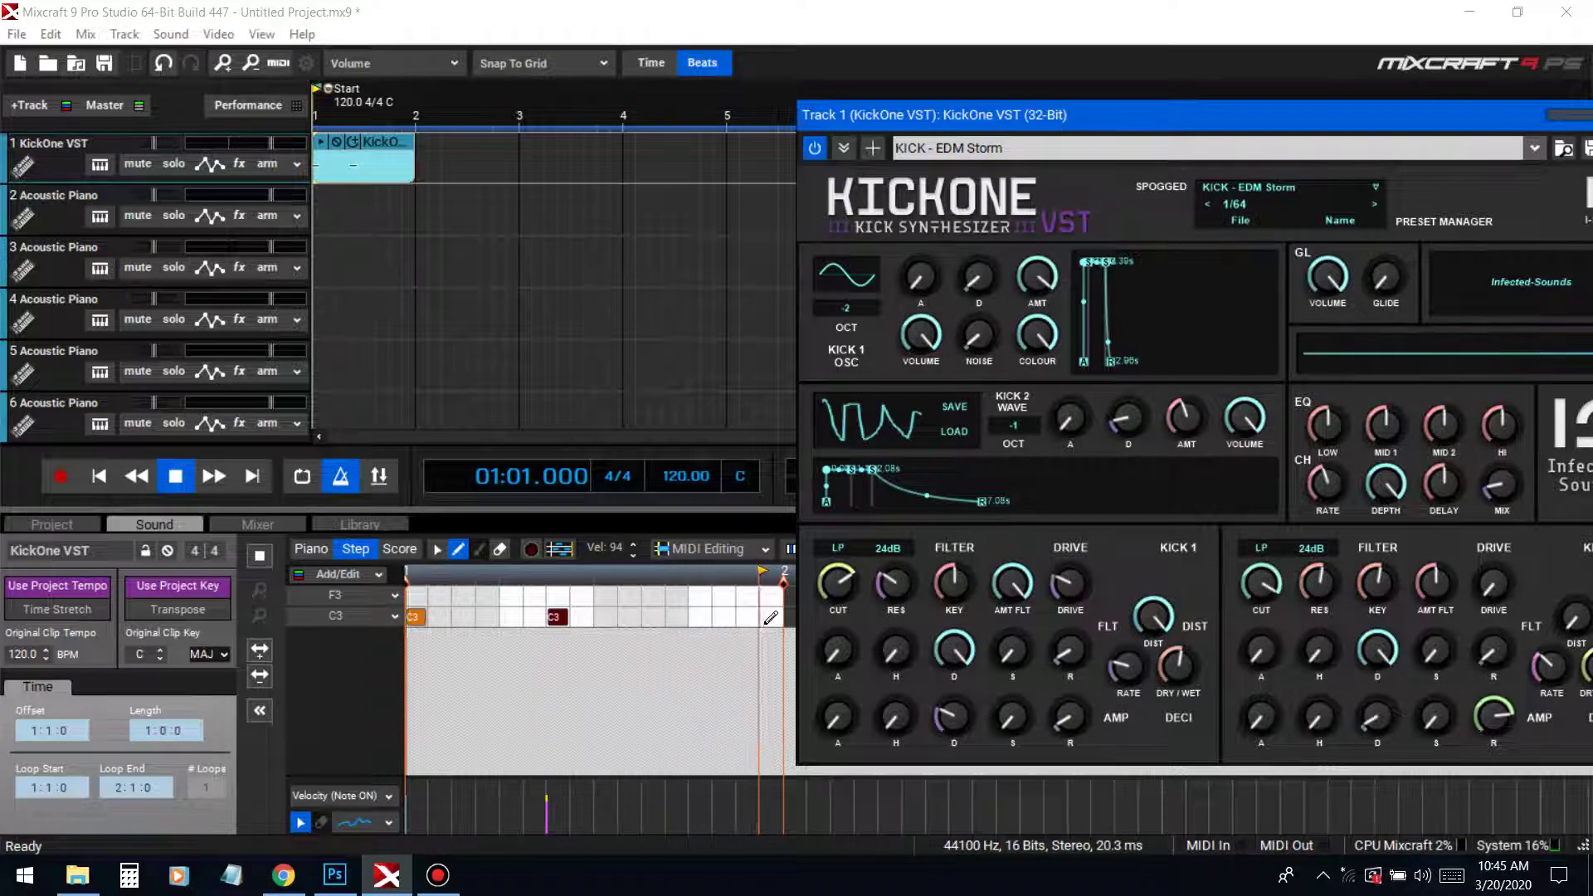
click(704, 616)
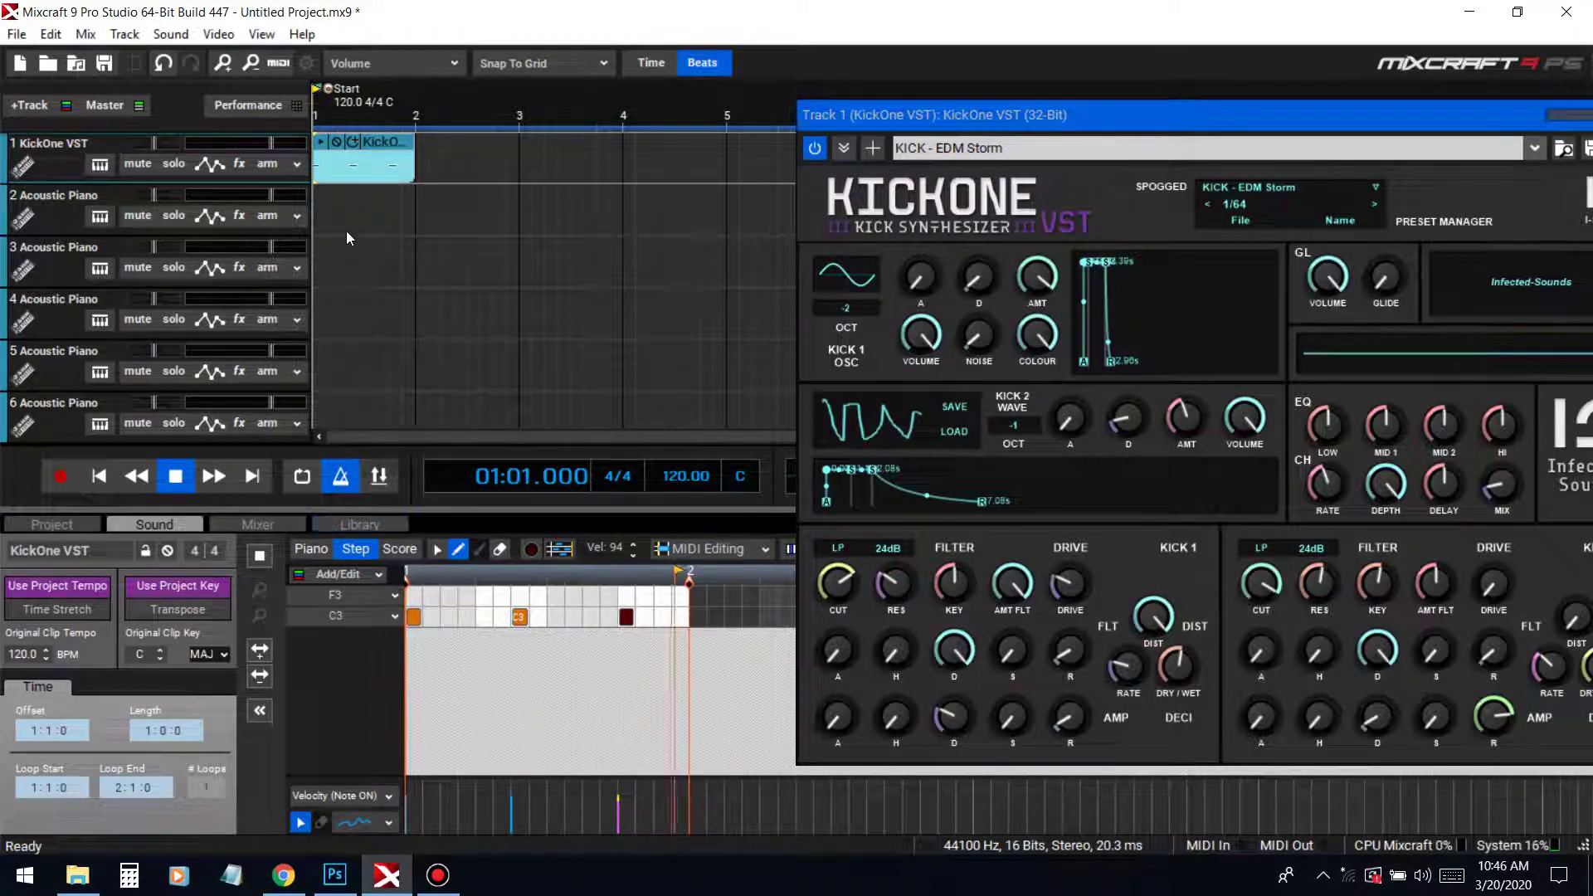
key(space)
Extend the kick clip to two bars and bring up the KickOne preset list
drag(411, 143, 518, 142)
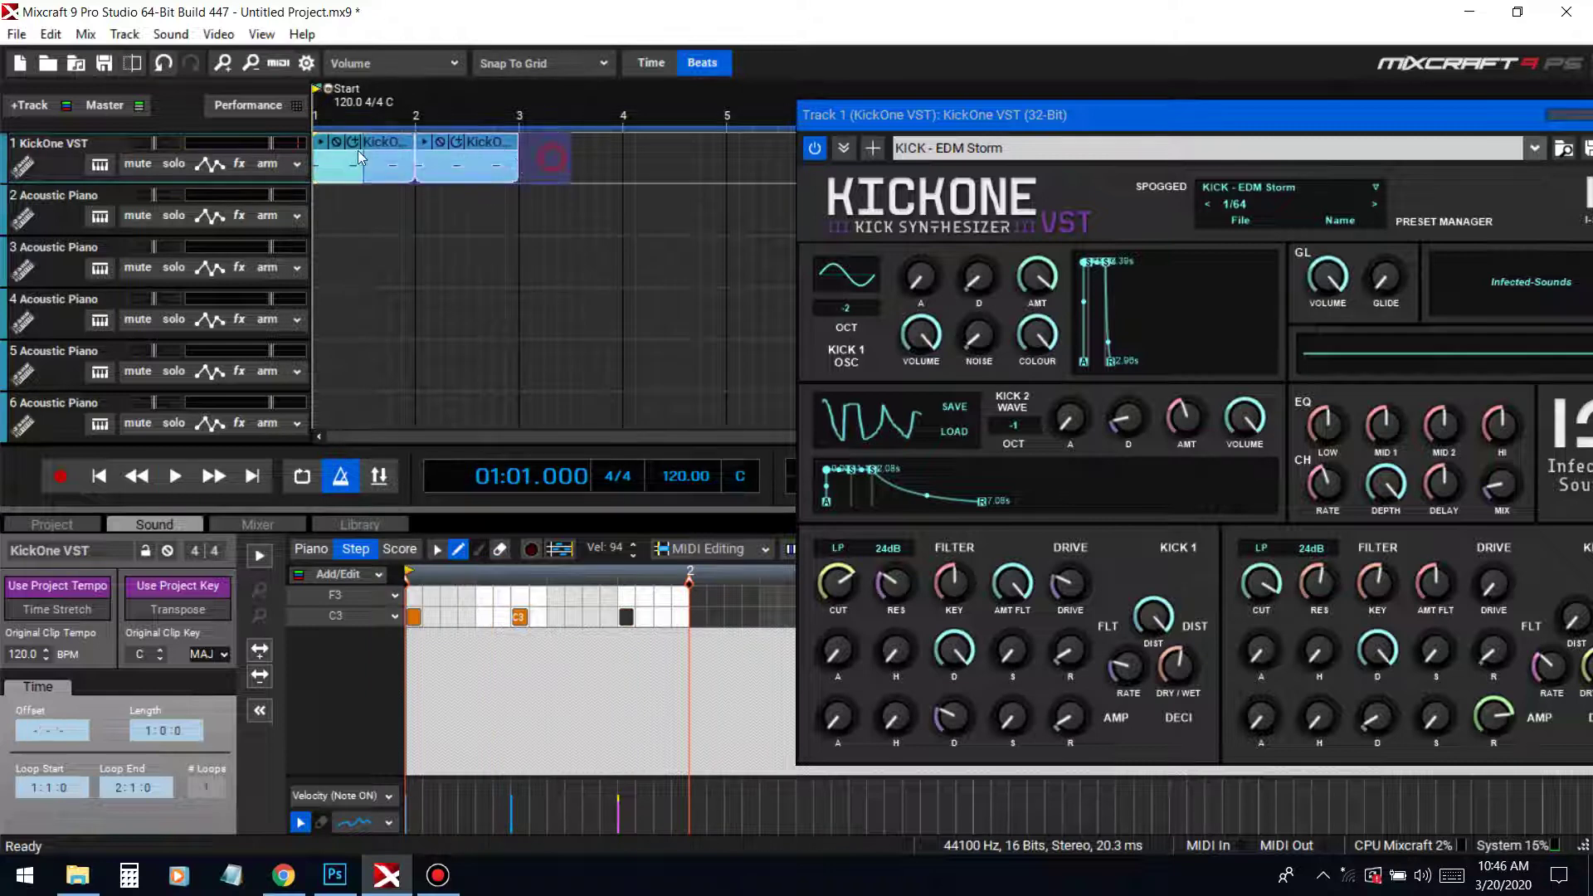
click(174, 475)
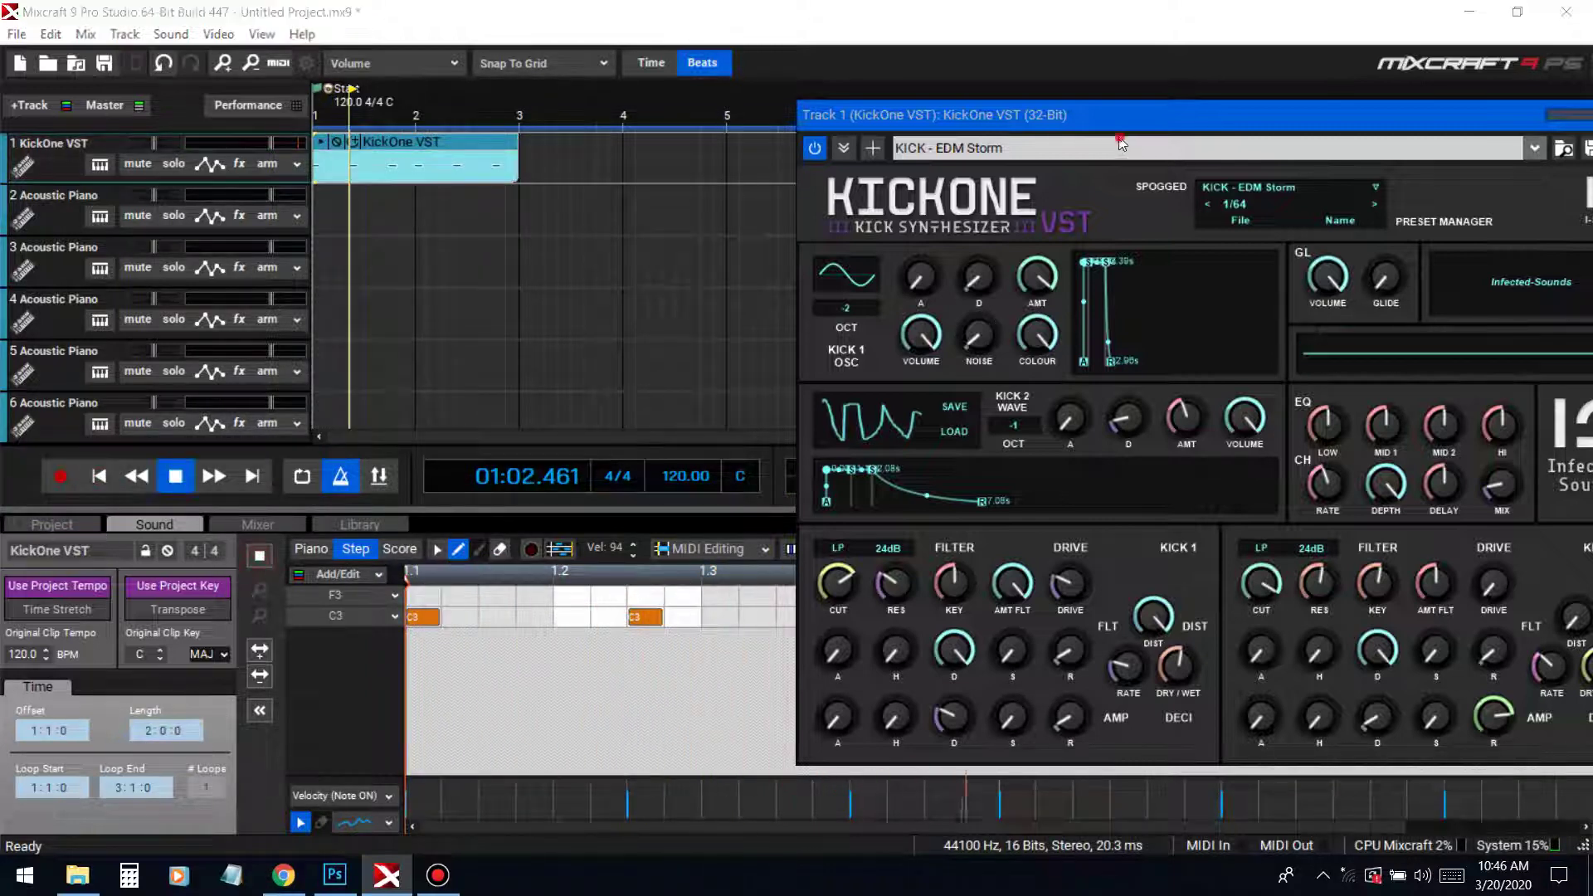
click(1535, 148)
click(987, 116)
drag(929, 122, 713, 115)
click(174, 475)
click(1317, 141)
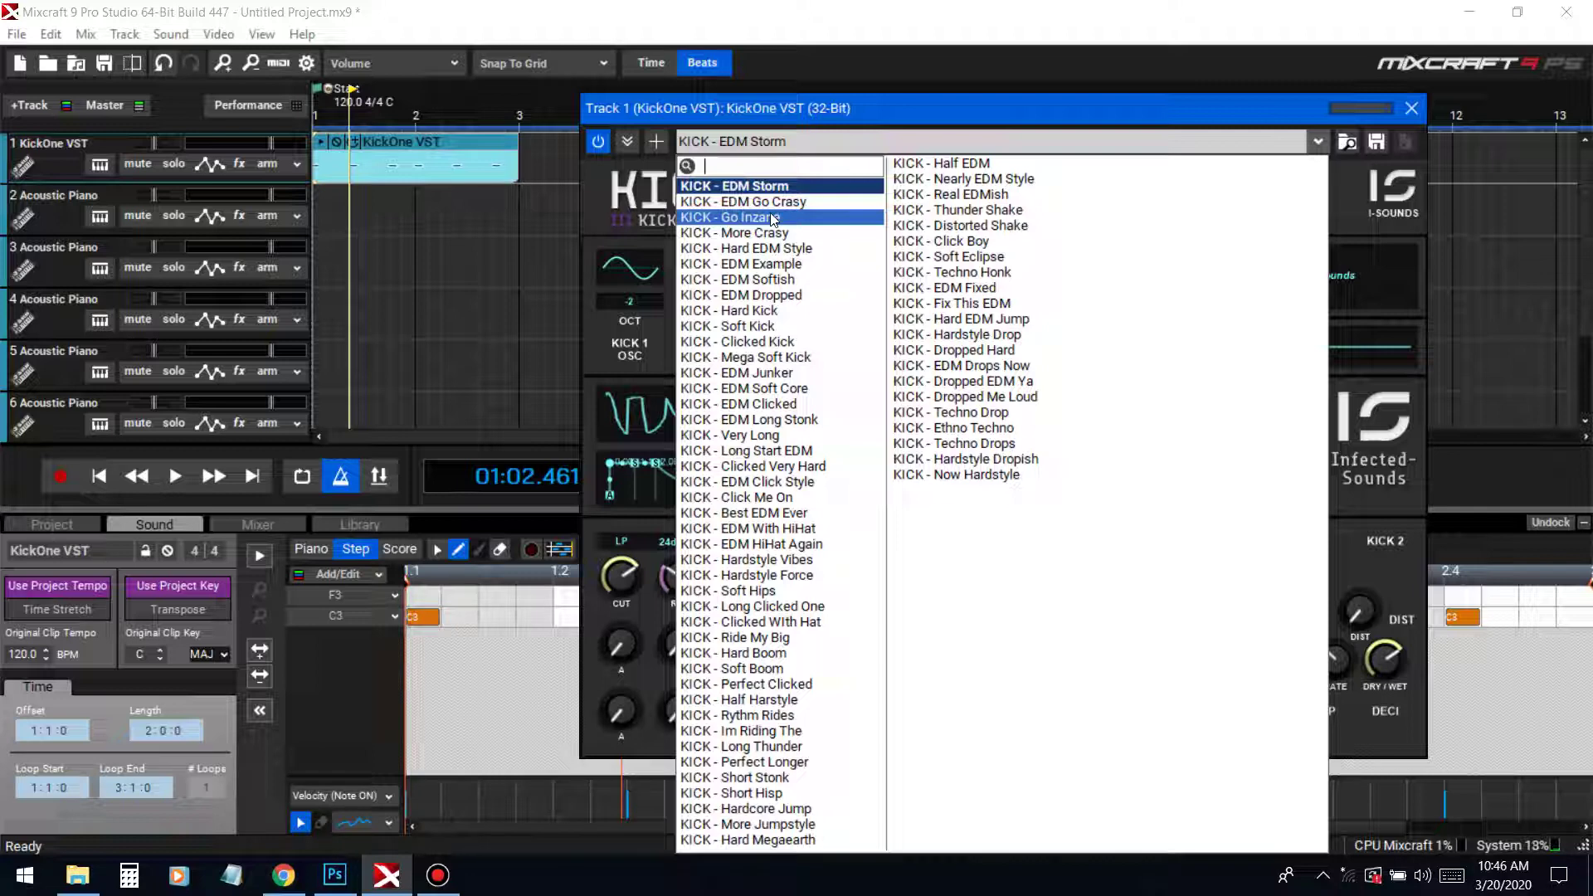
Load the KICK - Go Inzane preset and play the pattern from the start
click(772, 217)
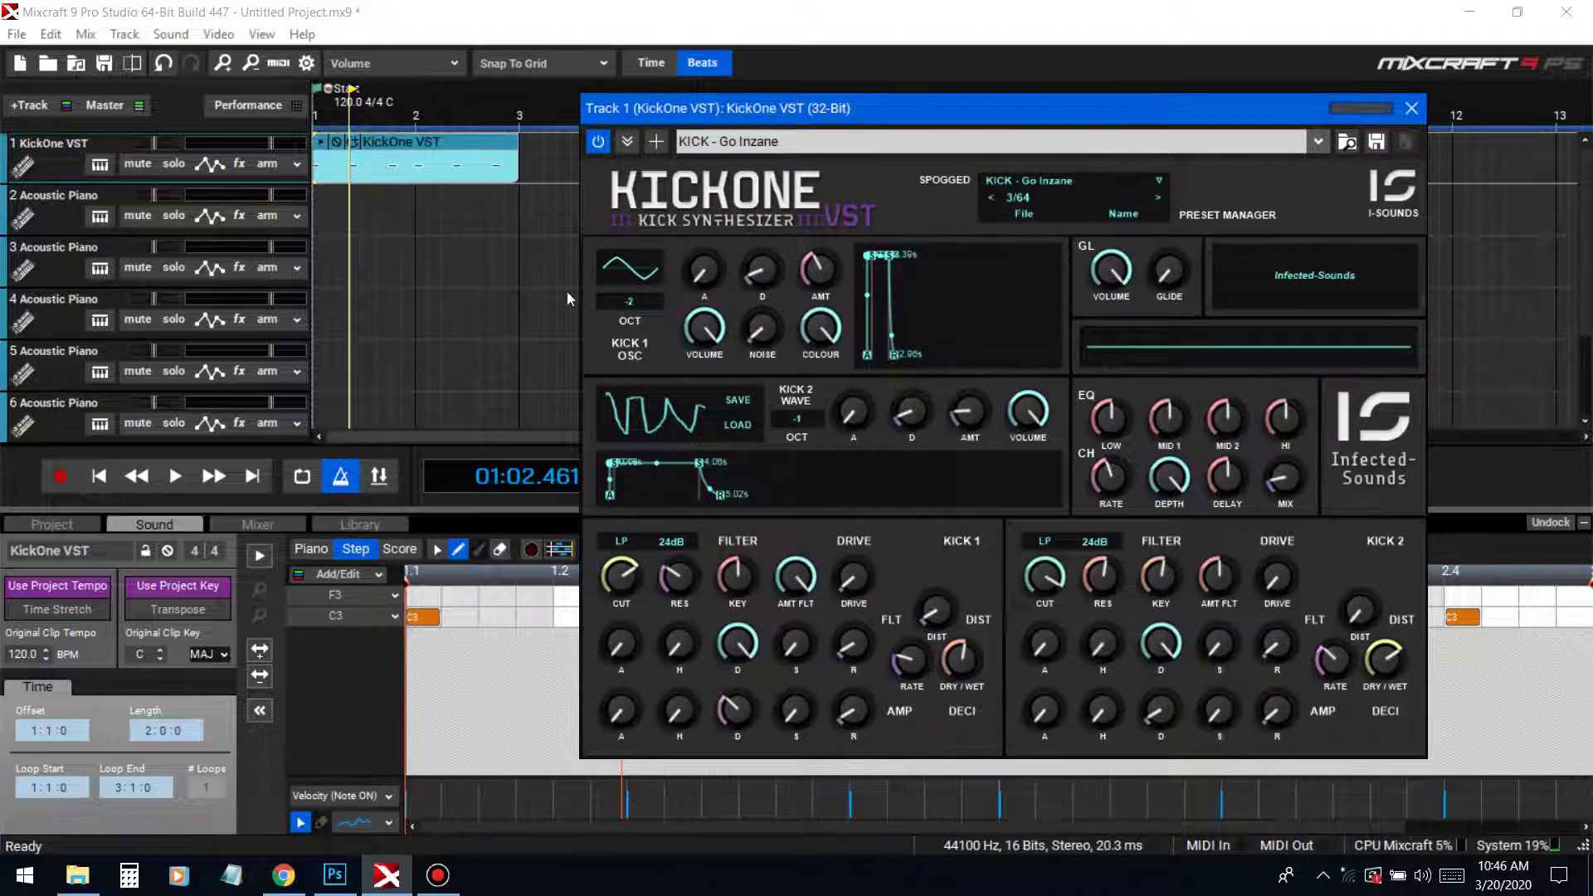
key(space)
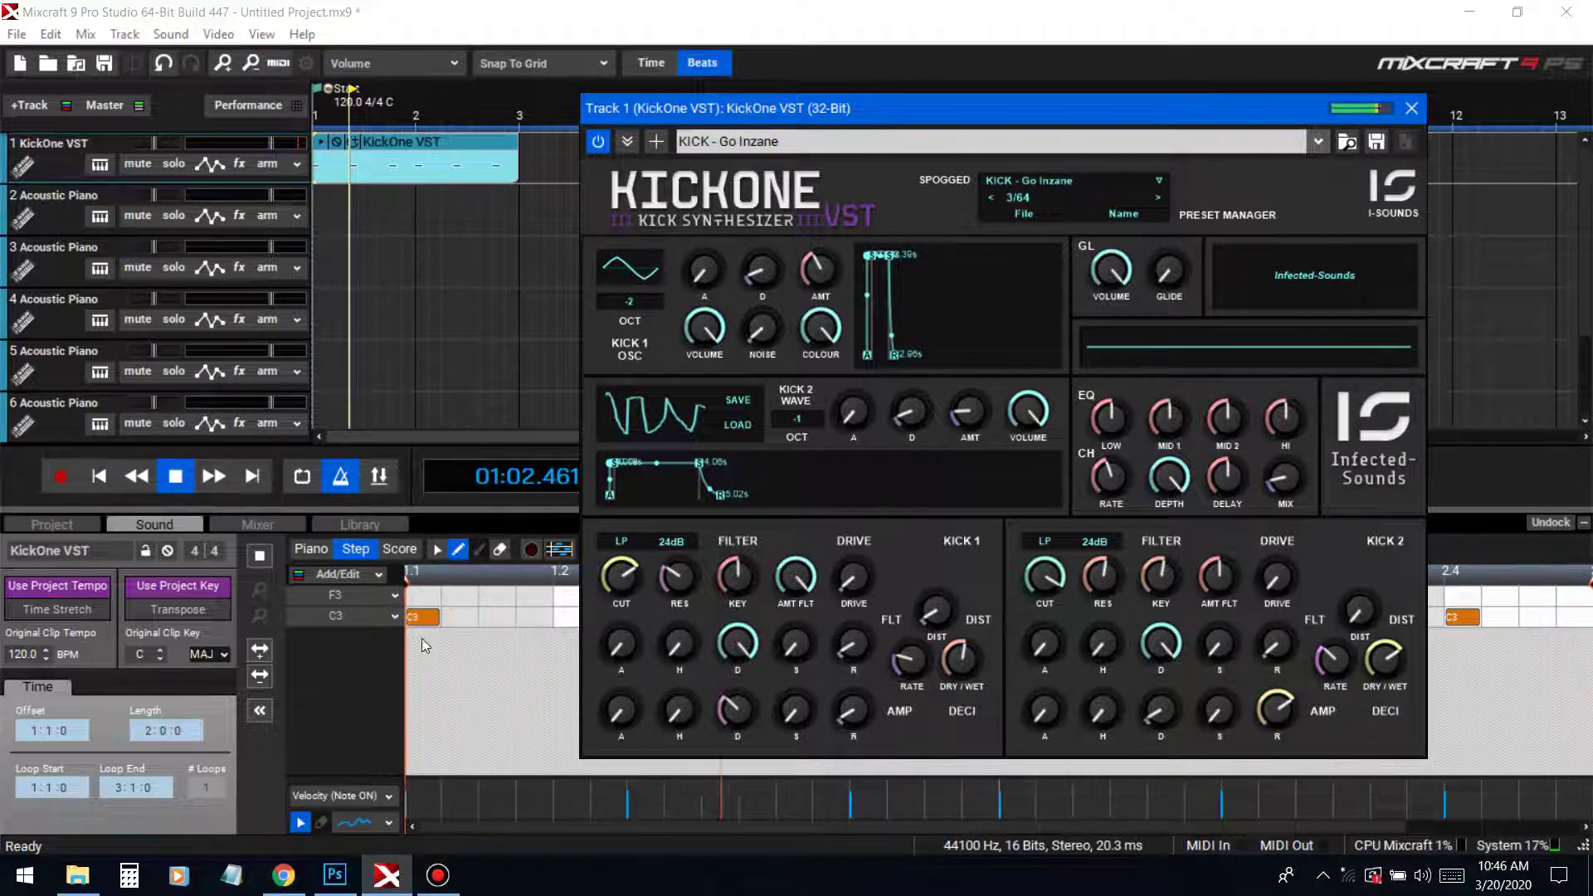
key(space)
click(99, 477)
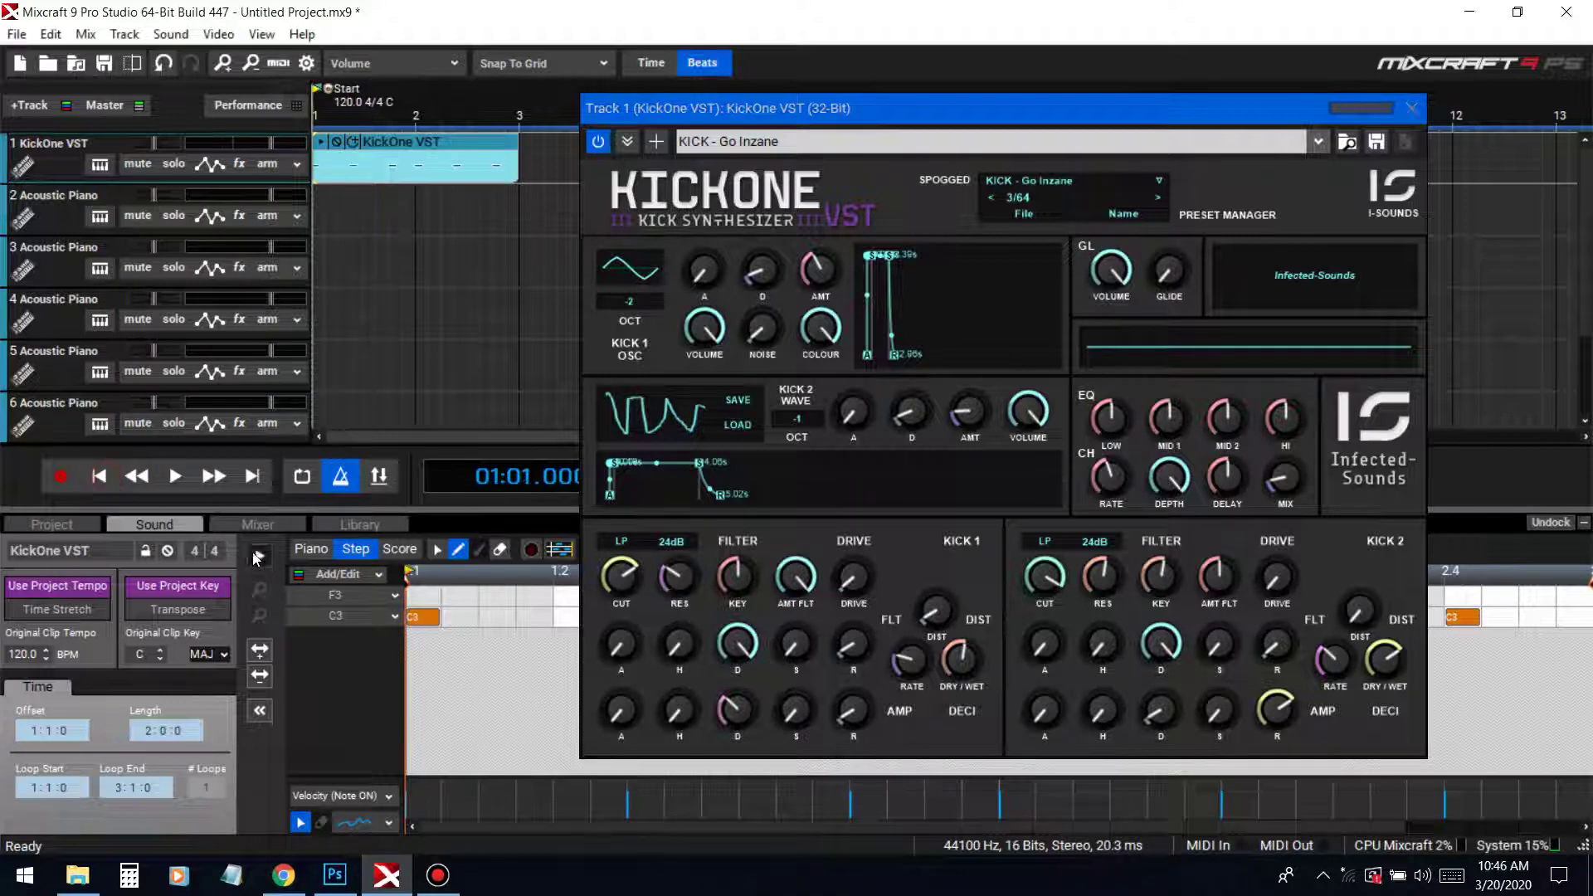
key(space)
Turn Kick 1's amp release past halfway while the pattern plays
click(851, 711)
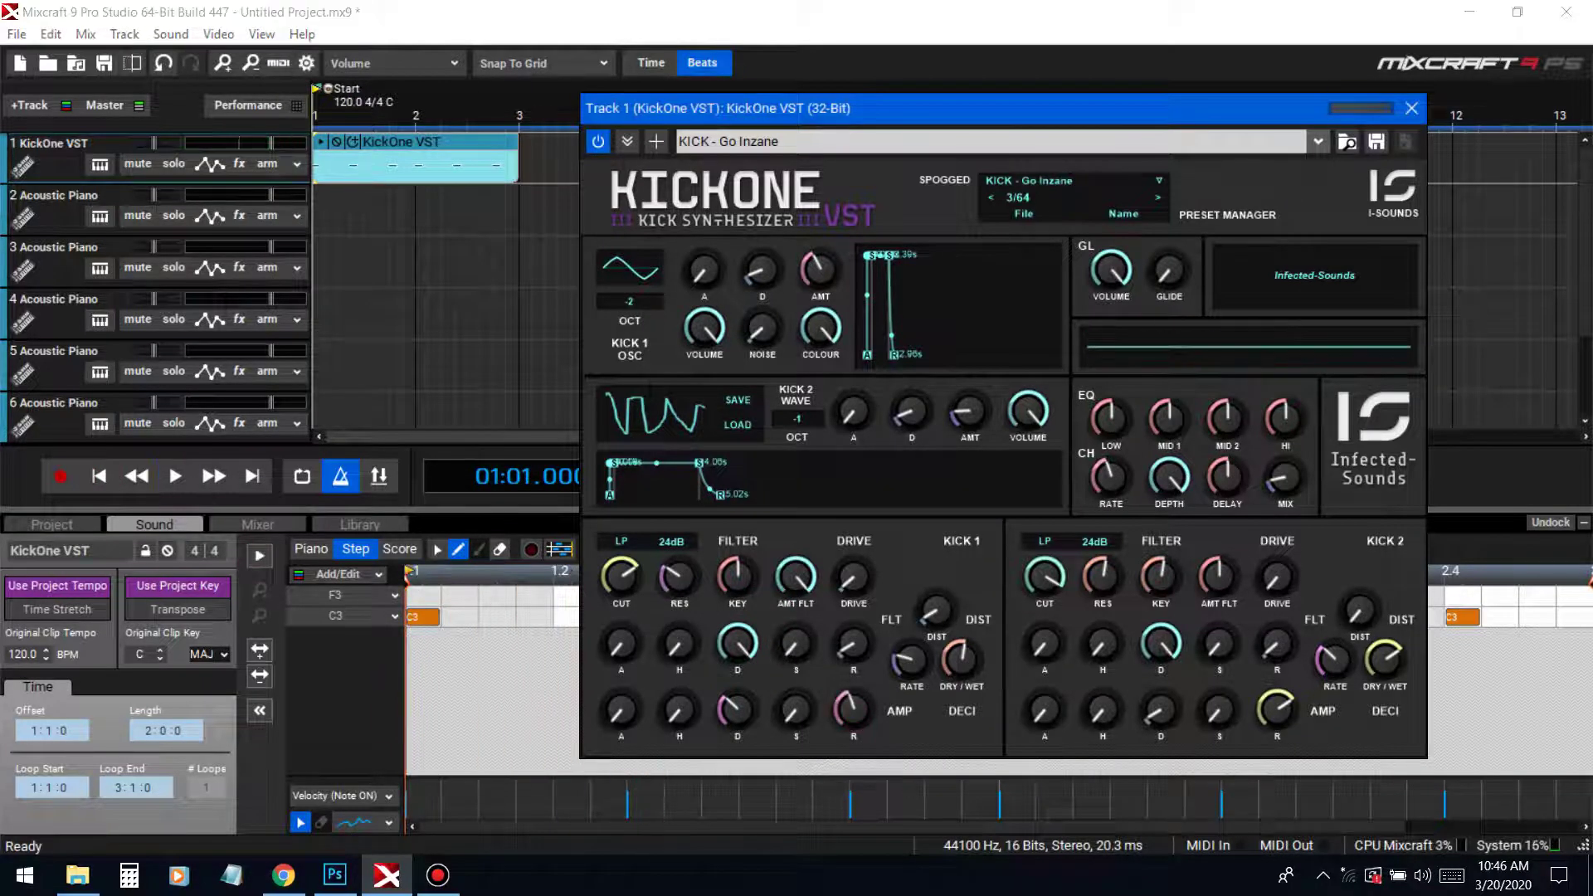
click(175, 475)
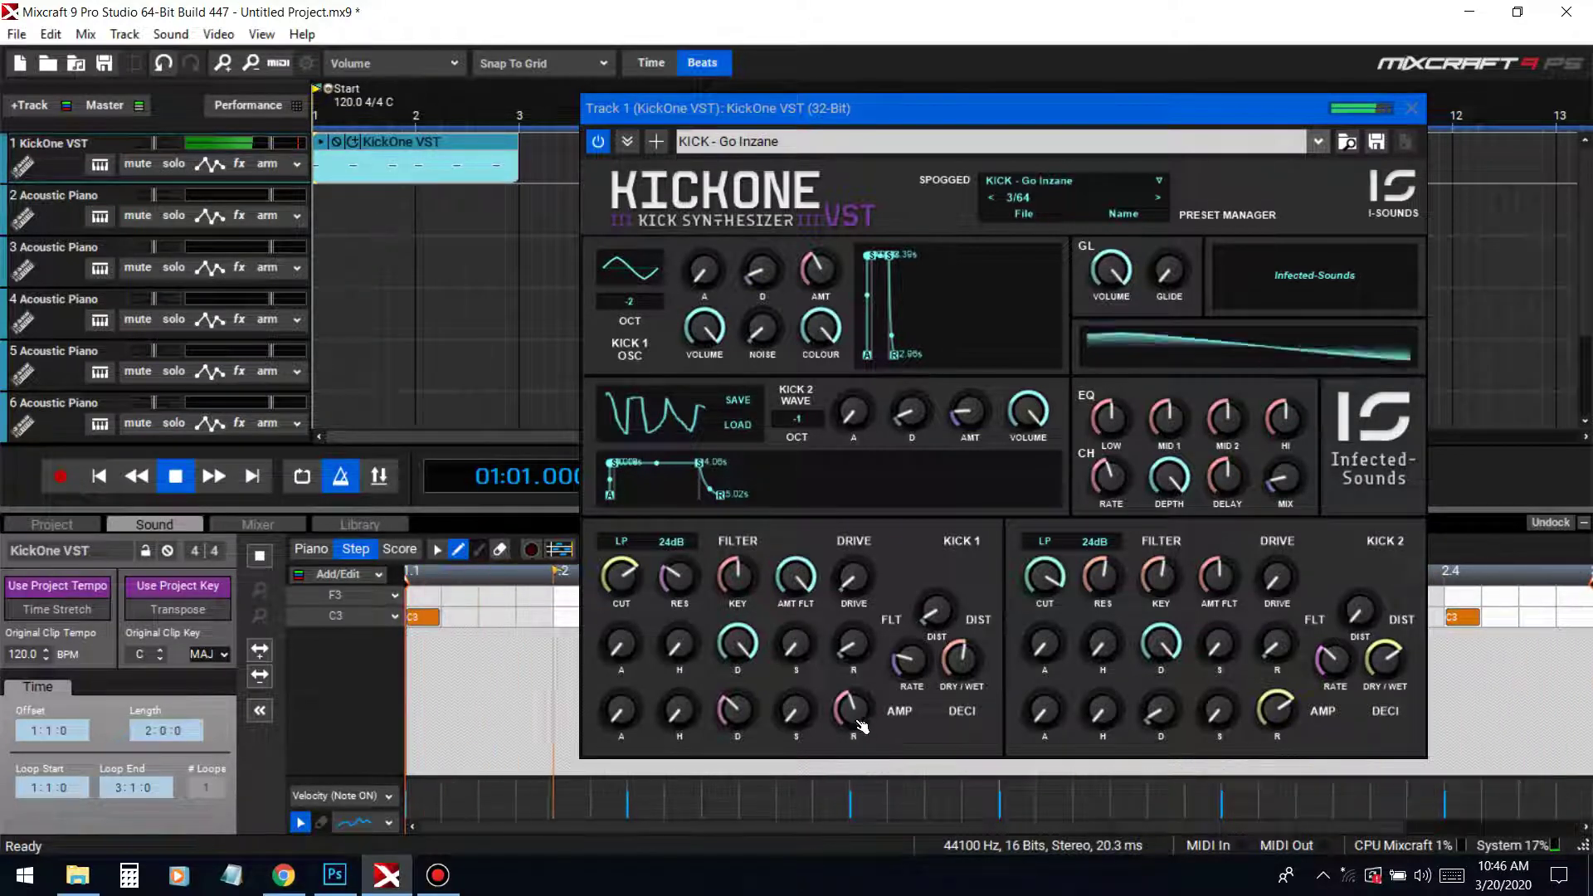
drag(861, 720, 864, 709)
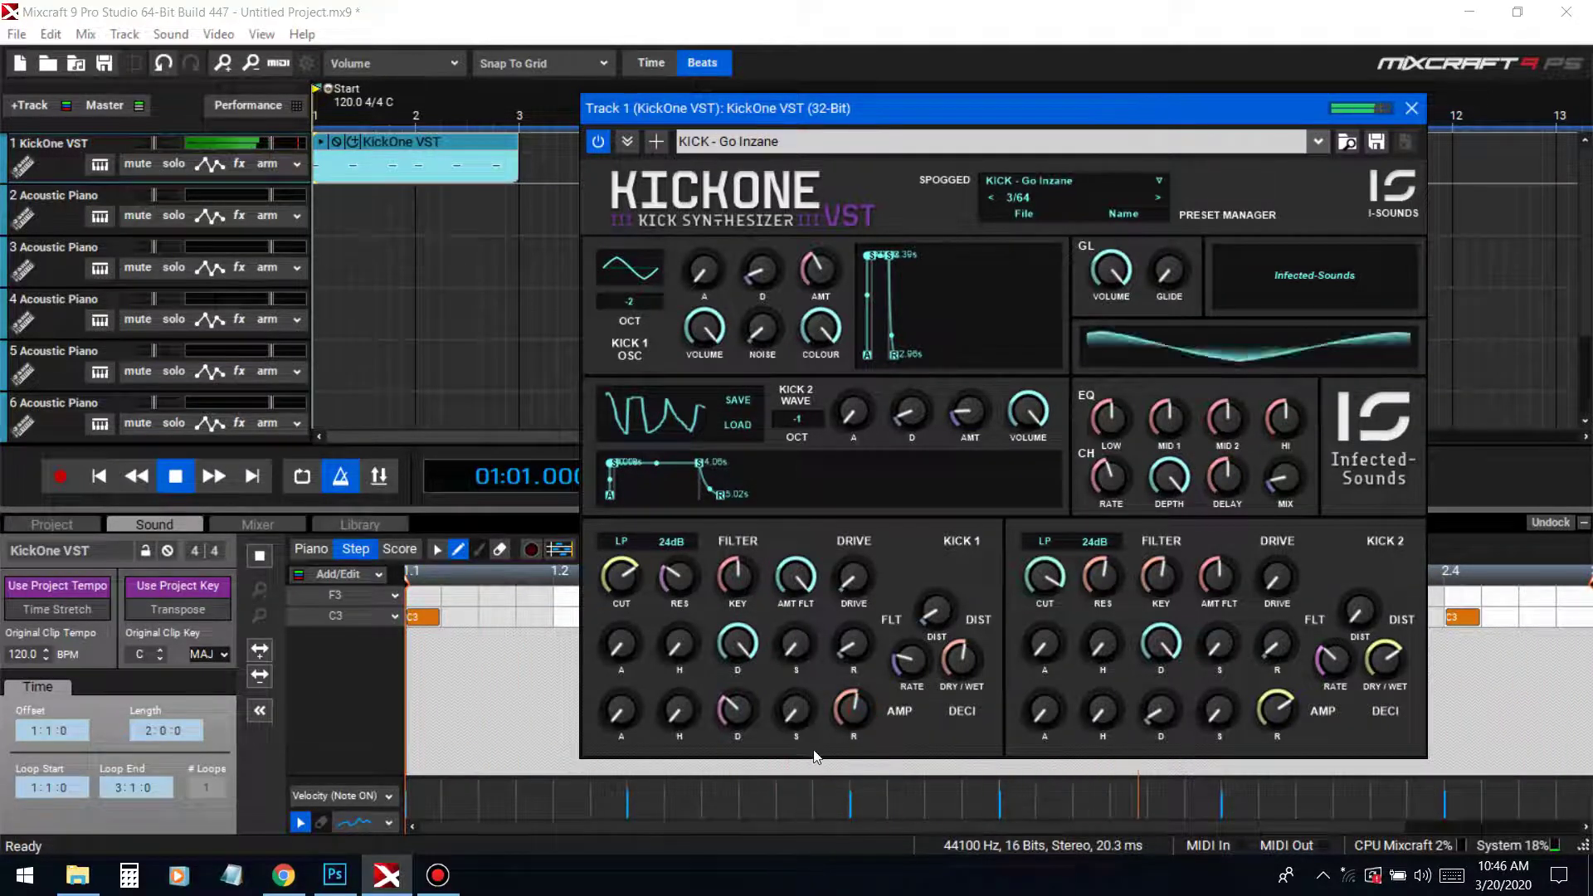
key(space)
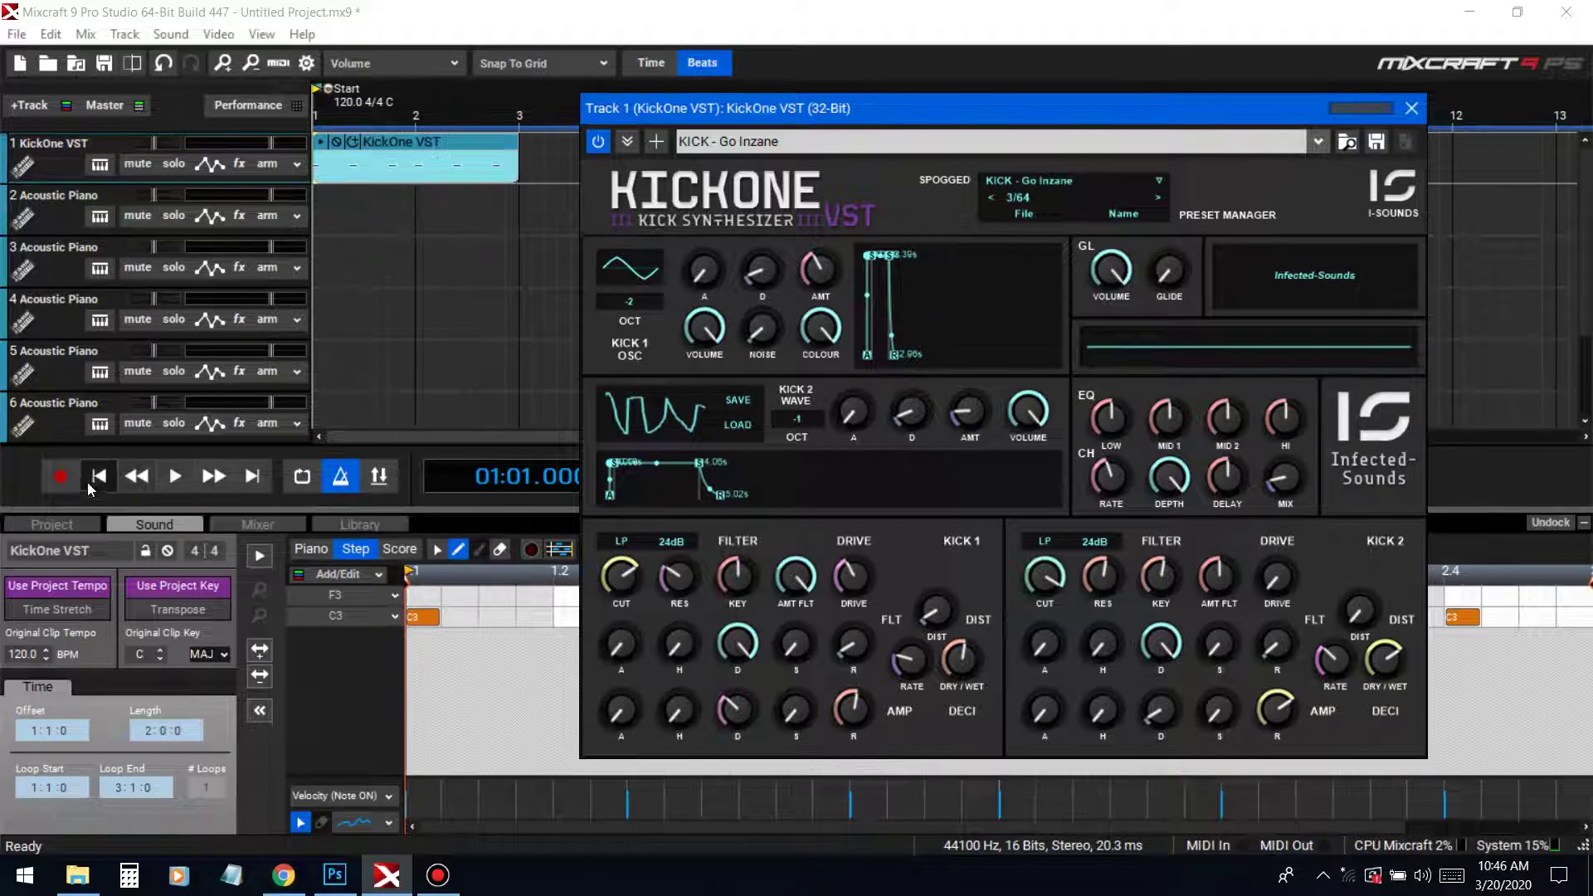
key(space)
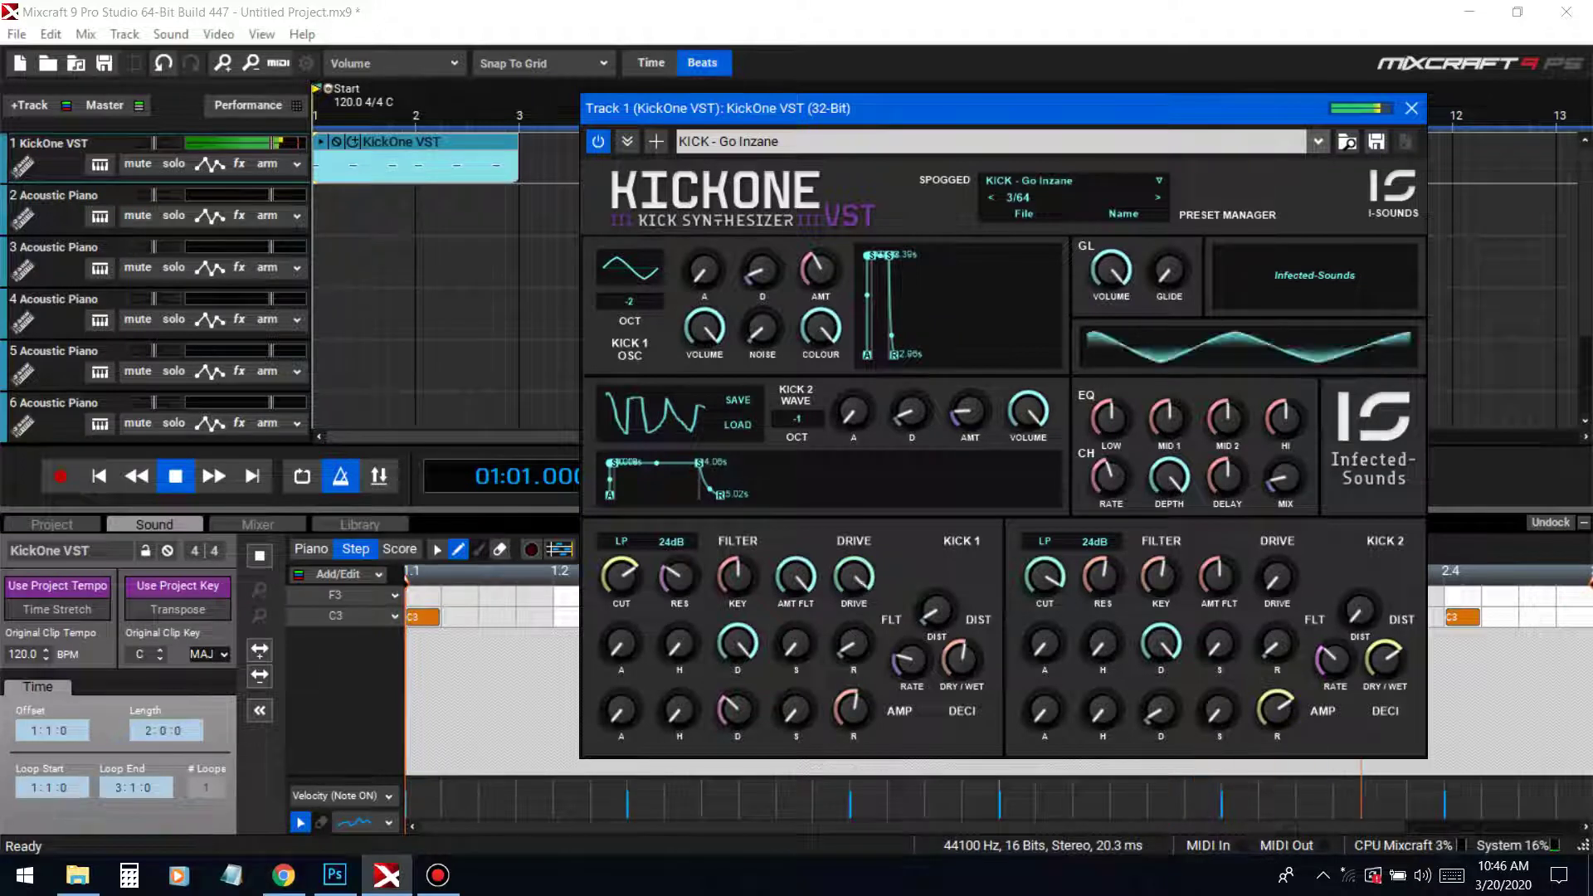
Lower Kick 1's drive amount and preview the clip
drag(854, 575, 861, 601)
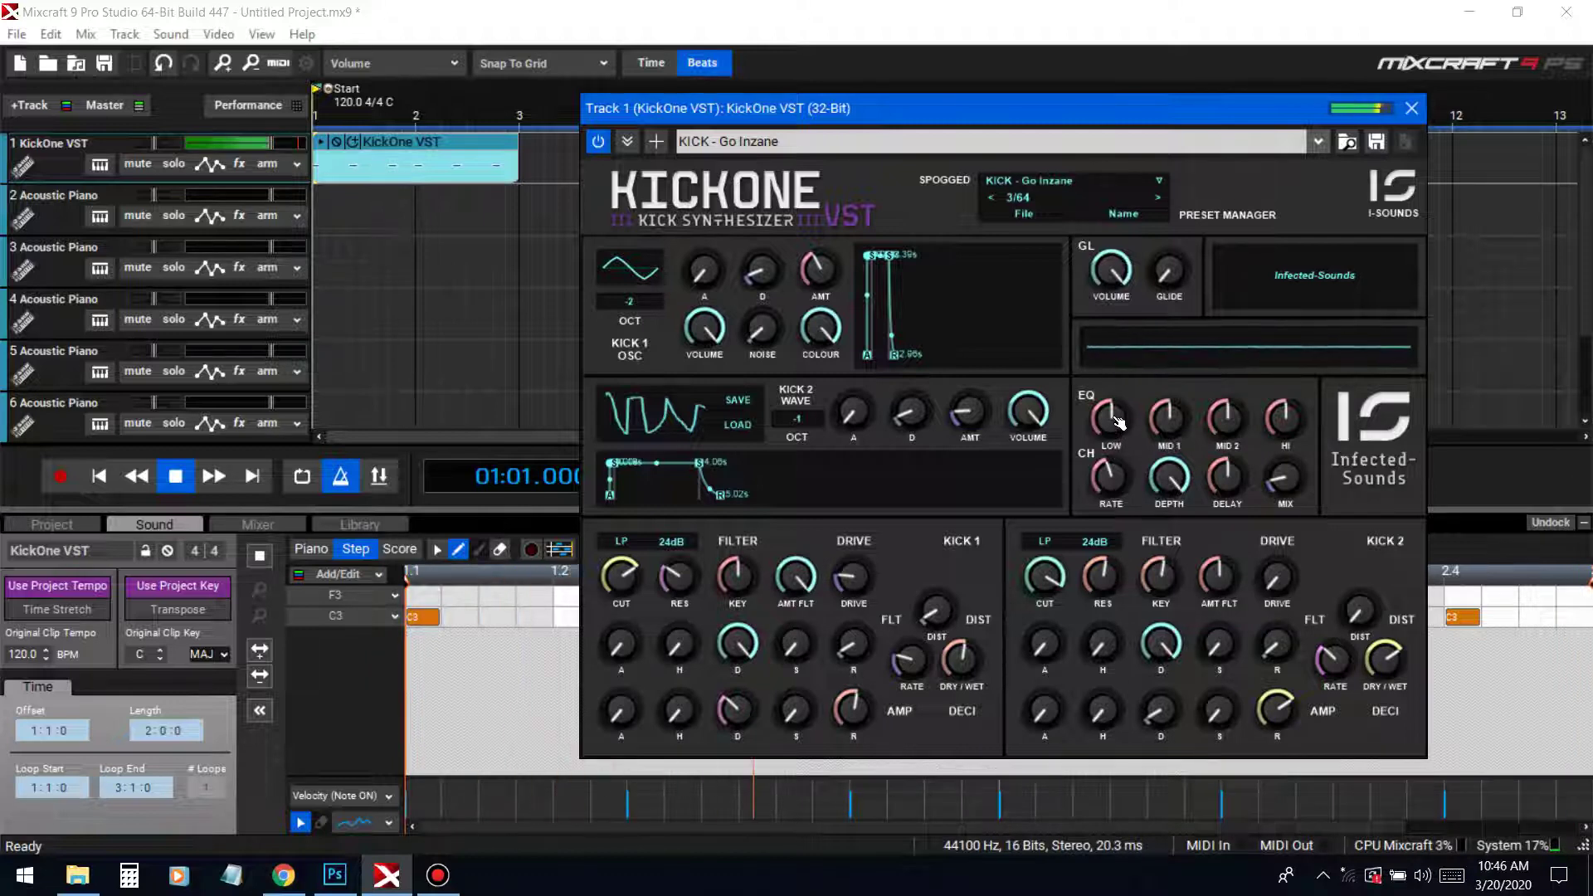
key(space)
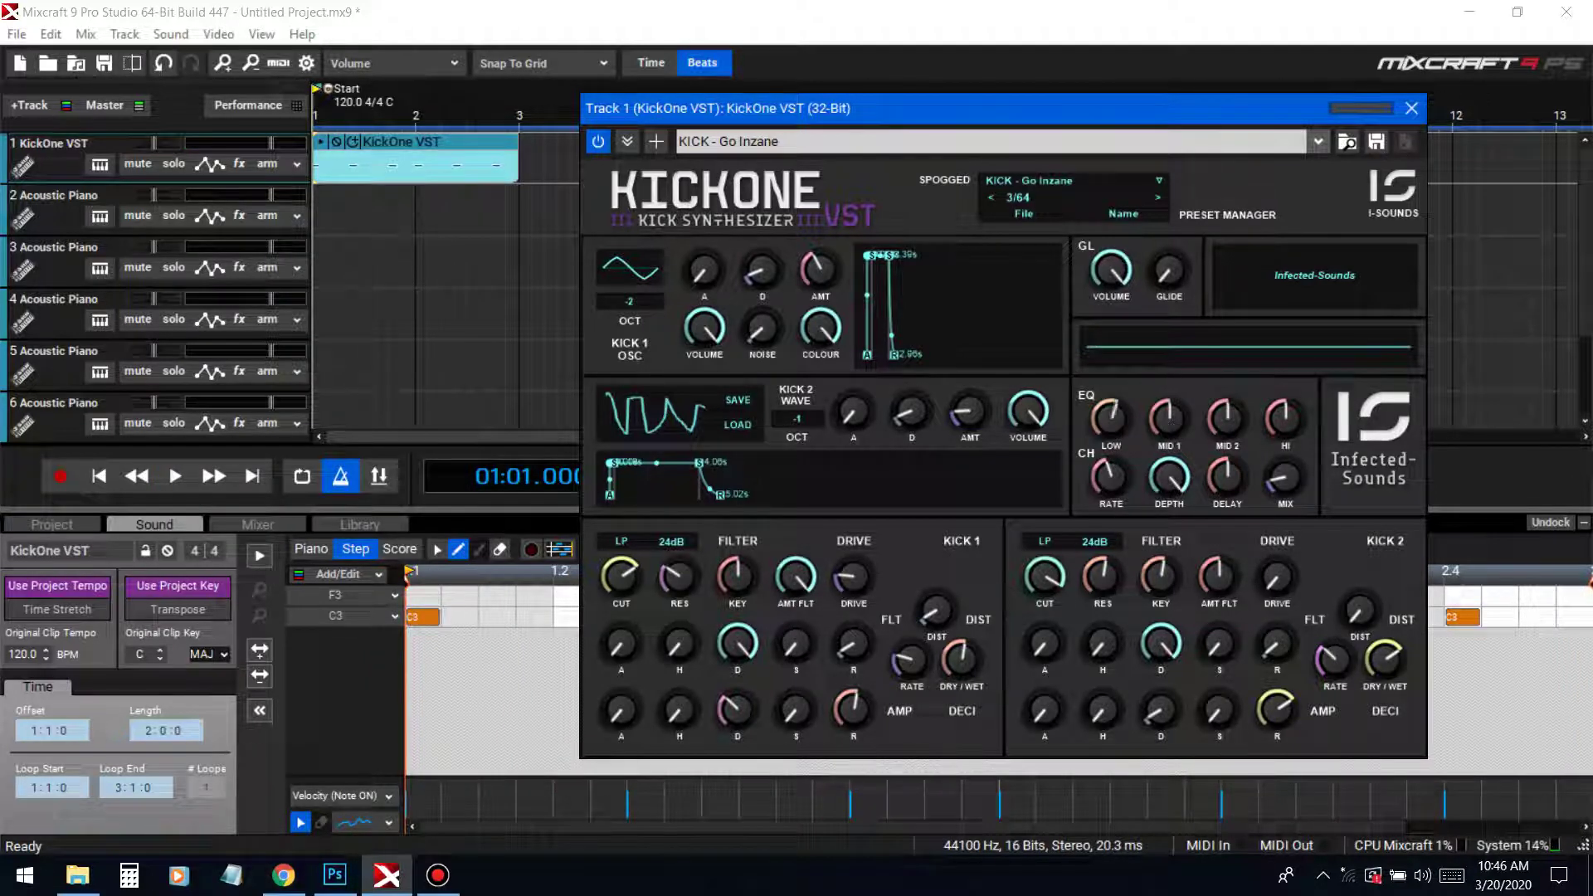
click(260, 555)
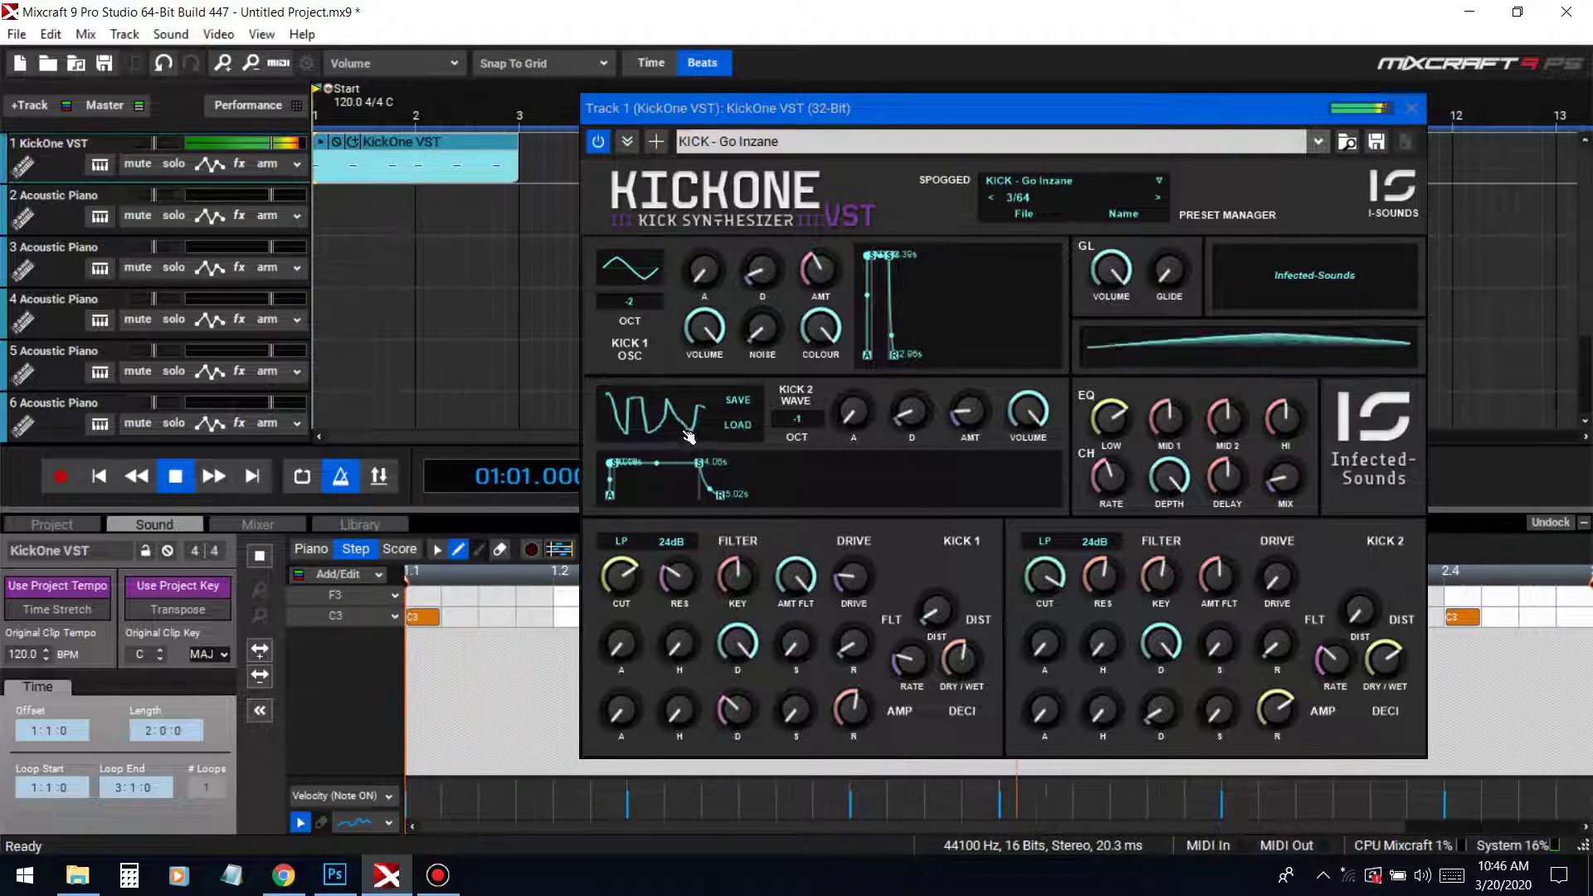
key(space)
Erase several C3 kick steps and mix the KickOne track down to a new audio track
click(1411, 108)
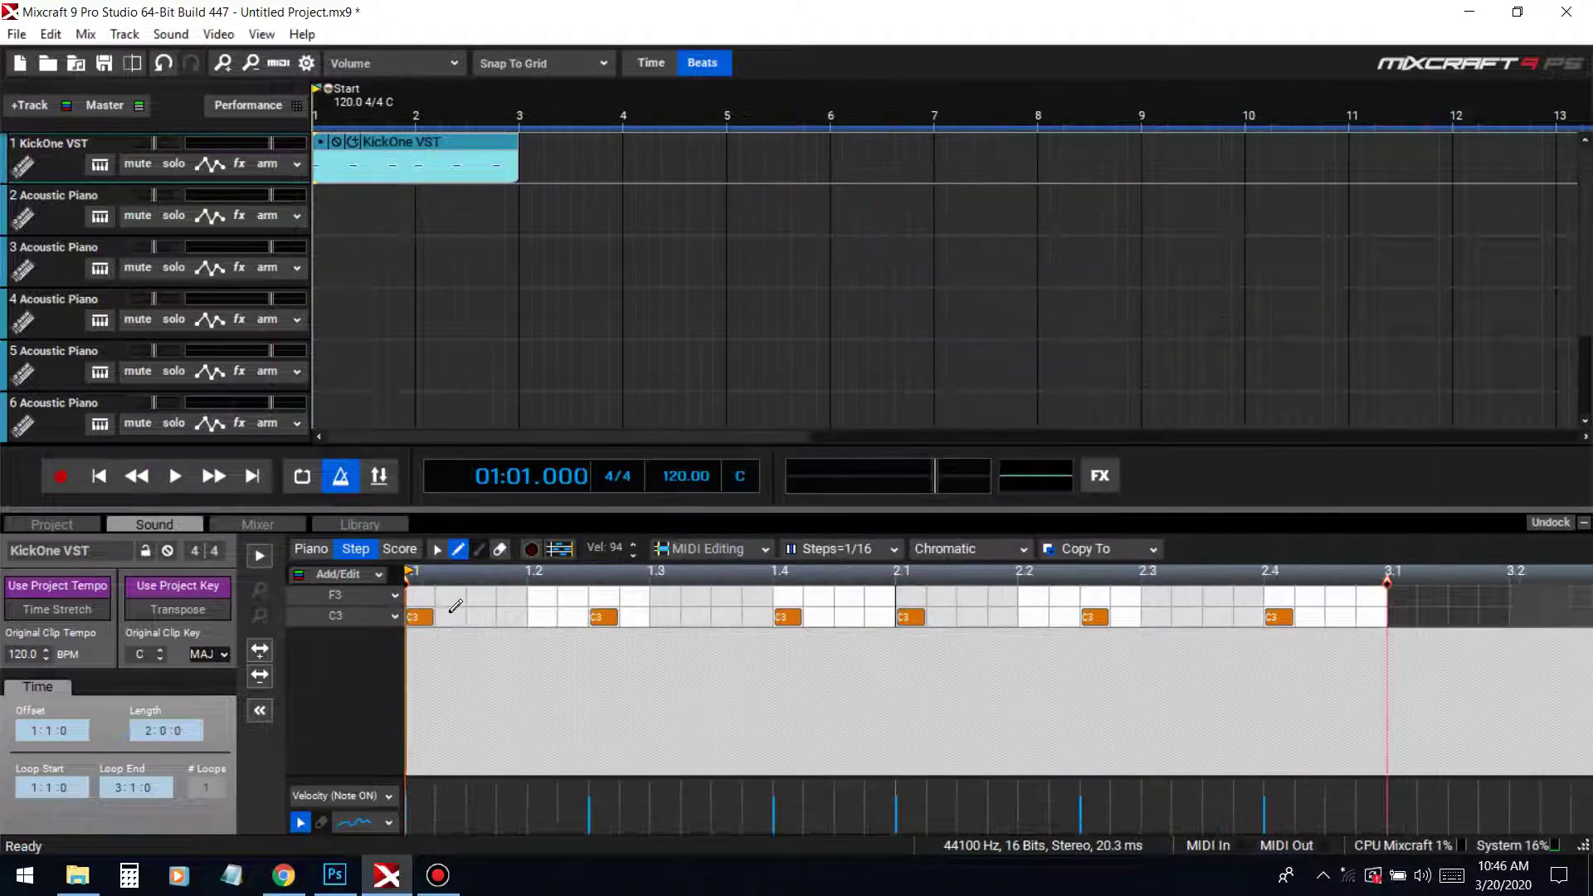
scroll(469, 603, down, 2)
drag(507, 616, 824, 614)
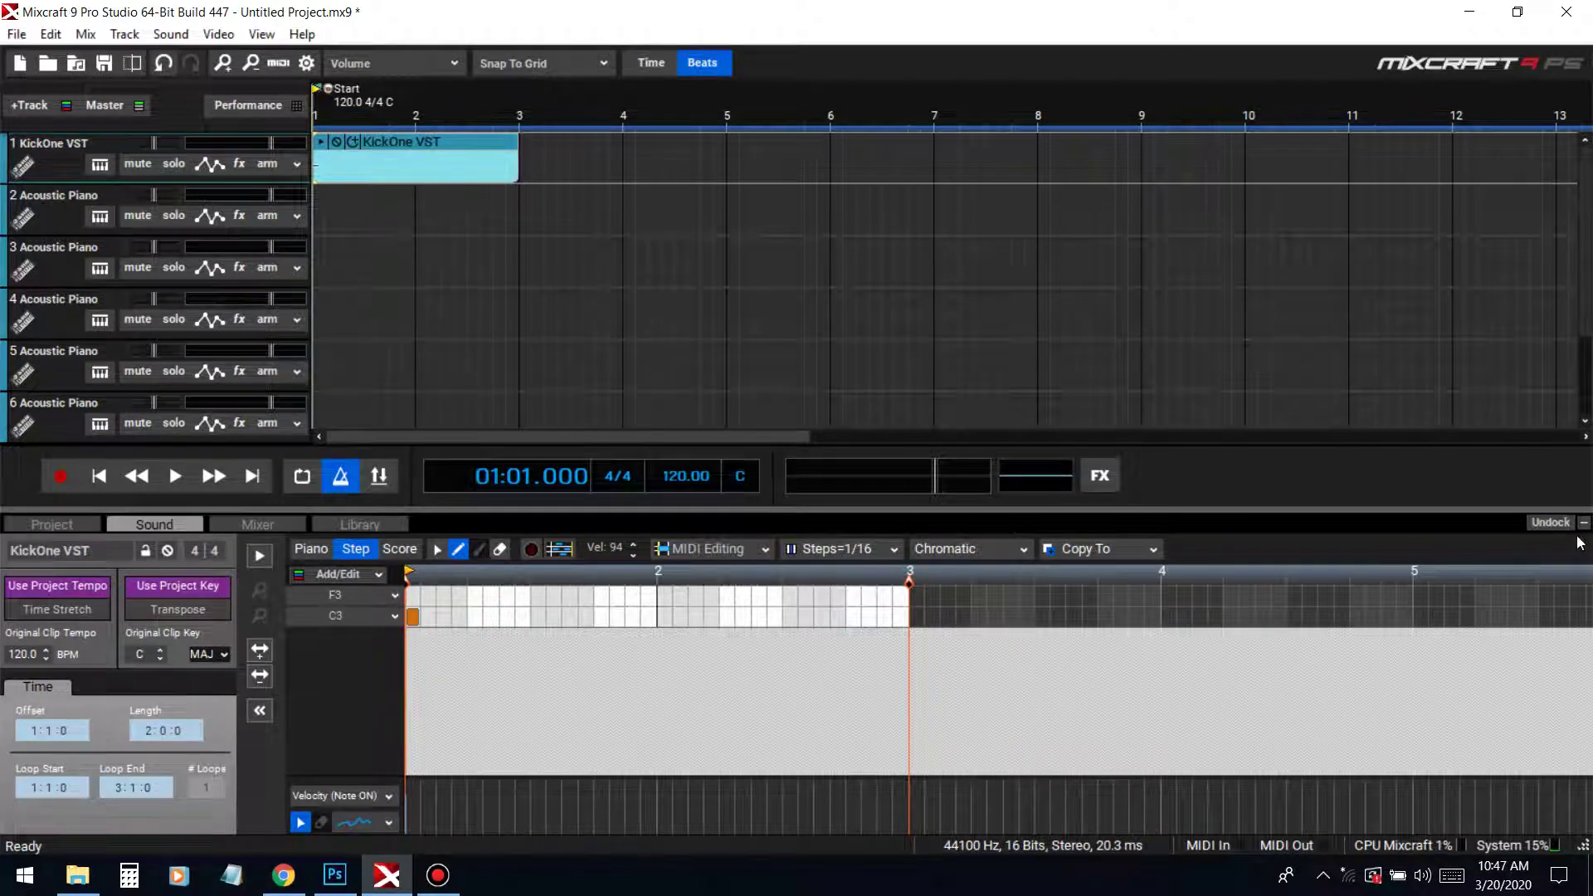
click(124, 34)
click(241, 476)
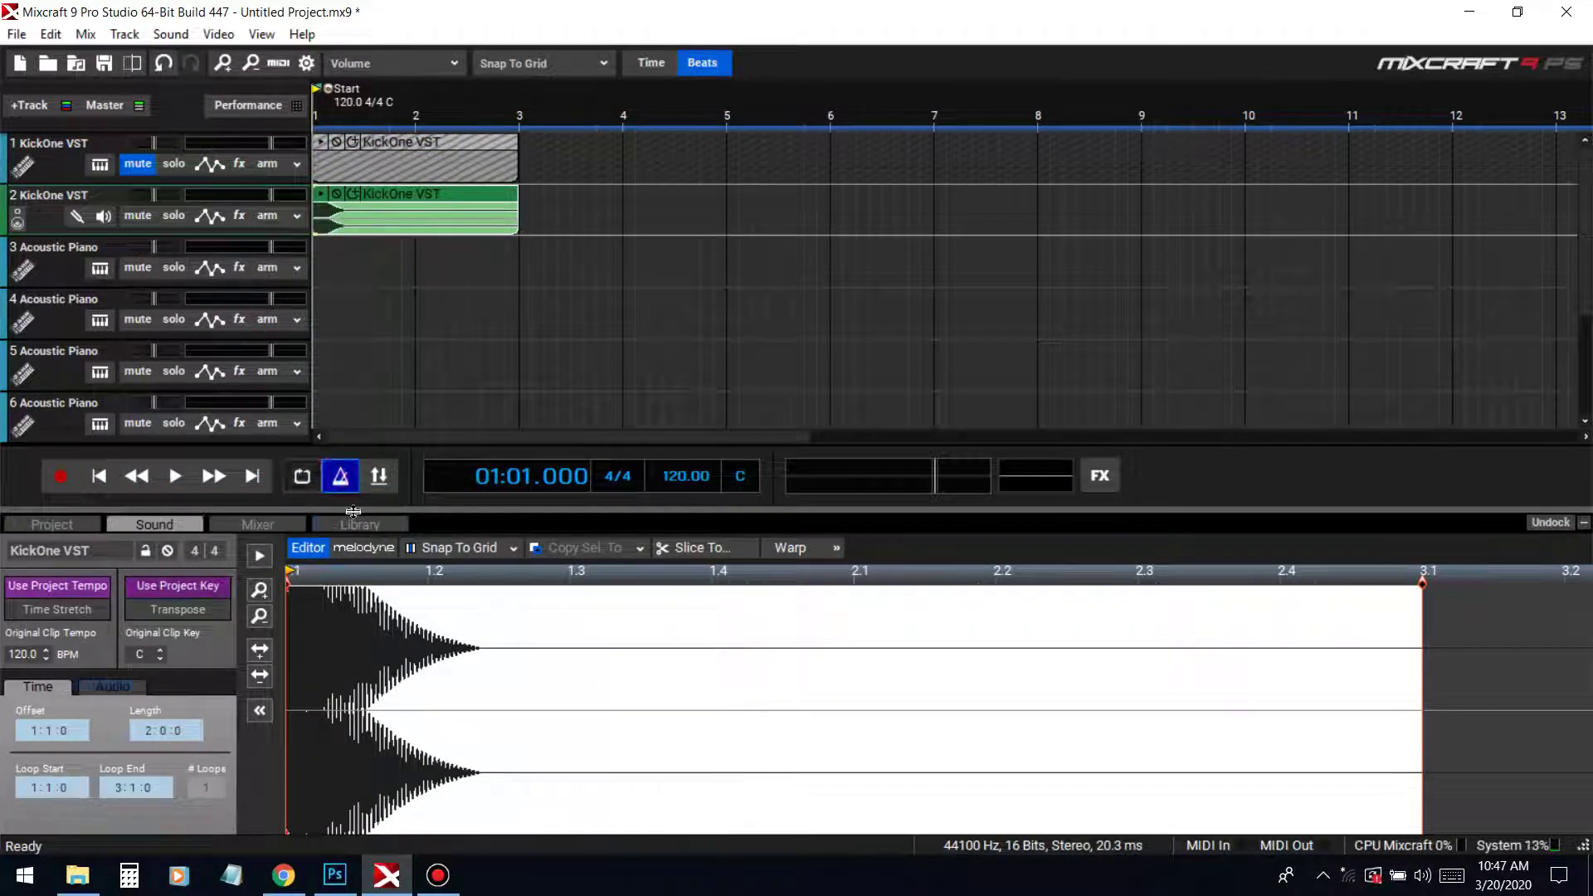
Bring up File Explorer to browse for a sample
mouse_move(77, 875)
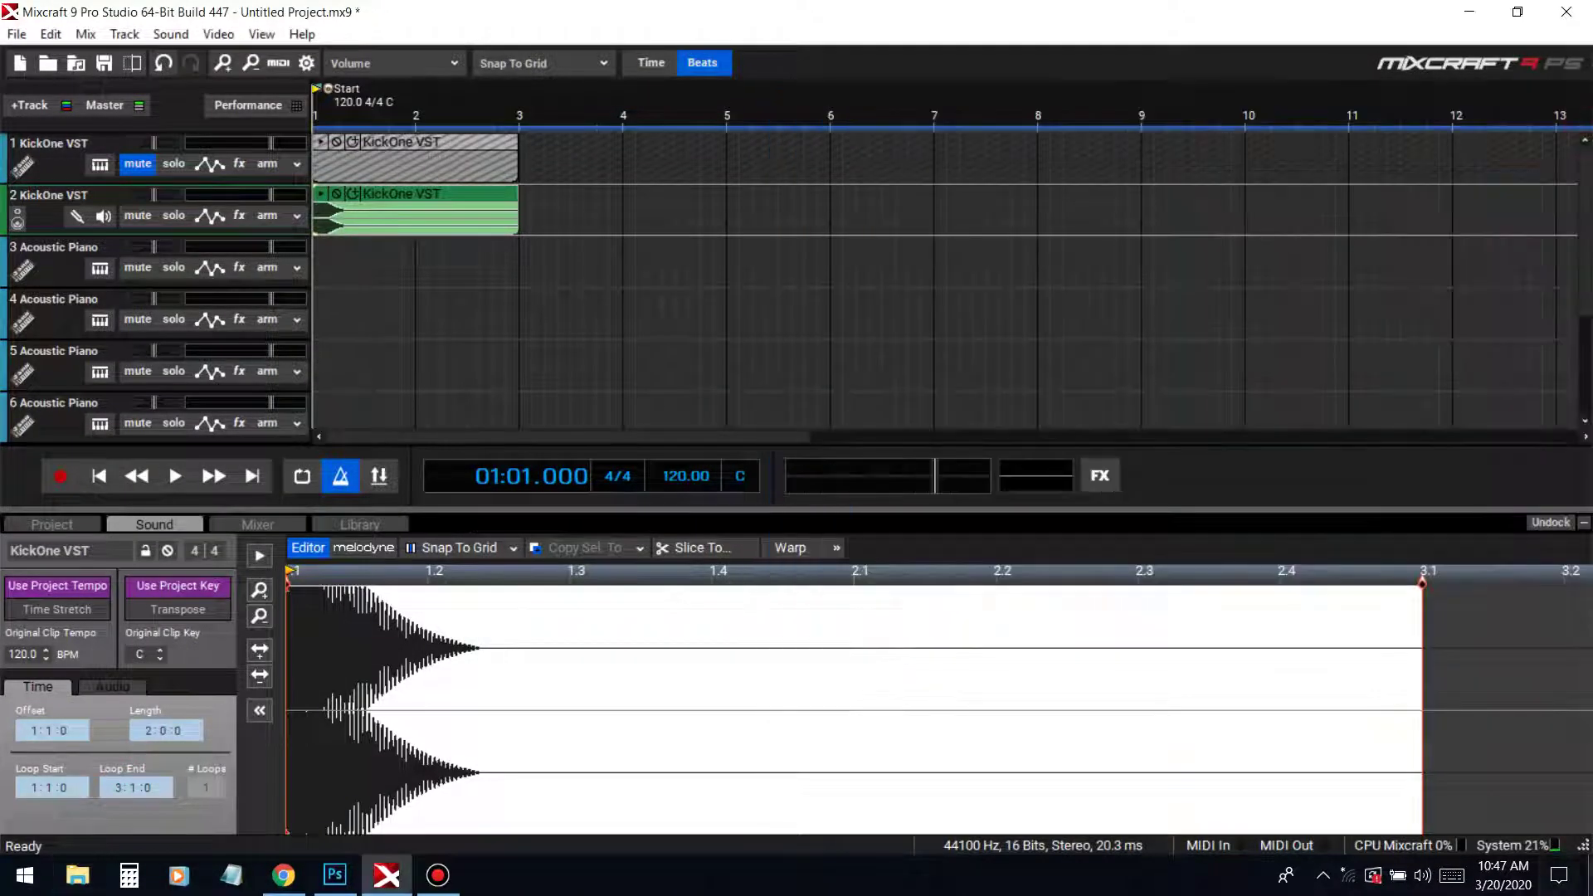
click(25, 875)
click(371, 437)
Browse to Desktop > beat samples > #KRVKN Drum Kit and preview the KRVKN 808 sample
key(super+e)
click(847, 244)
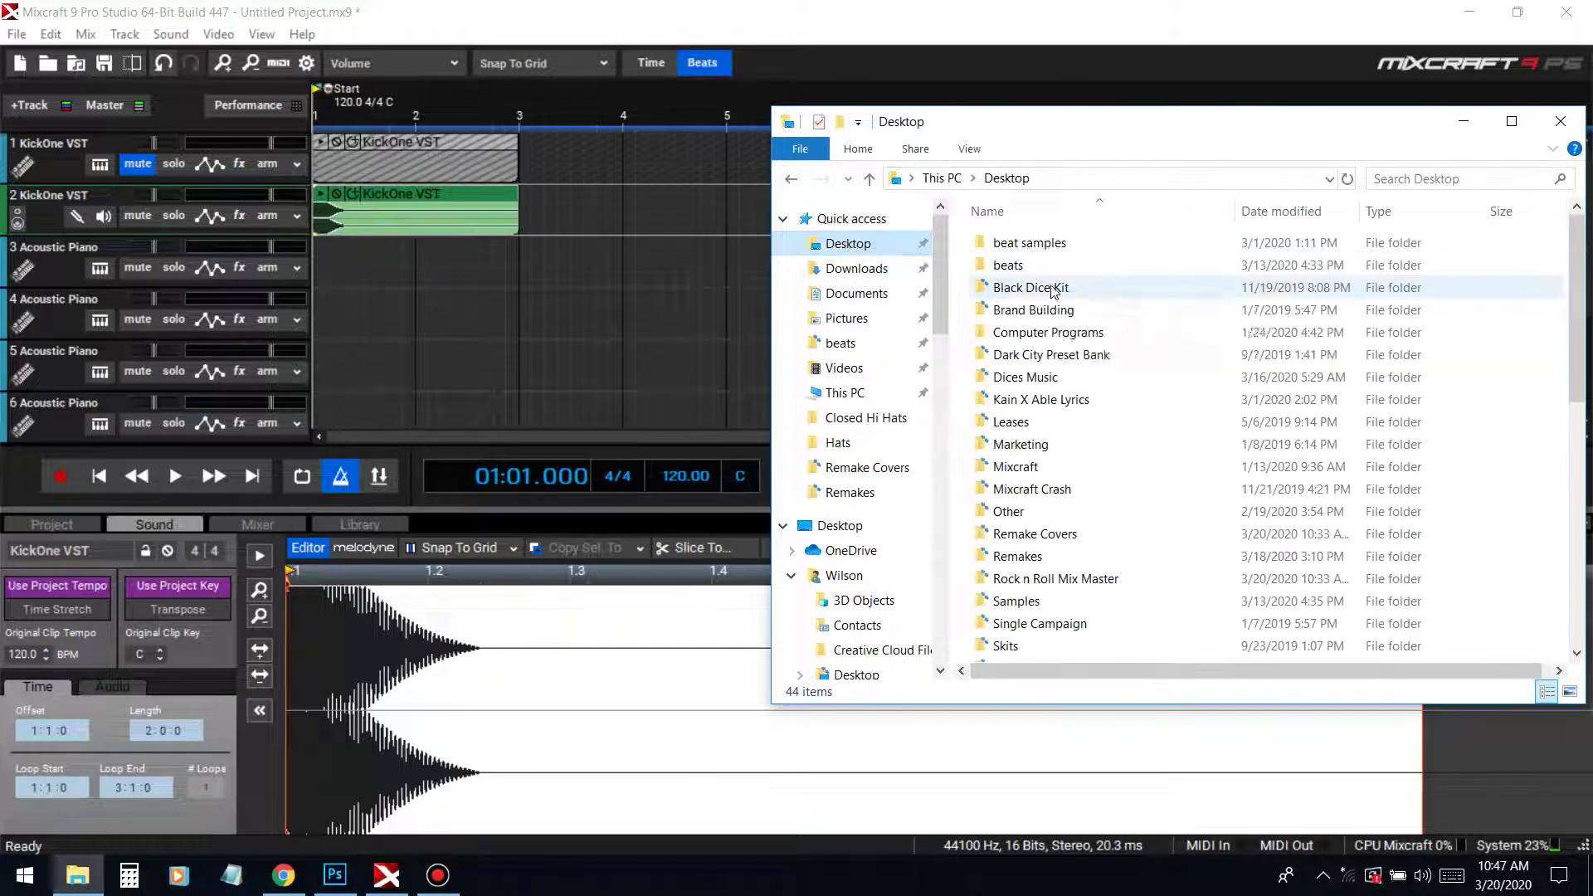
double_click(1025, 242)
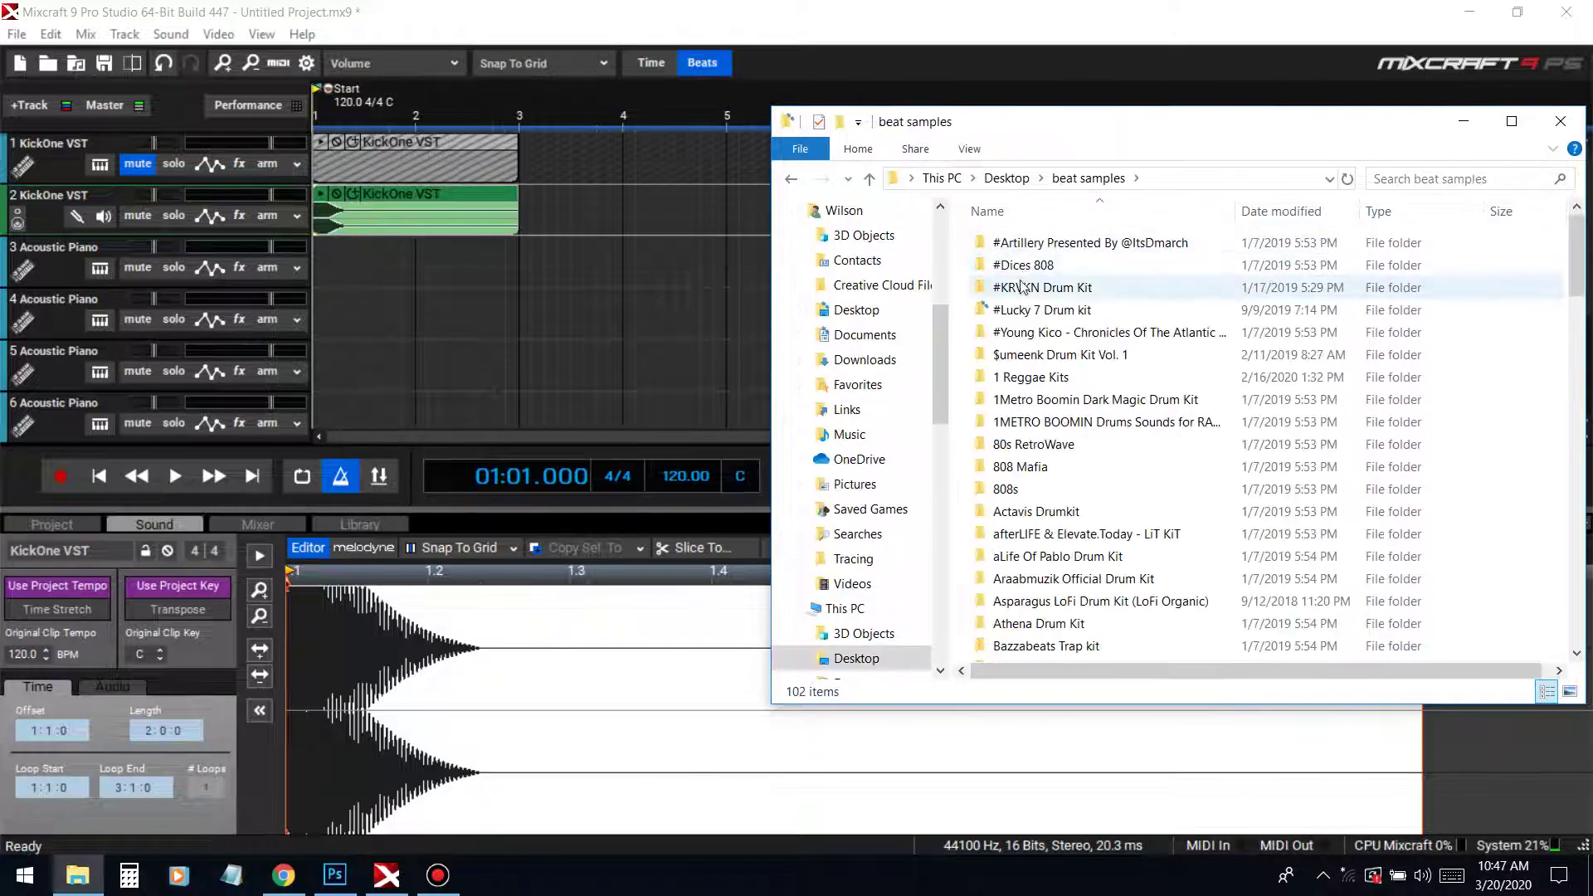
click(1023, 288)
double_click(1023, 287)
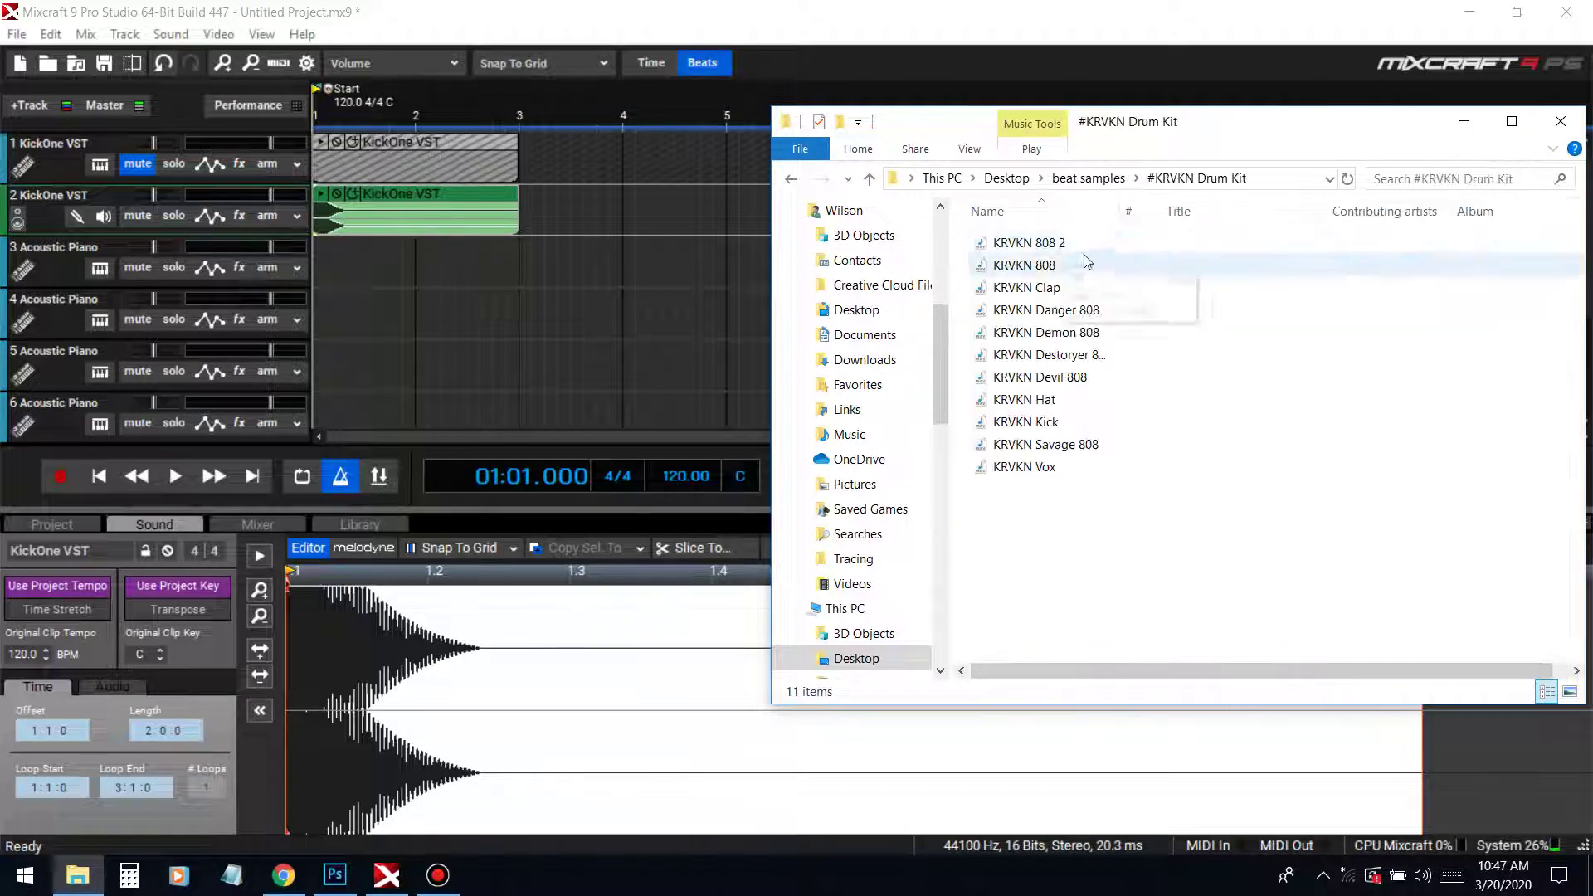
click(1037, 269)
double_click(1036, 269)
click(231, 21)
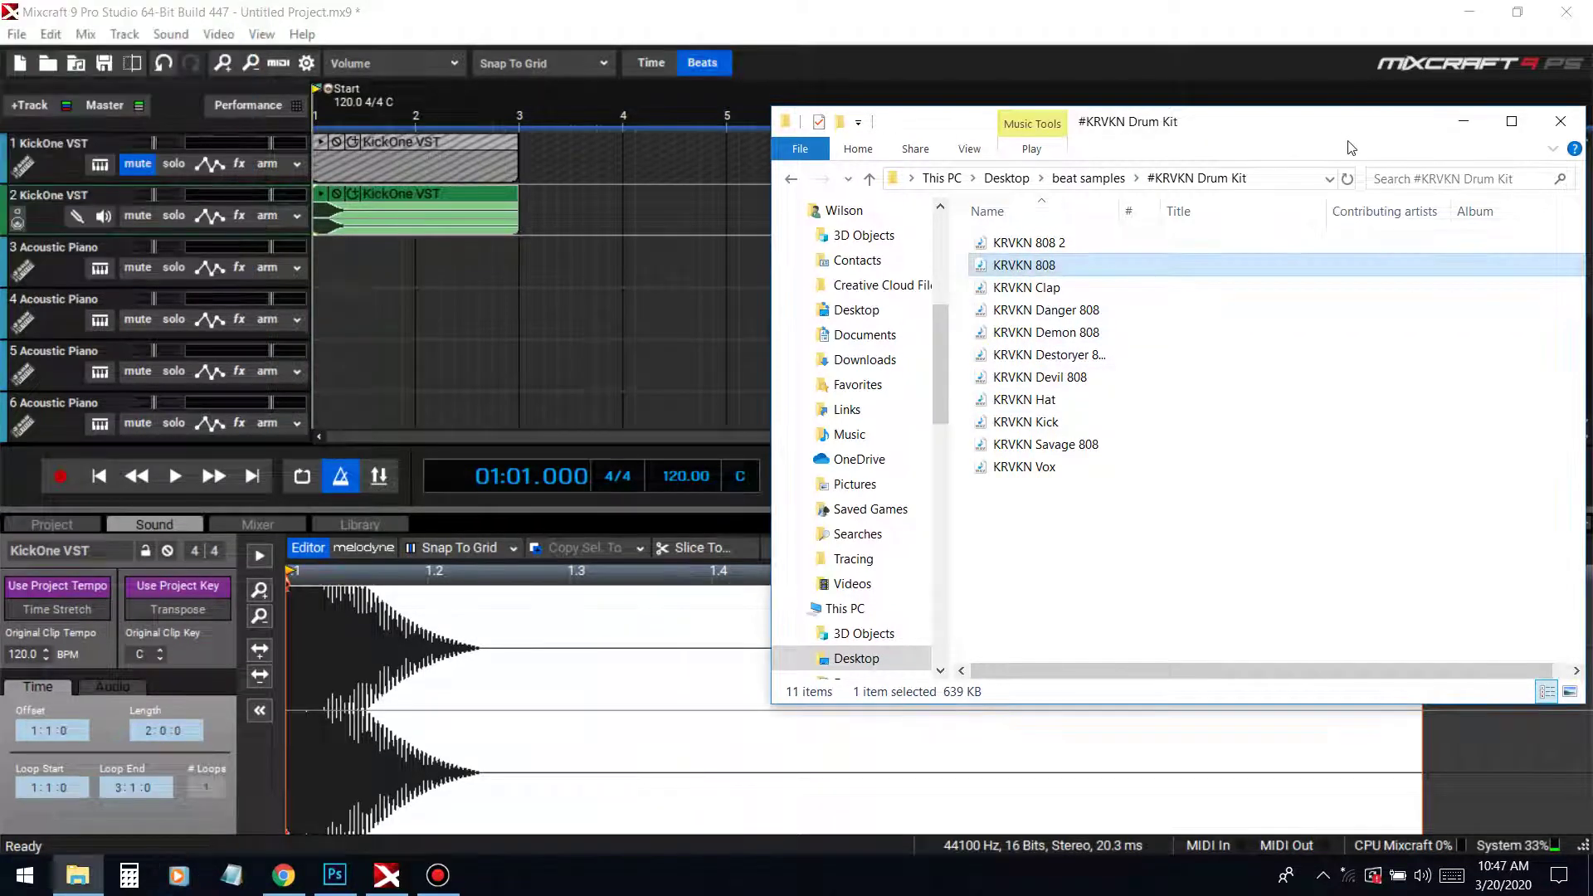
Make Alpha Sampler track 3's instrument, load the KickOne VST clip into it, and arm the track
click(1463, 121)
click(1582, 524)
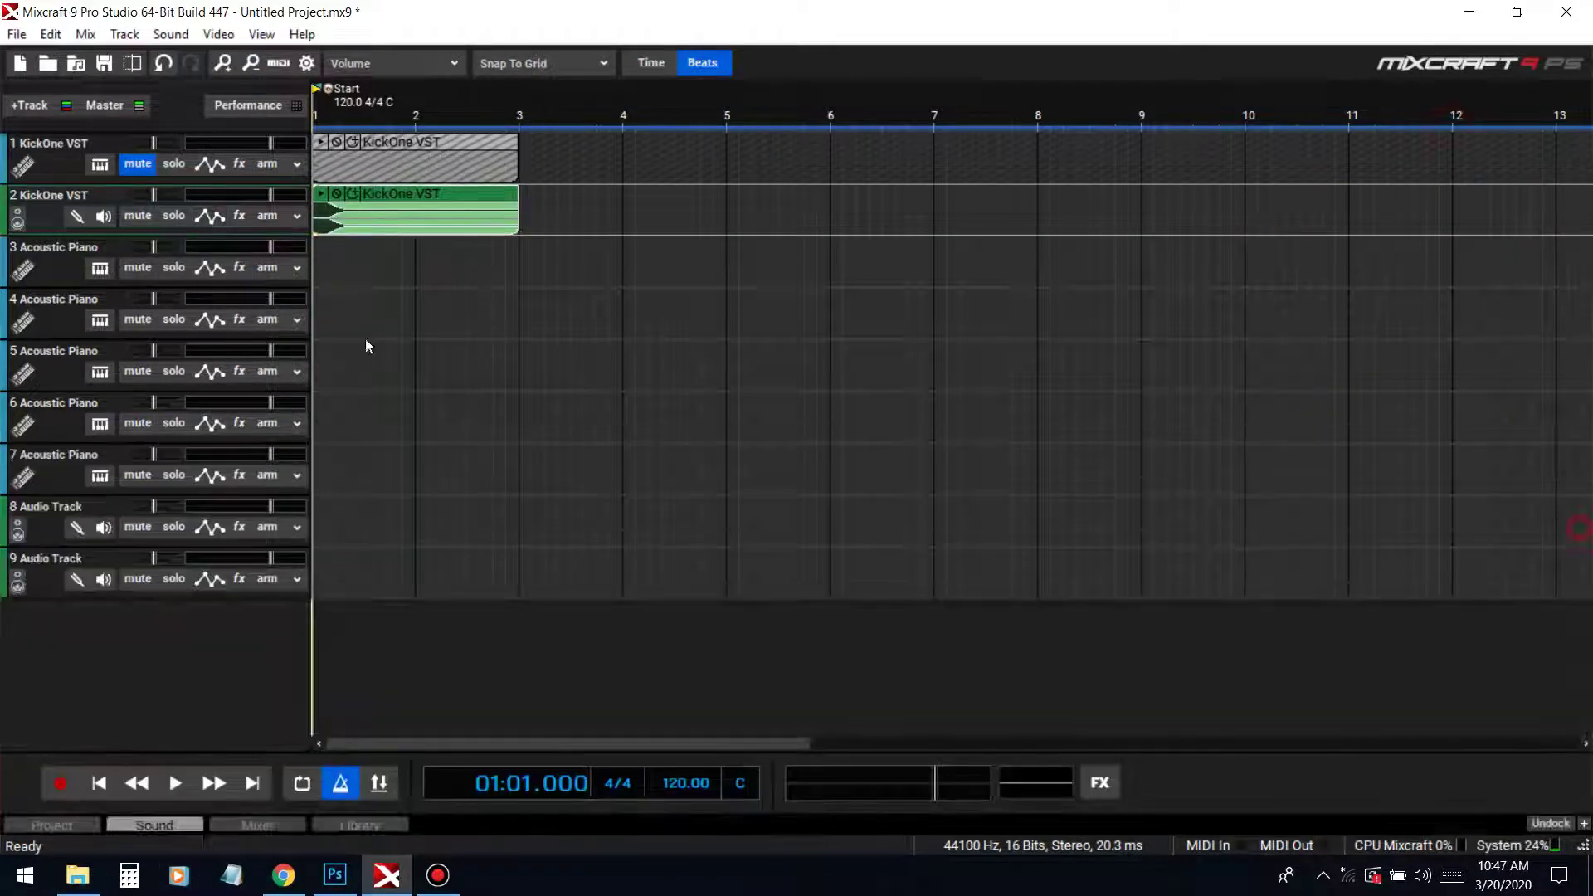
click(97, 270)
text(alp)
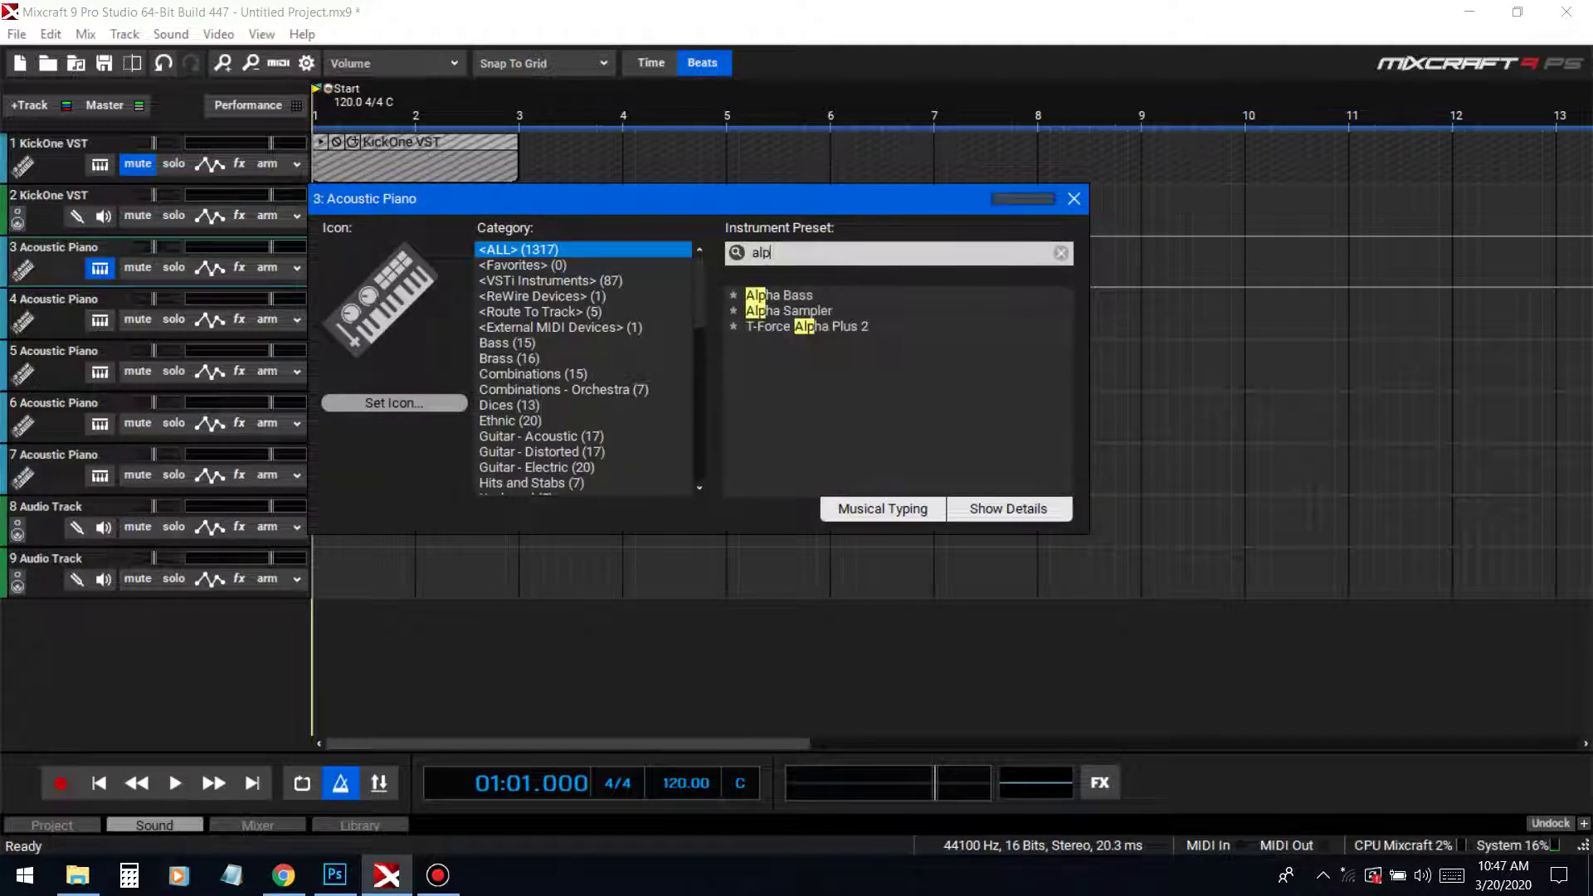
click(809, 311)
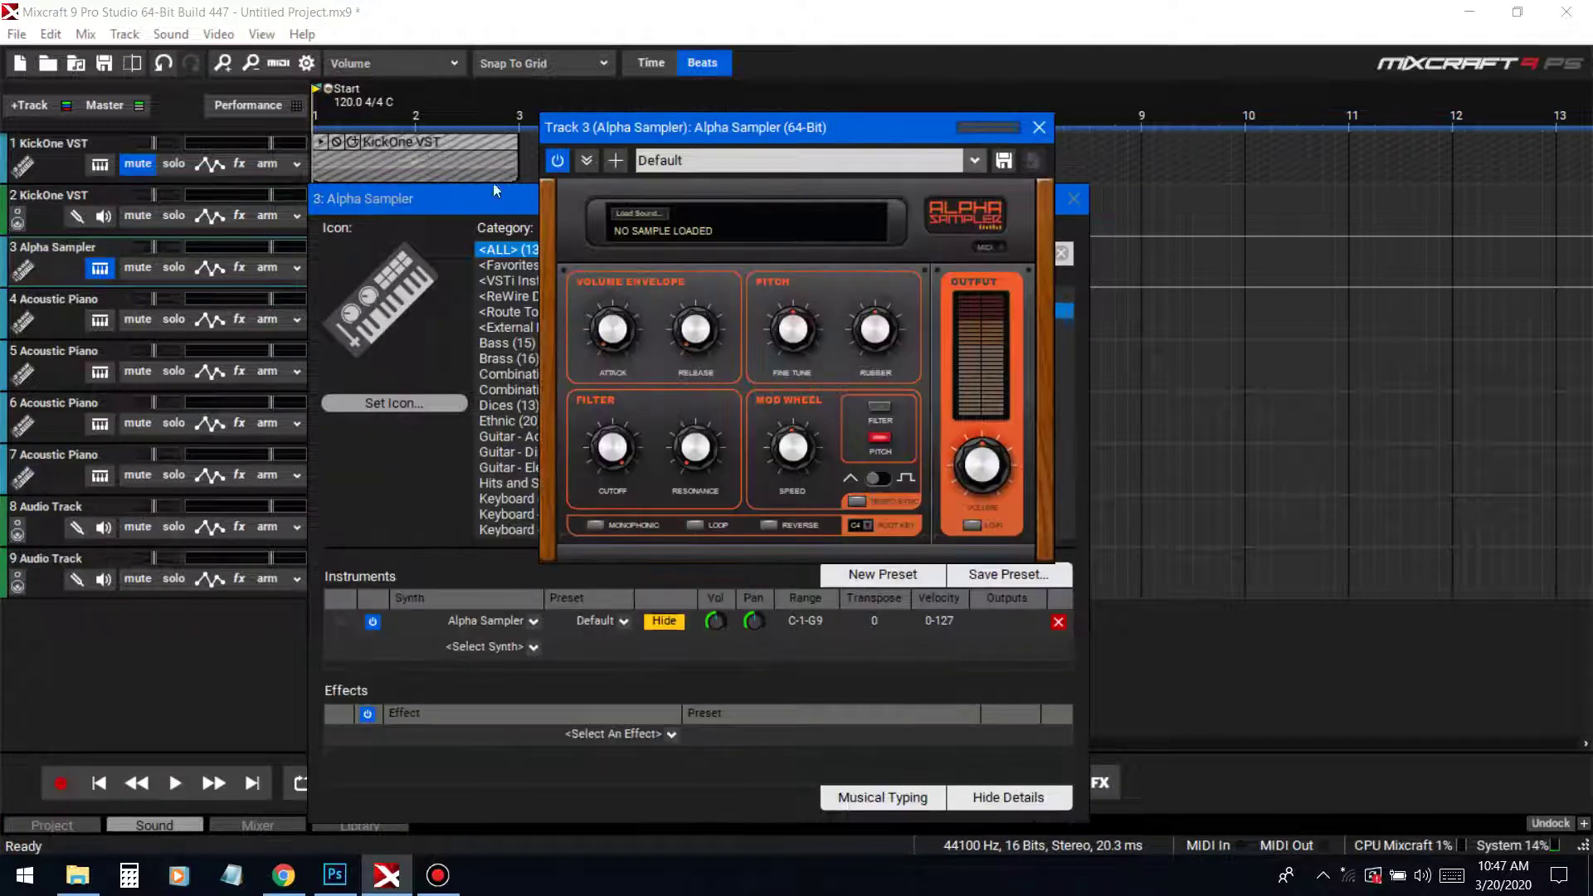
click(1074, 198)
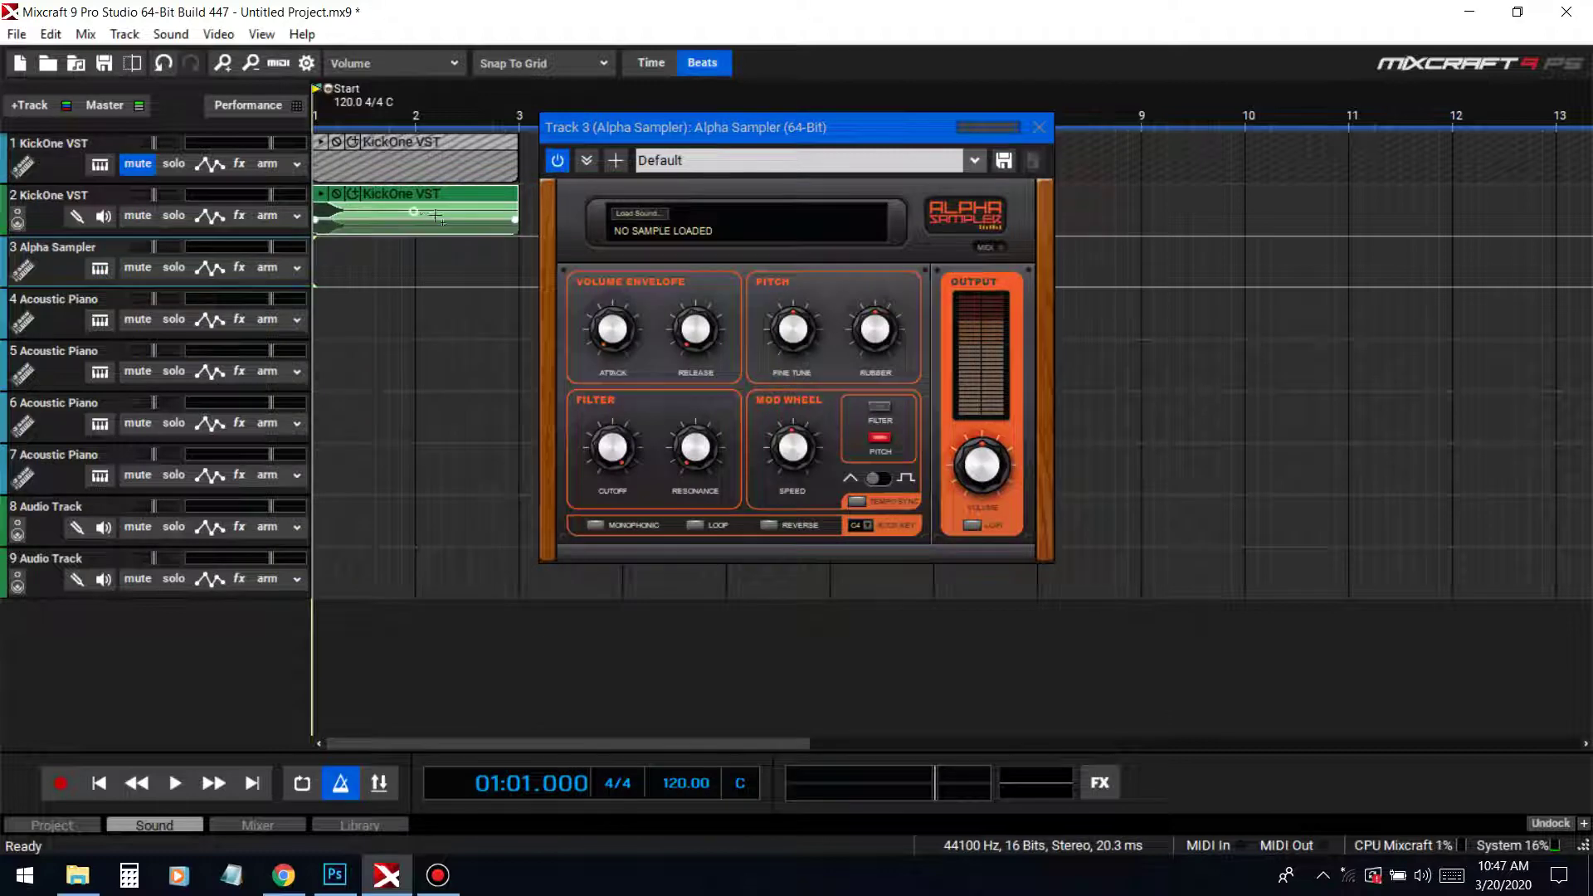
drag(602, 216, 673, 149)
click(1039, 127)
click(267, 267)
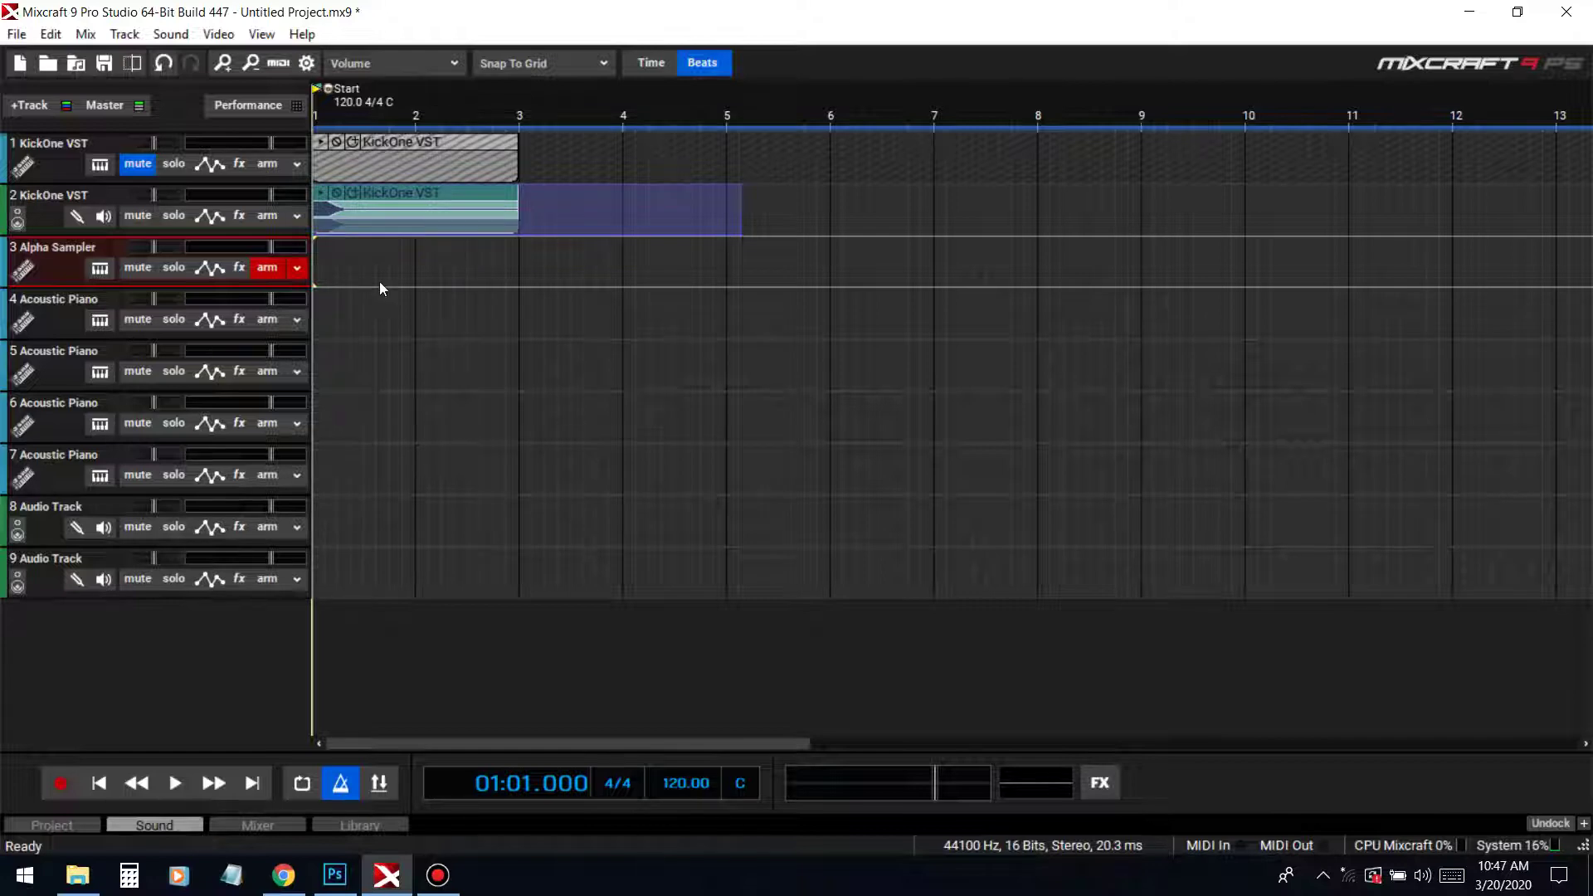
Open Musical Typing (Ctrl+K), shift it up an octave, and audition the kick at several pitches
key(ctrl+k)
drag(332, 222, 1014, 246)
key(a)
key(a)
key(x)
key(a)
key(g)
key(e)
key(s)
key(a)
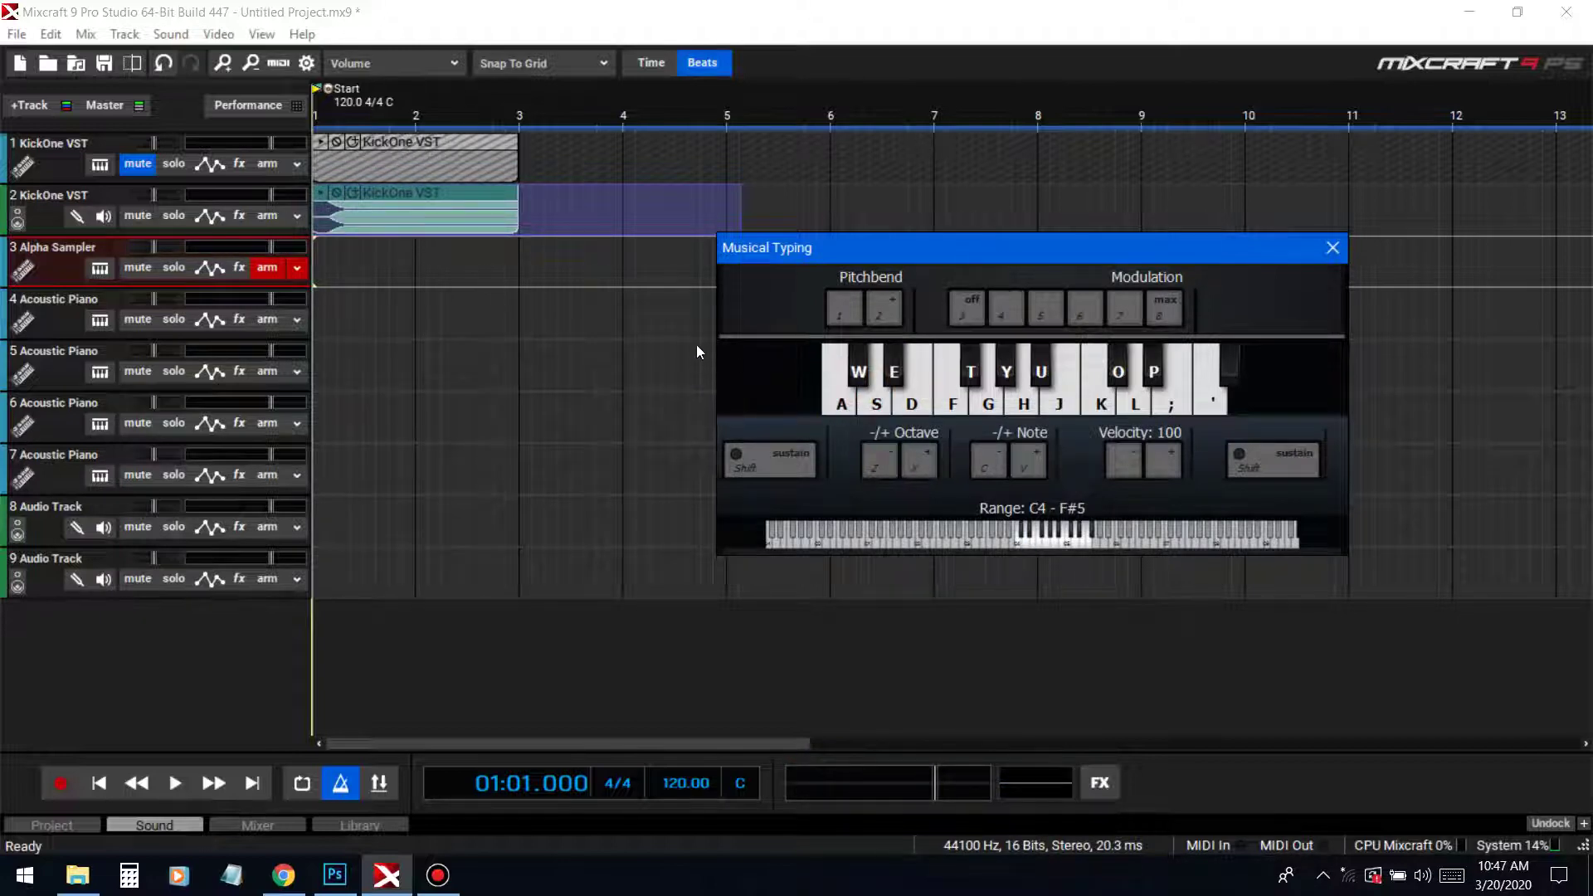
key(u)
Play a short three-note melody with the sampled kick
key(a)
key(g)
key(s)
key(s)
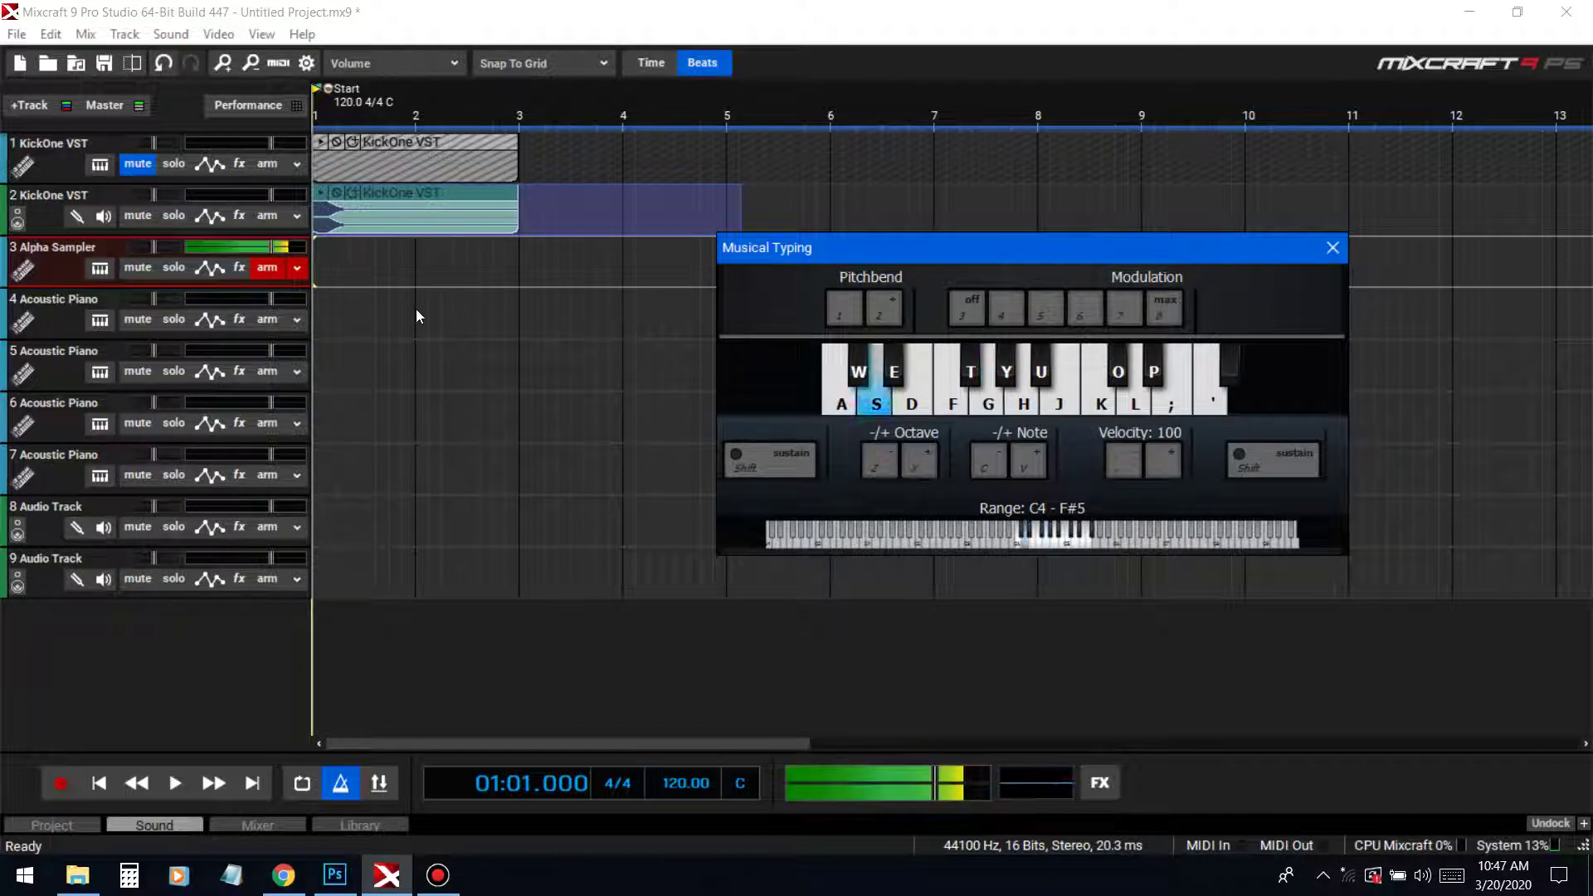
Add FabFilter Pro-Q 2 x64 from Recently Used to track 3's effects and move its window aside
click(239, 267)
click(604, 353)
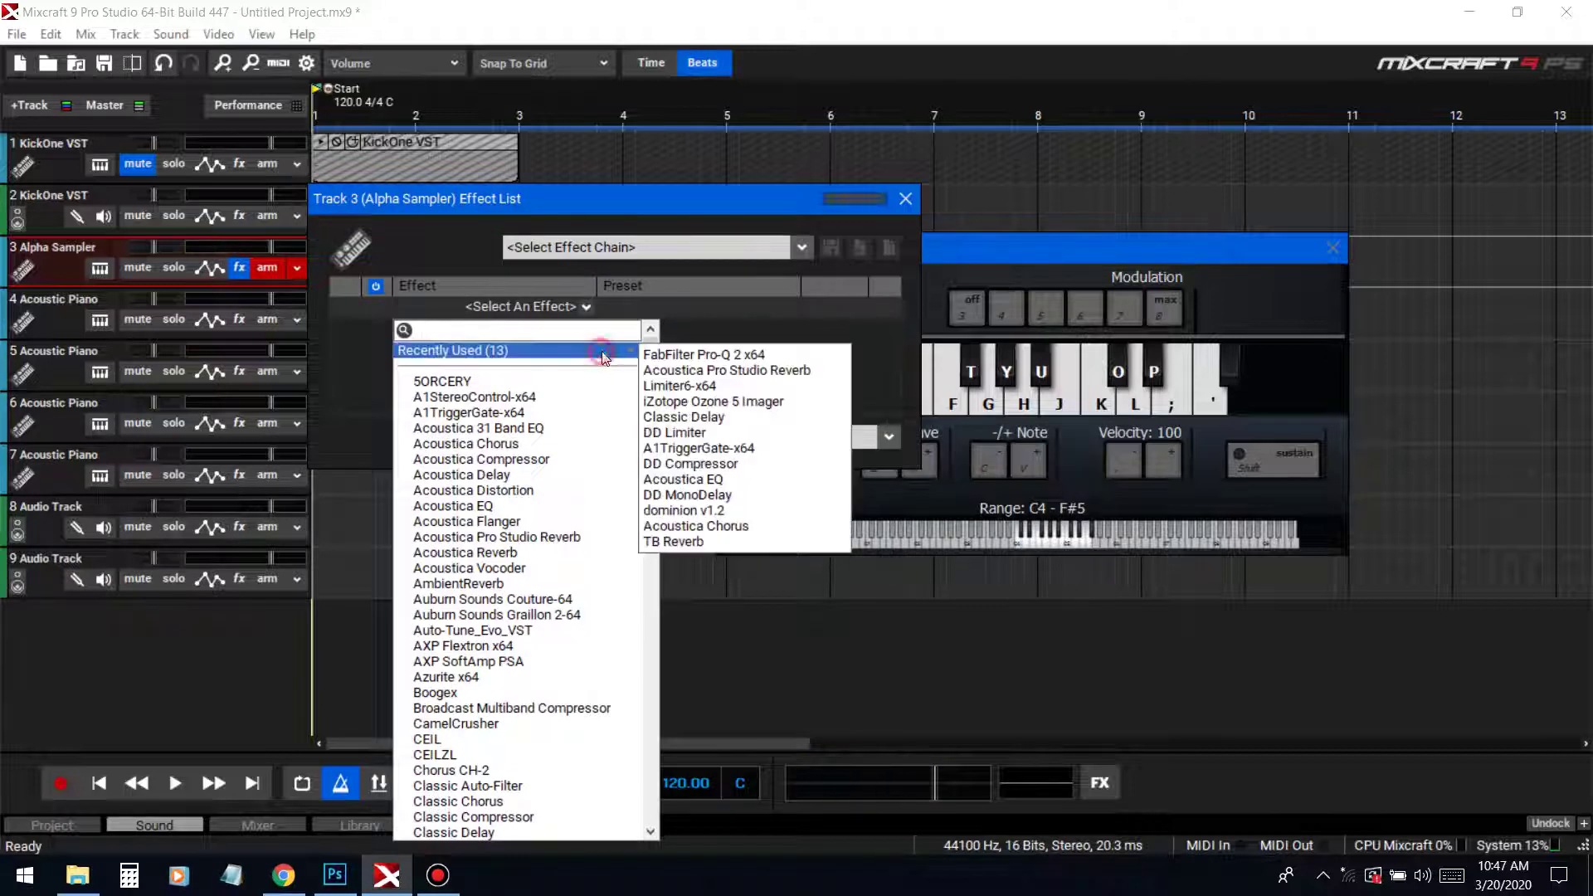
click(693, 355)
click(327, 213)
click(912, 193)
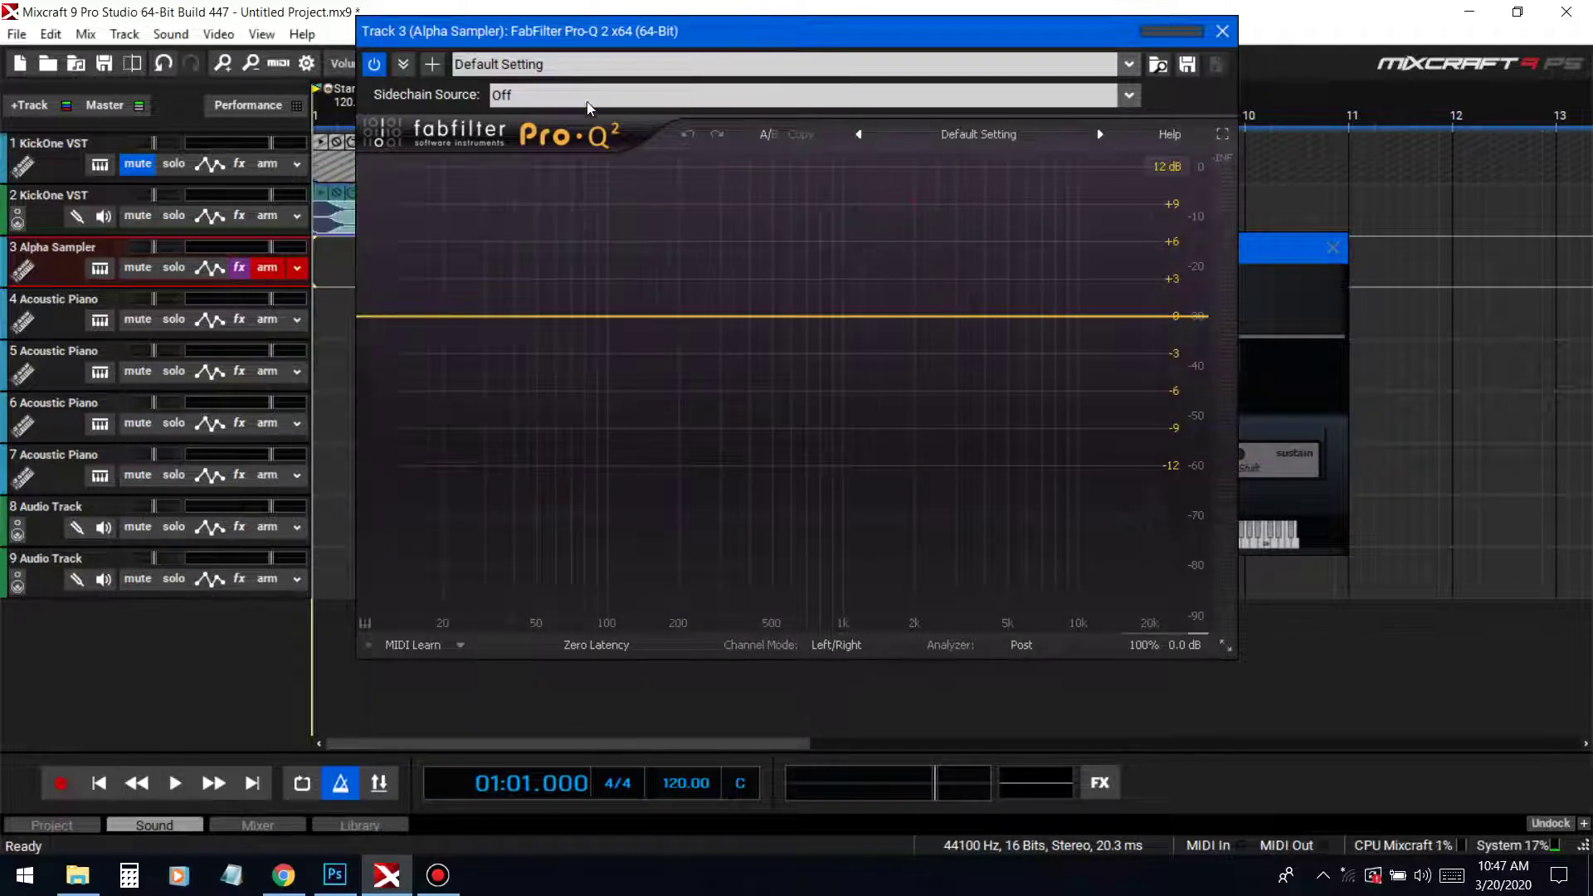
drag(572, 30, 1095, 83)
Select bars 1–3 across tracks 3–5 and toggle looping on and back off
drag(516, 274, 320, 377)
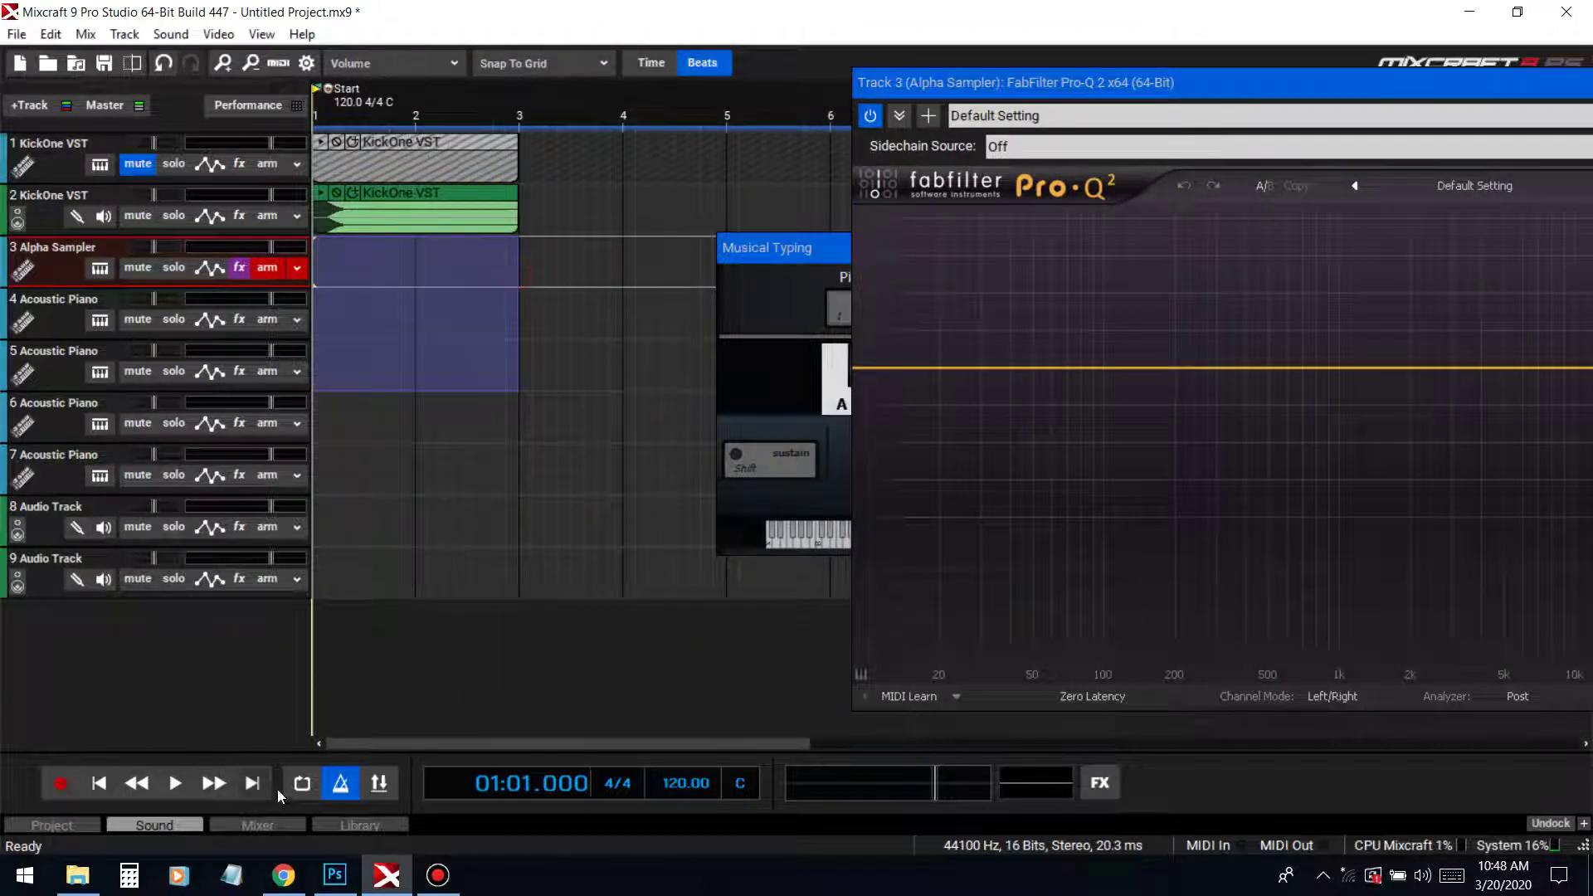
click(301, 784)
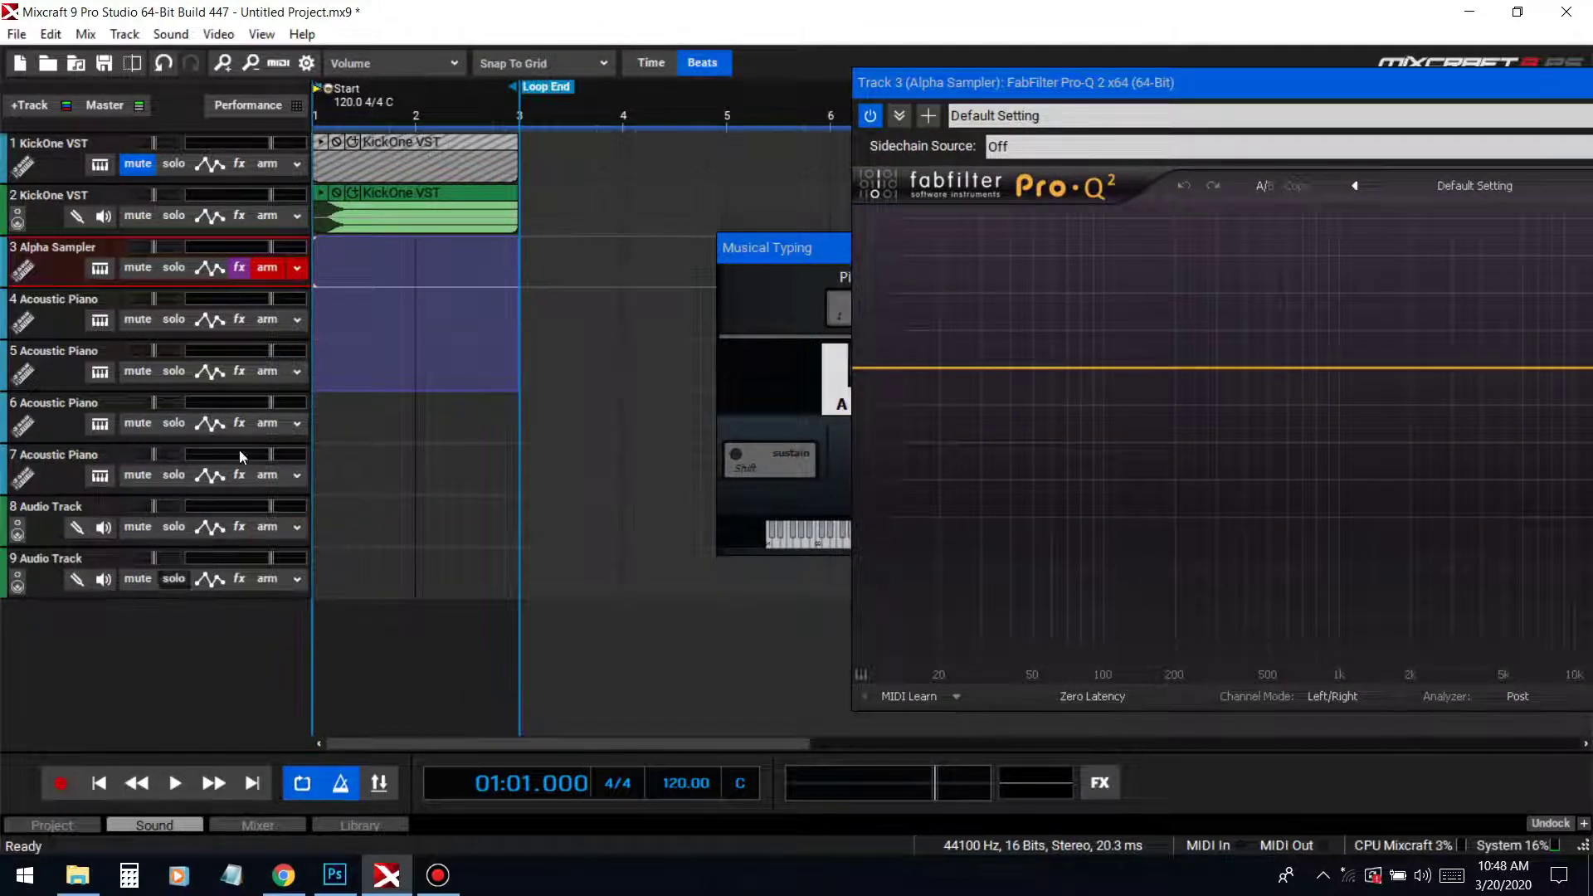
click(301, 784)
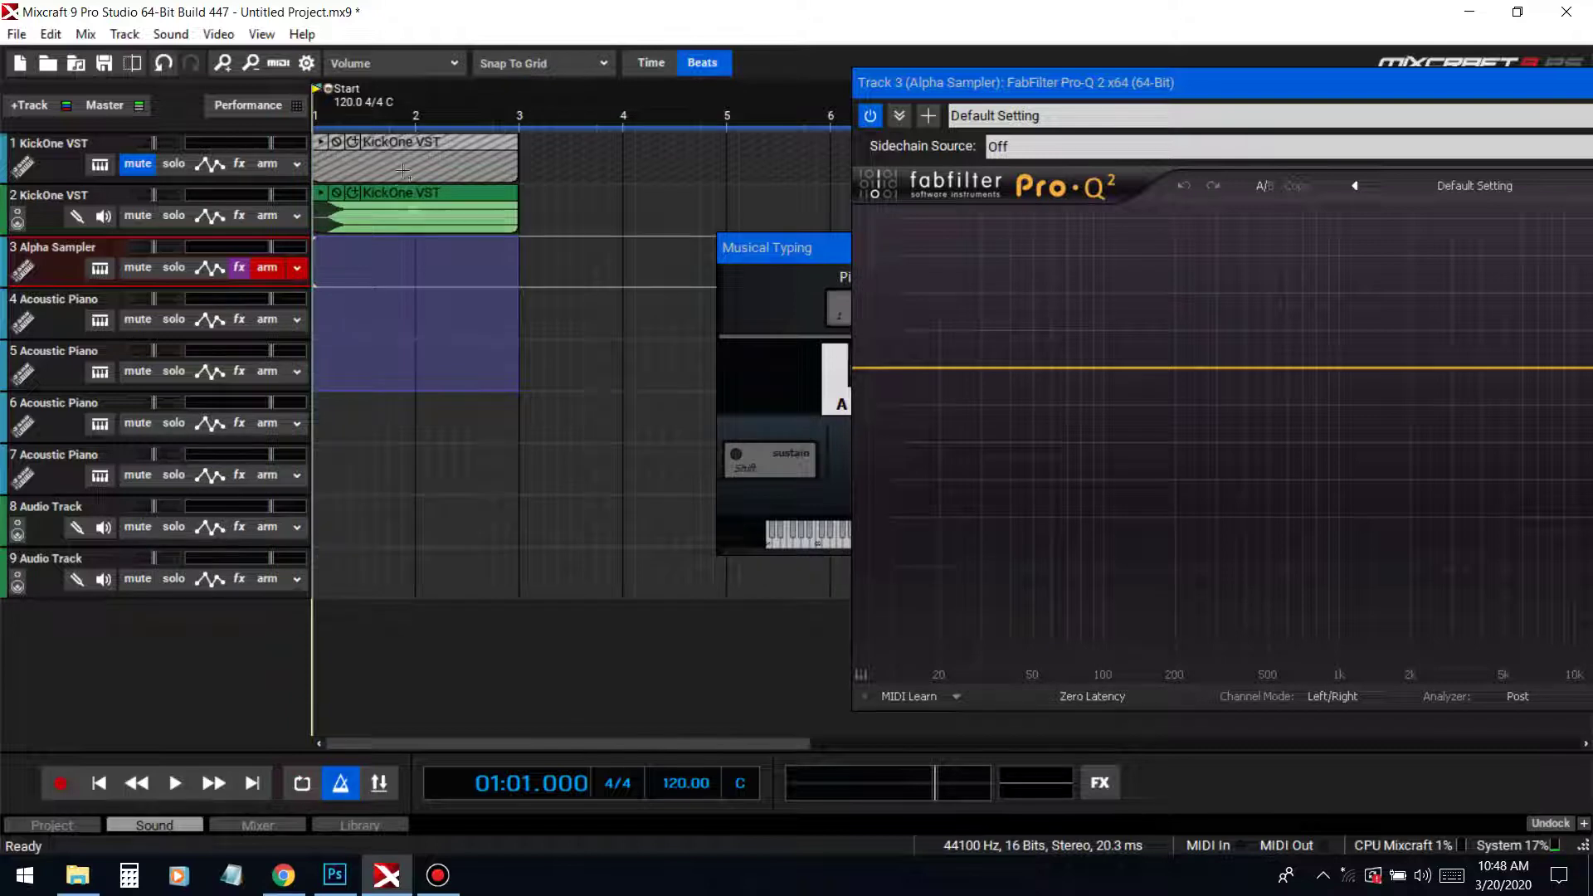
Move the kick clip from track 1 onto track 3 and start adding C3 notes in the step editor
drag(408, 144, 420, 251)
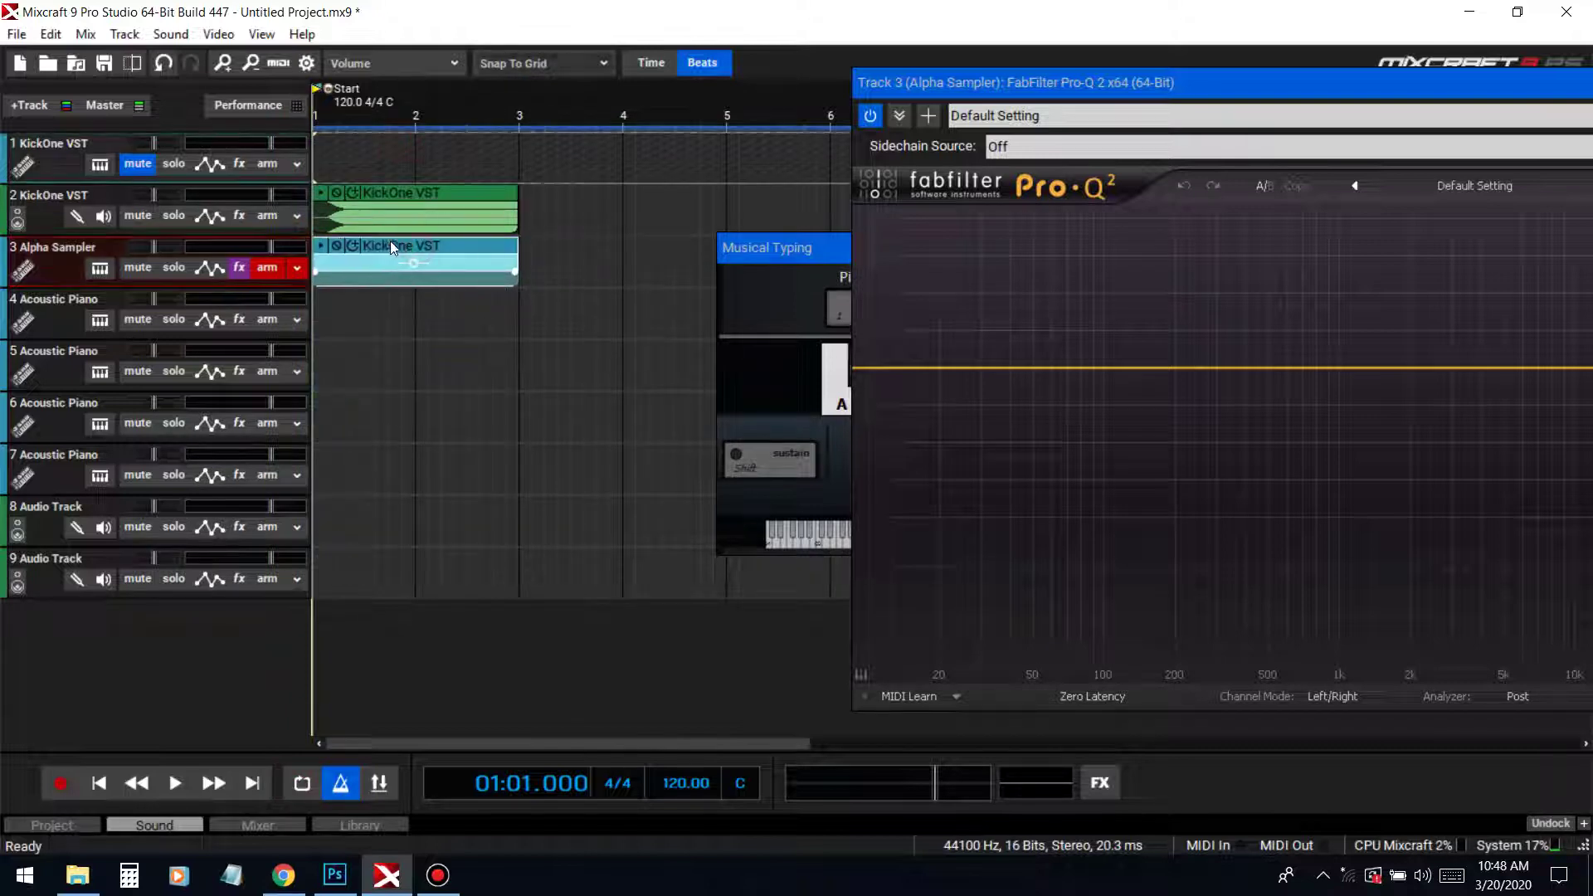
double_click(391, 247)
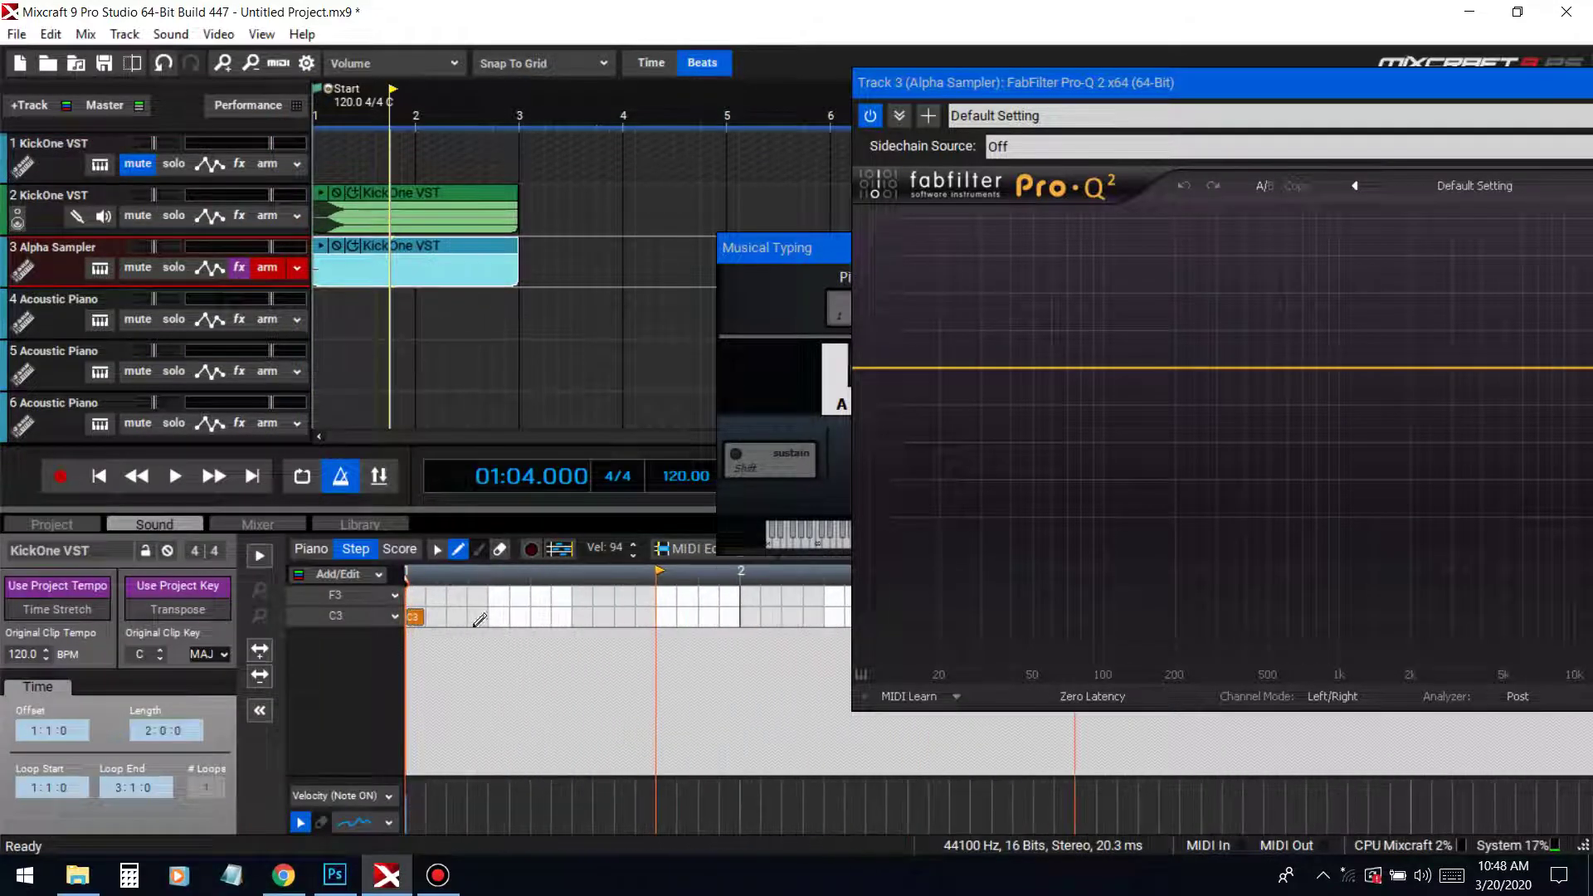
click(542, 618)
click(662, 618)
scroll(662, 617, down, 2)
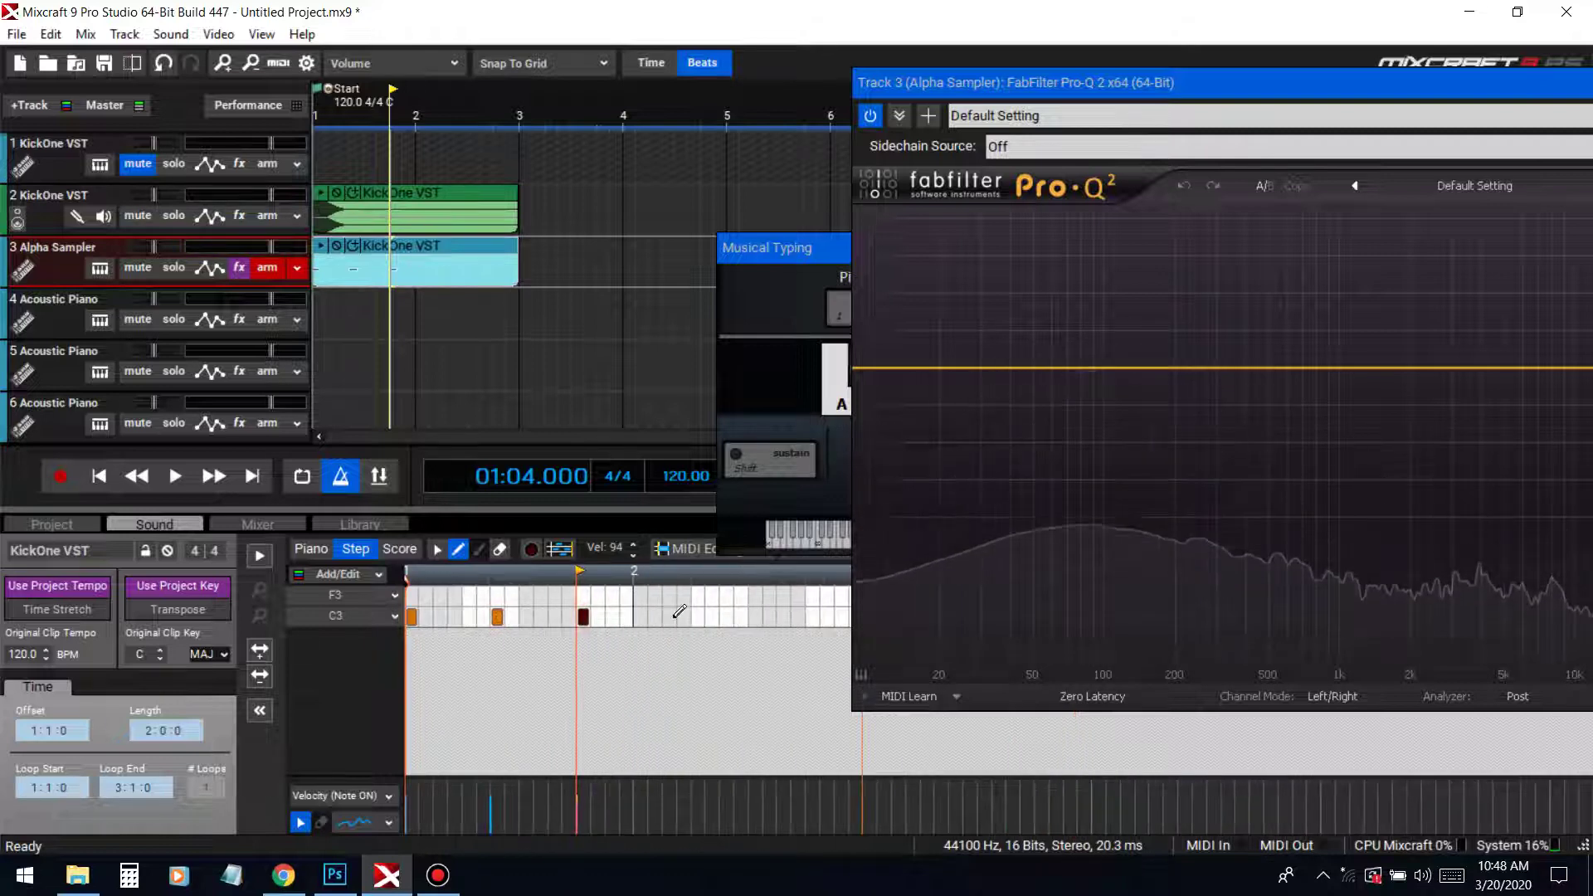
click(698, 618)
Remove misplaced late bar-2 notes, finish the C3 rhythm, and play the clip
click(812, 615)
click(798, 615)
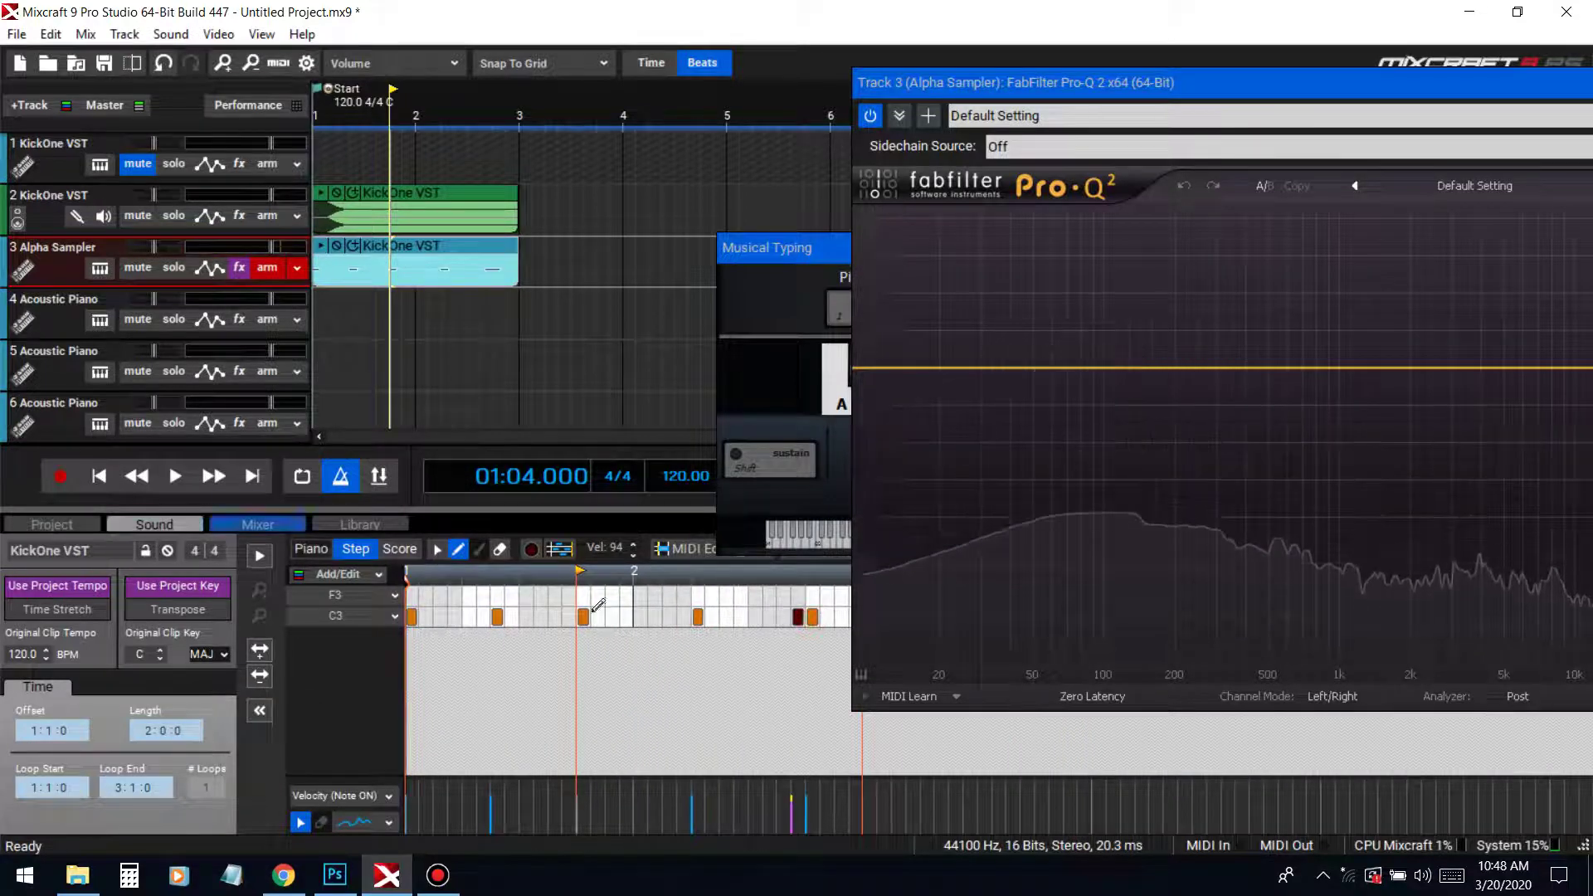
click(798, 615)
click(812, 615)
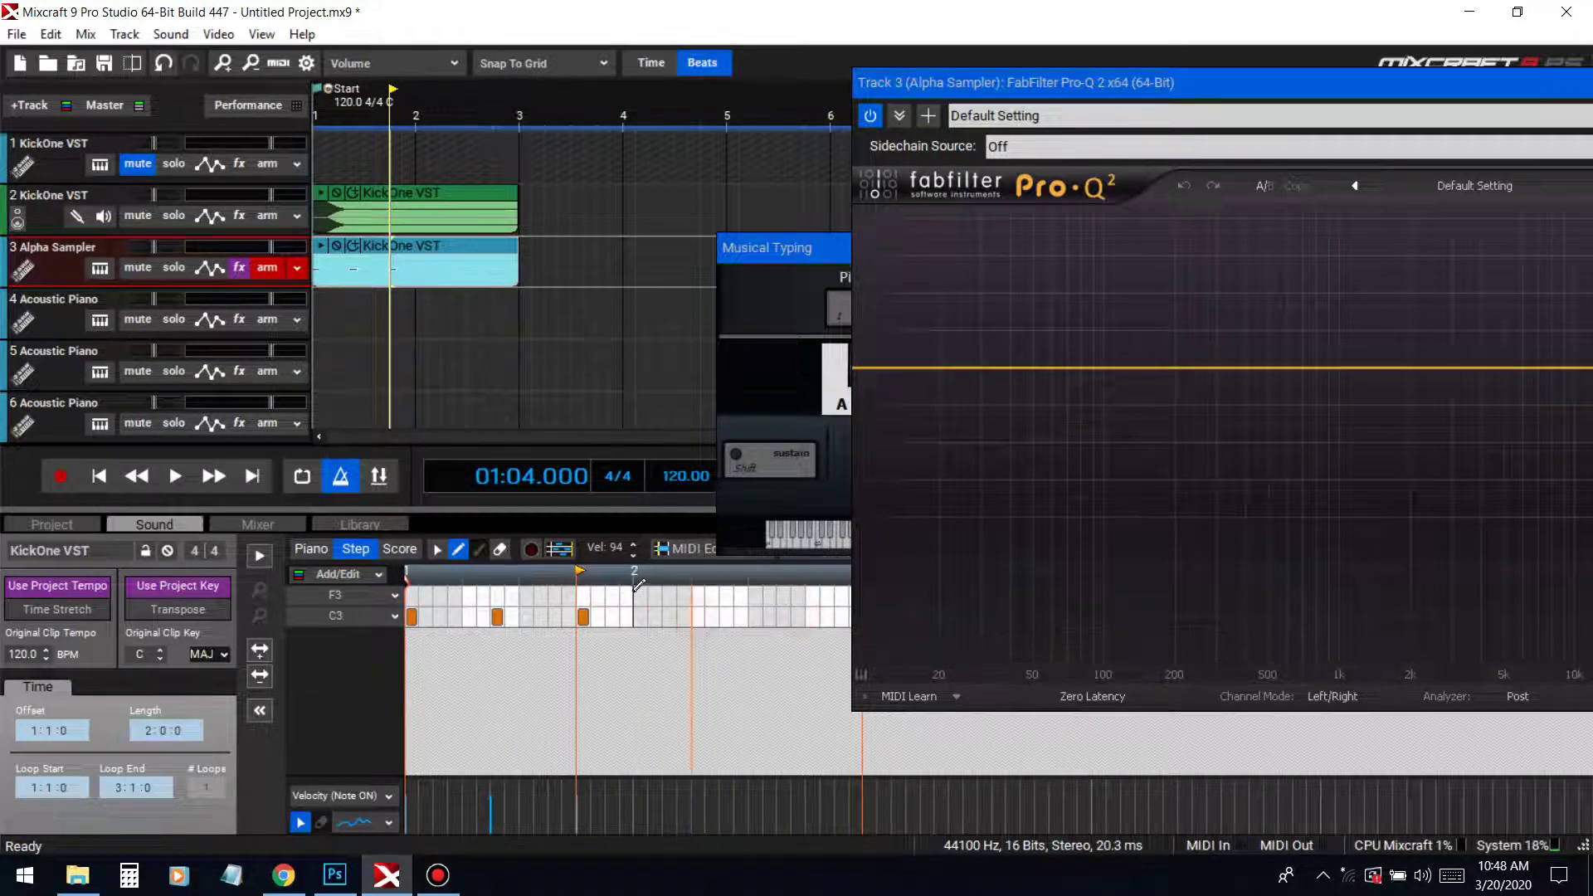
click(641, 617)
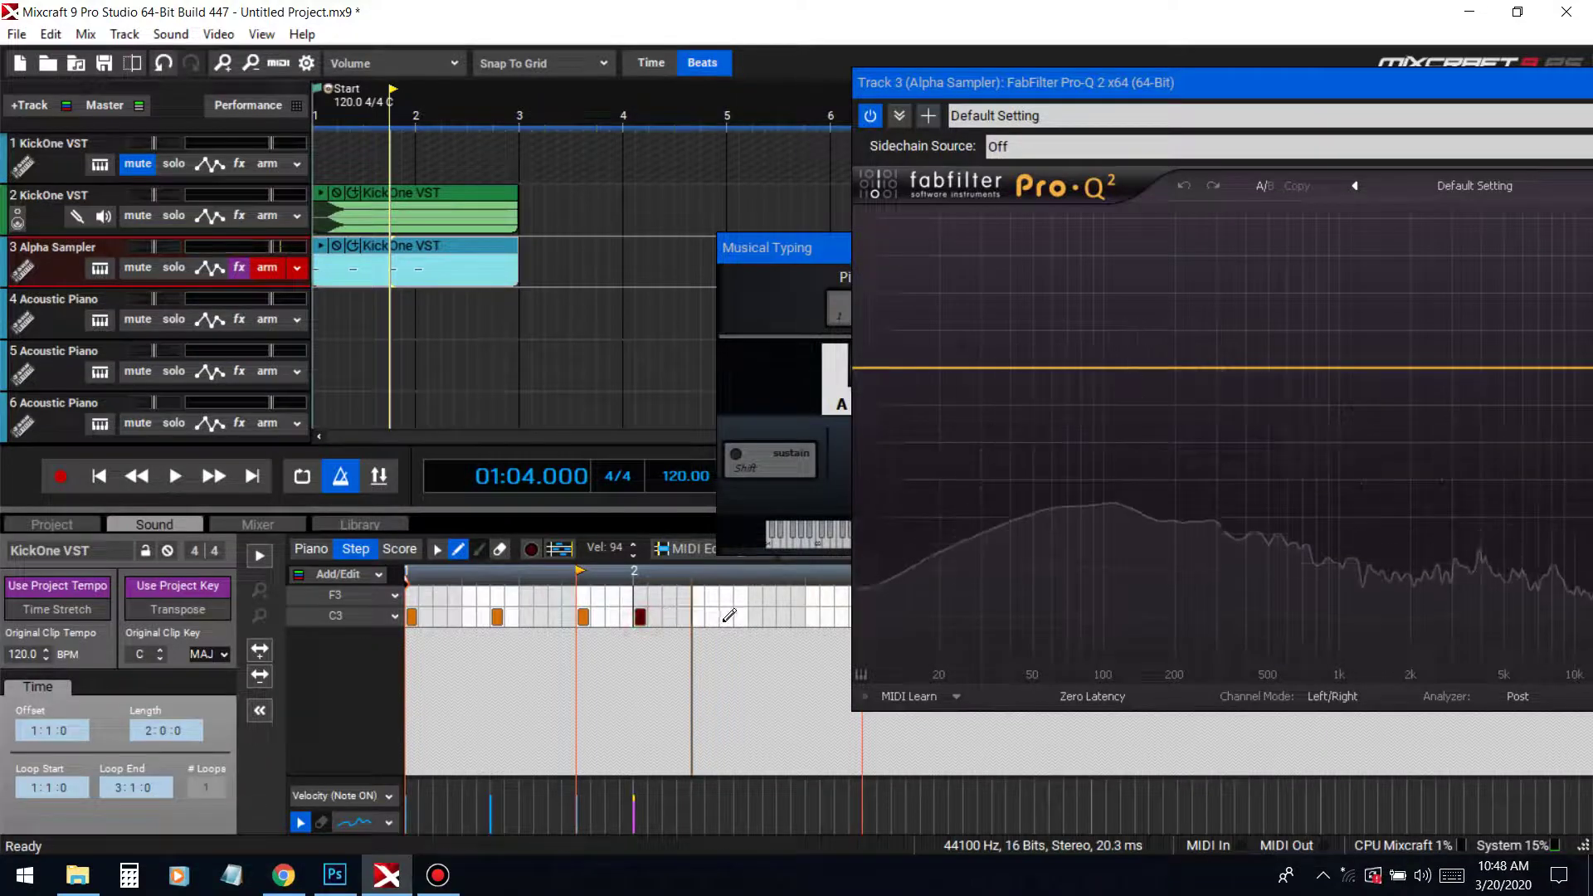
click(726, 617)
click(812, 617)
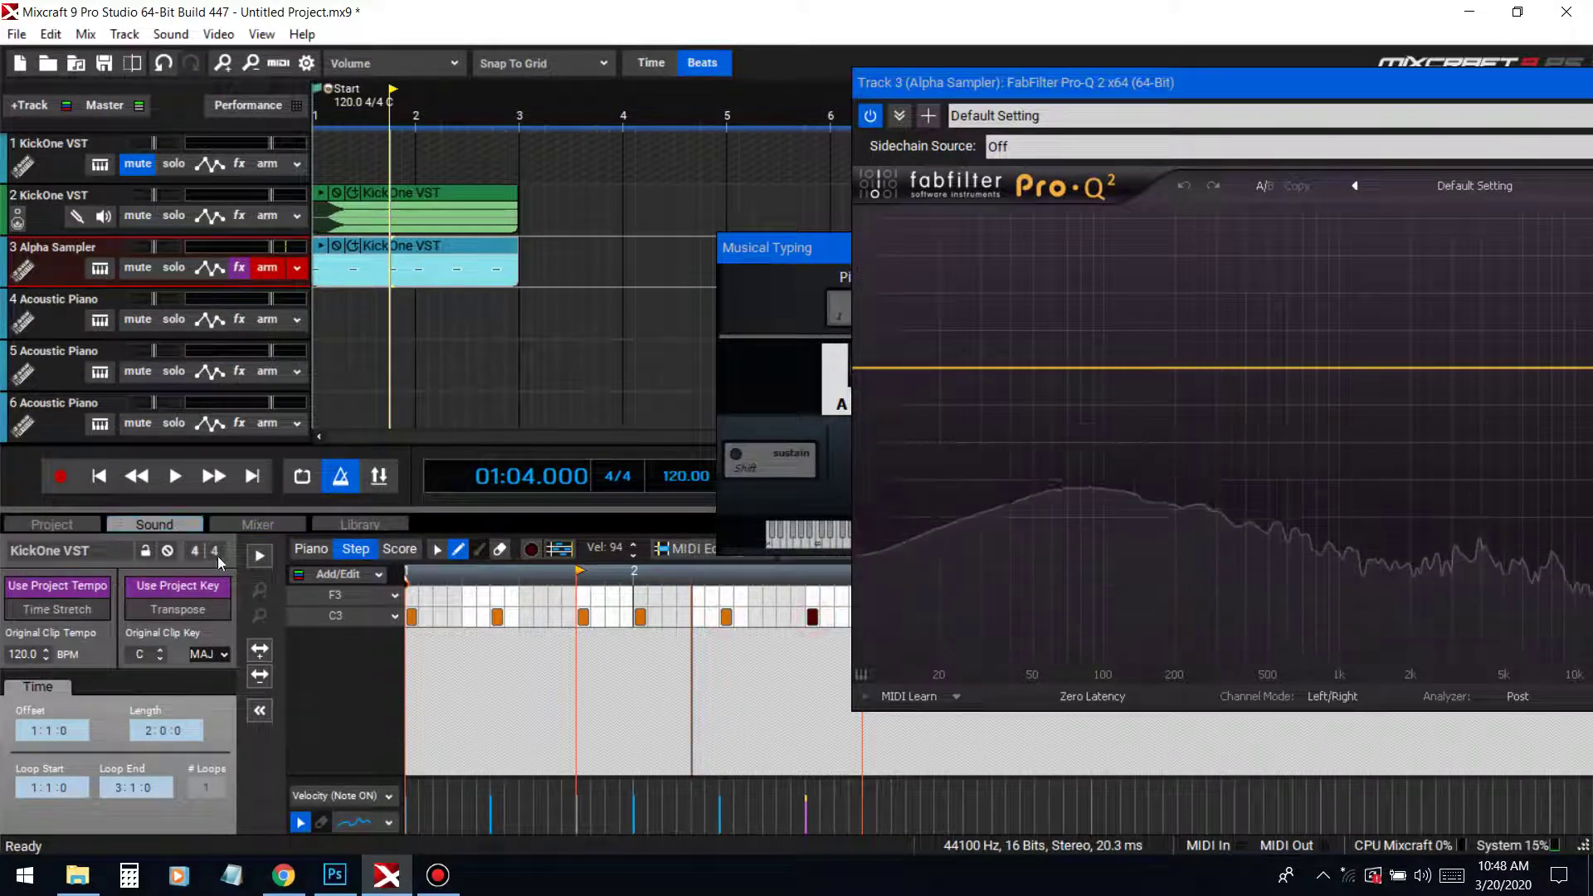
click(259, 555)
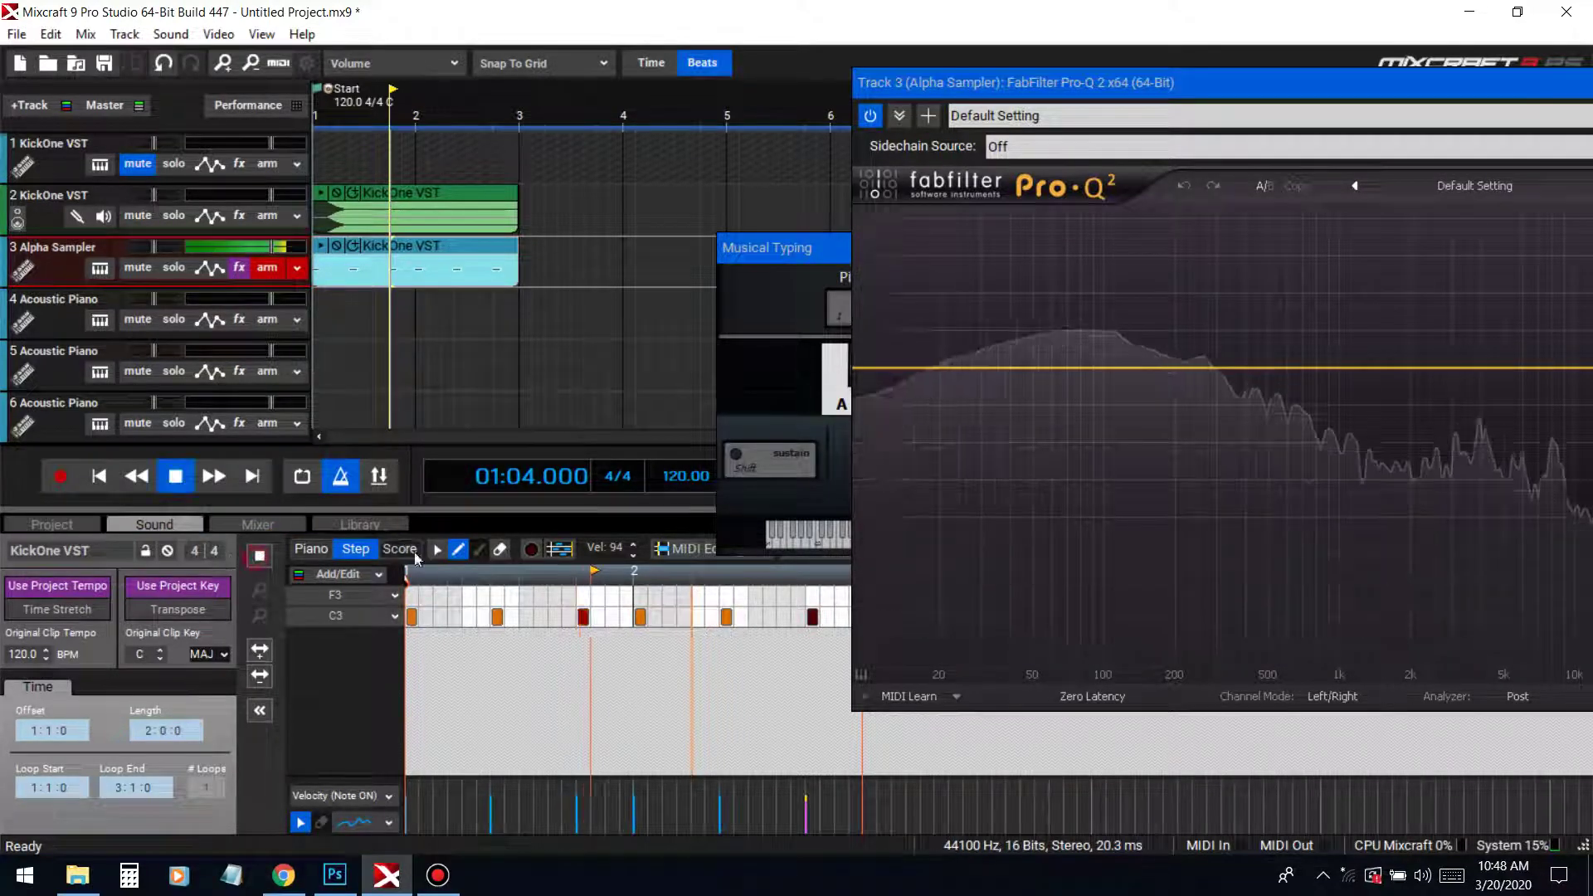
click(100, 268)
Lengthen the Alpha Sampler's release, make it play one note at a time, and replay from the start
click(663, 623)
drag(699, 335, 701, 301)
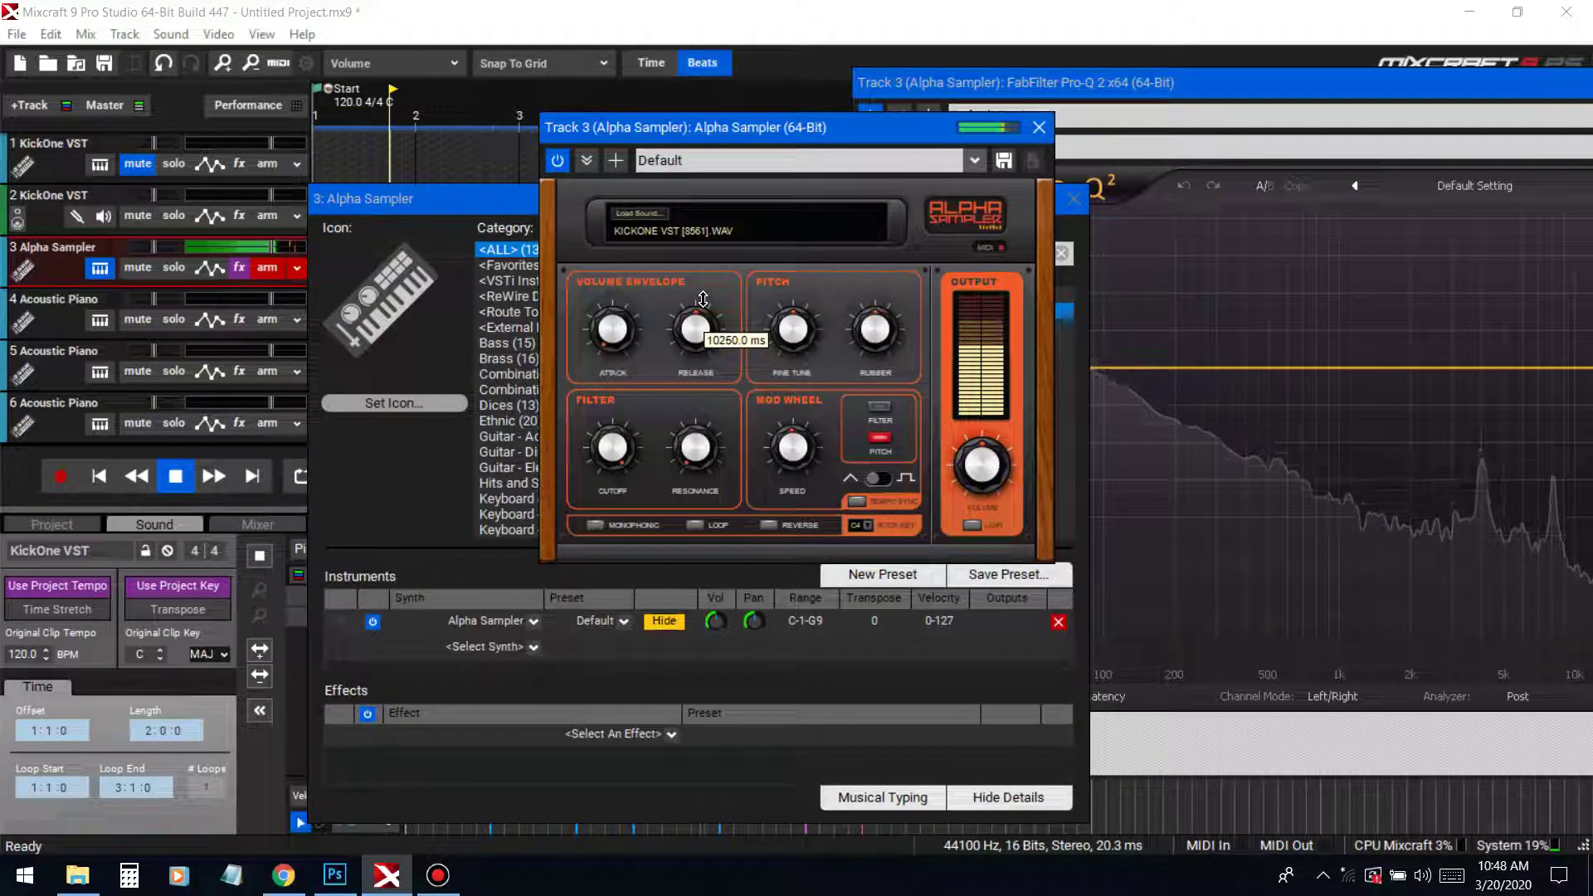
click(602, 526)
click(324, 491)
click(1073, 200)
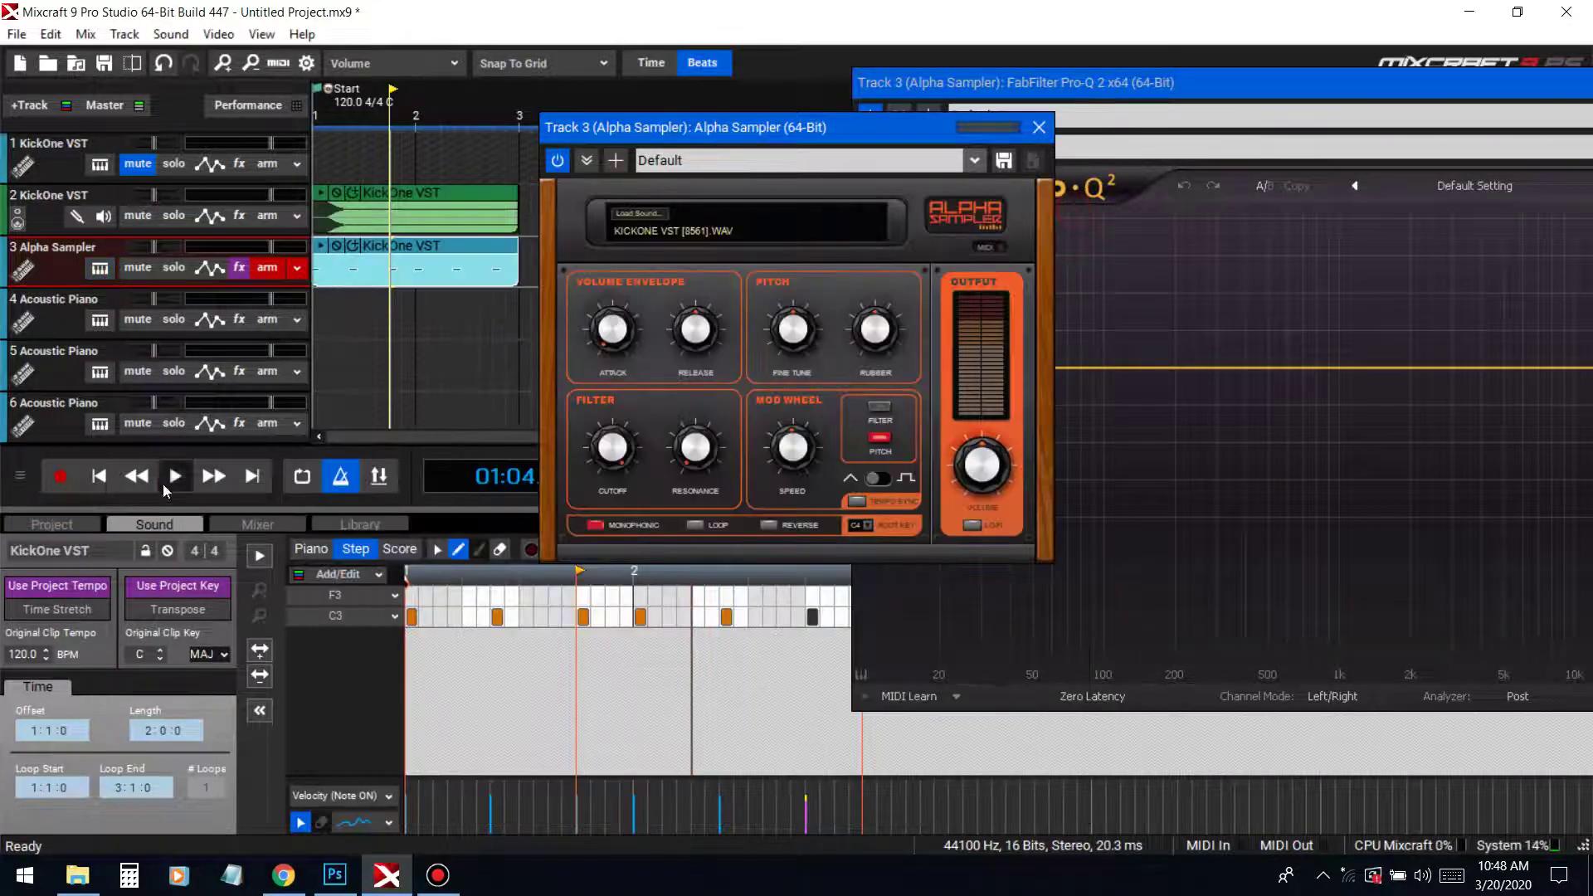
key(Home)
click(263, 555)
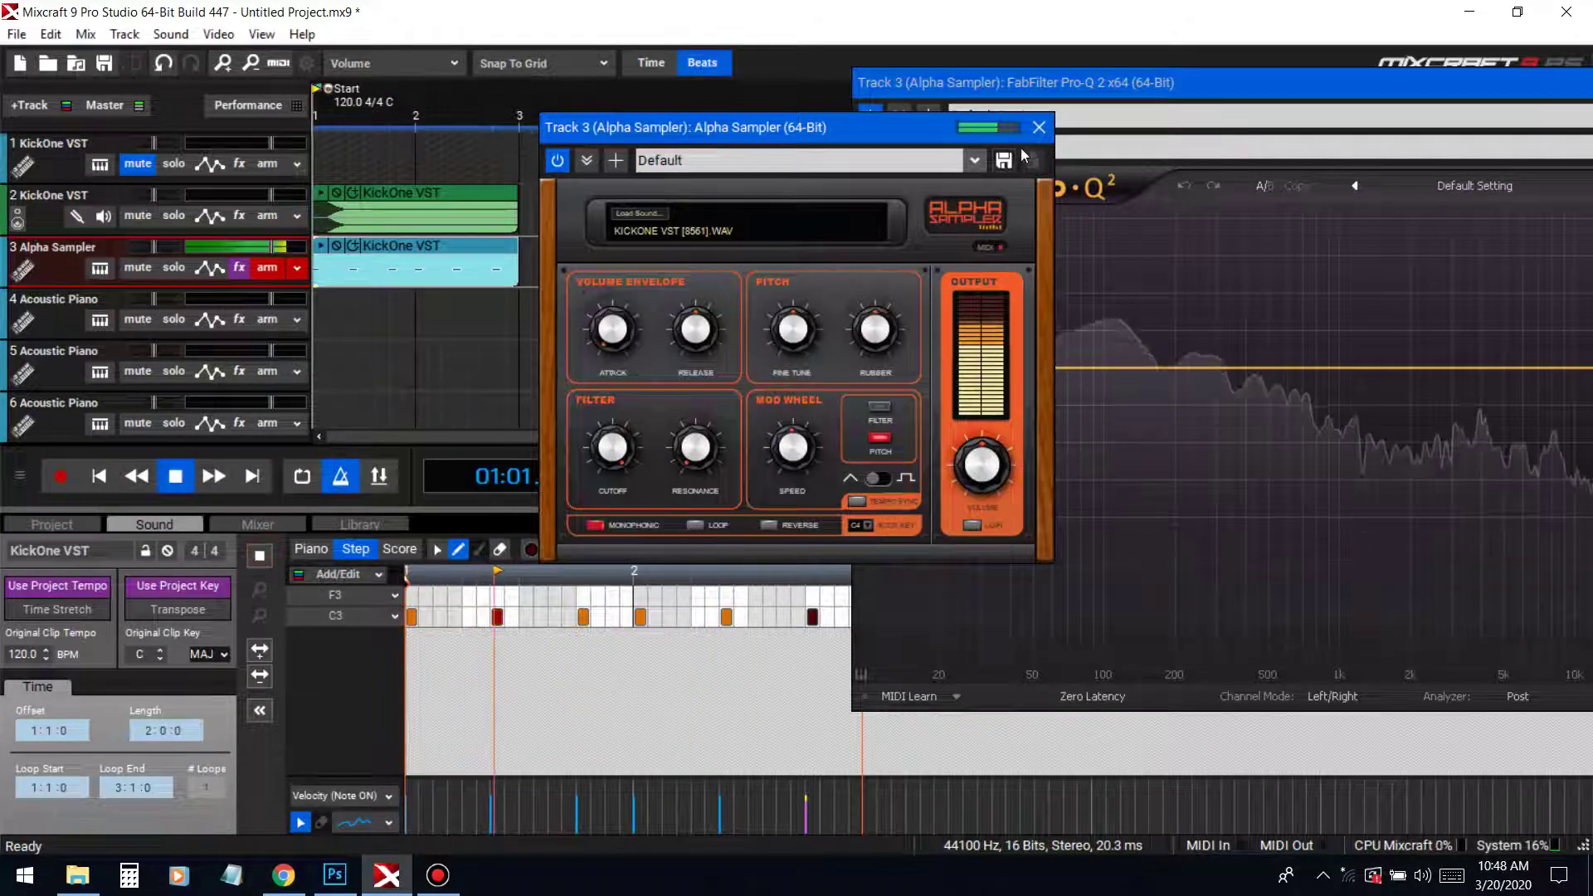
Change the sample's root key to C5, then to C3, auditioning the clip each time
click(871, 525)
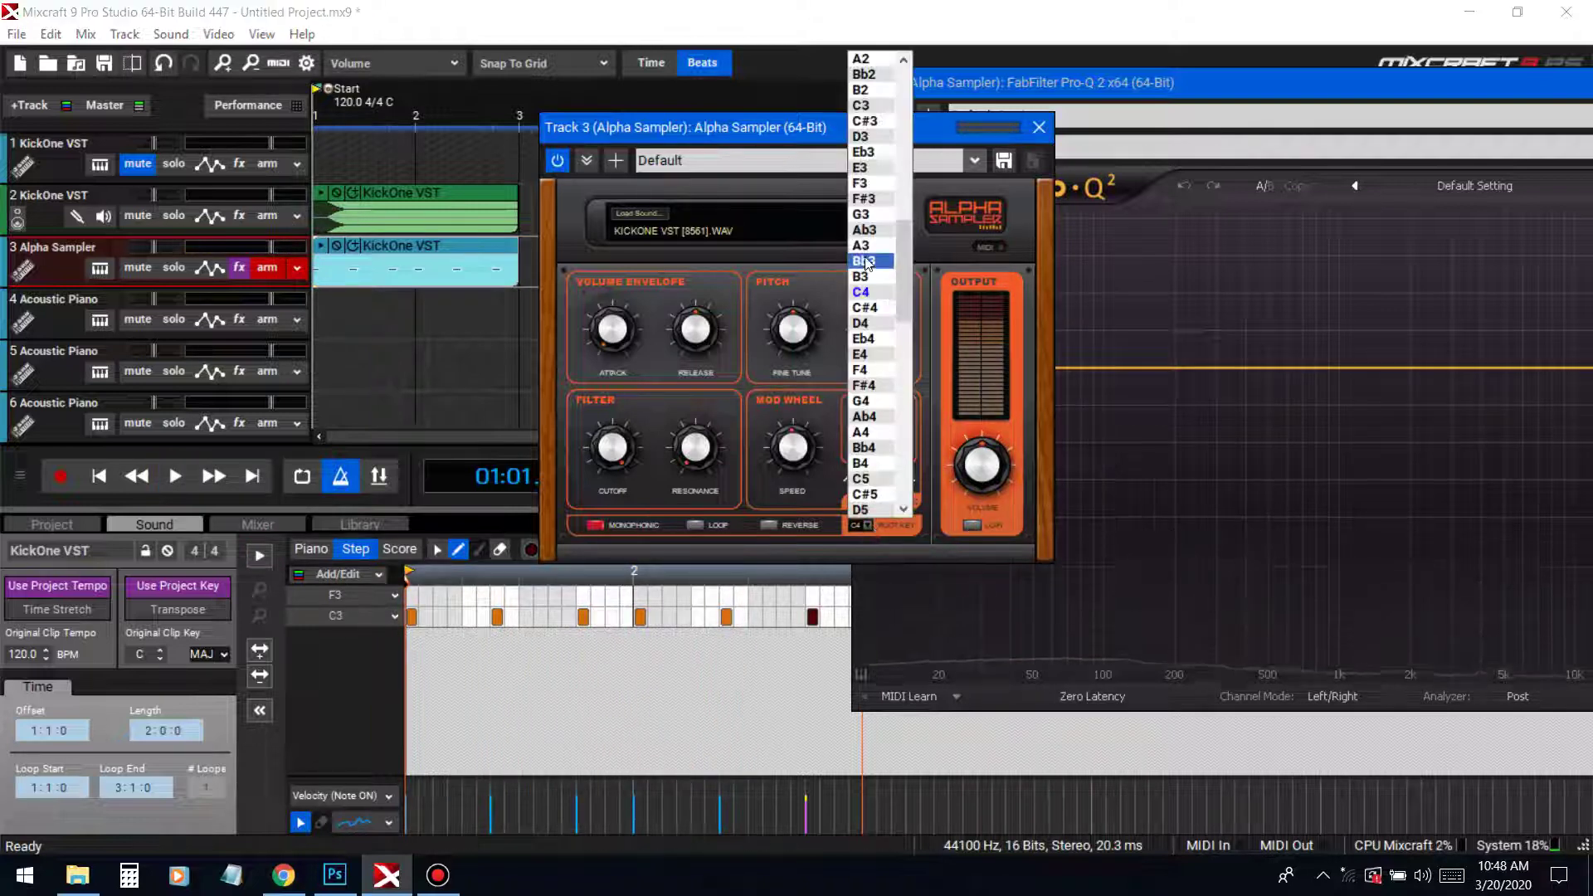
click(885, 479)
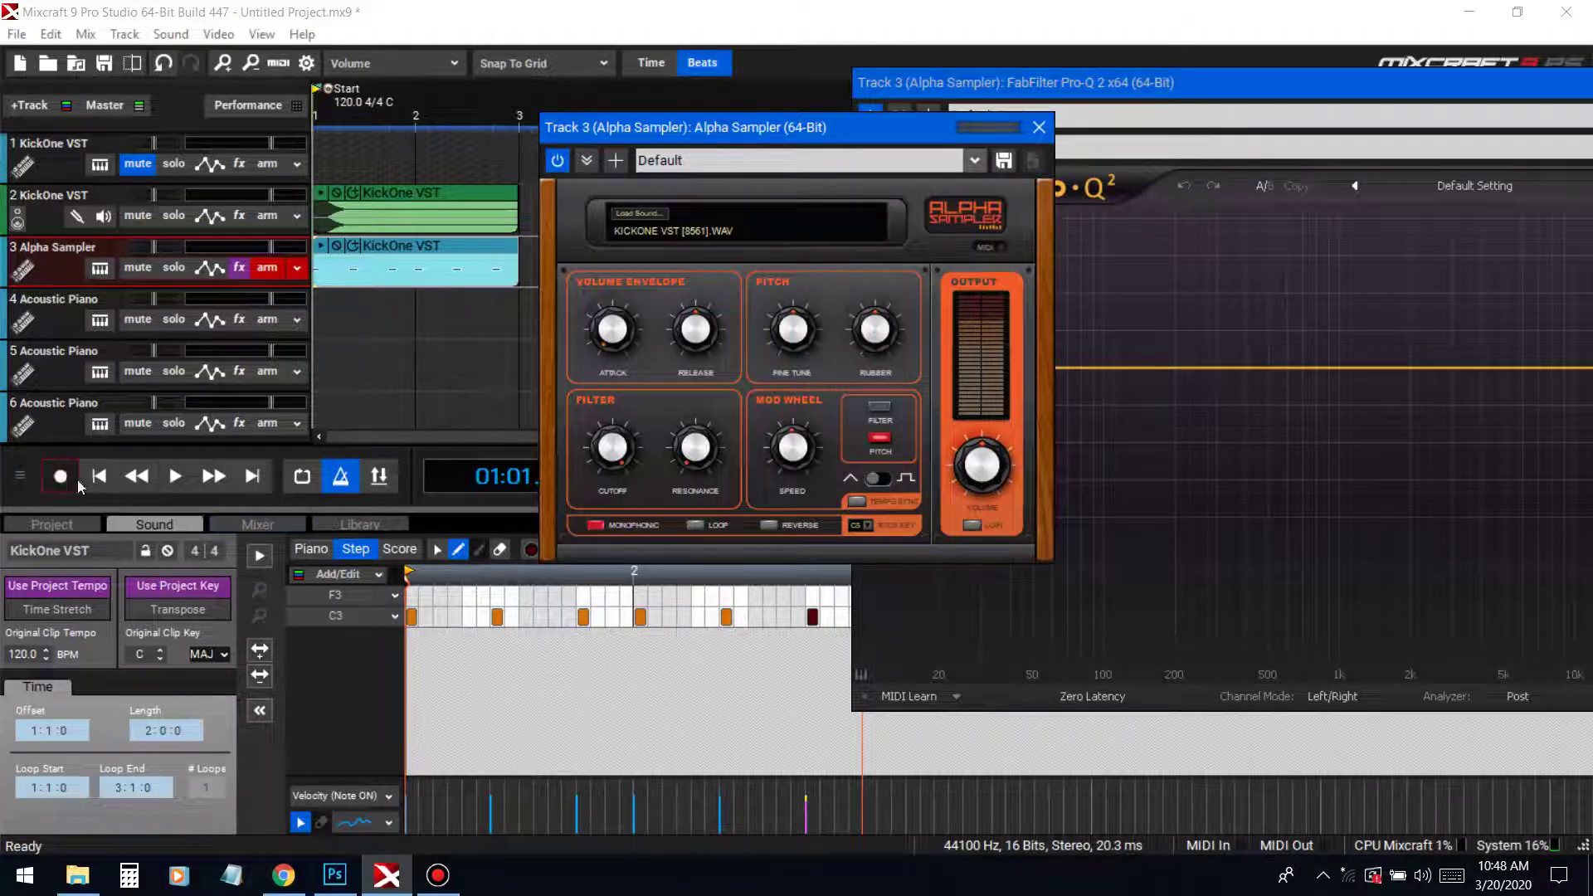
click(259, 557)
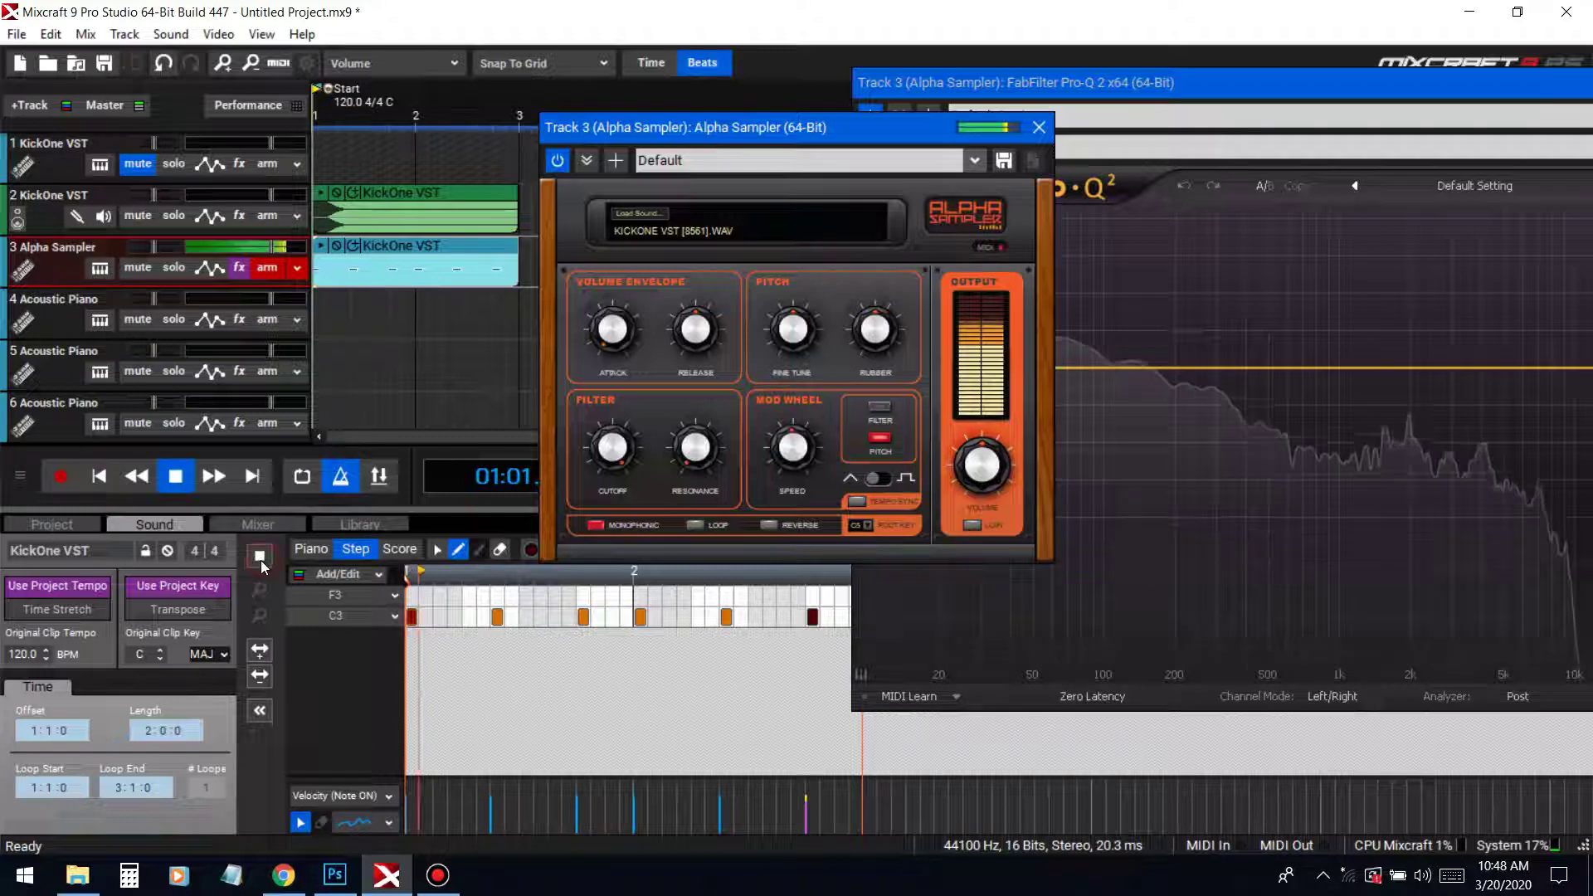
click(863, 525)
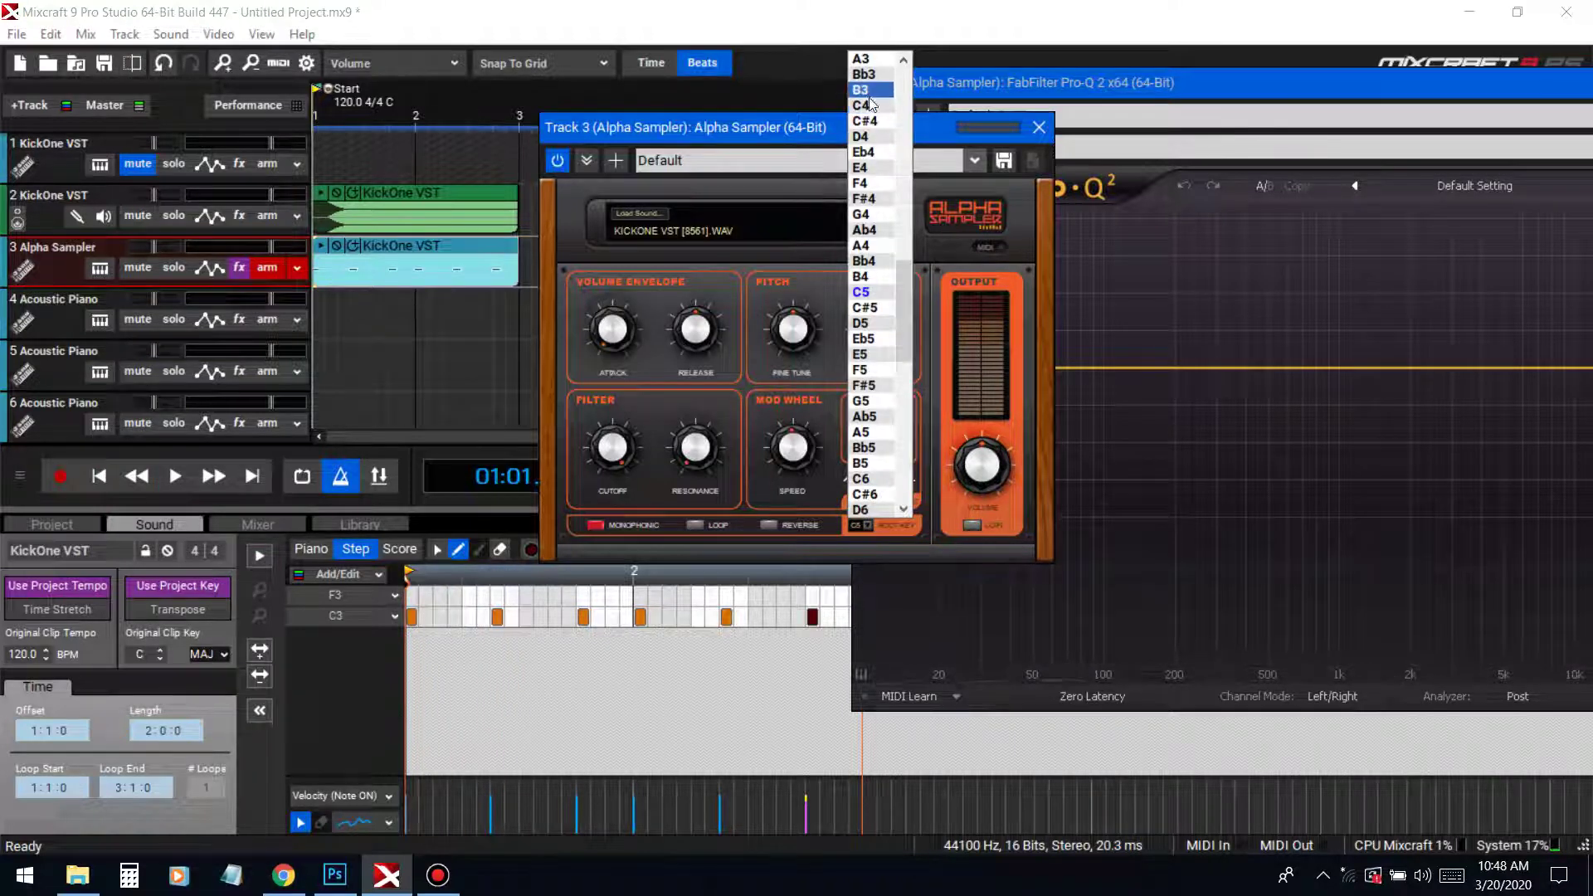
scroll(870, 99, up, 1)
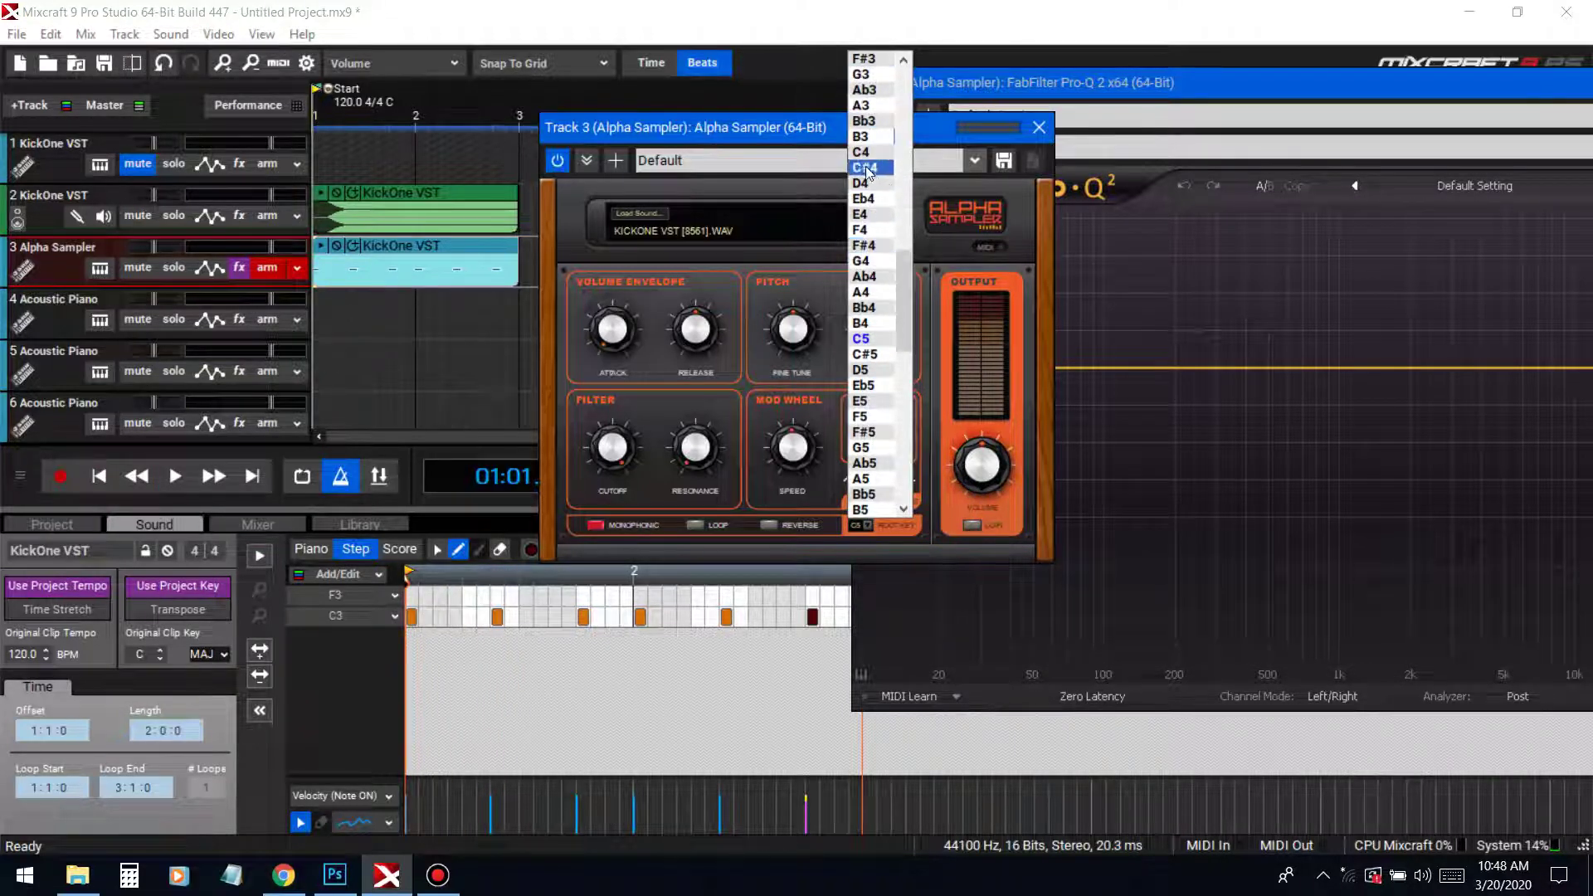
scroll(865, 147, up, 4)
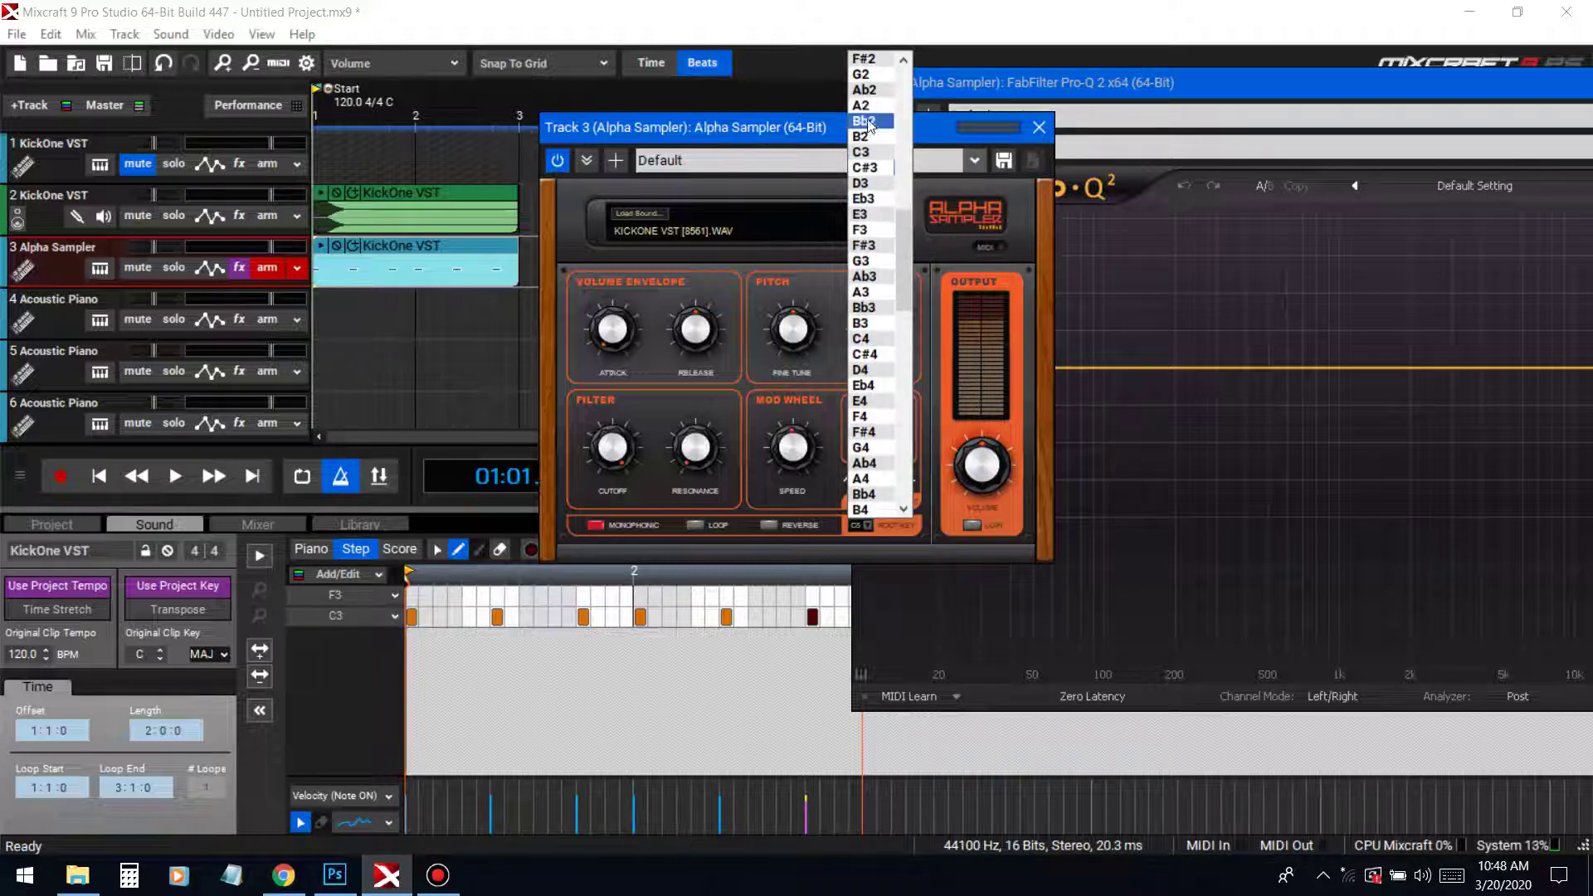
click(877, 155)
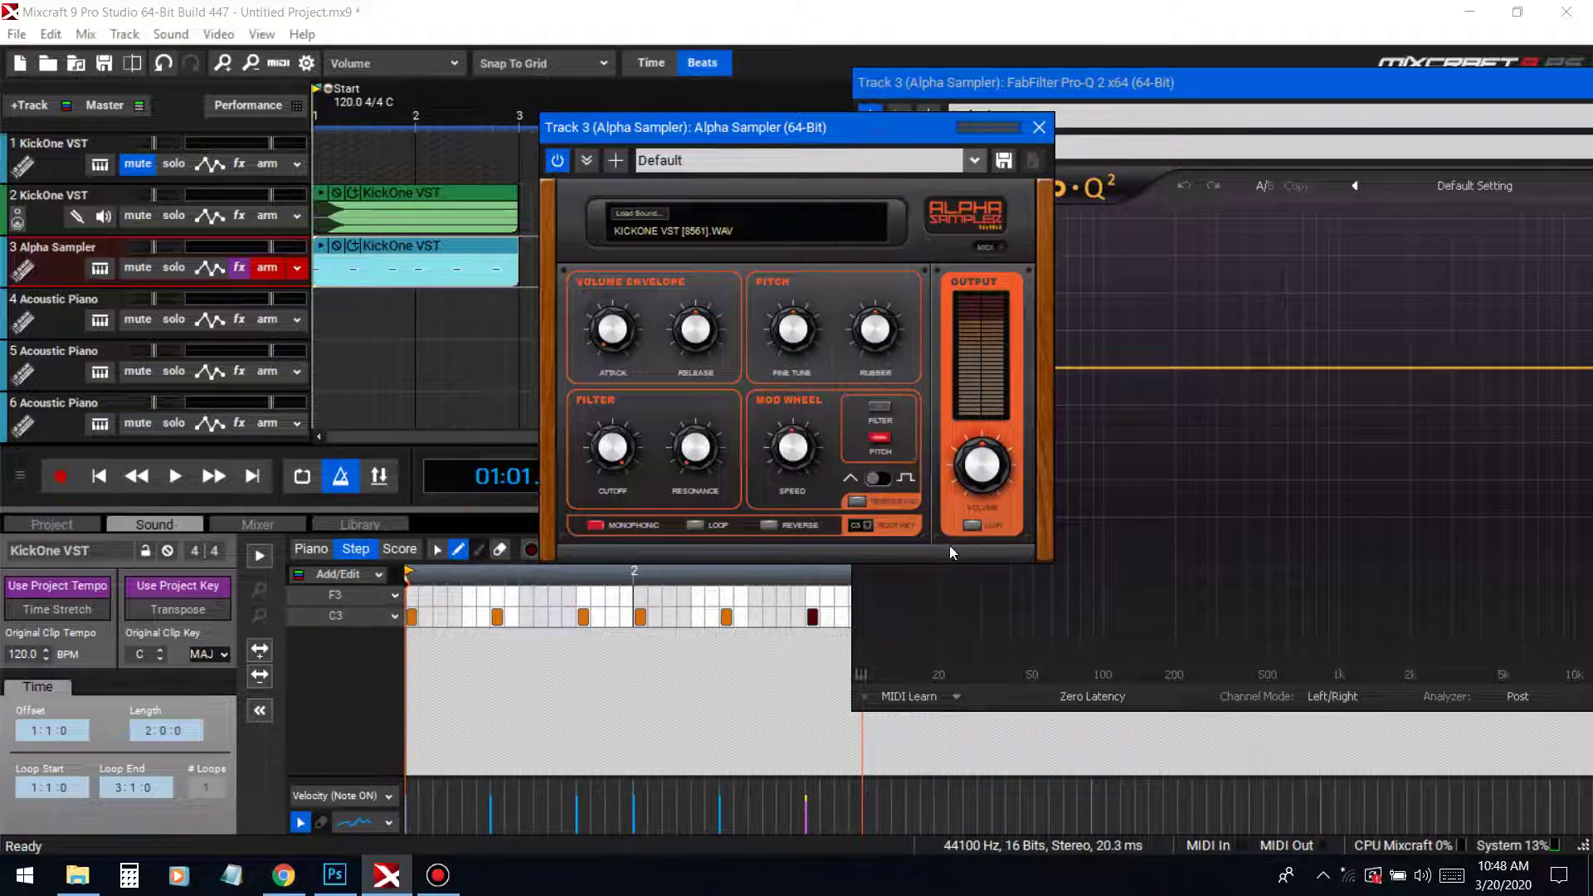
click(260, 555)
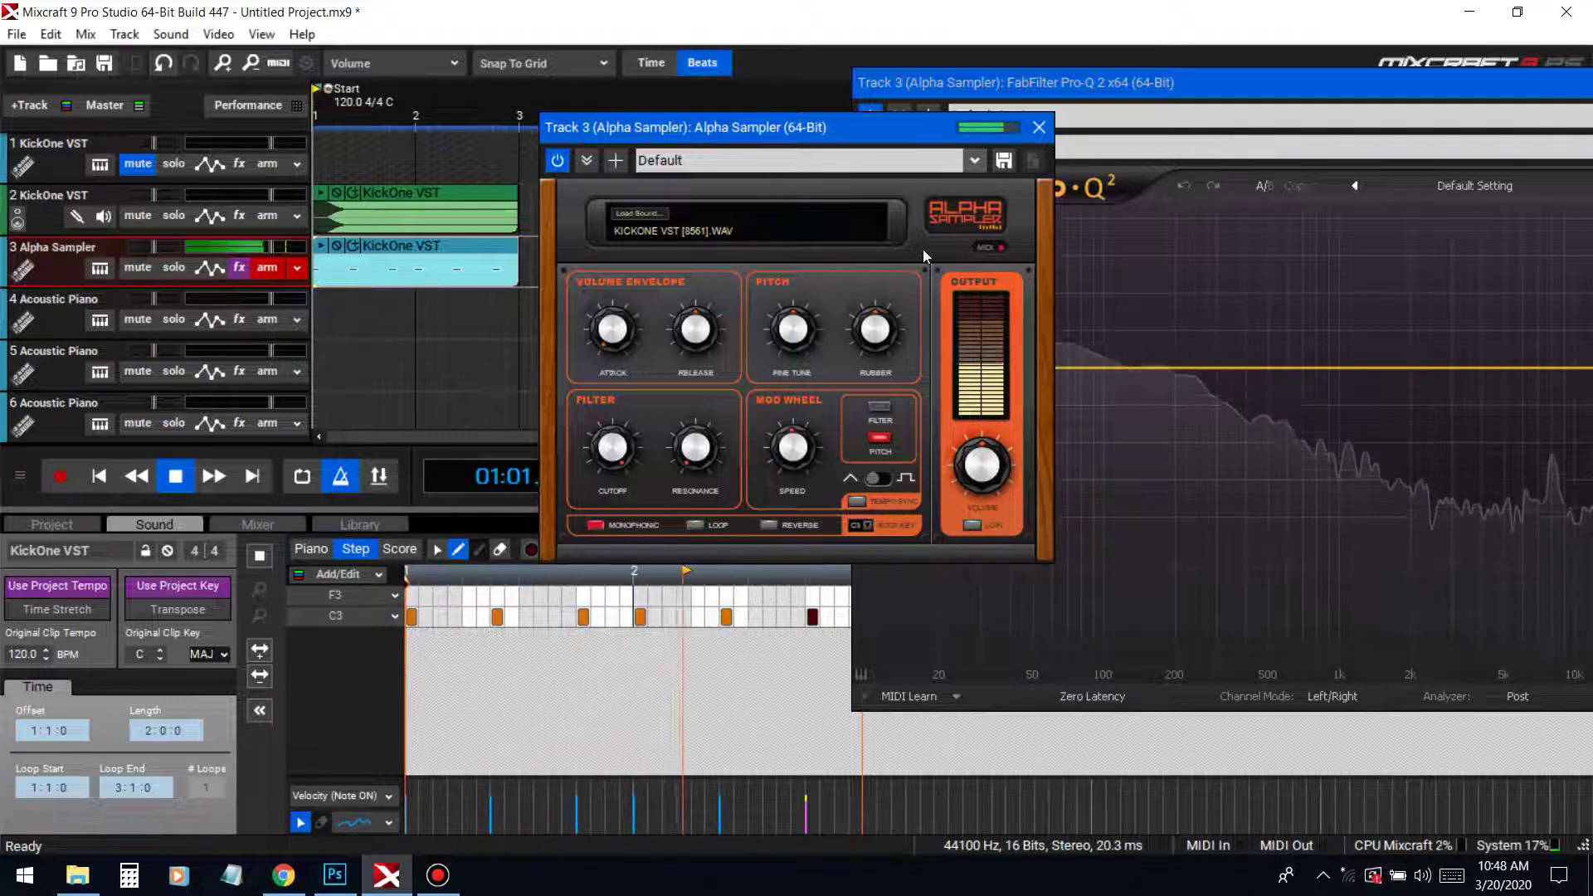
key(space)
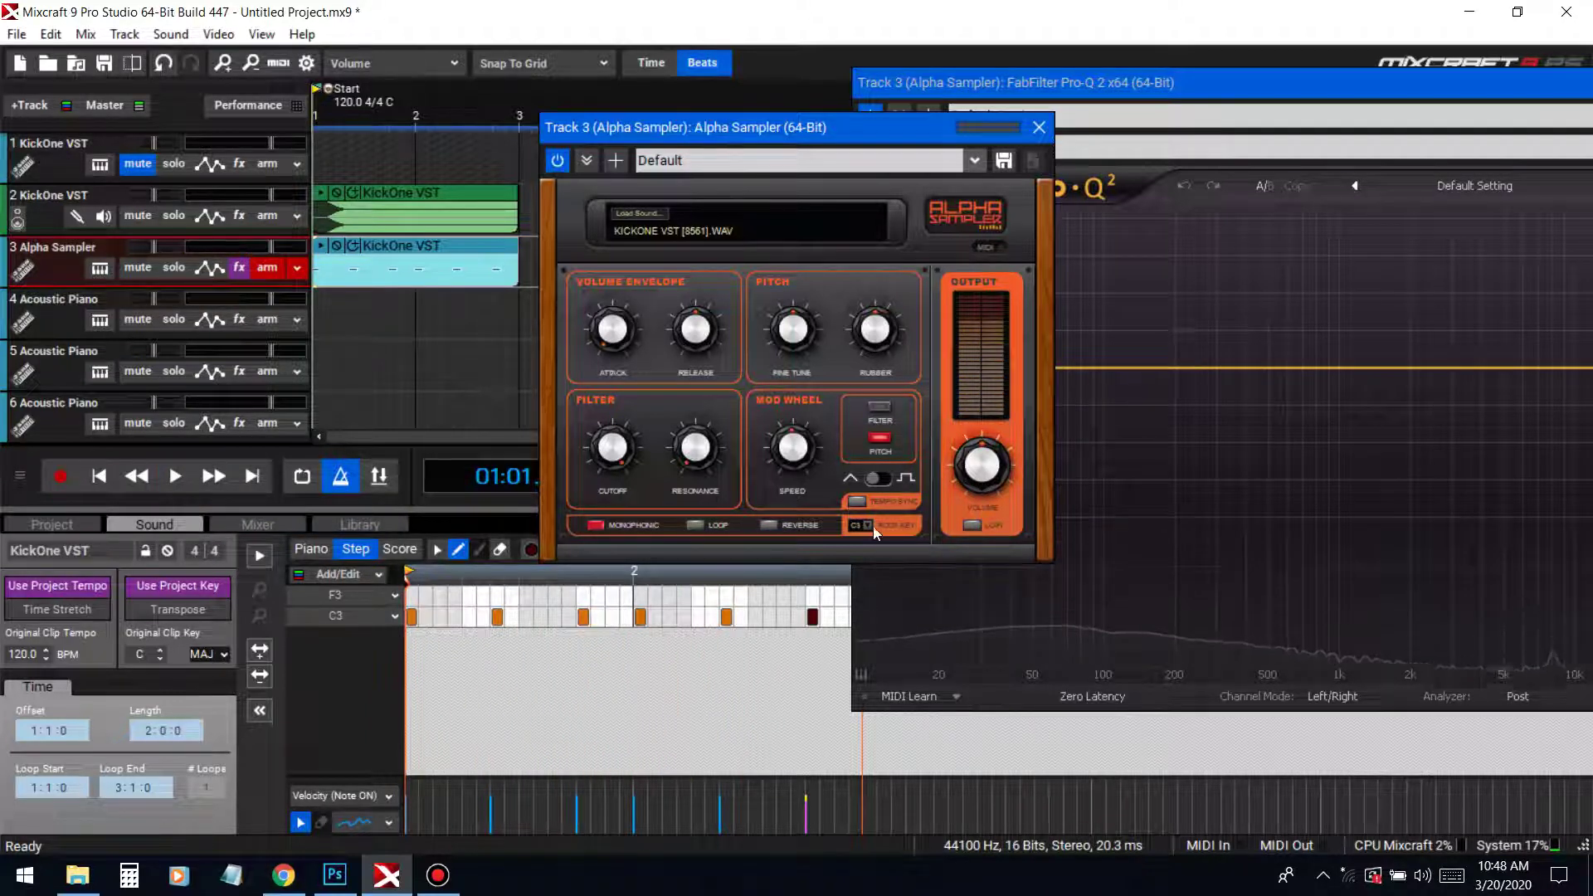
click(861, 525)
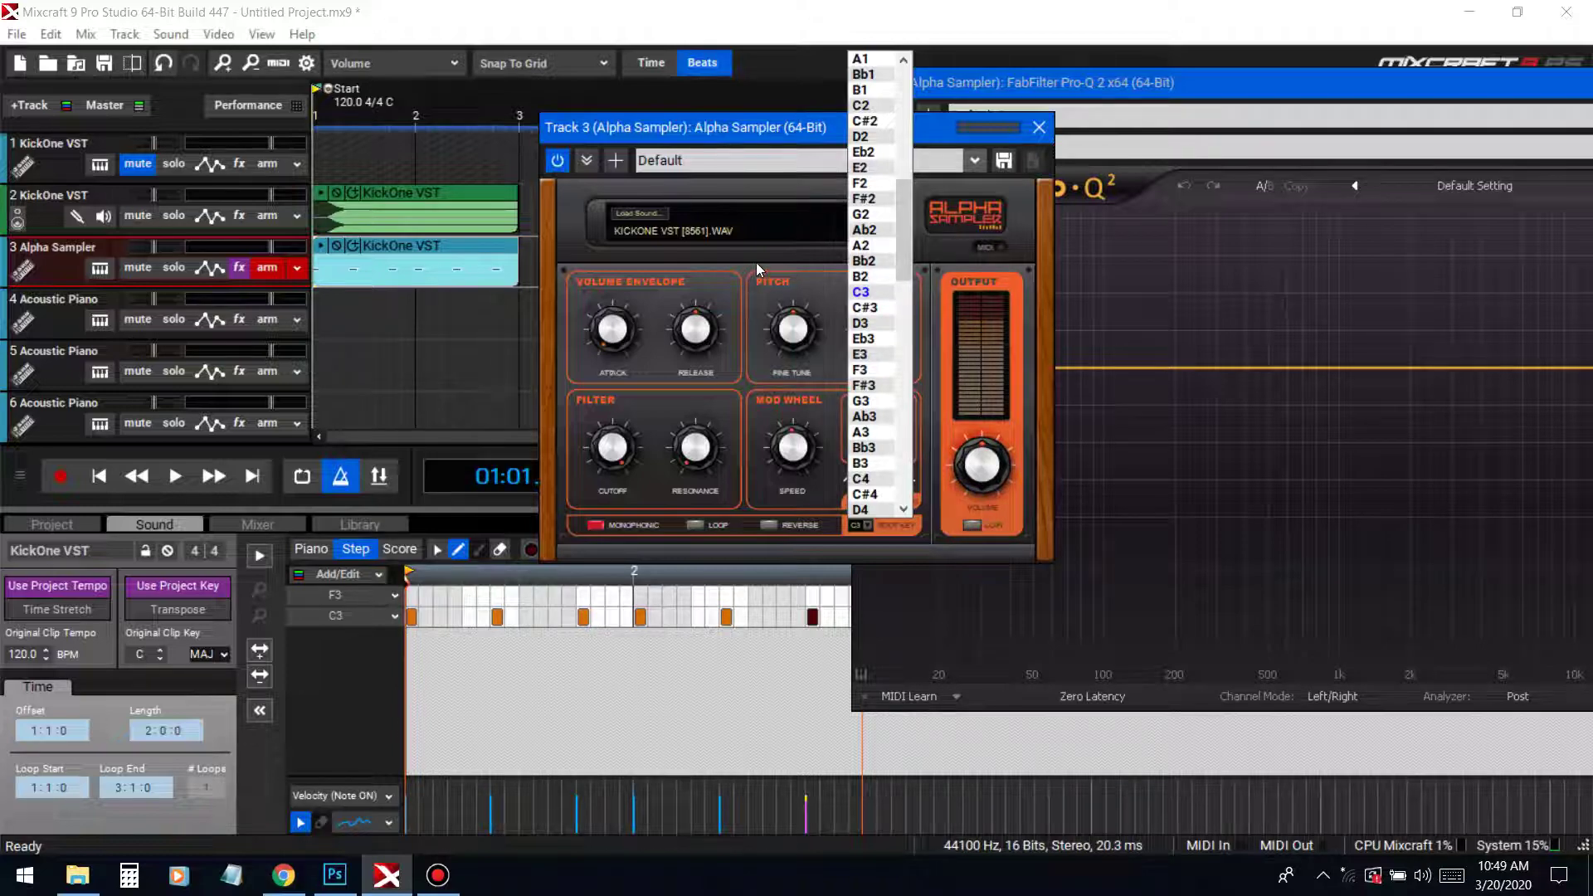
click(1042, 137)
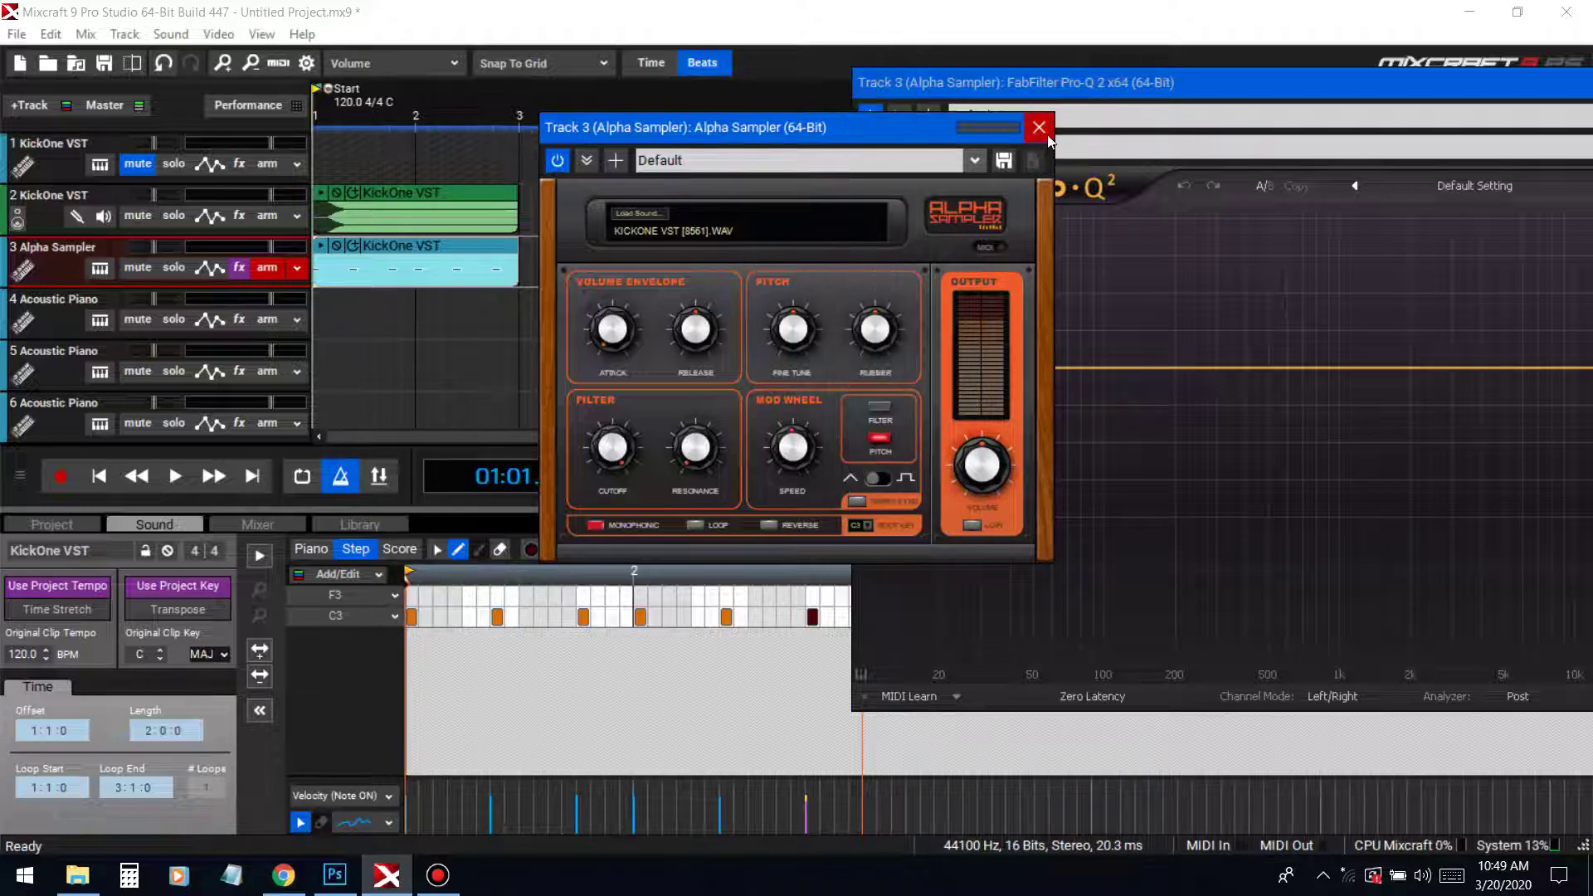
Close the Alpha Sampler, equaliser and on-screen keyboard windows and collapse the sound panel
click(1039, 127)
click(1337, 66)
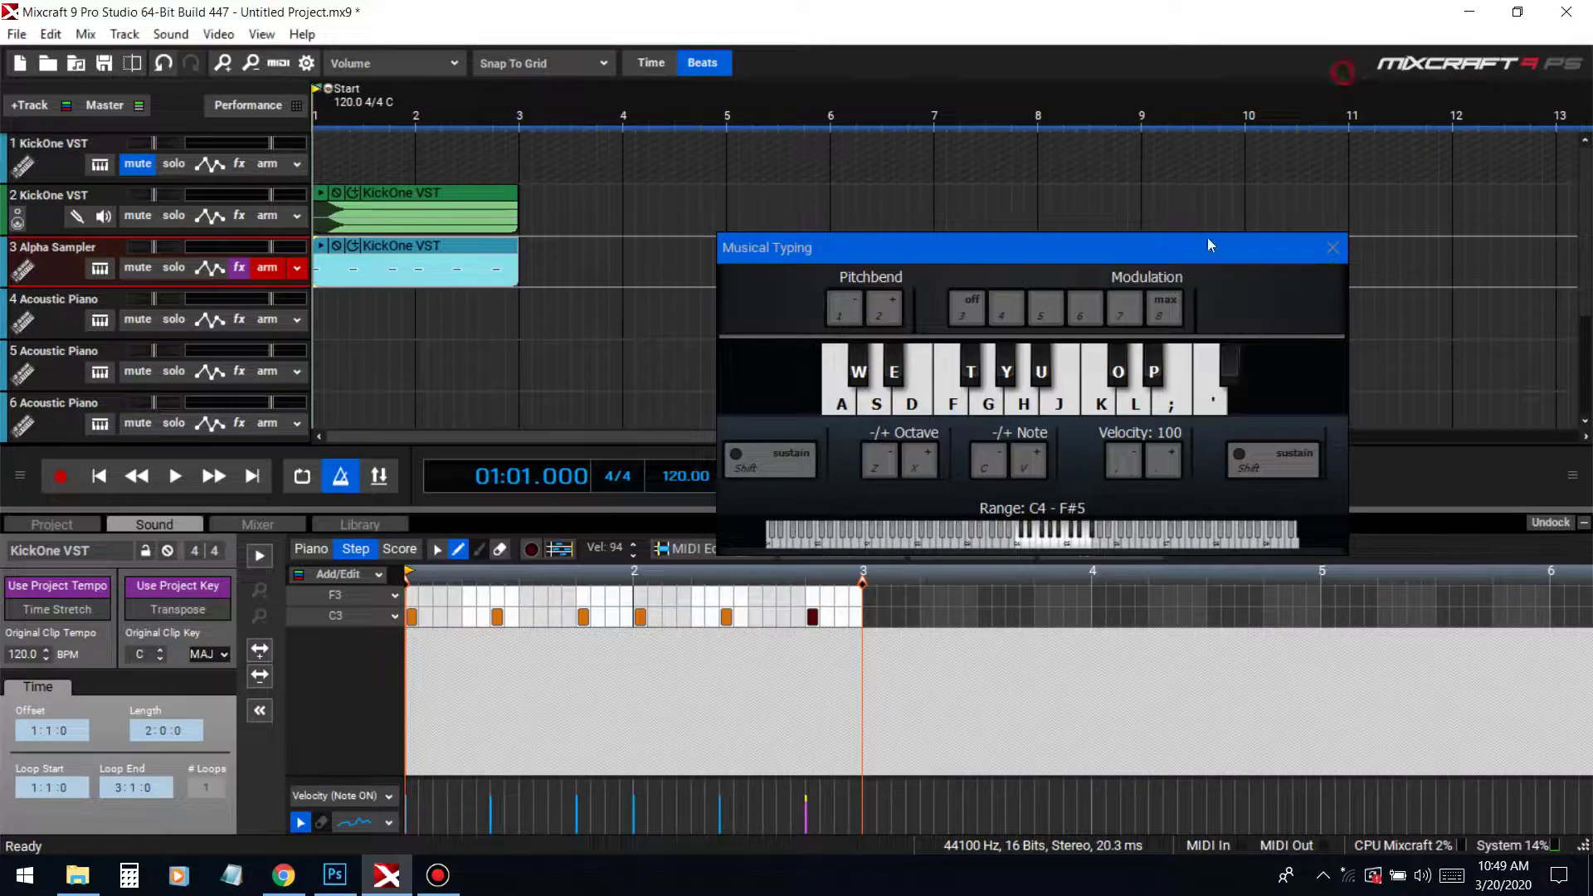
click(1336, 254)
click(1584, 522)
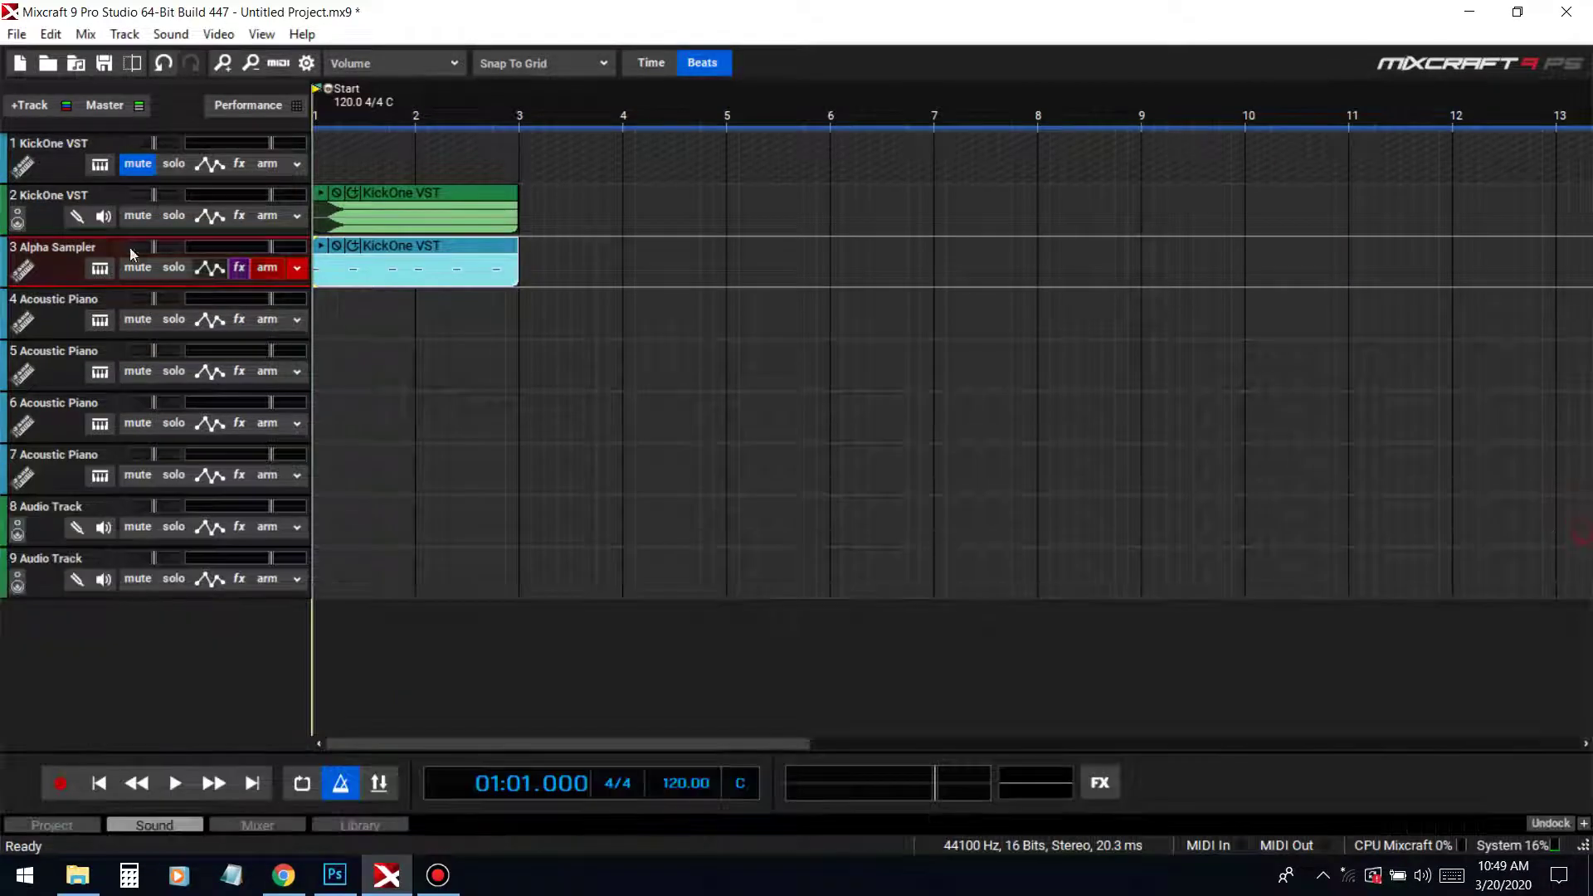
Put Alpha Sampler on track 4 and load the 808 6 (G#) sample from the 808s folder
click(97, 326)
text(alp)
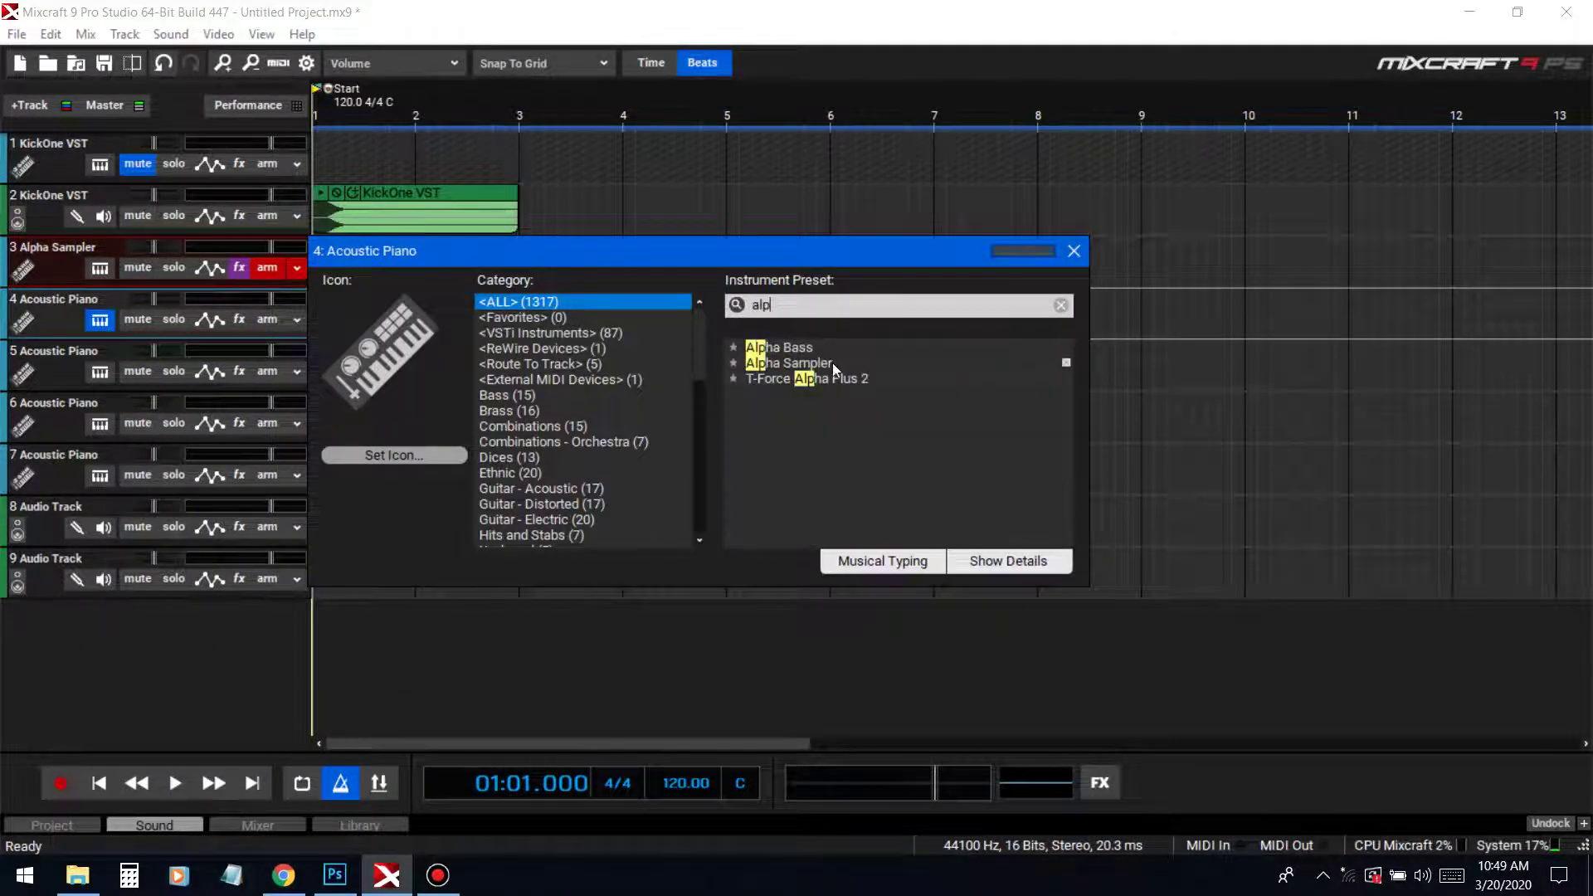
click(833, 363)
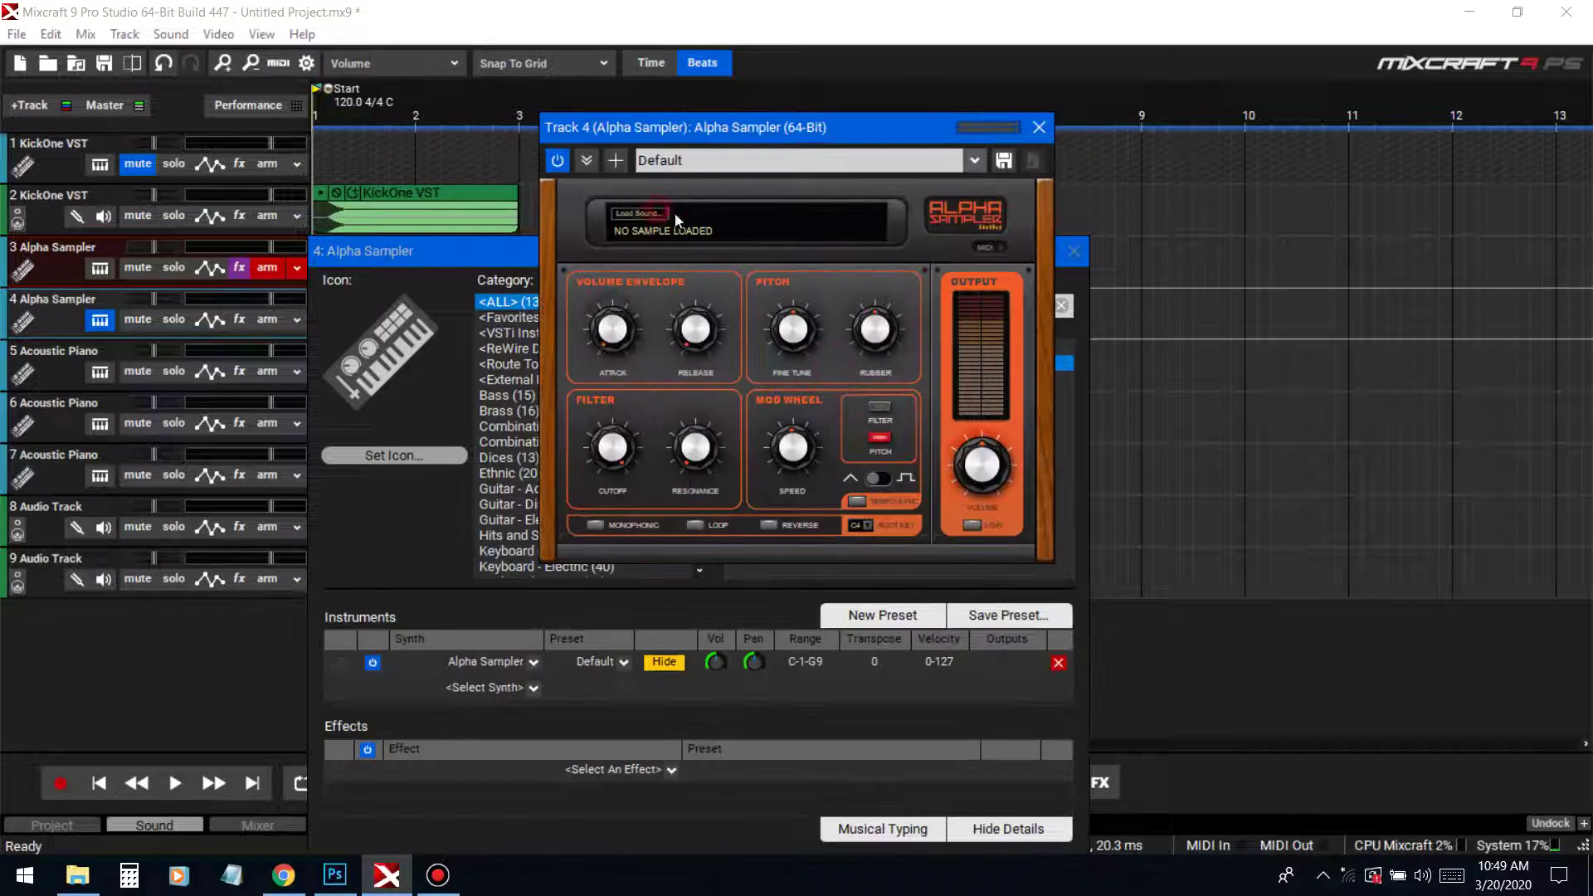
click(651, 212)
click(675, 122)
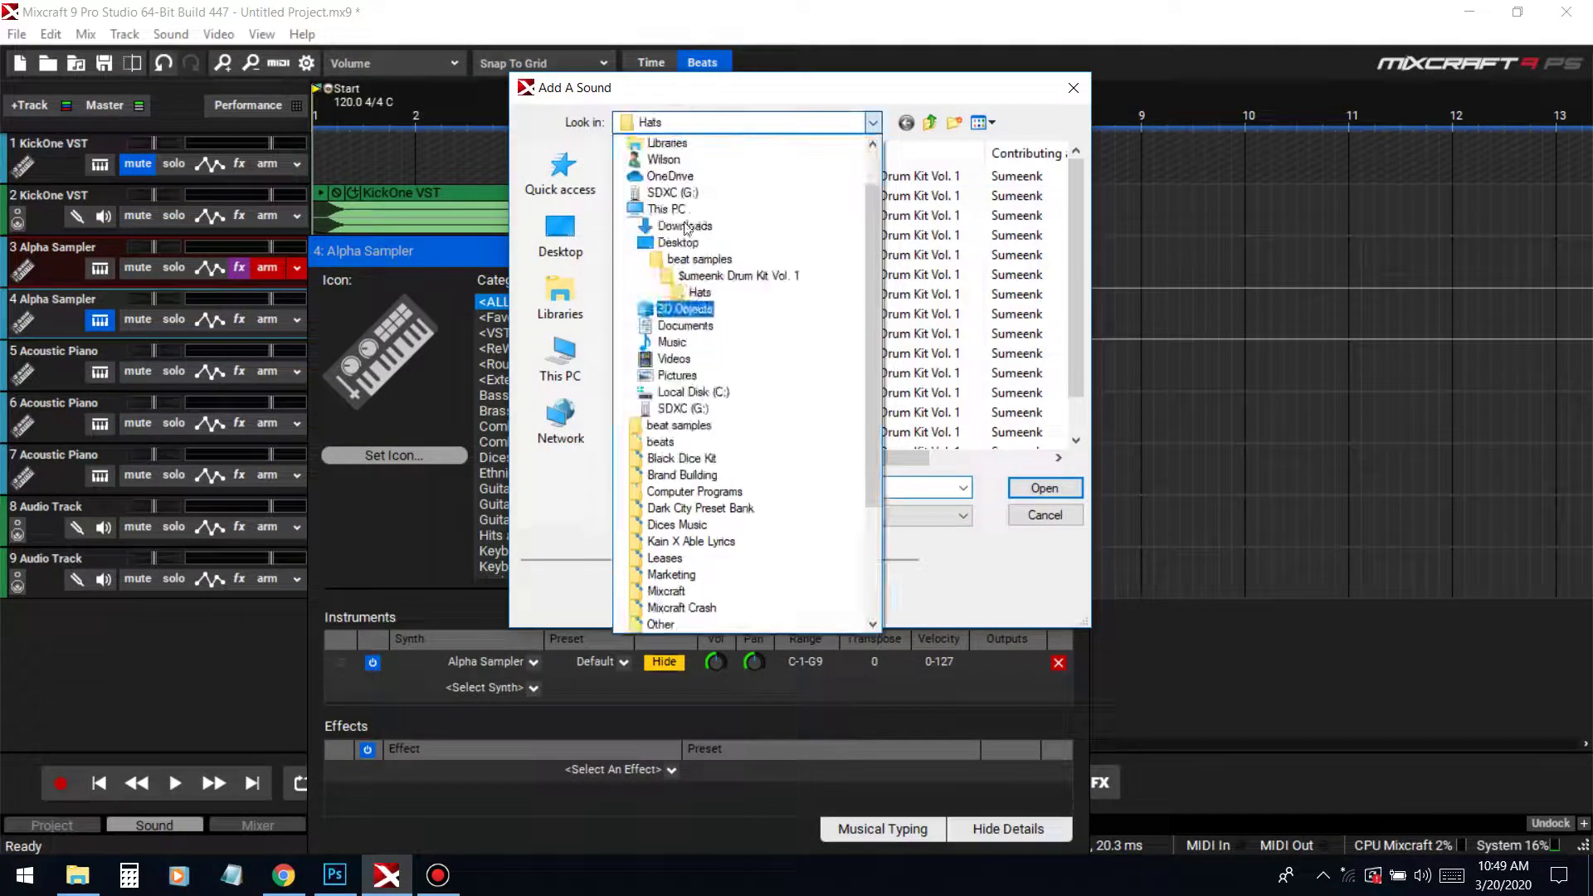
click(692, 274)
double_click(654, 175)
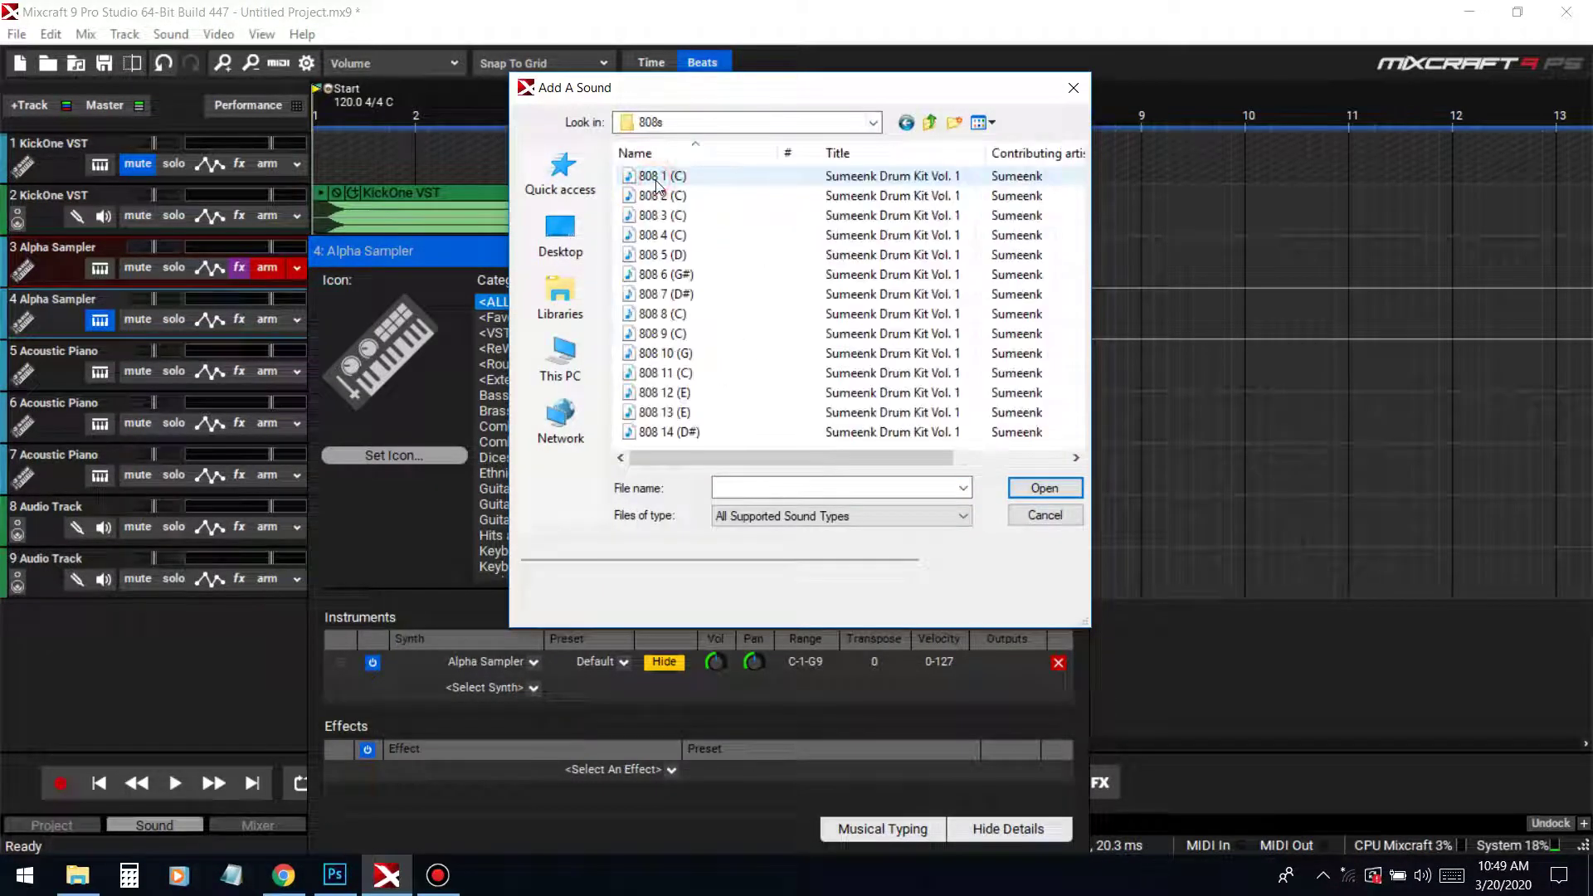
click(672, 273)
click(1060, 487)
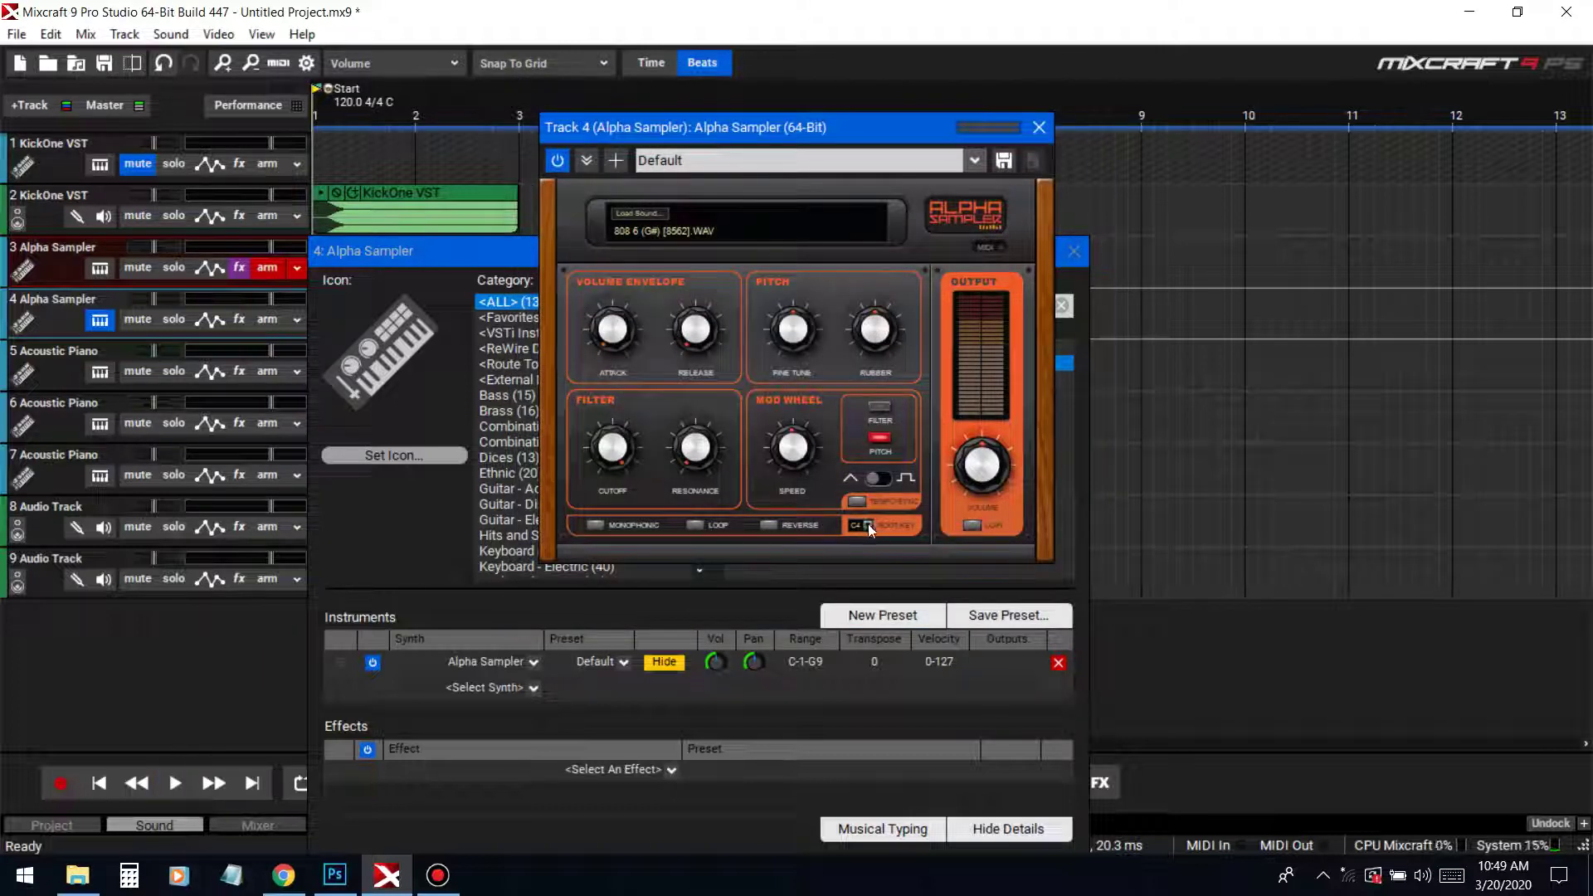
Set the sampler's root key to Ab4 and close the plugin window
click(868, 524)
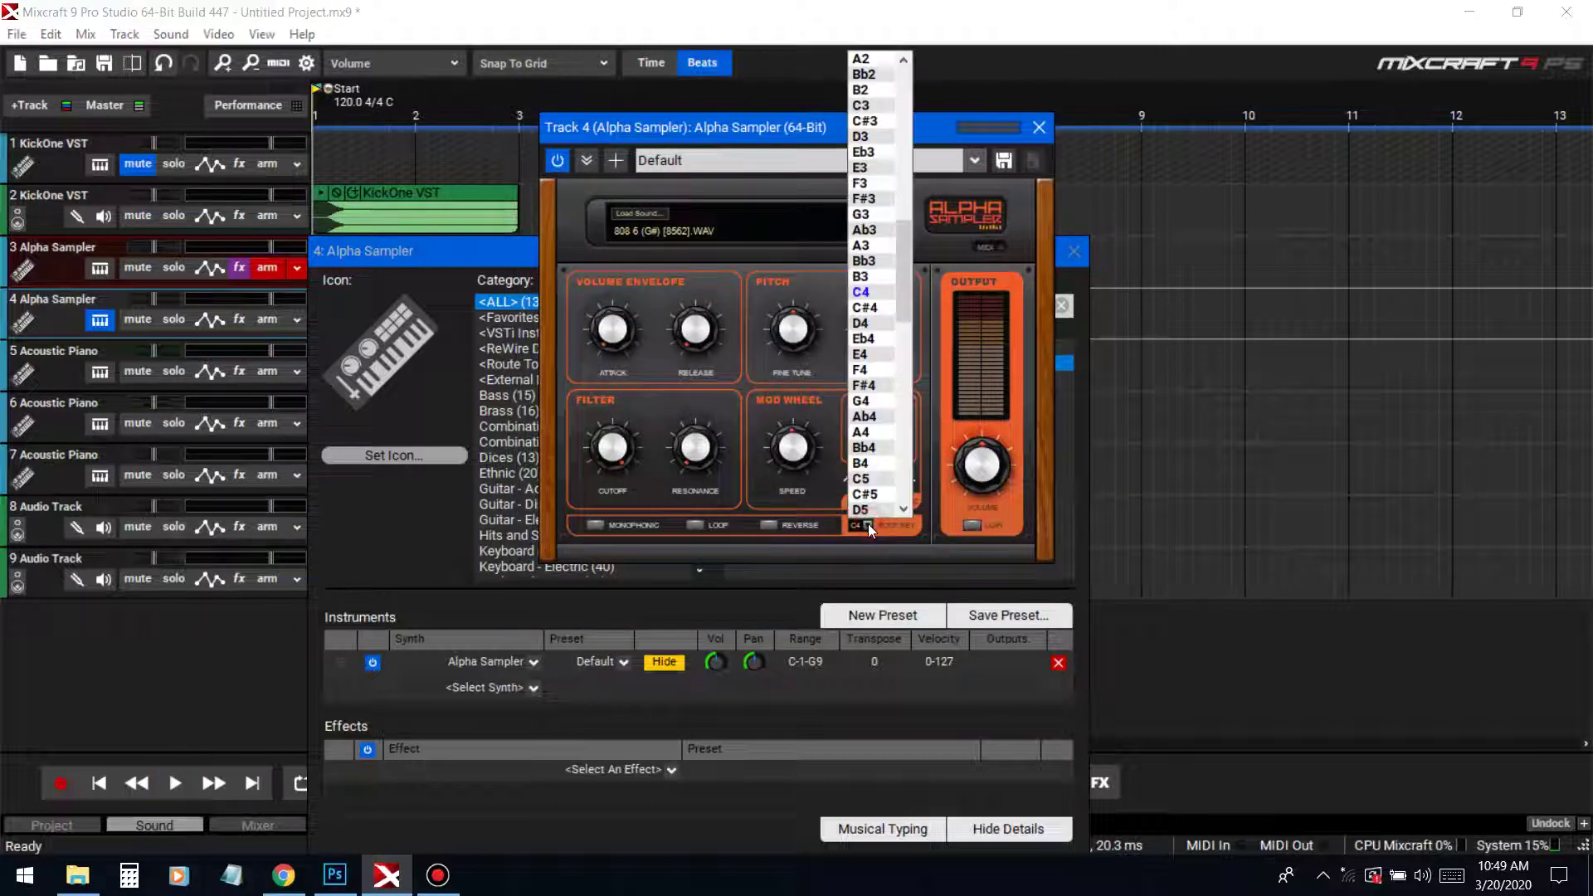
click(871, 422)
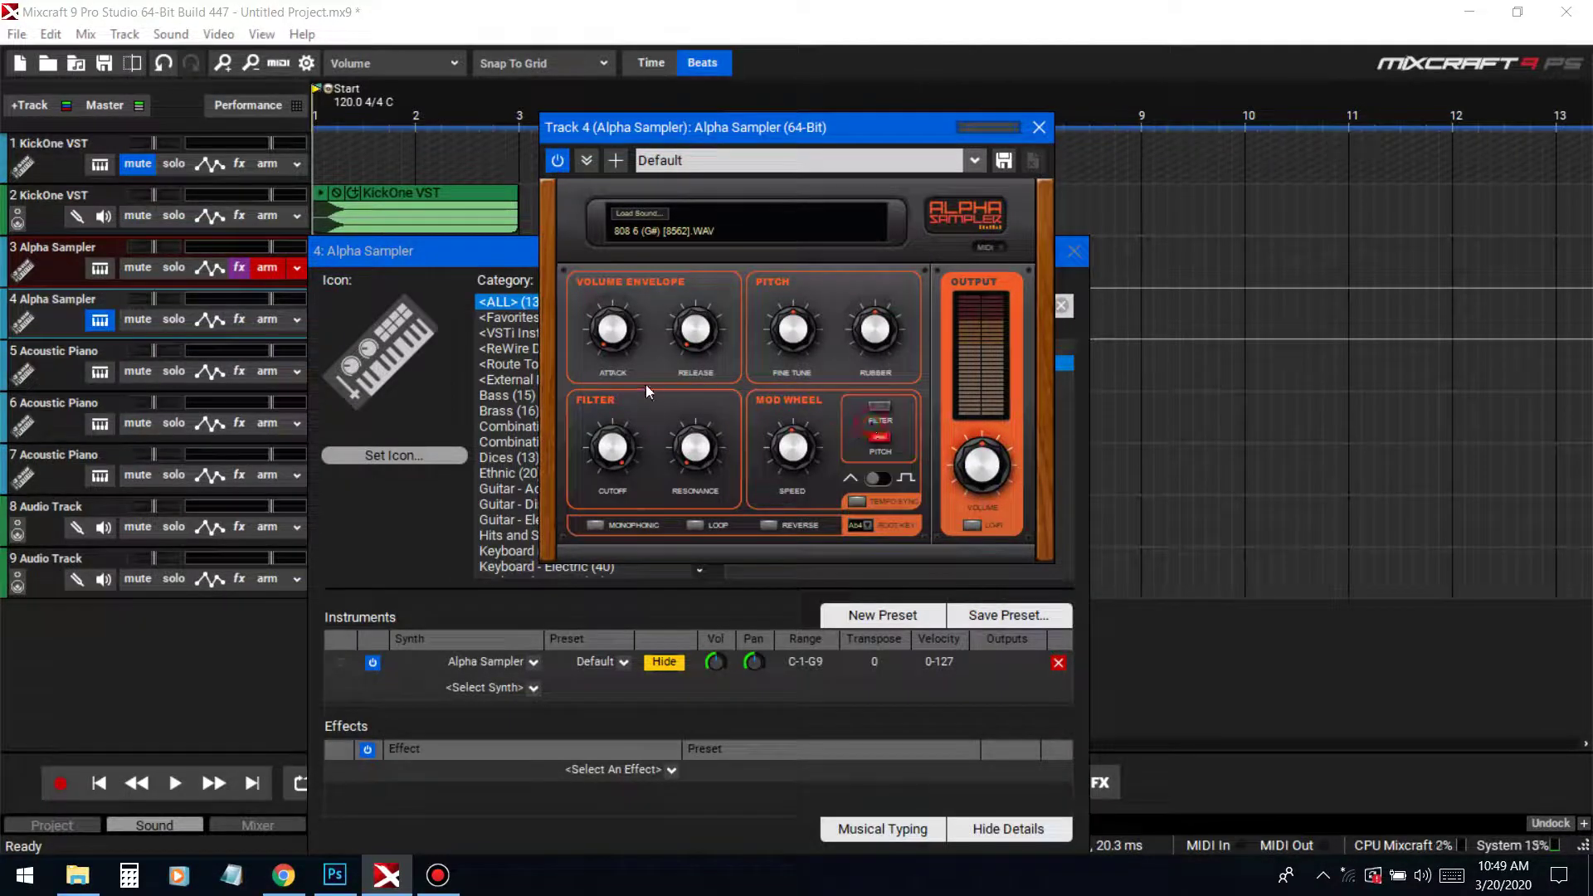
click(1037, 129)
Arm track 4 and audition the 808 sampler with Musical Typing notes
click(881, 830)
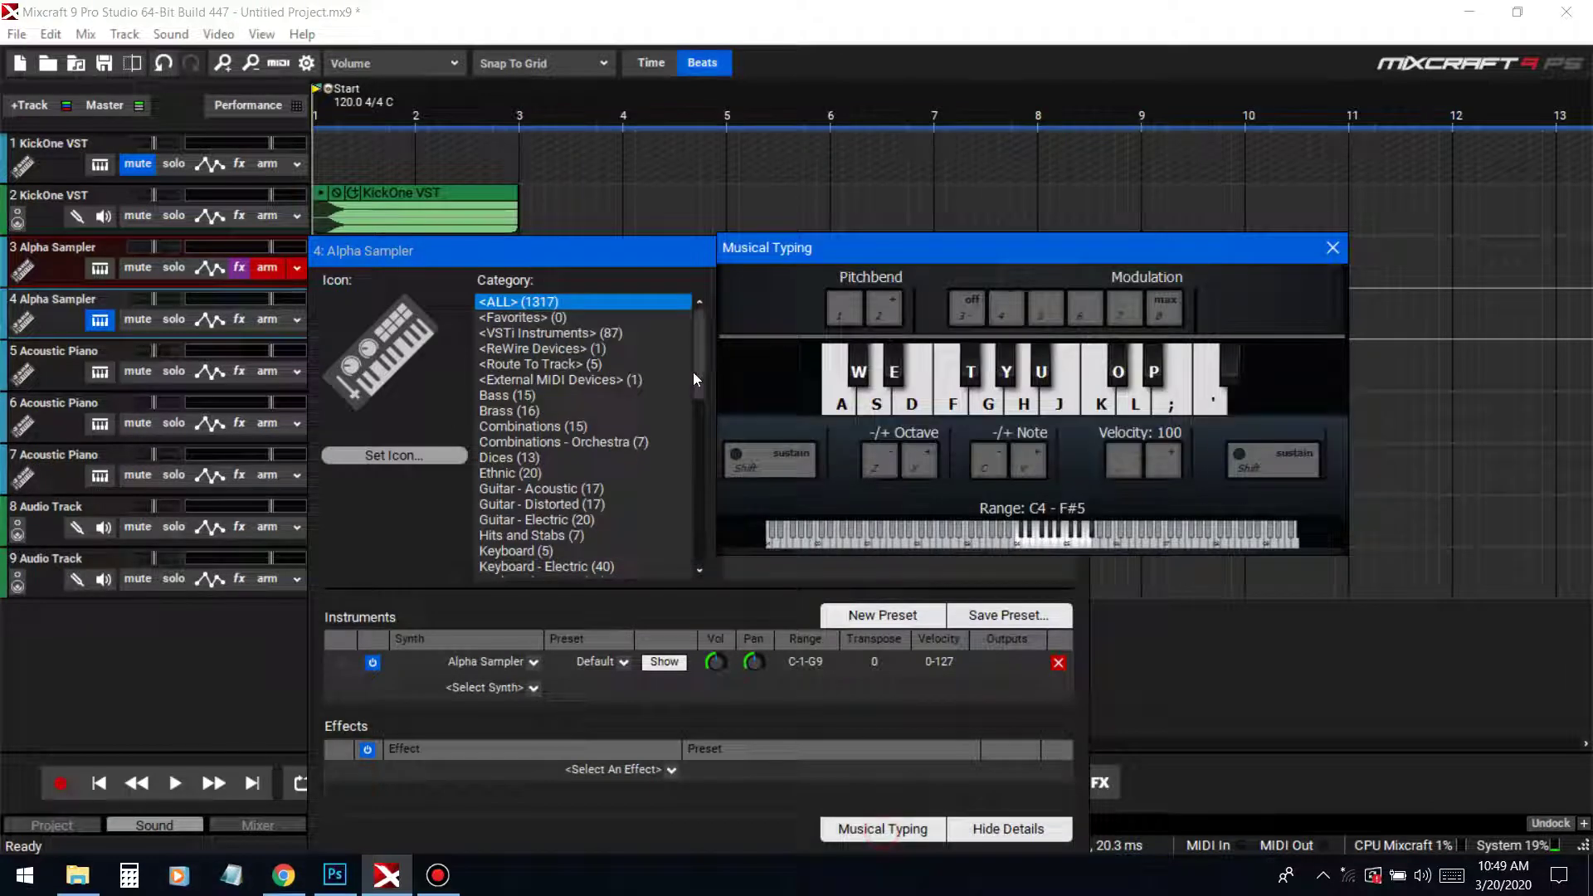
click(634, 261)
click(1072, 252)
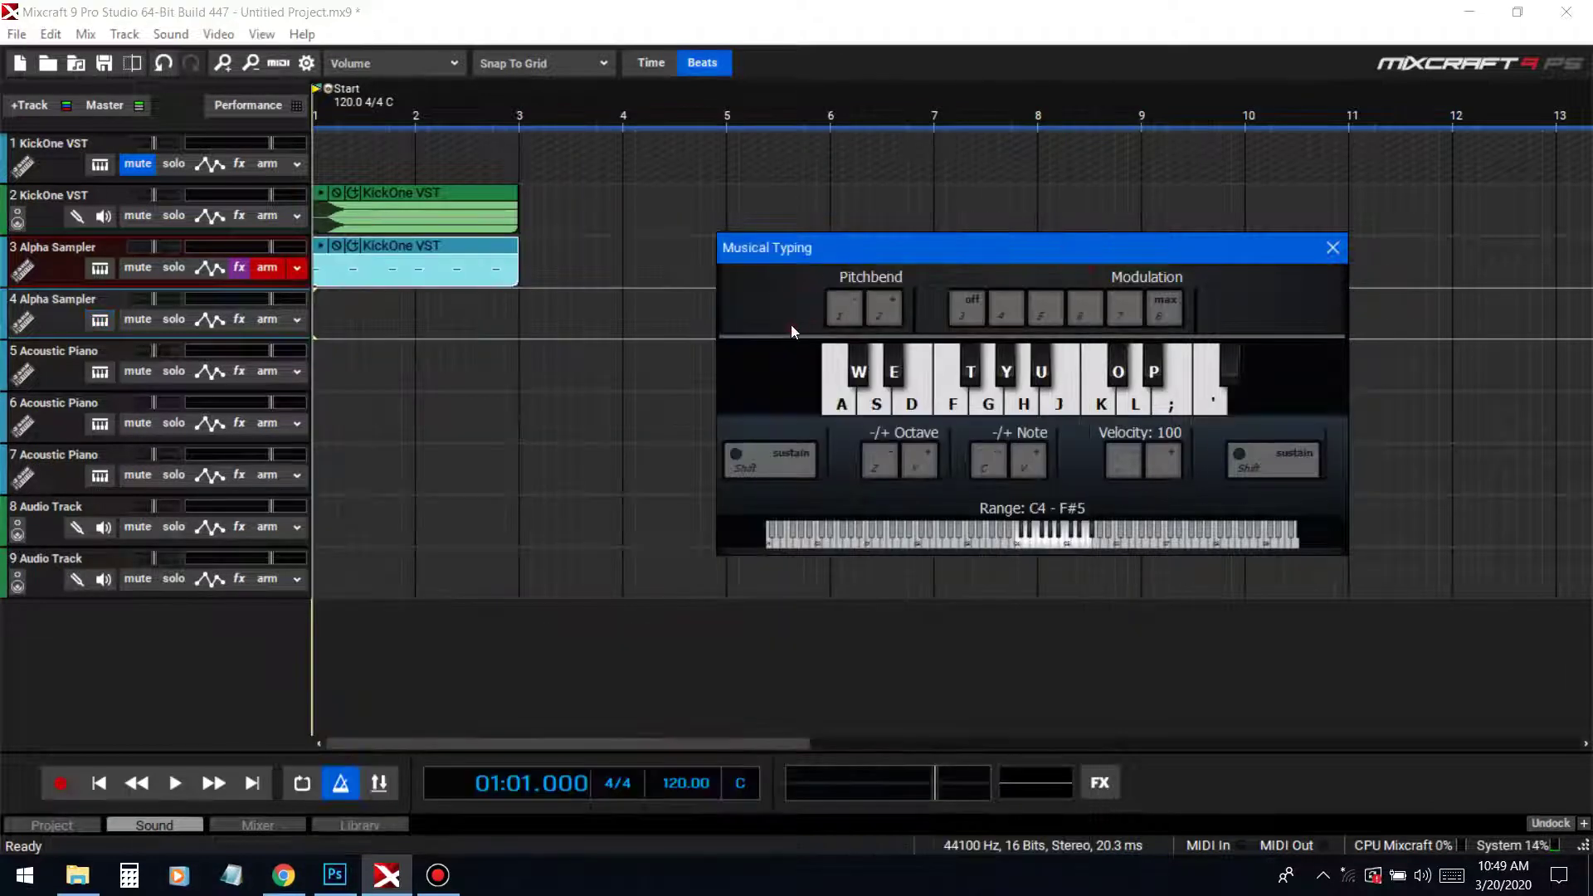
key(a)
key(a)
click(267, 319)
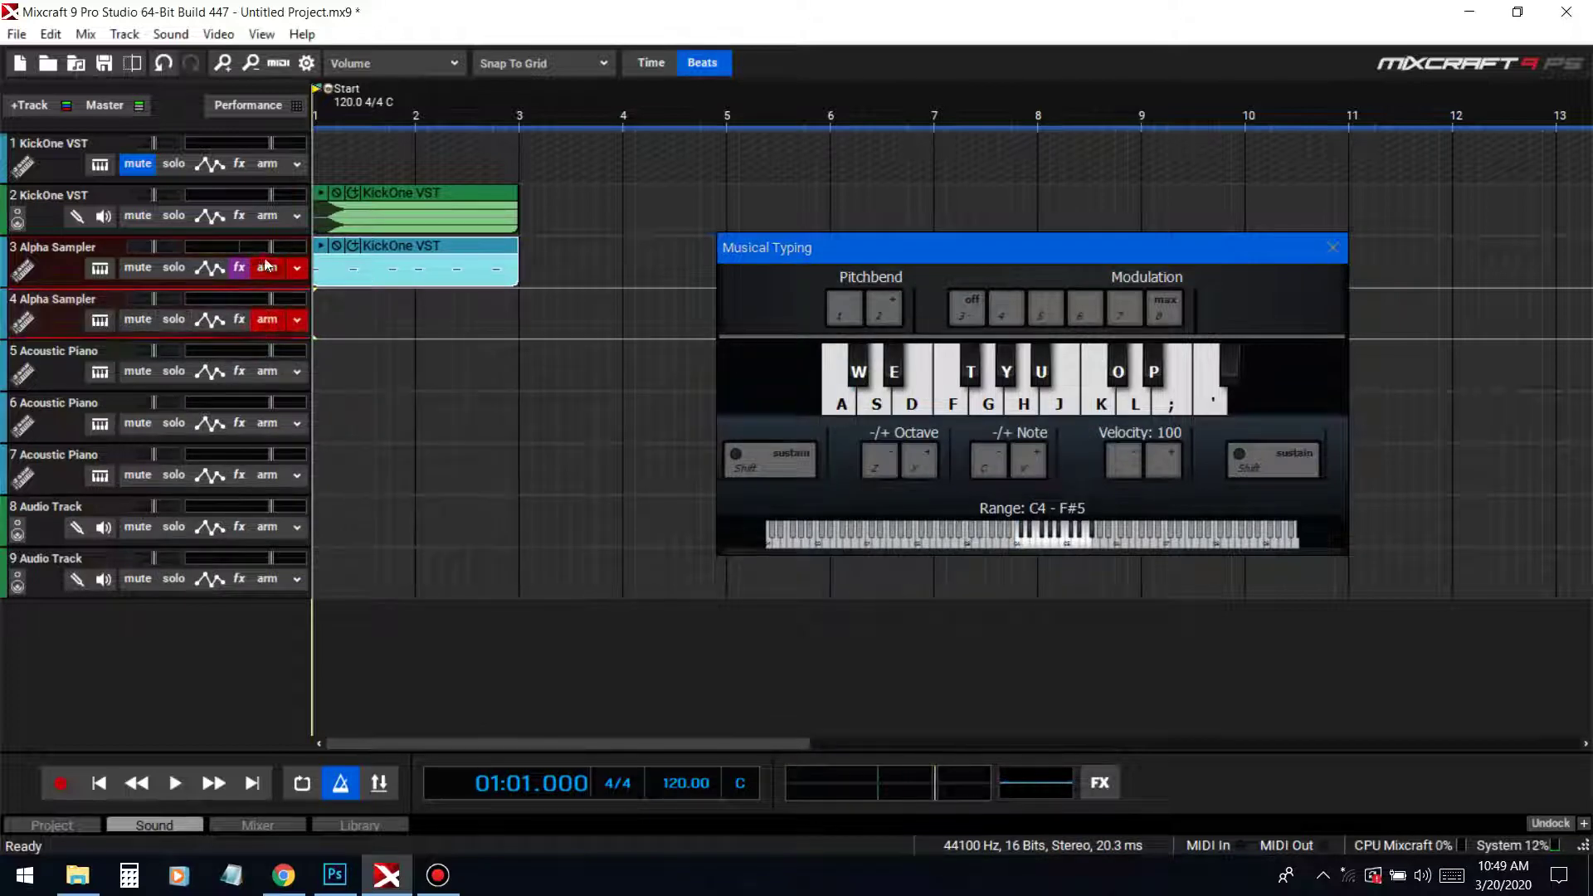
key(a)
key(g)
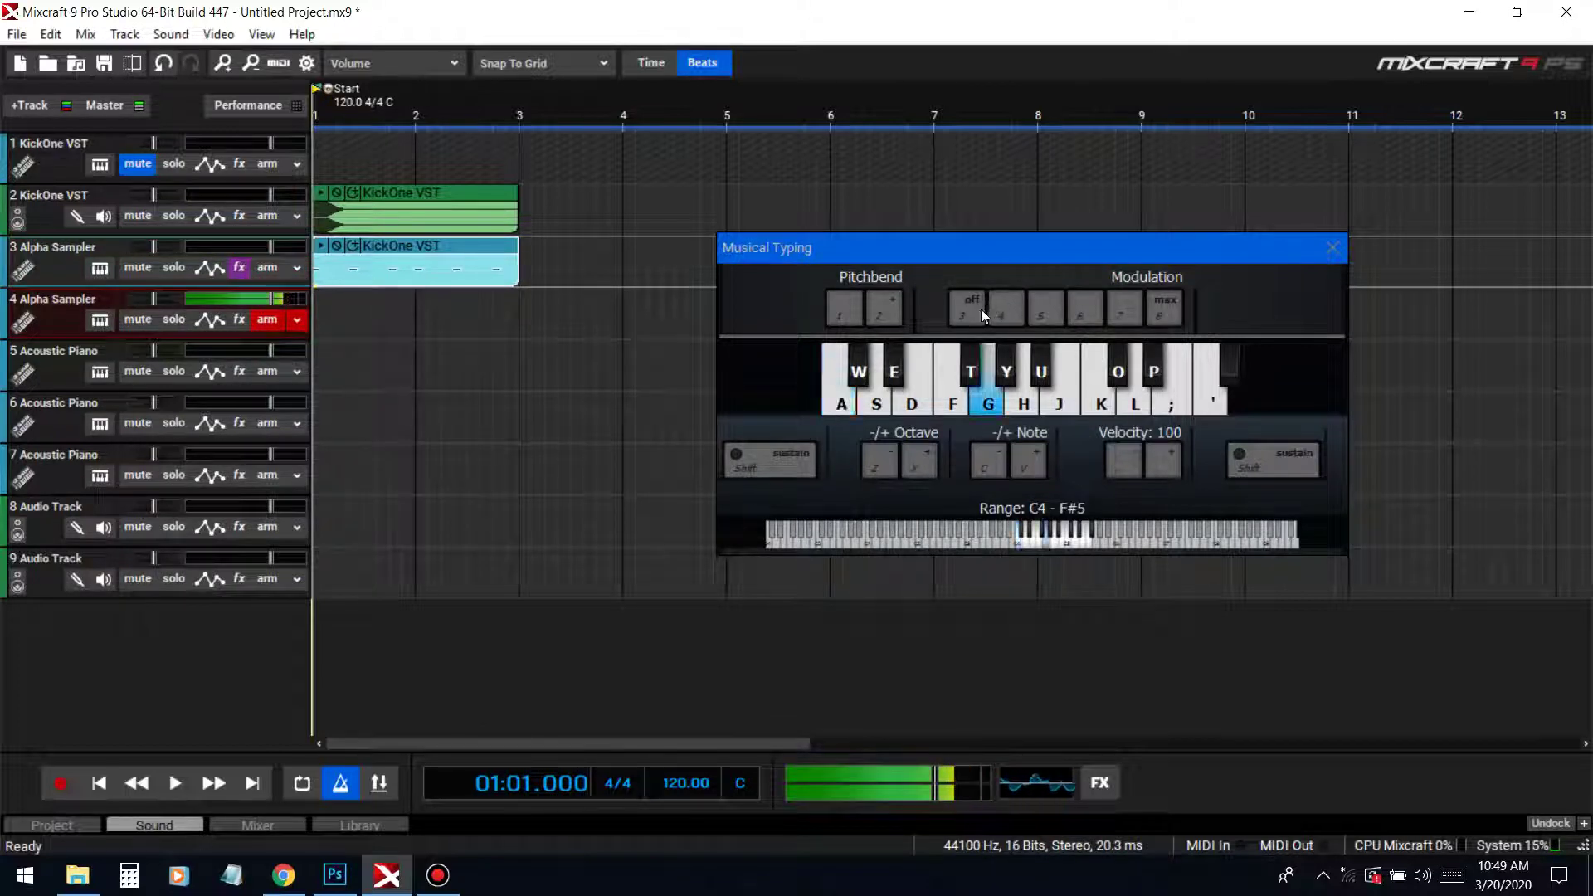
key(y)
key(e)
key(s)
key(a)
key(a)
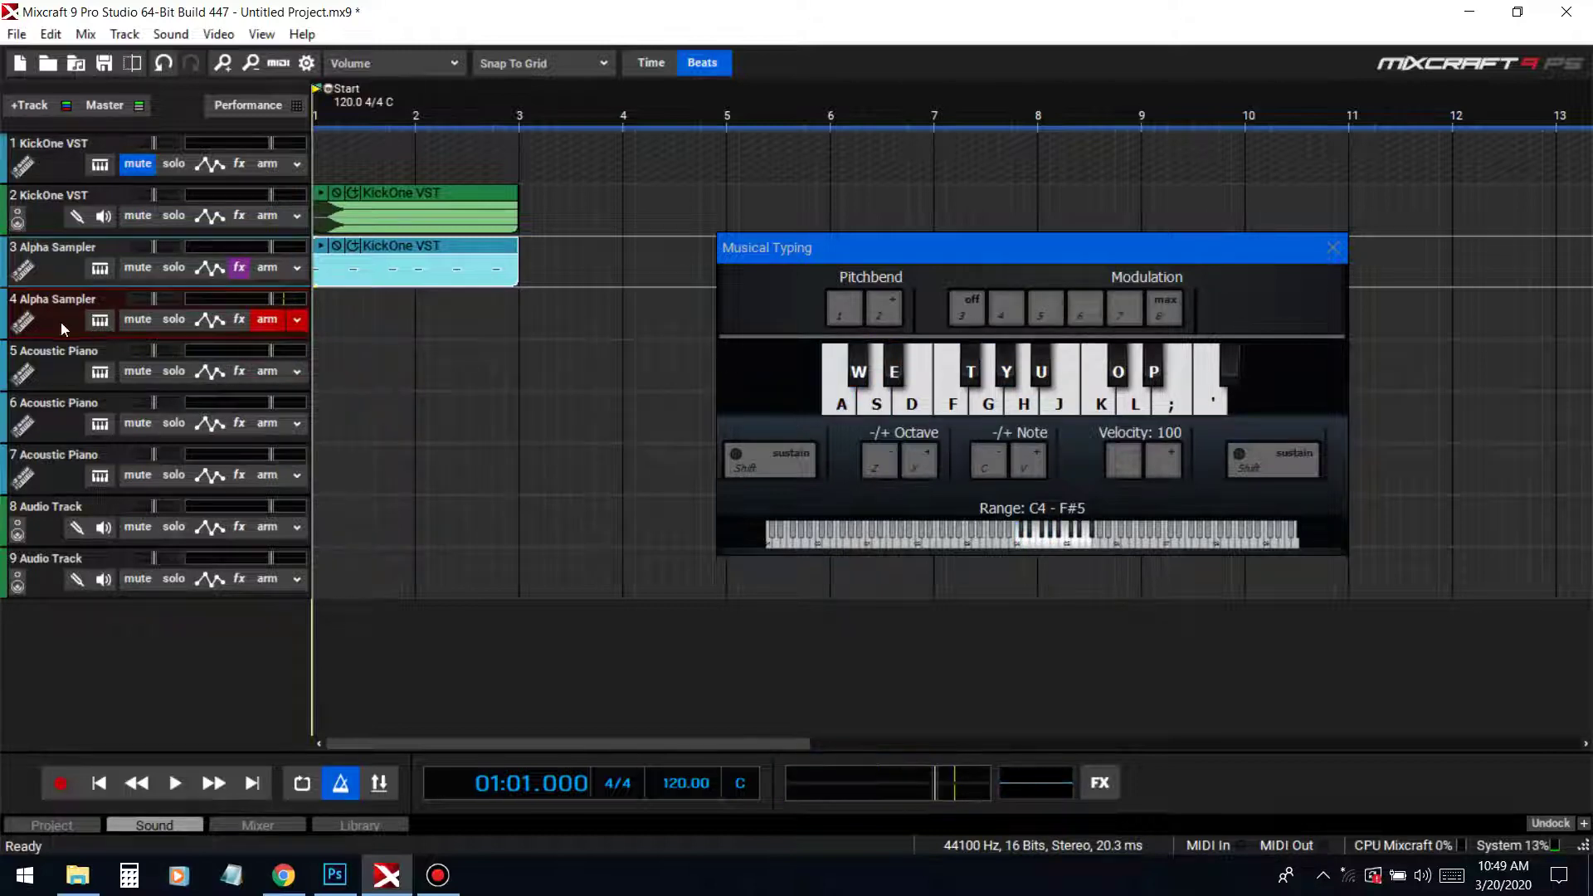
Recheck the Alpha Sampler's root key on track 4, leaving it unchanged
click(100, 321)
click(665, 661)
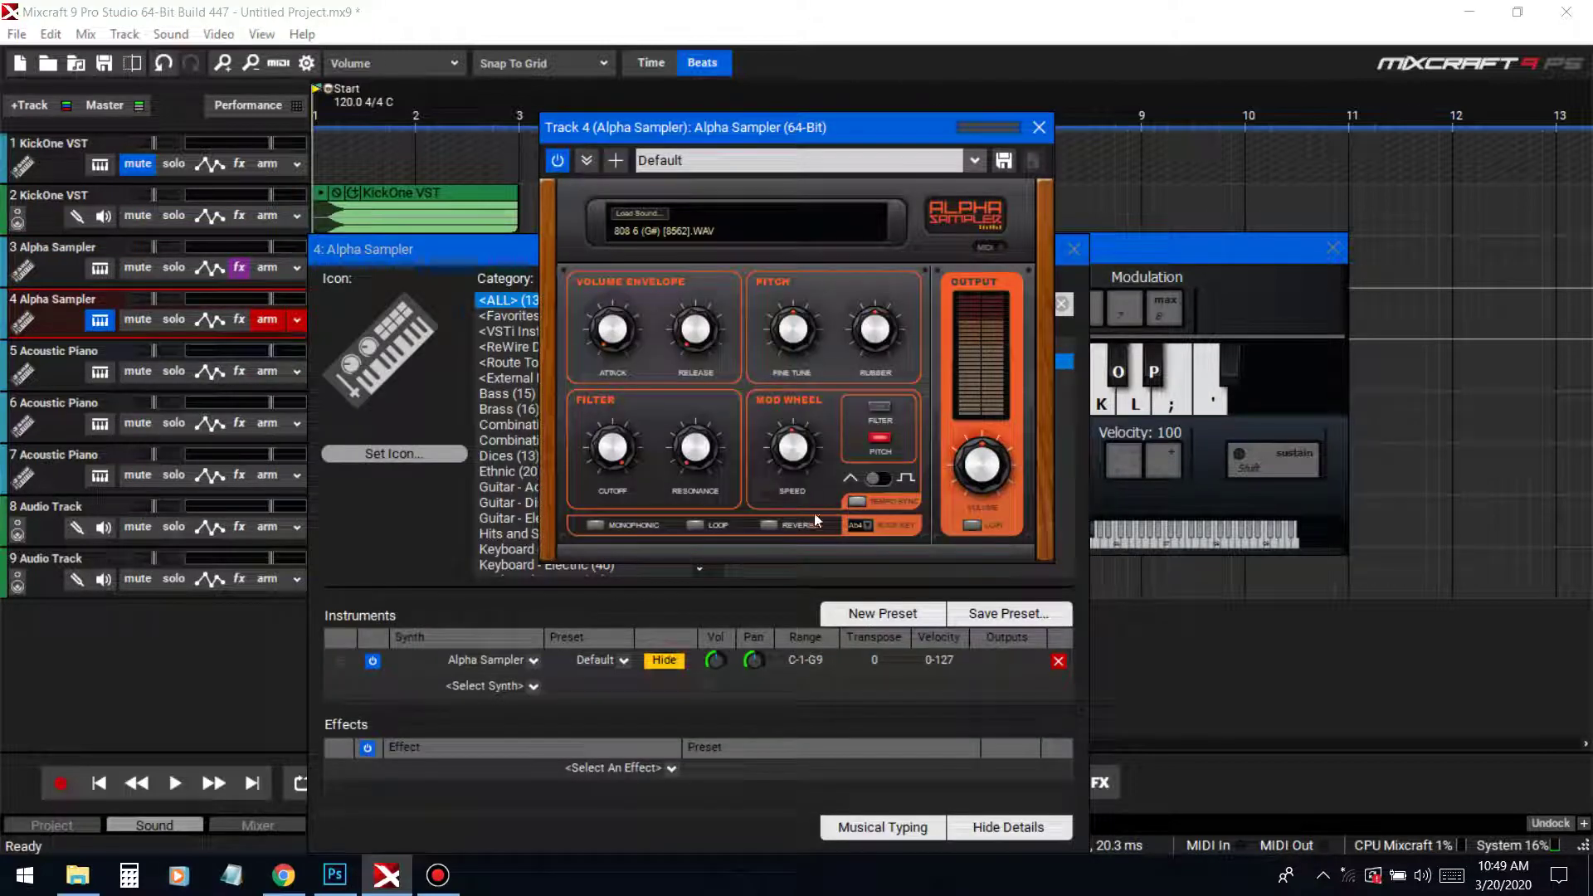
click(860, 525)
click(717, 270)
click(1038, 127)
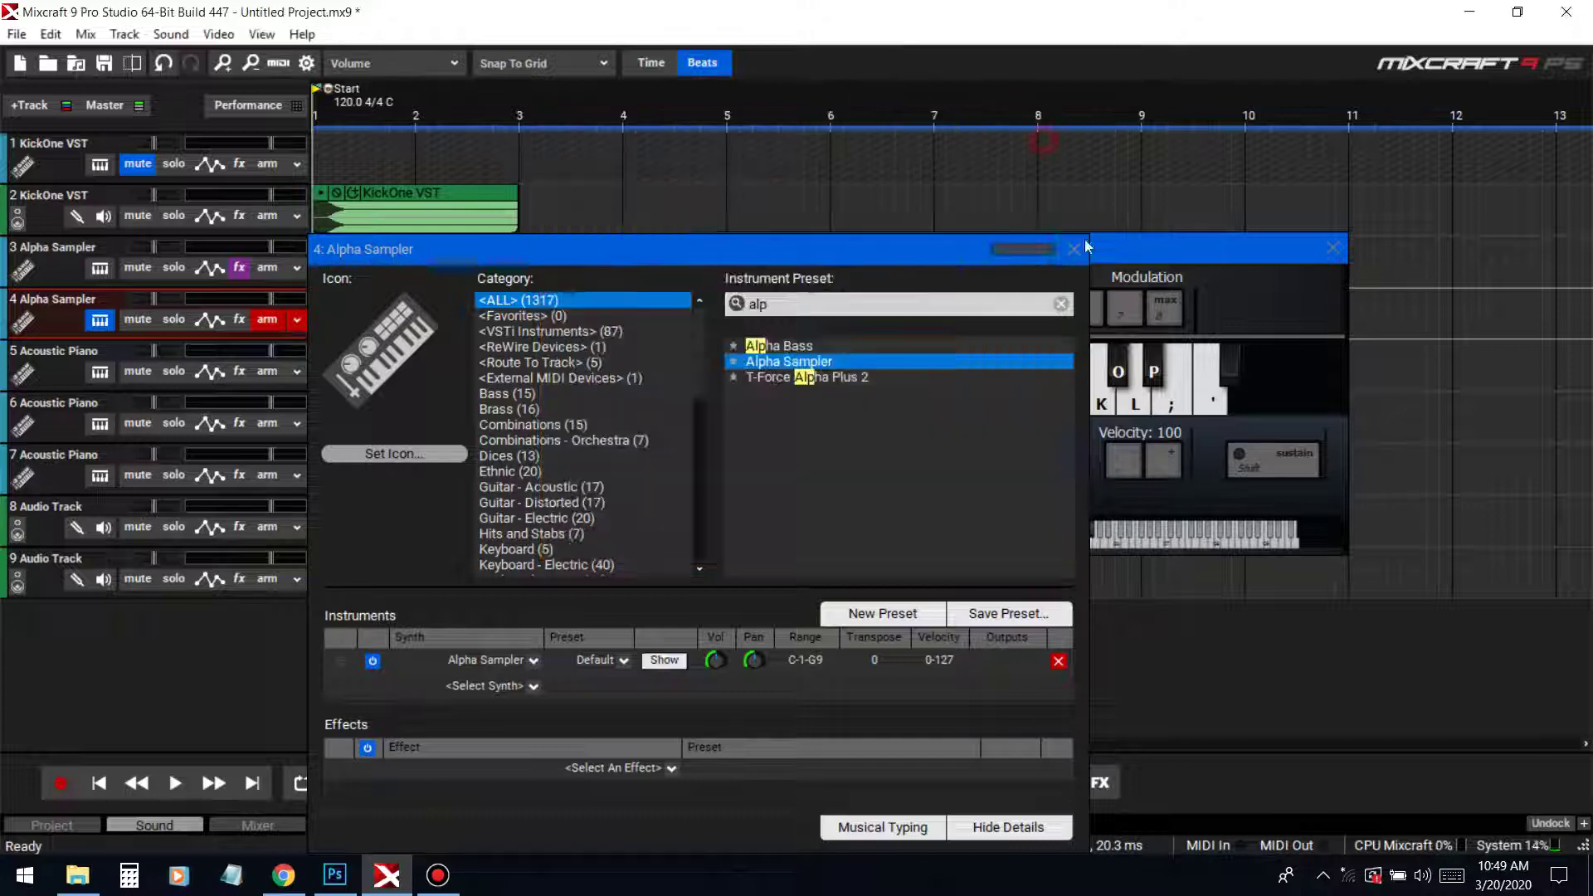
click(1074, 251)
Delete the trial 808 sampler track, close leftover dialogs, and select track 3's KickOne clip
key(shift+Delete)
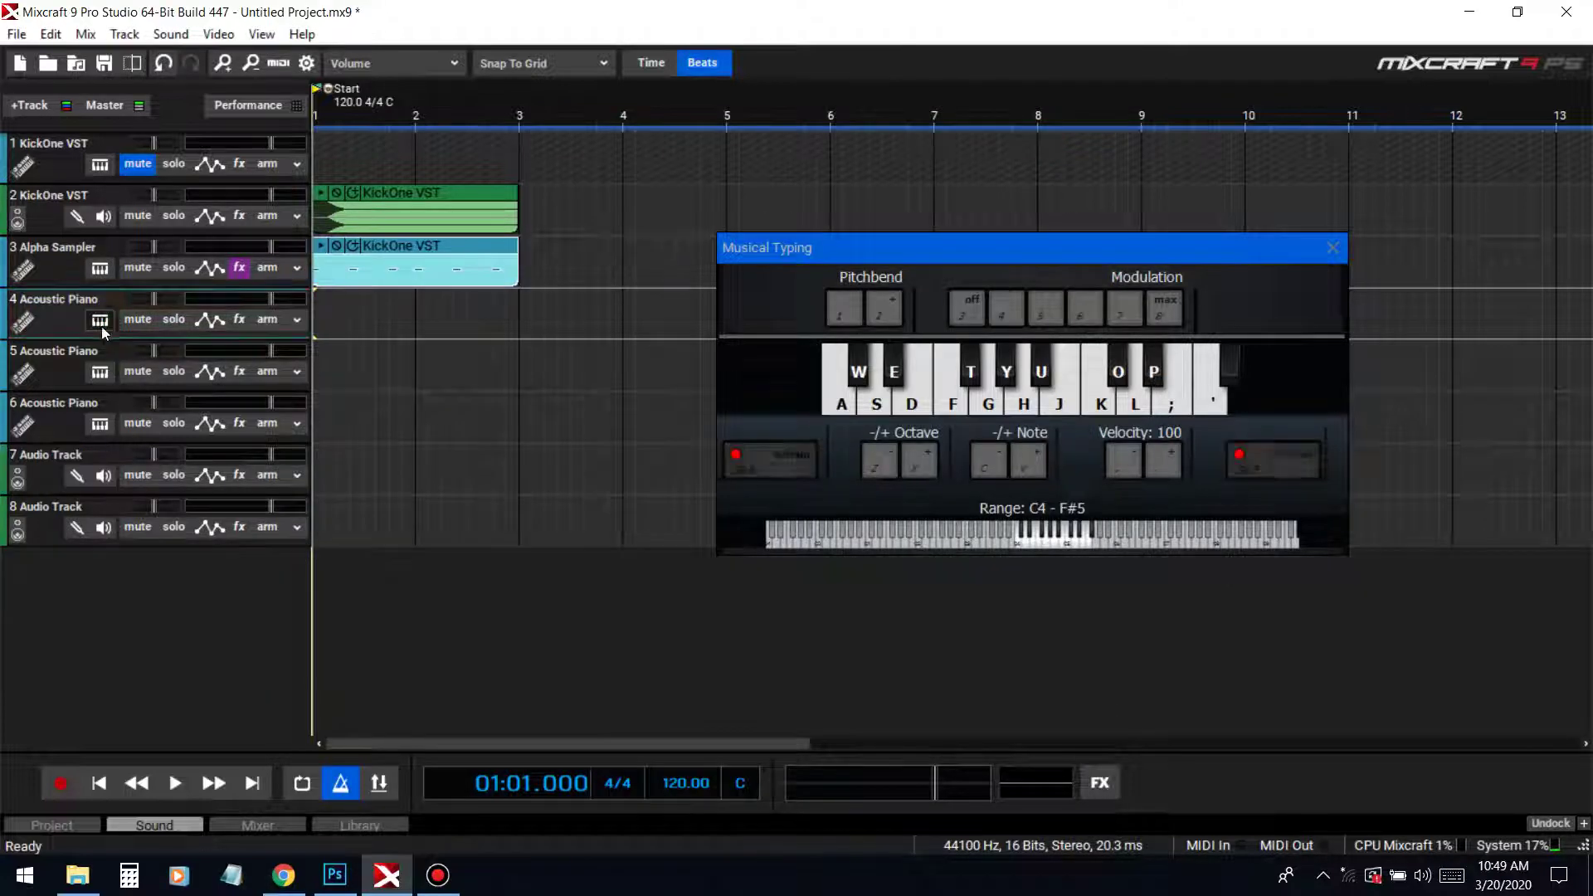
click(100, 272)
click(1074, 199)
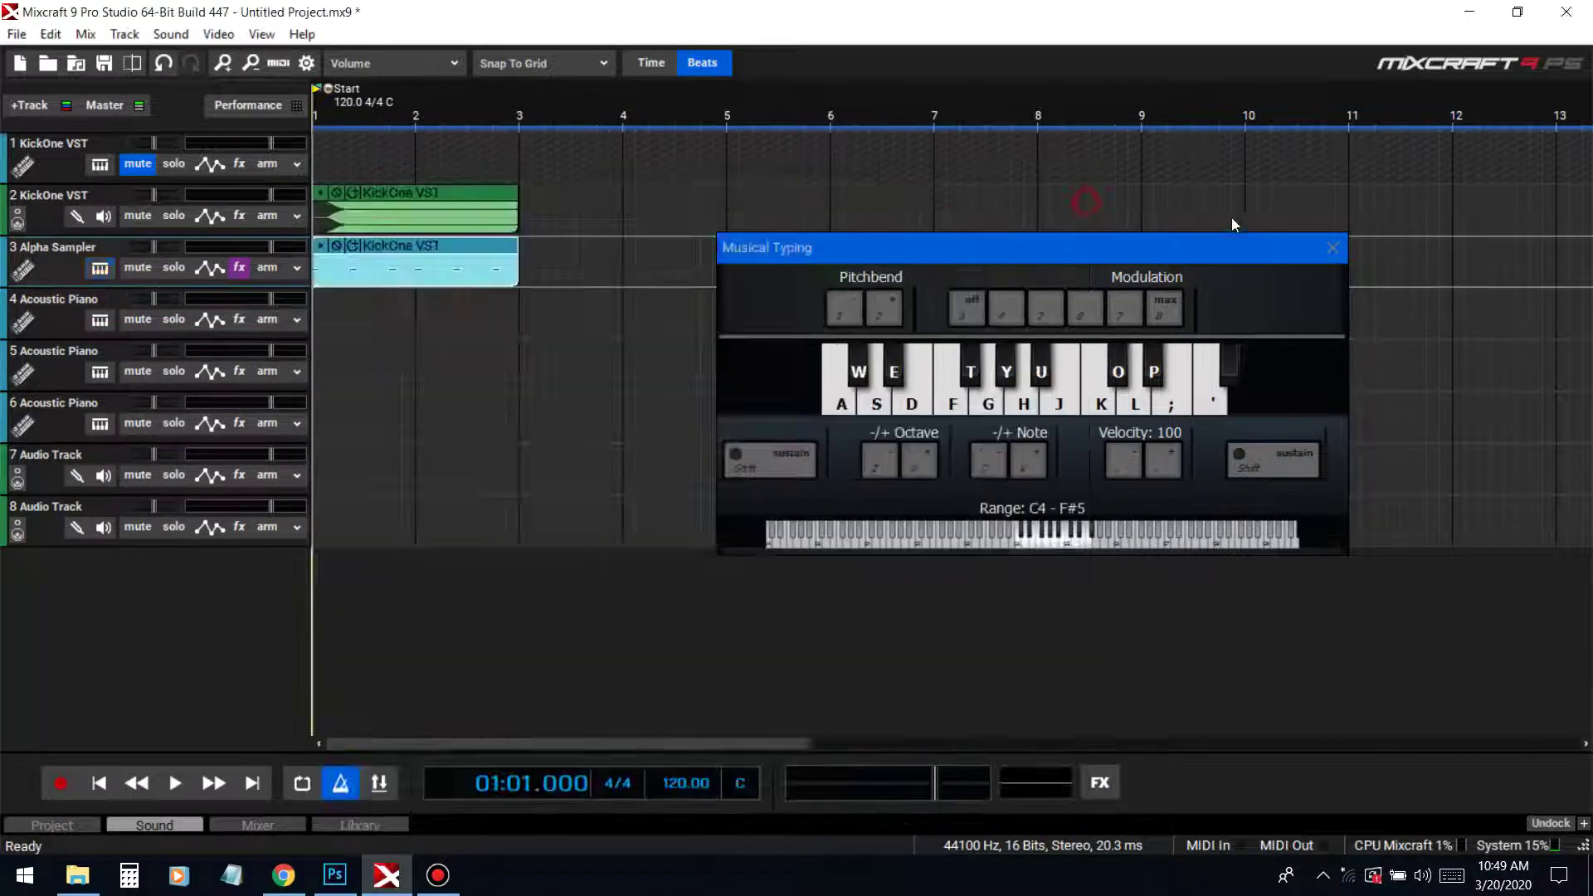
click(1330, 248)
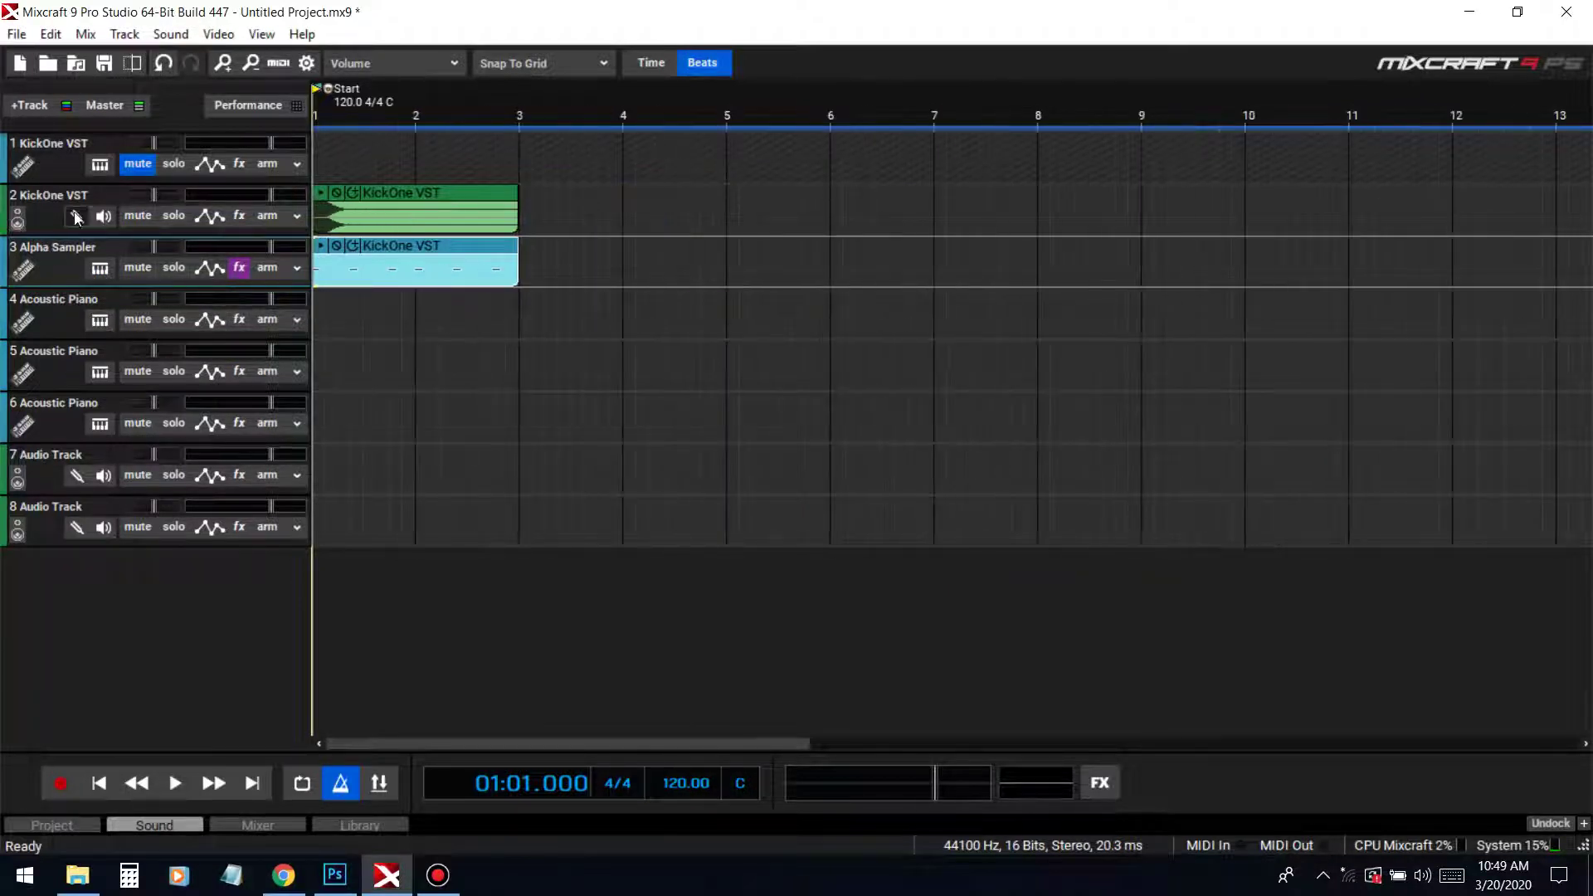
click(138, 168)
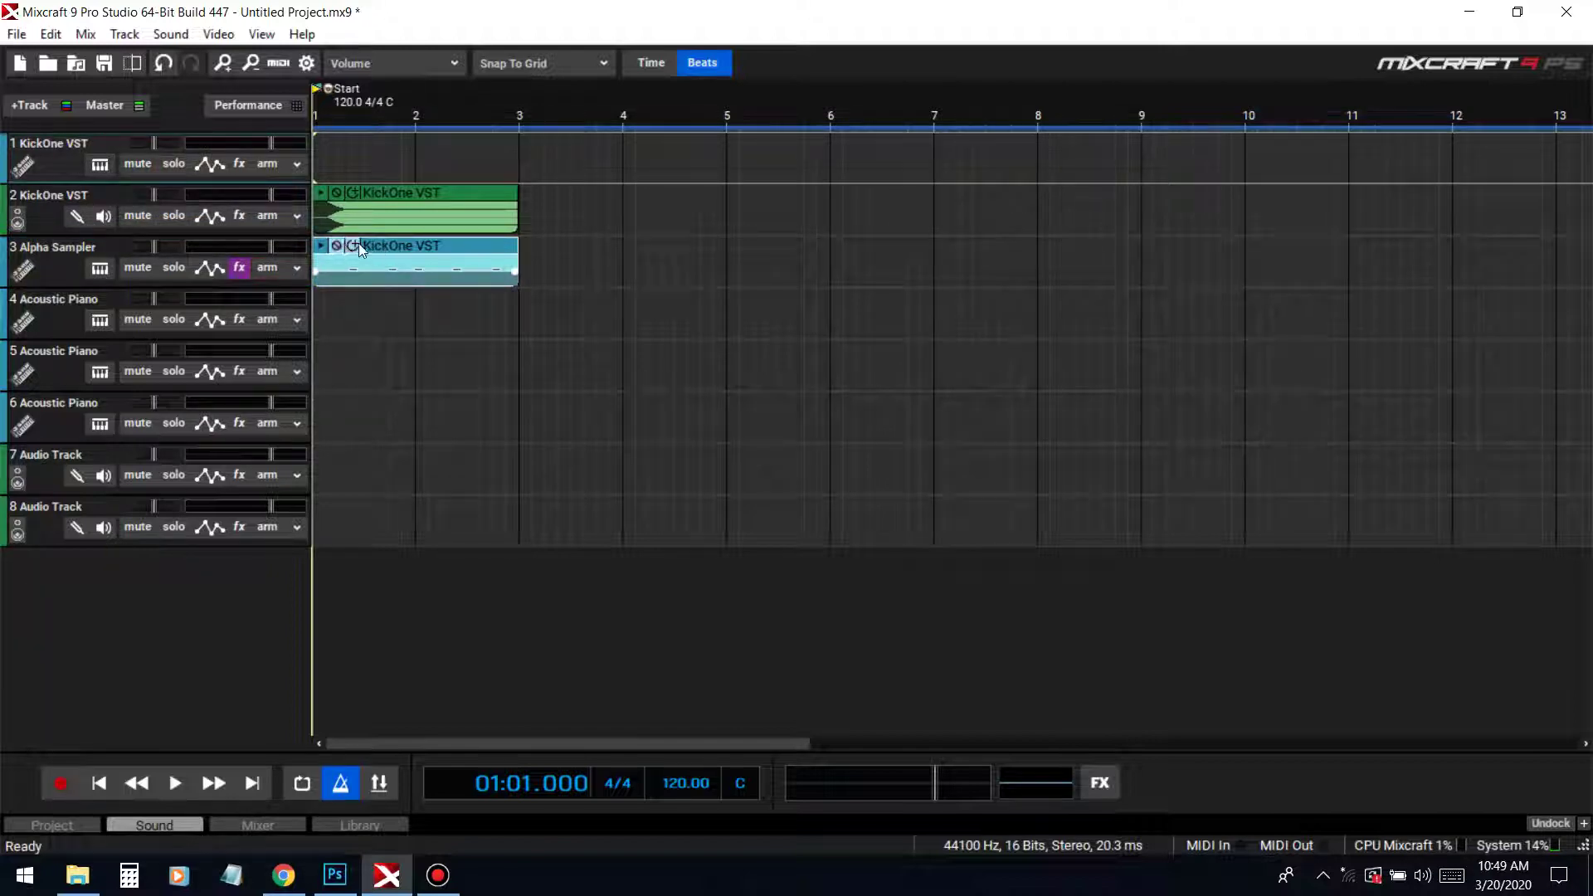
click(68, 262)
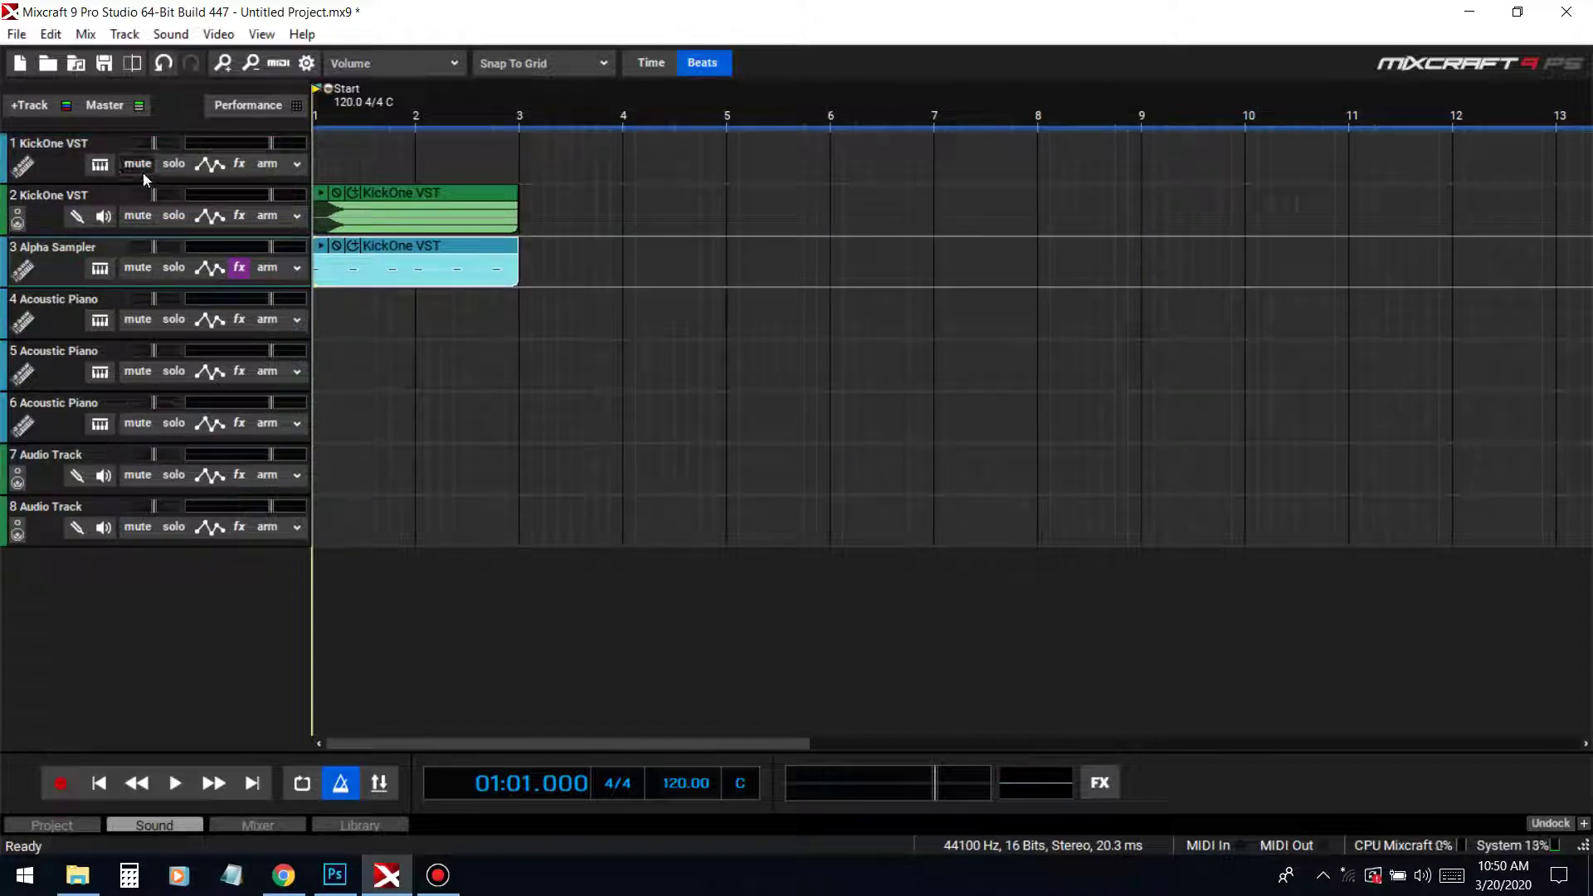
Copy the kick clip onto track 1 at bar 1 and loop bars 1 to 5
drag(424, 249, 649, 148)
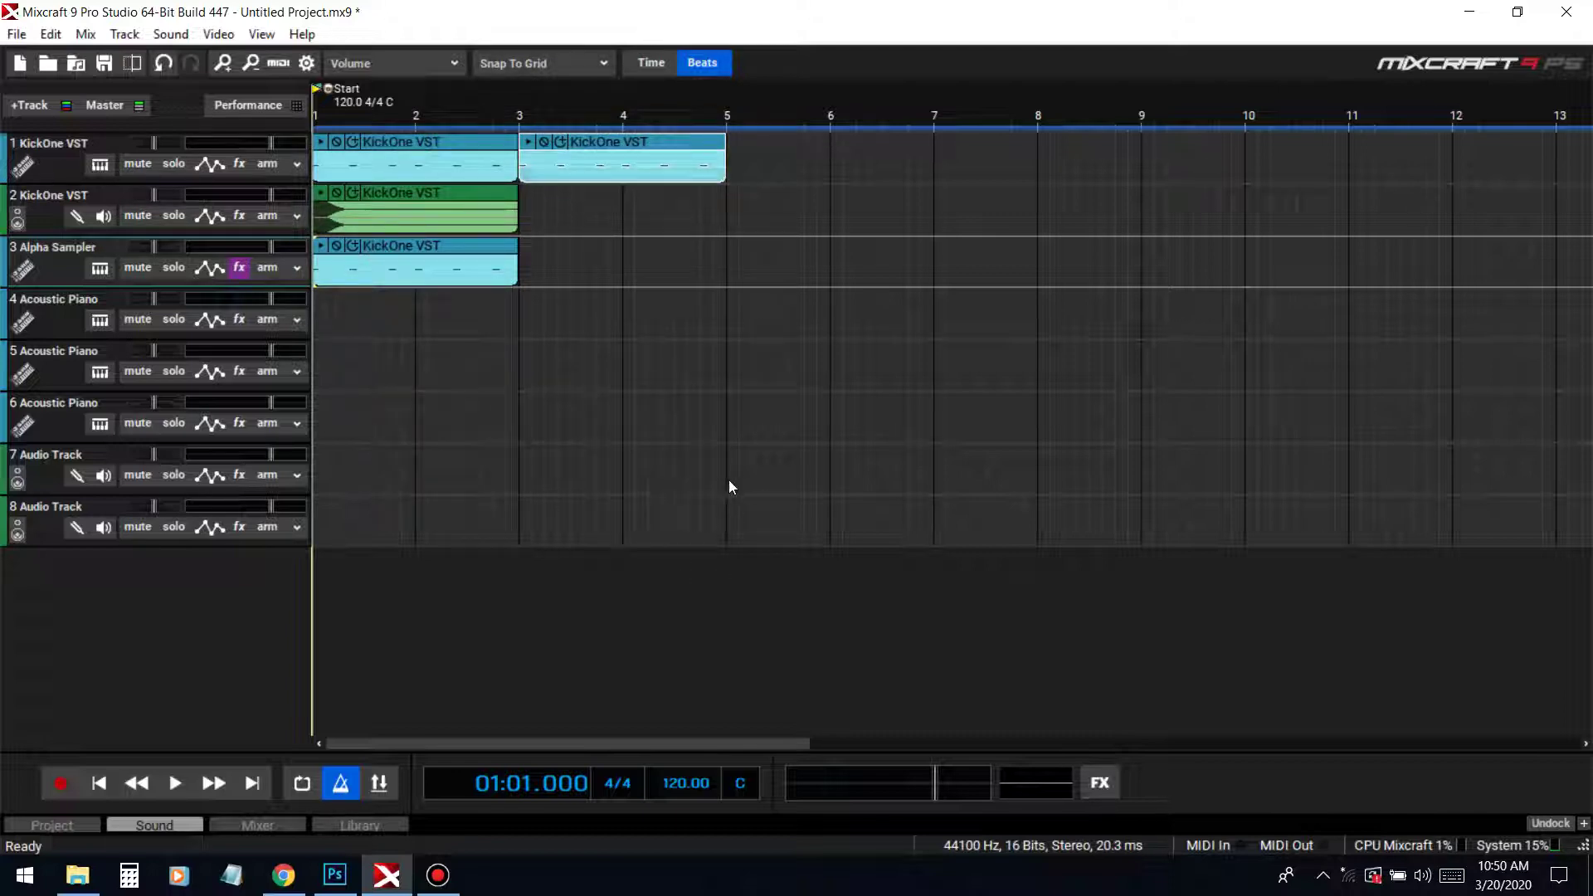
drag(728, 479, 316, 544)
click(302, 783)
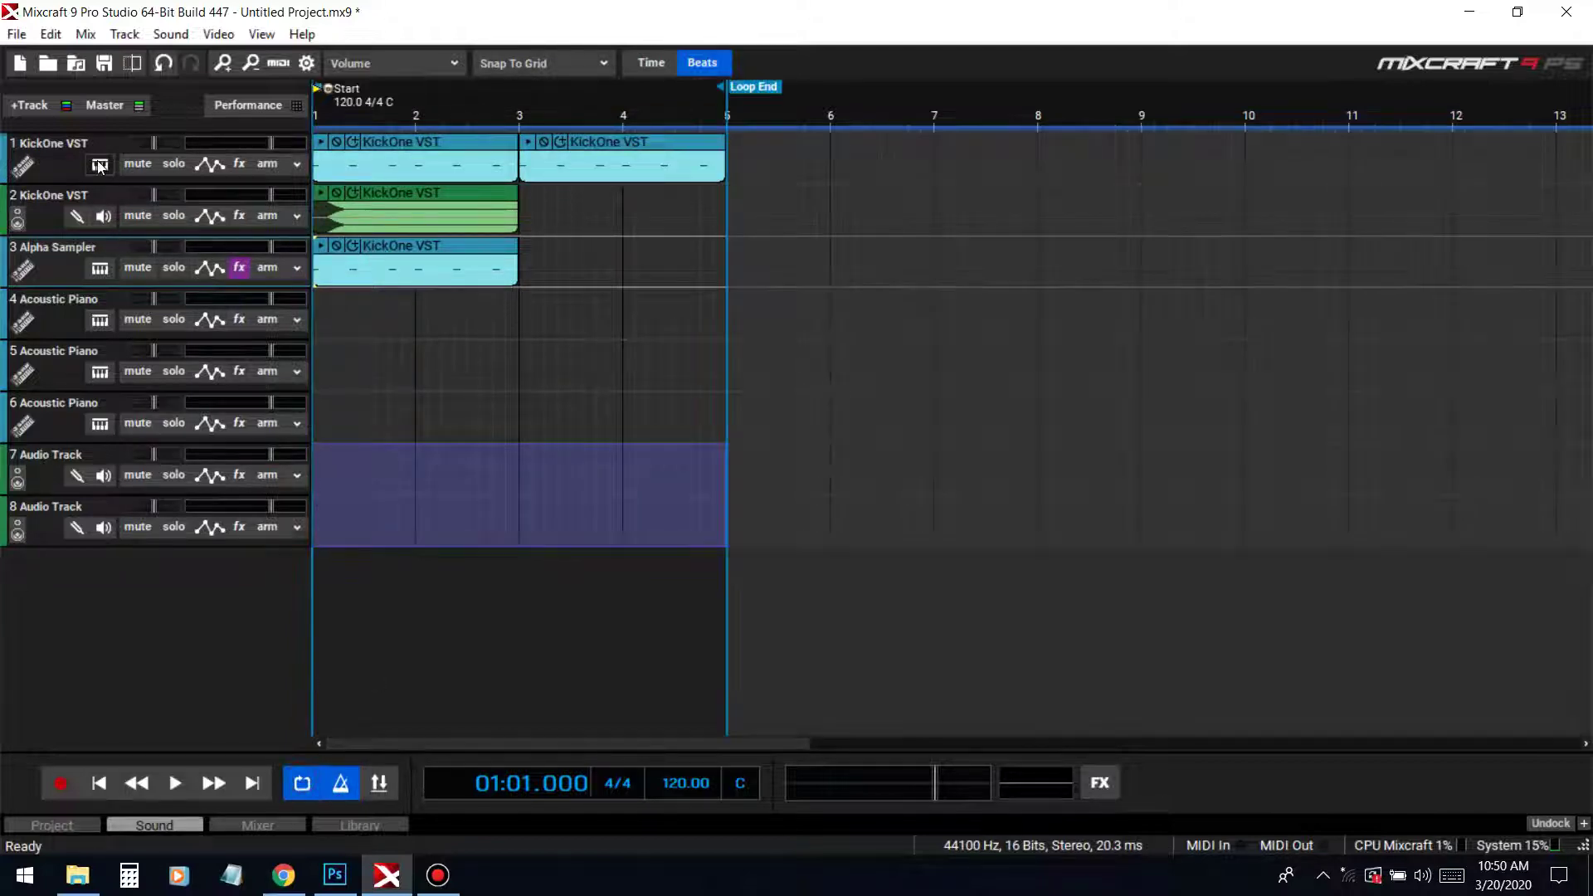
Bring up track 1's KickOne instrument settings, browse its presets, and start playback
click(100, 166)
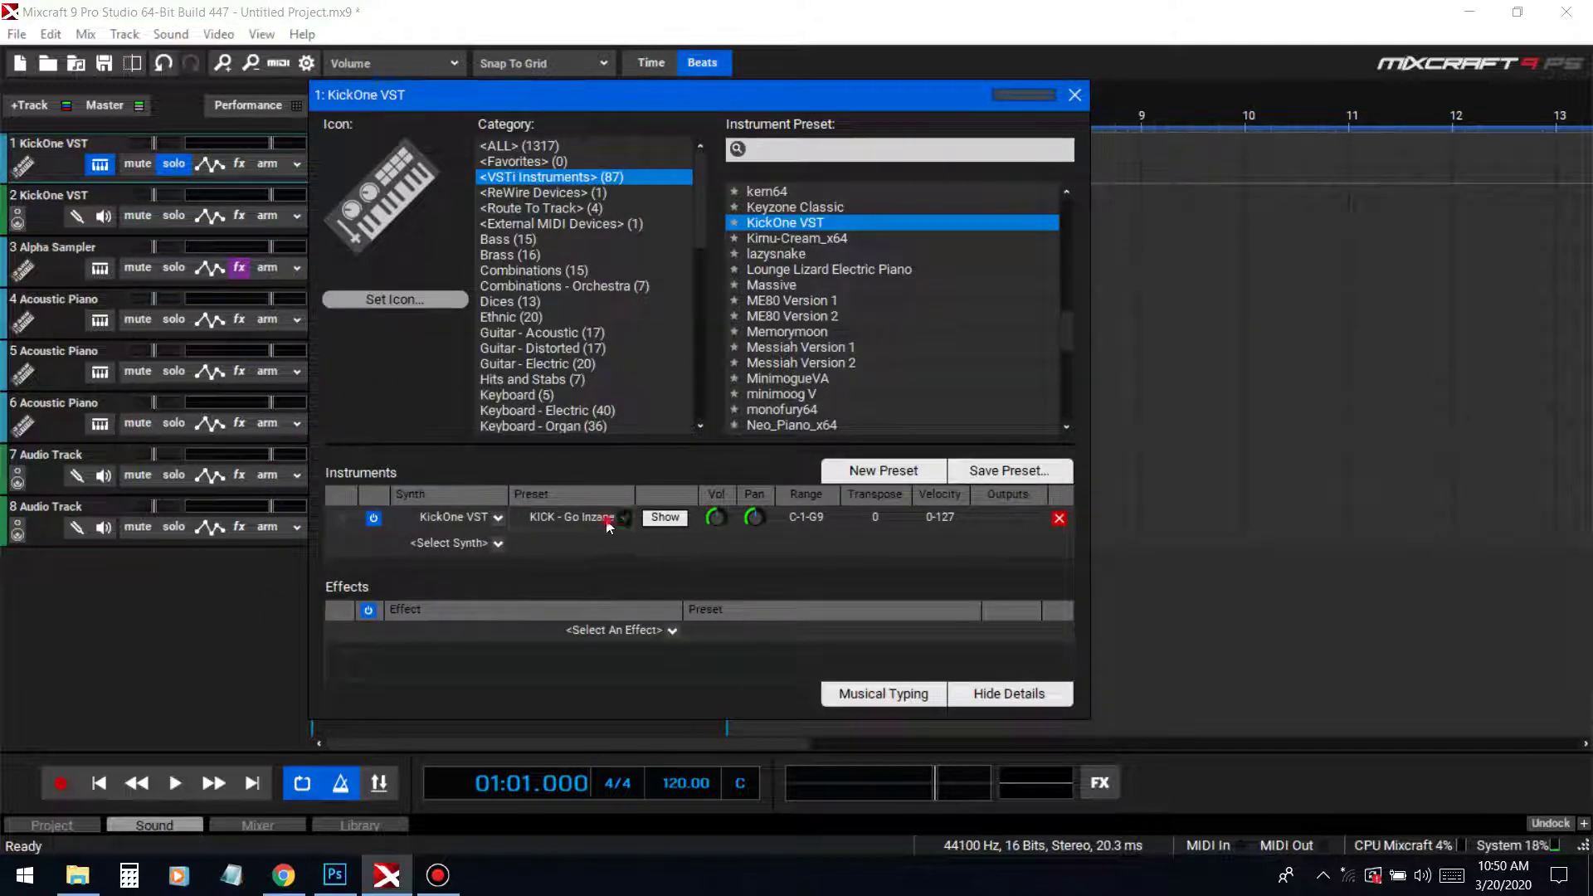
click(610, 522)
click(630, 642)
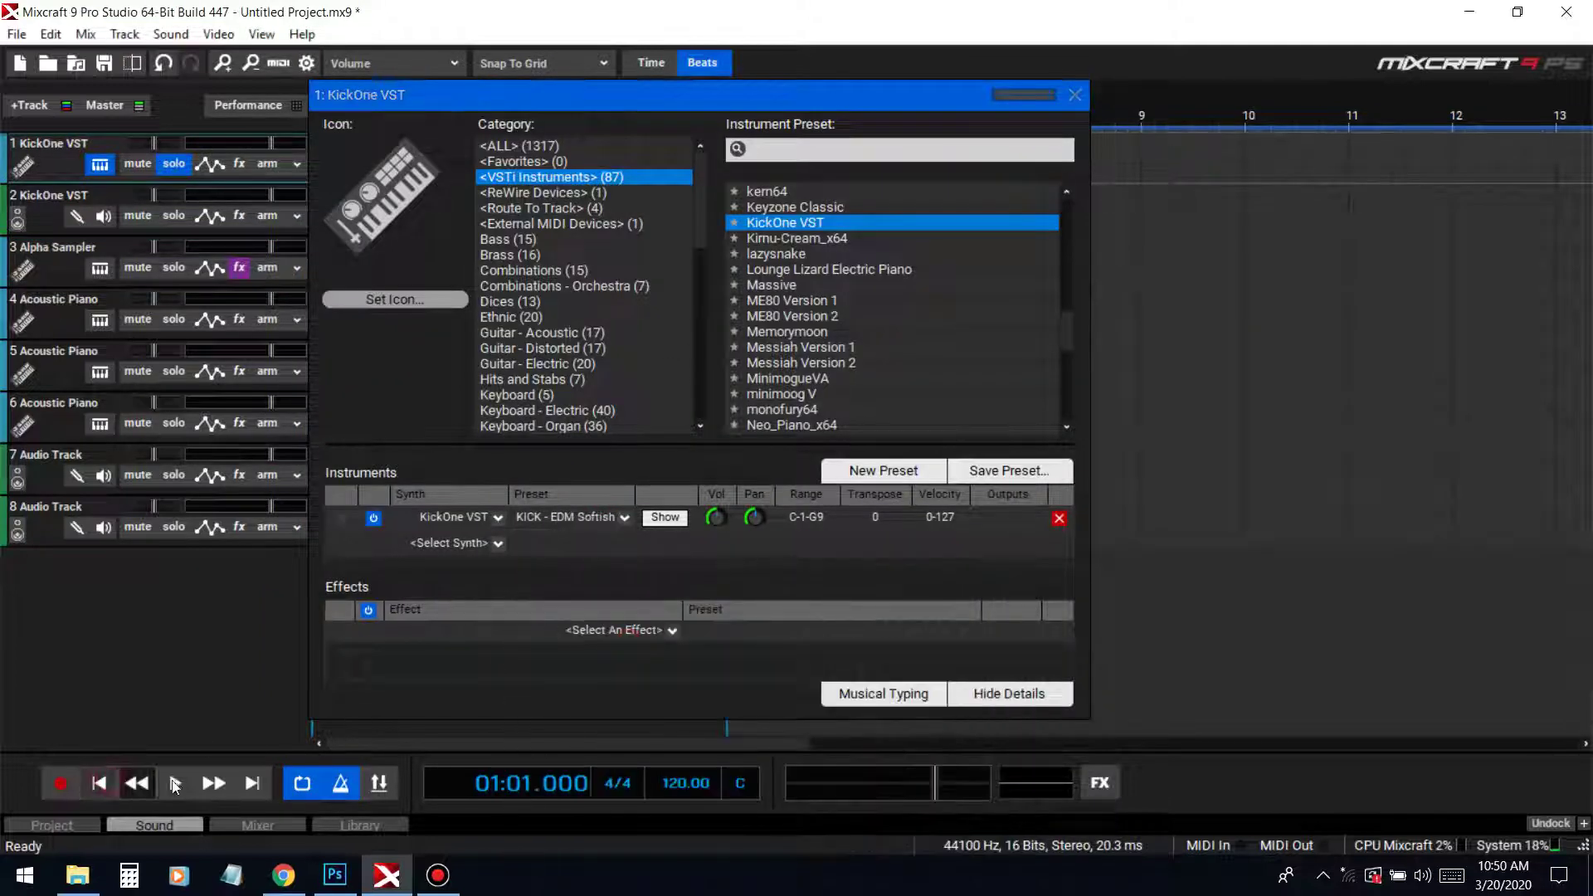
click(176, 784)
drag(525, 97, 1057, 49)
click(1092, 466)
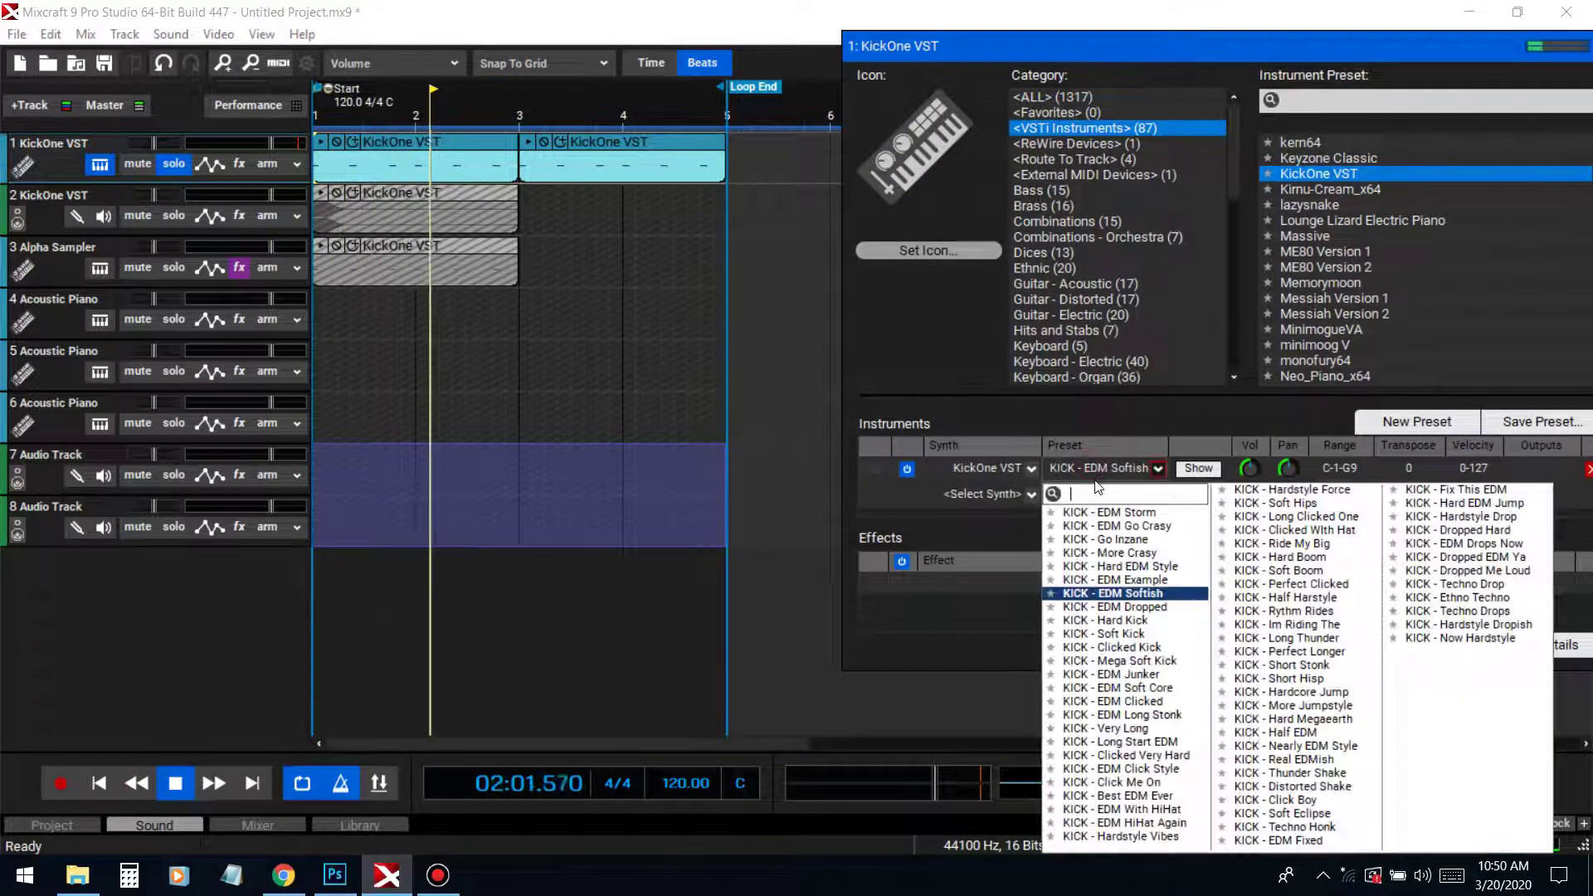
click(638, 813)
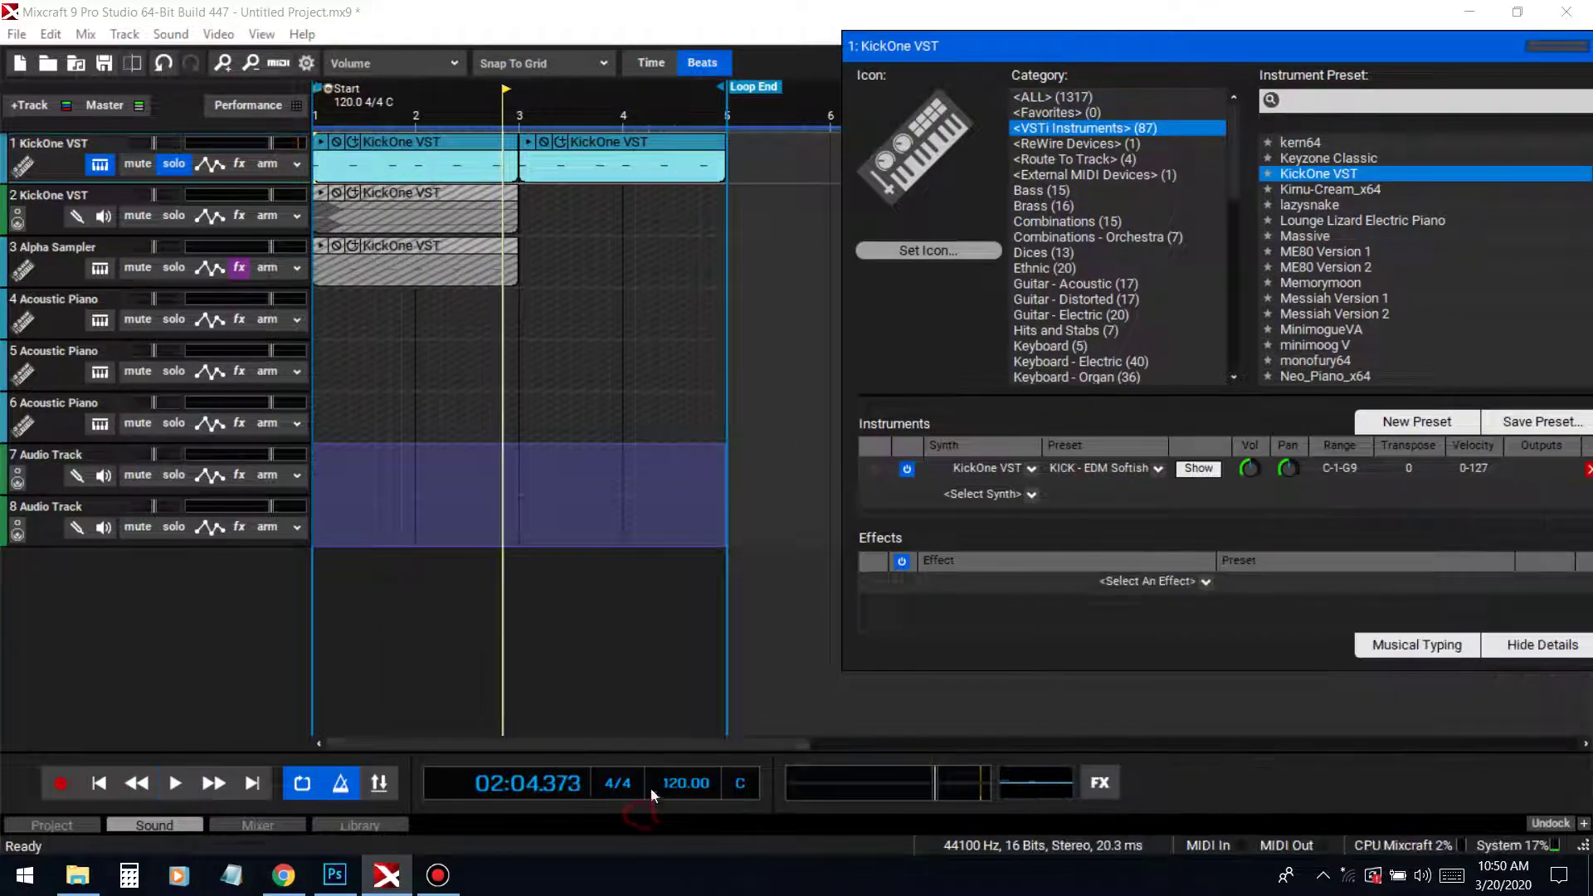
Switch KickOne to the KICK - Very Long preset, replay from the start, and show its editor
click(1157, 468)
click(1112, 730)
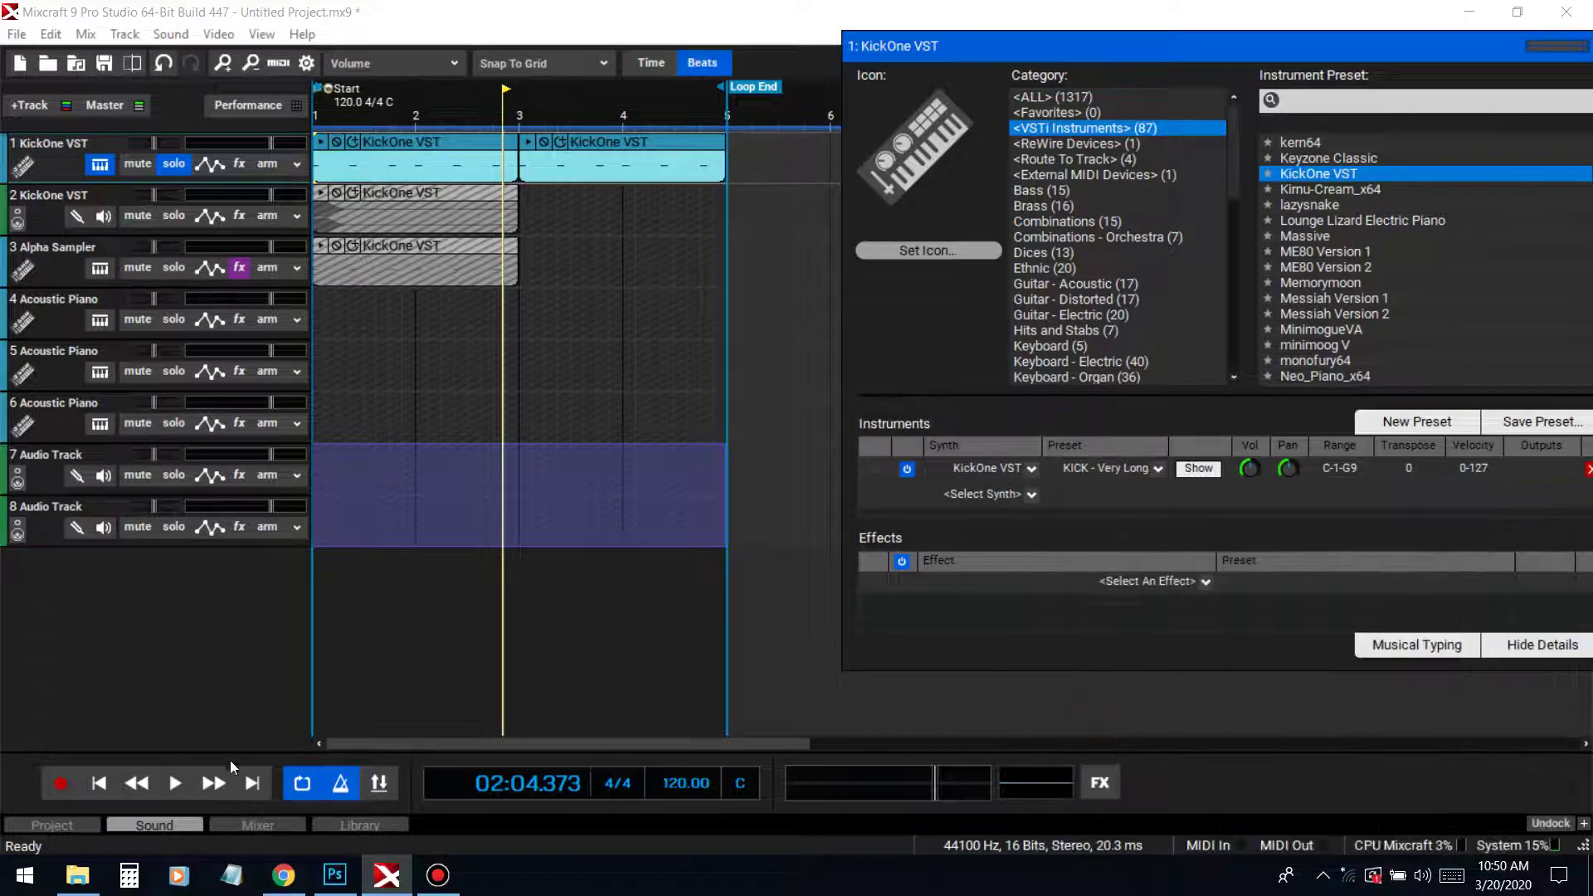
click(109, 780)
key(space)
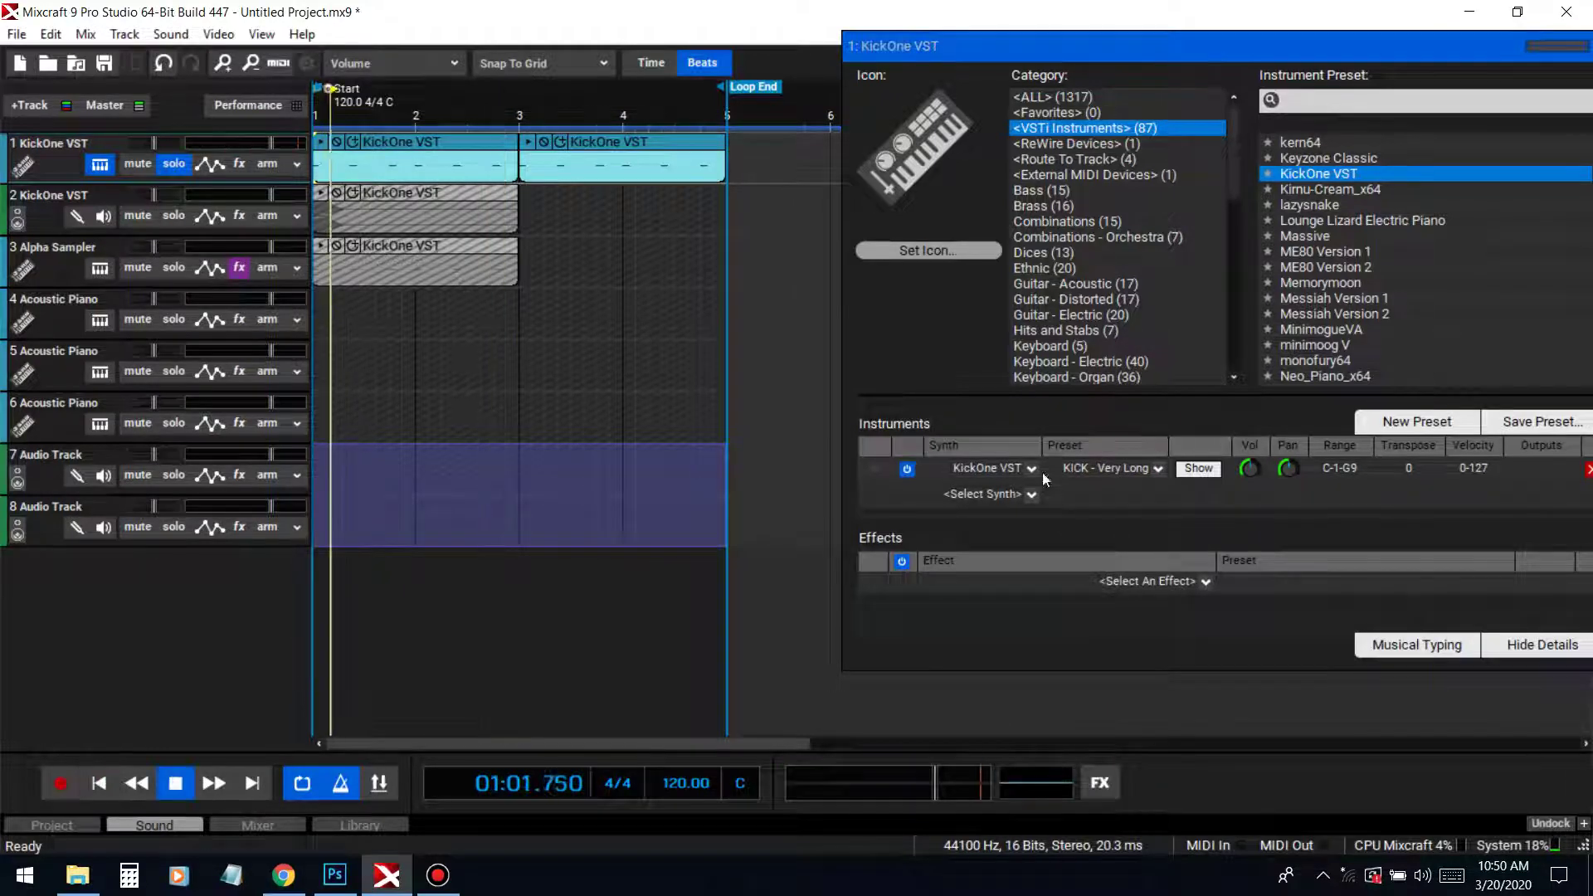
click(1200, 469)
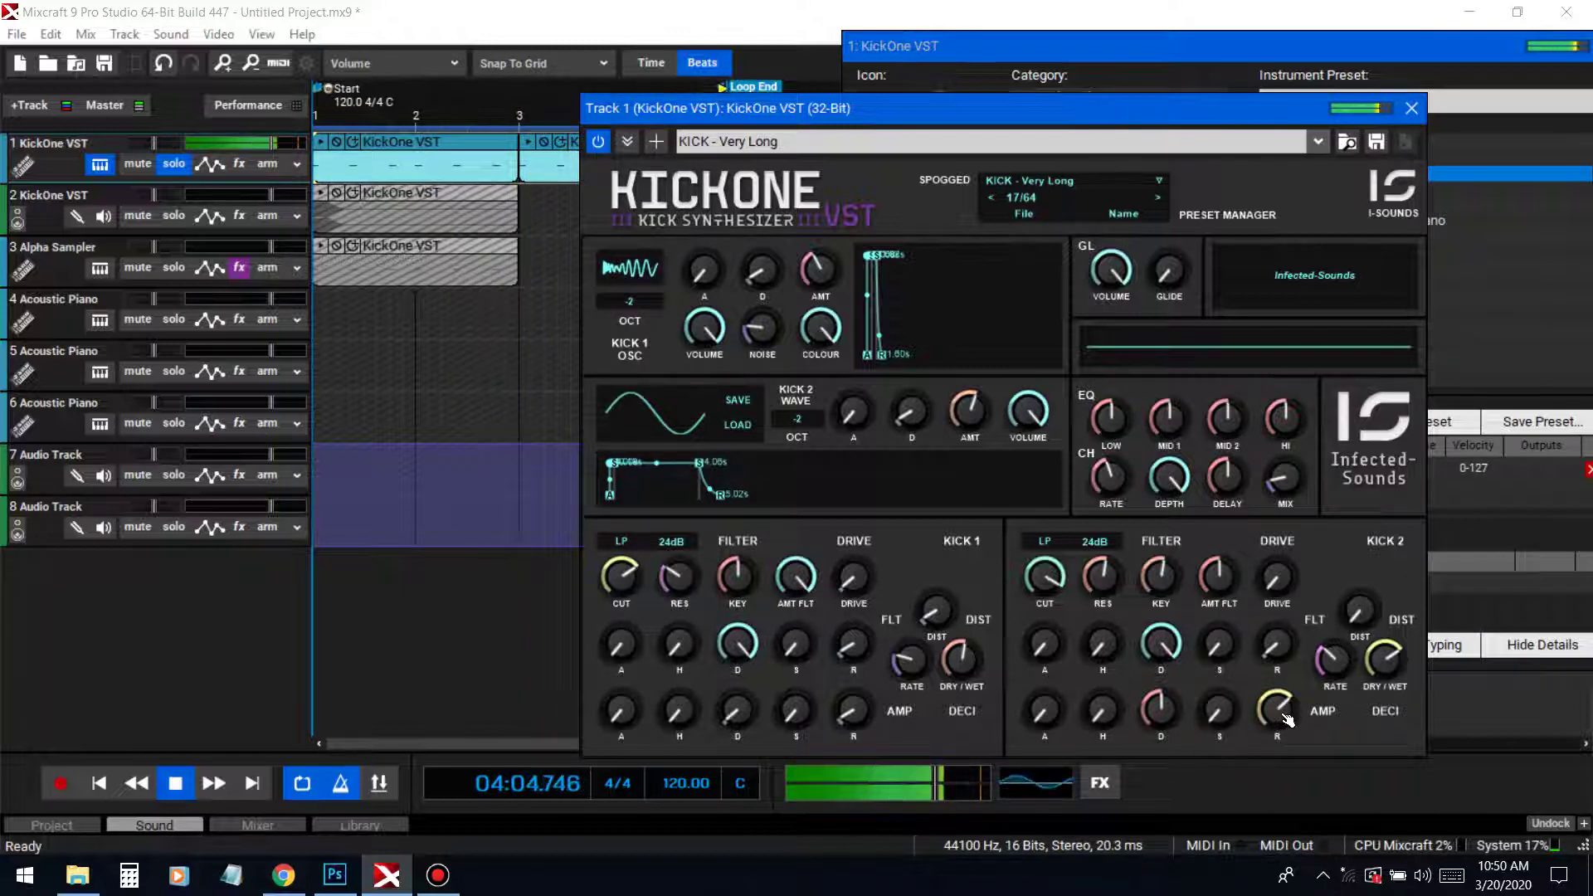
Audition the Ride My Big, Perfect Clicked, Long Clicked One and Soft Hips kick presets
click(1412, 108)
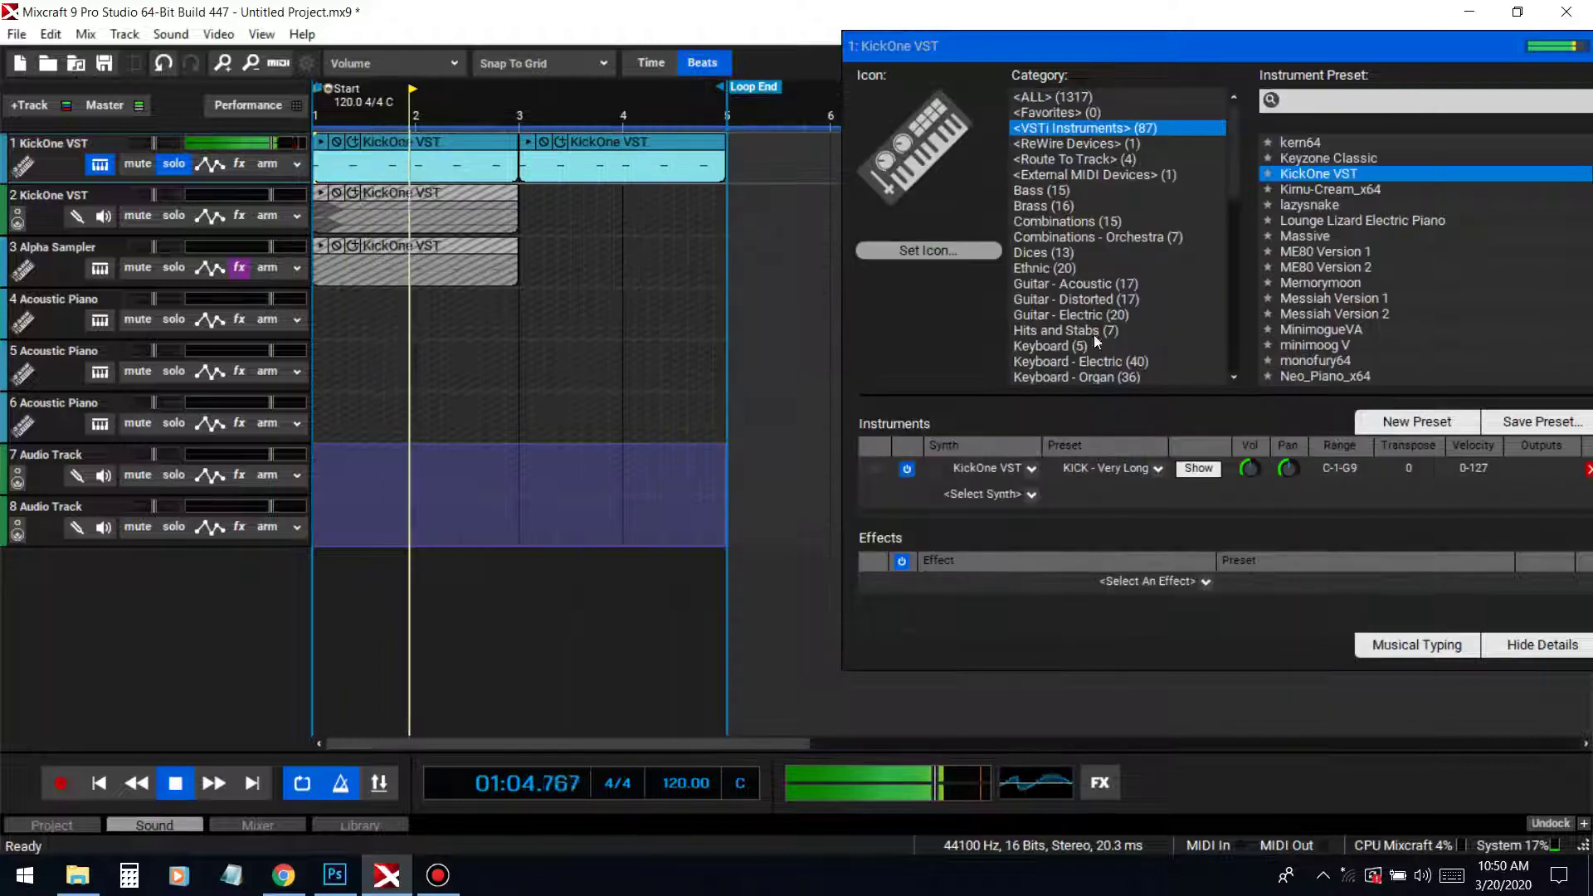
click(1113, 467)
click(1266, 549)
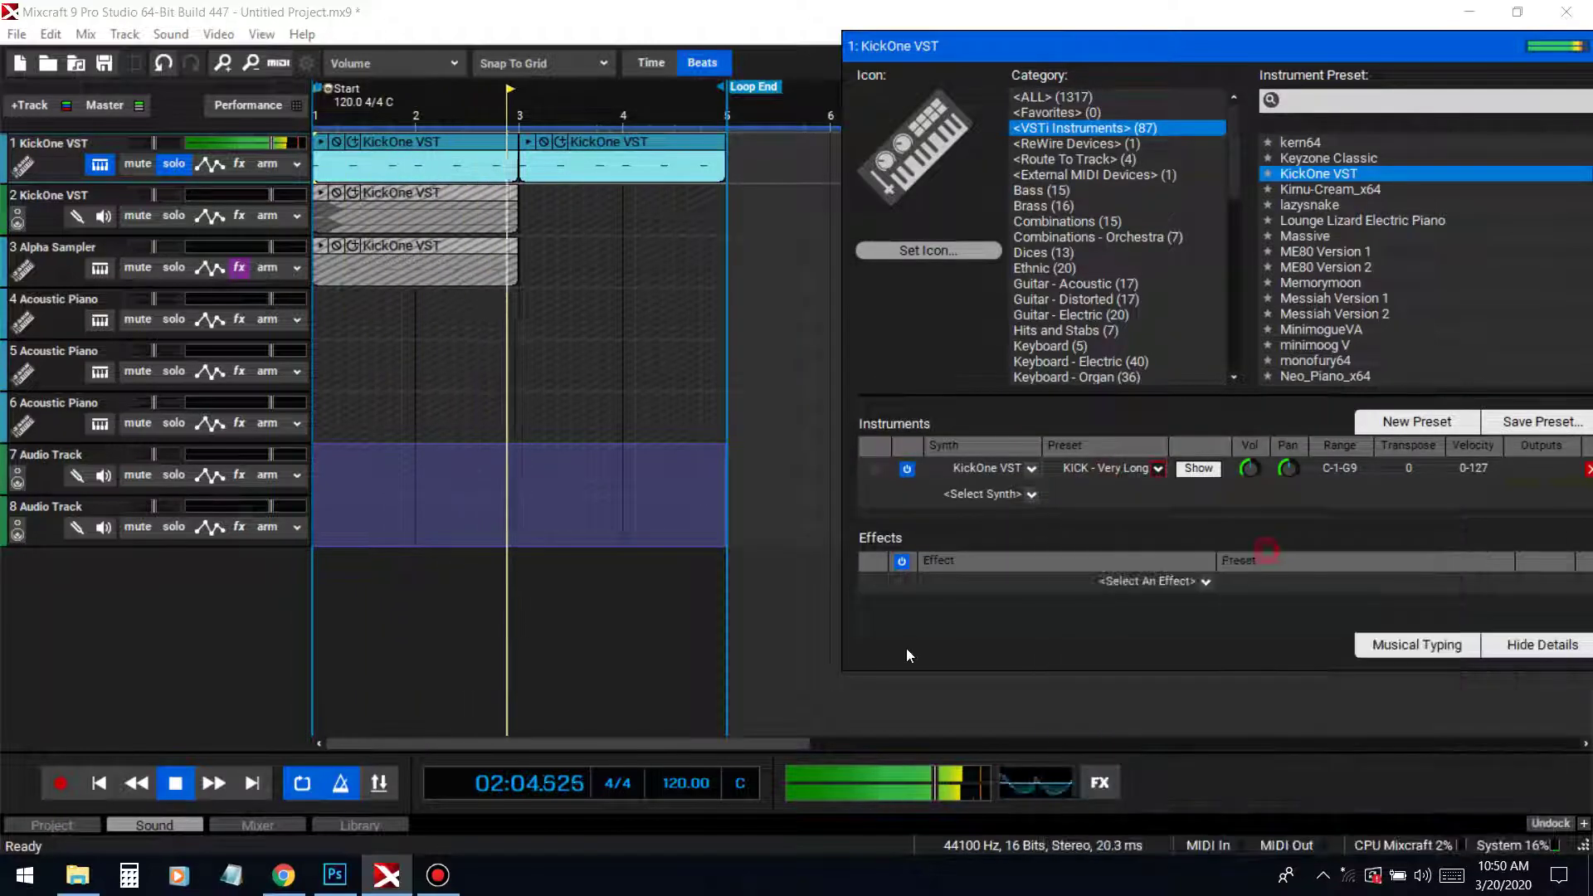
click(1157, 468)
click(1294, 581)
click(1120, 470)
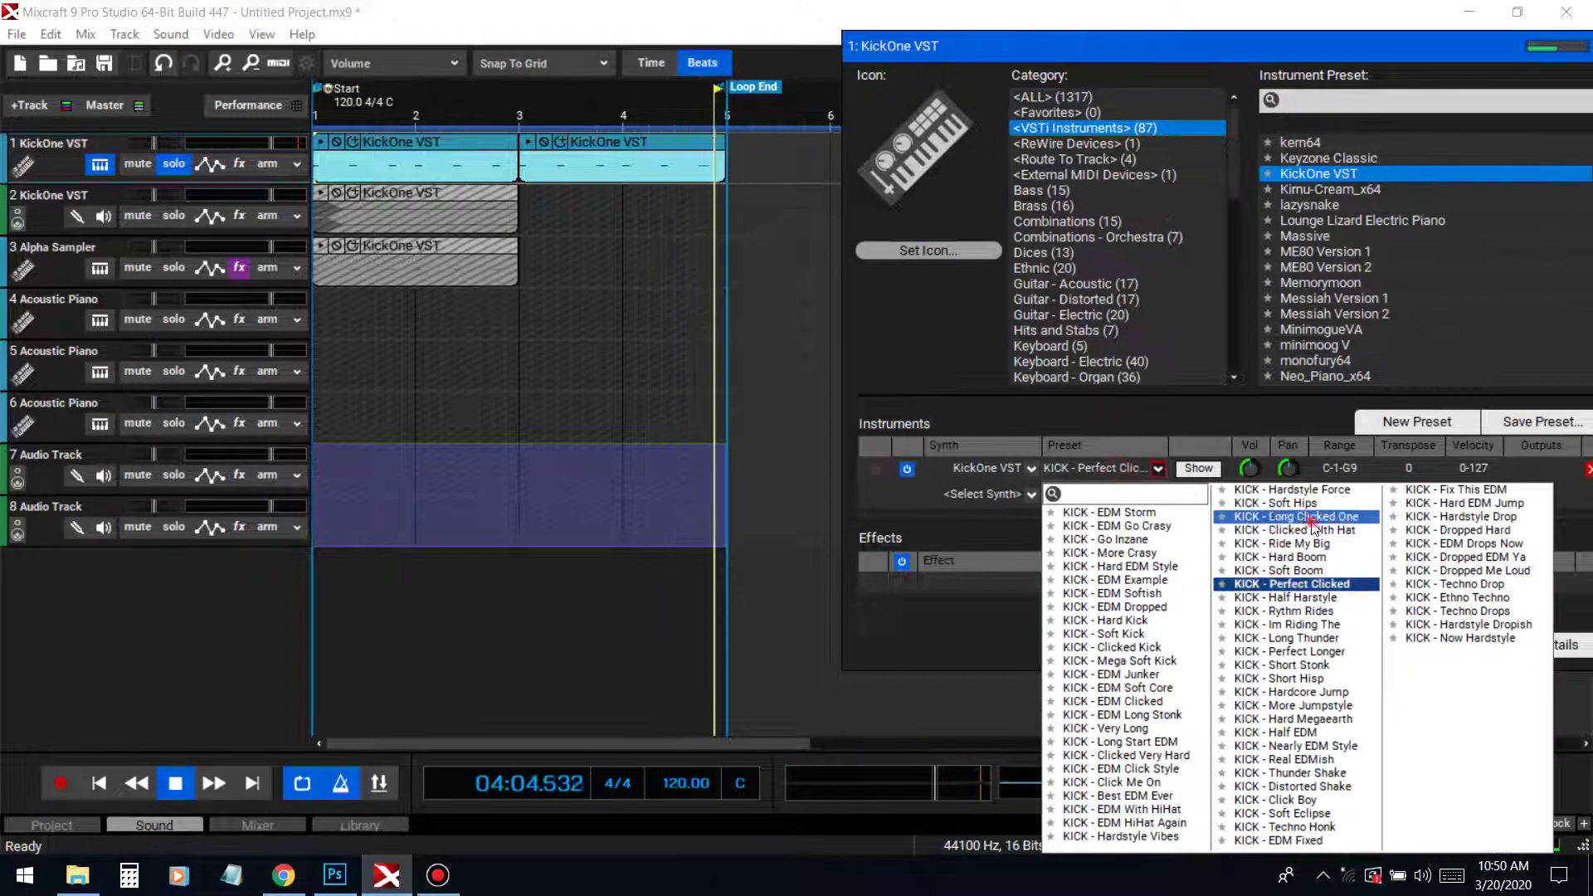
click(1311, 517)
click(1113, 469)
click(1276, 502)
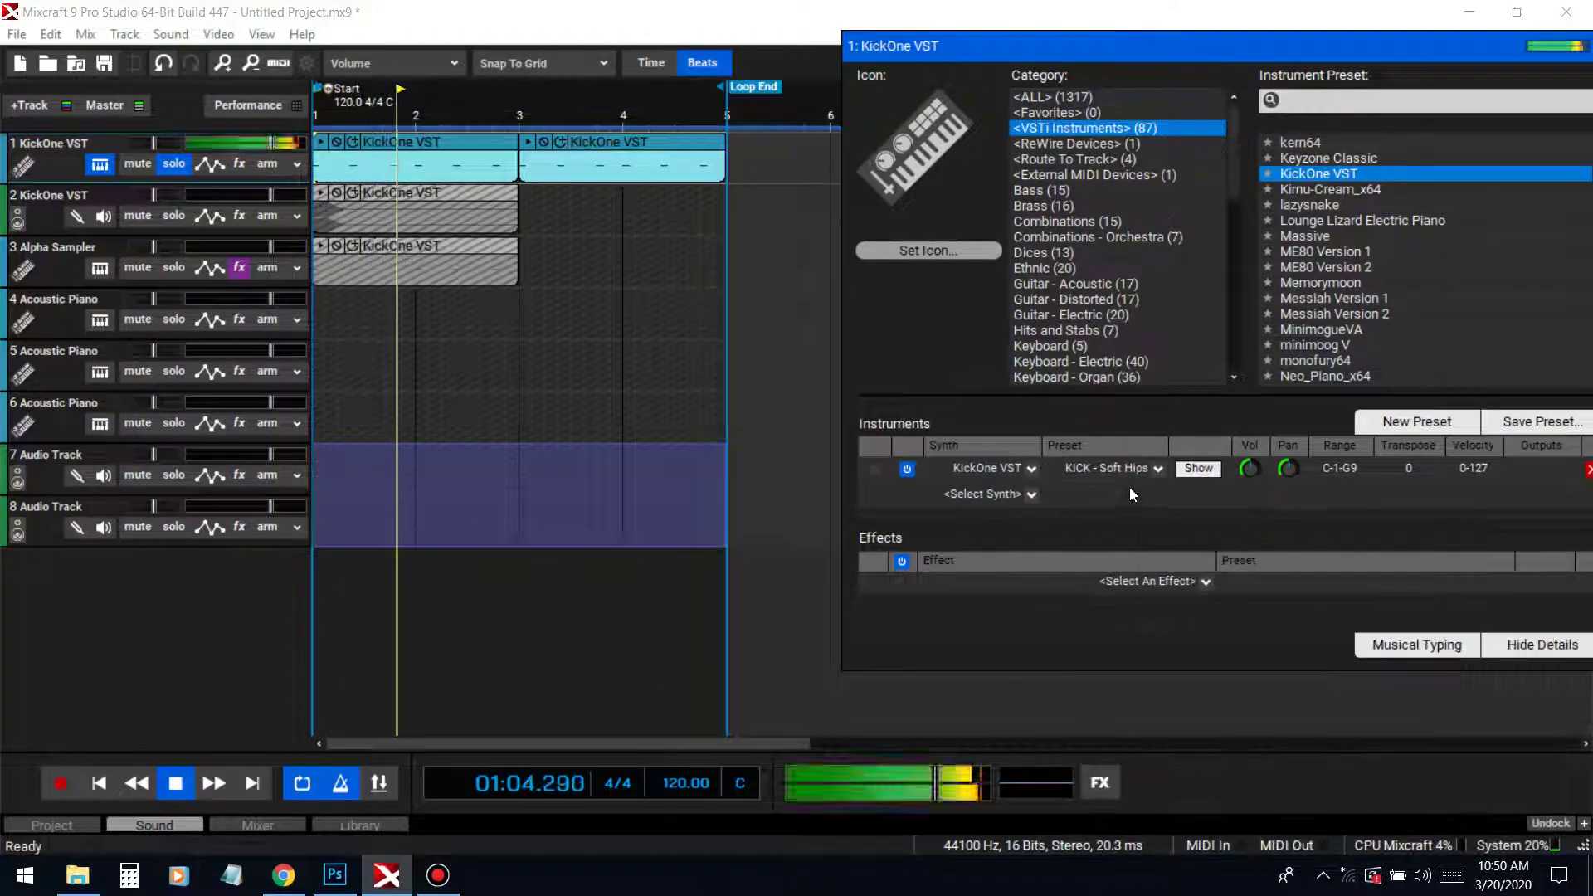
click(1121, 469)
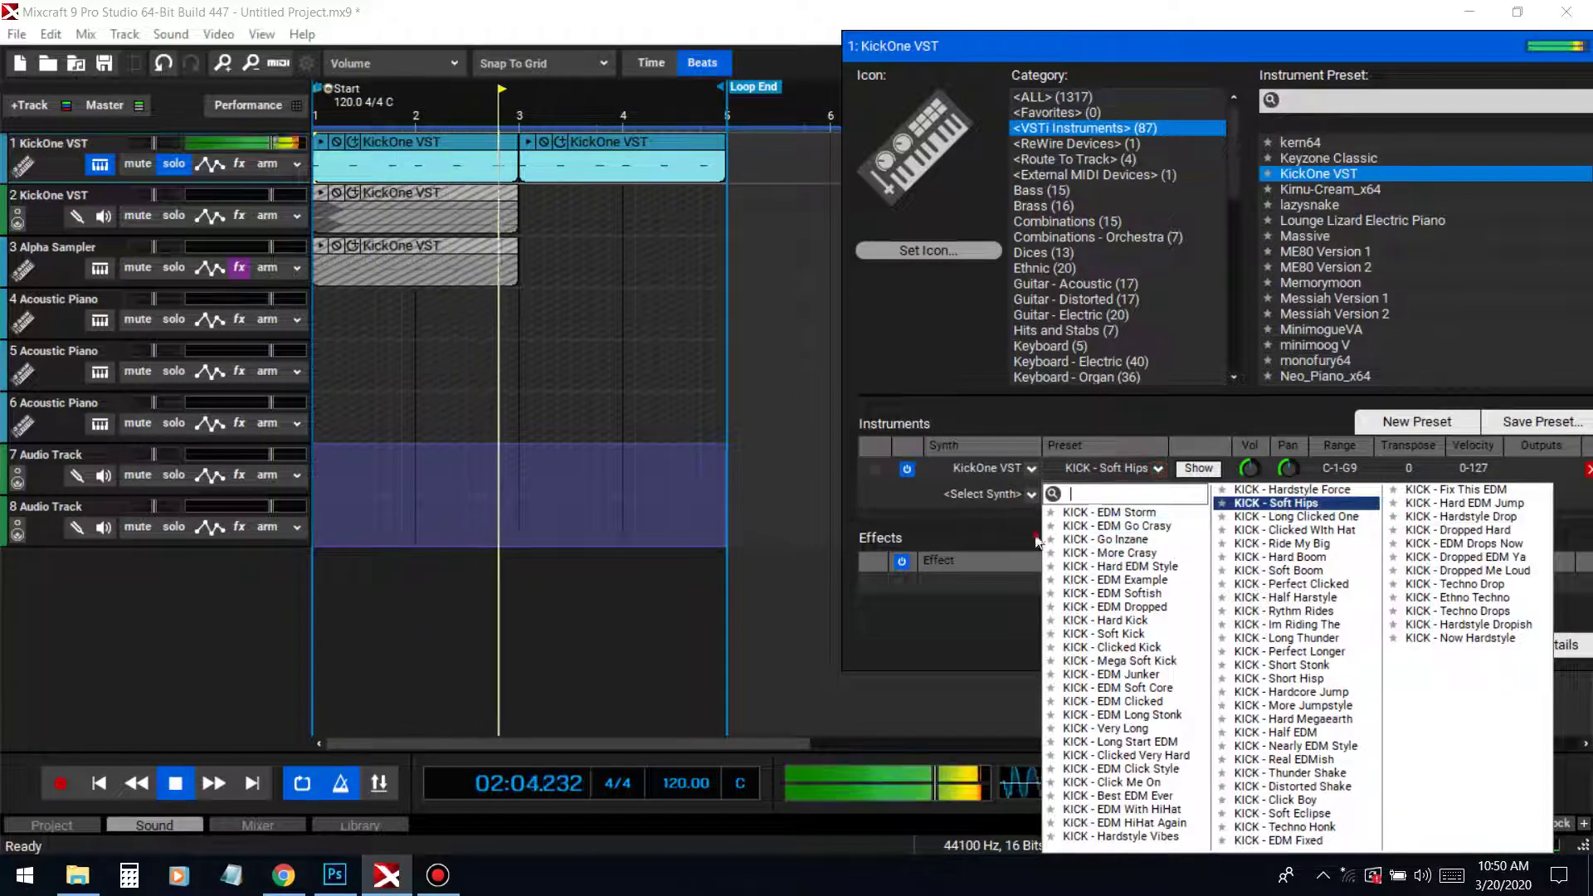
click(1034, 541)
Try Best EDM Ever, Techno Drops, EDM Example and More Crasy, then settle on KICK - Hardstyle Dropish
click(1197, 468)
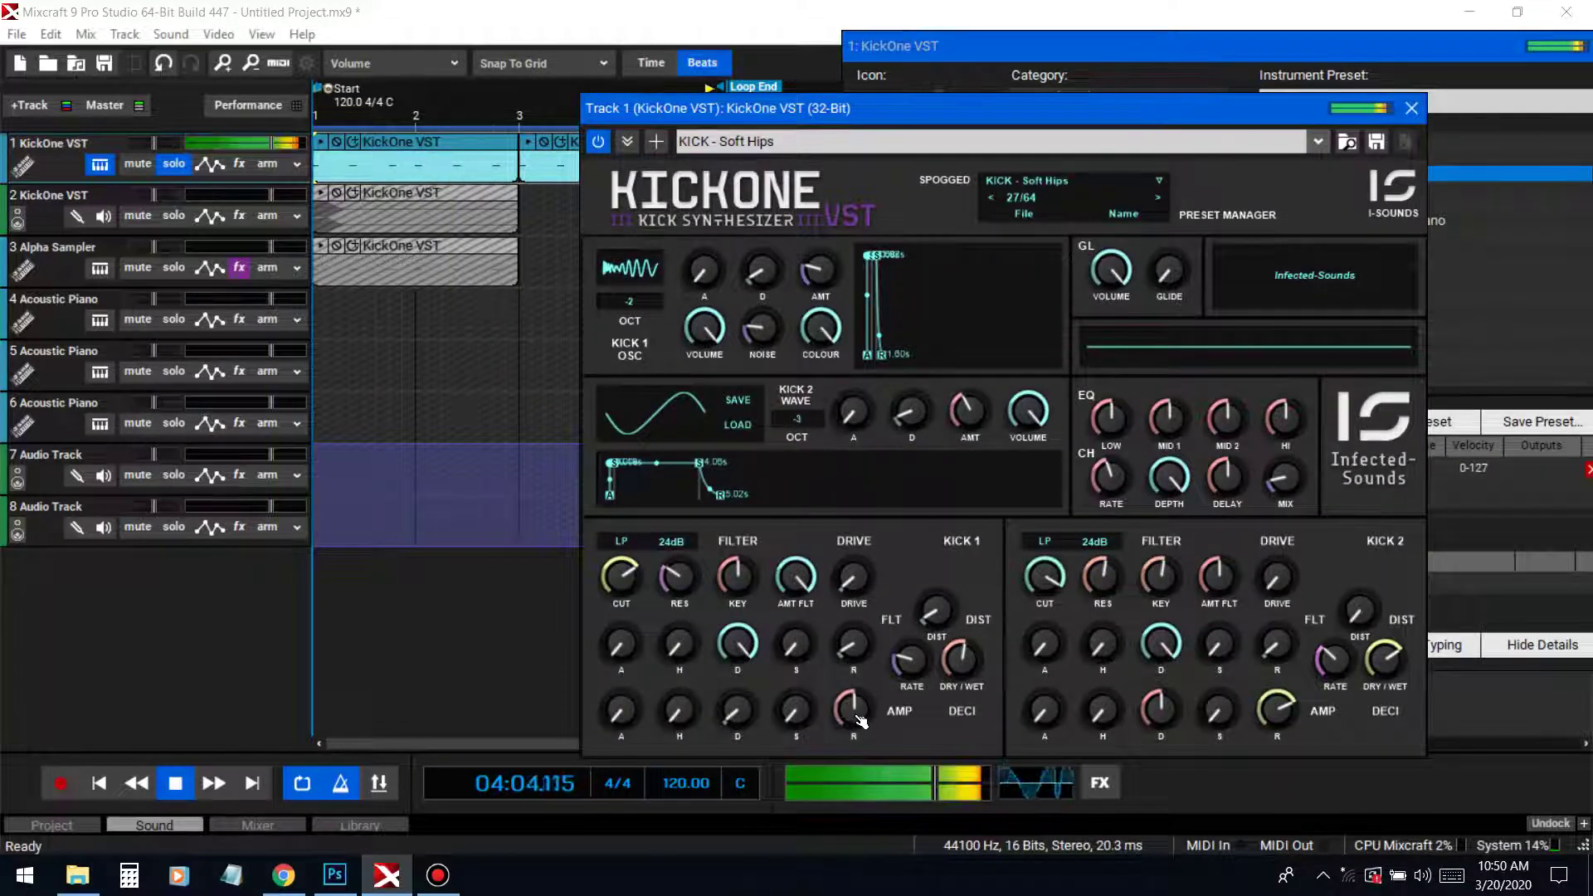
click(1412, 108)
click(1113, 470)
click(1079, 755)
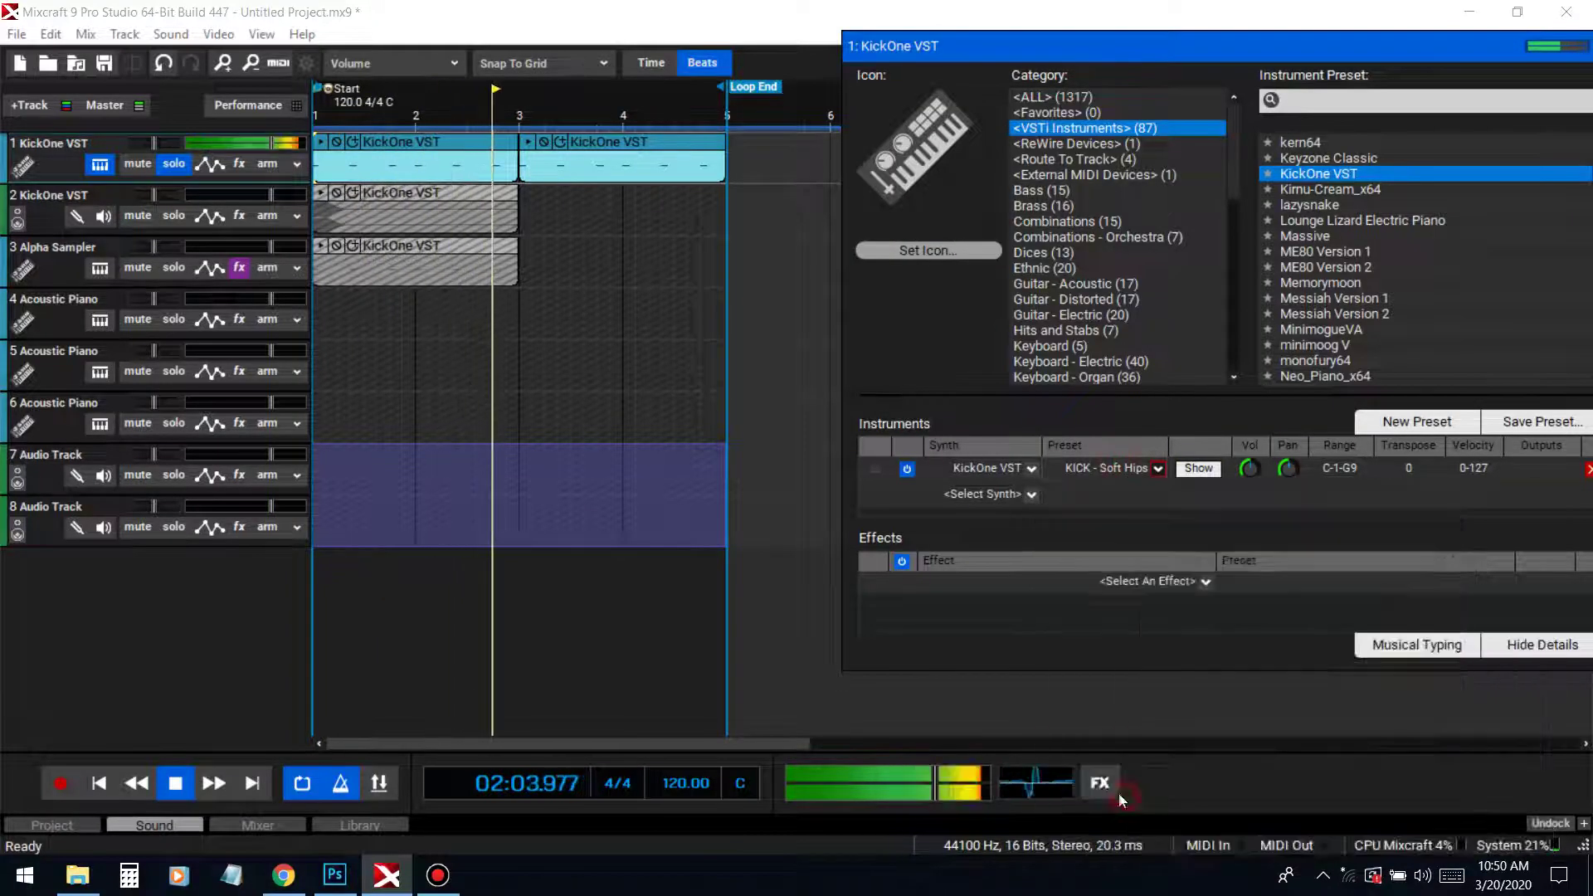
click(1084, 472)
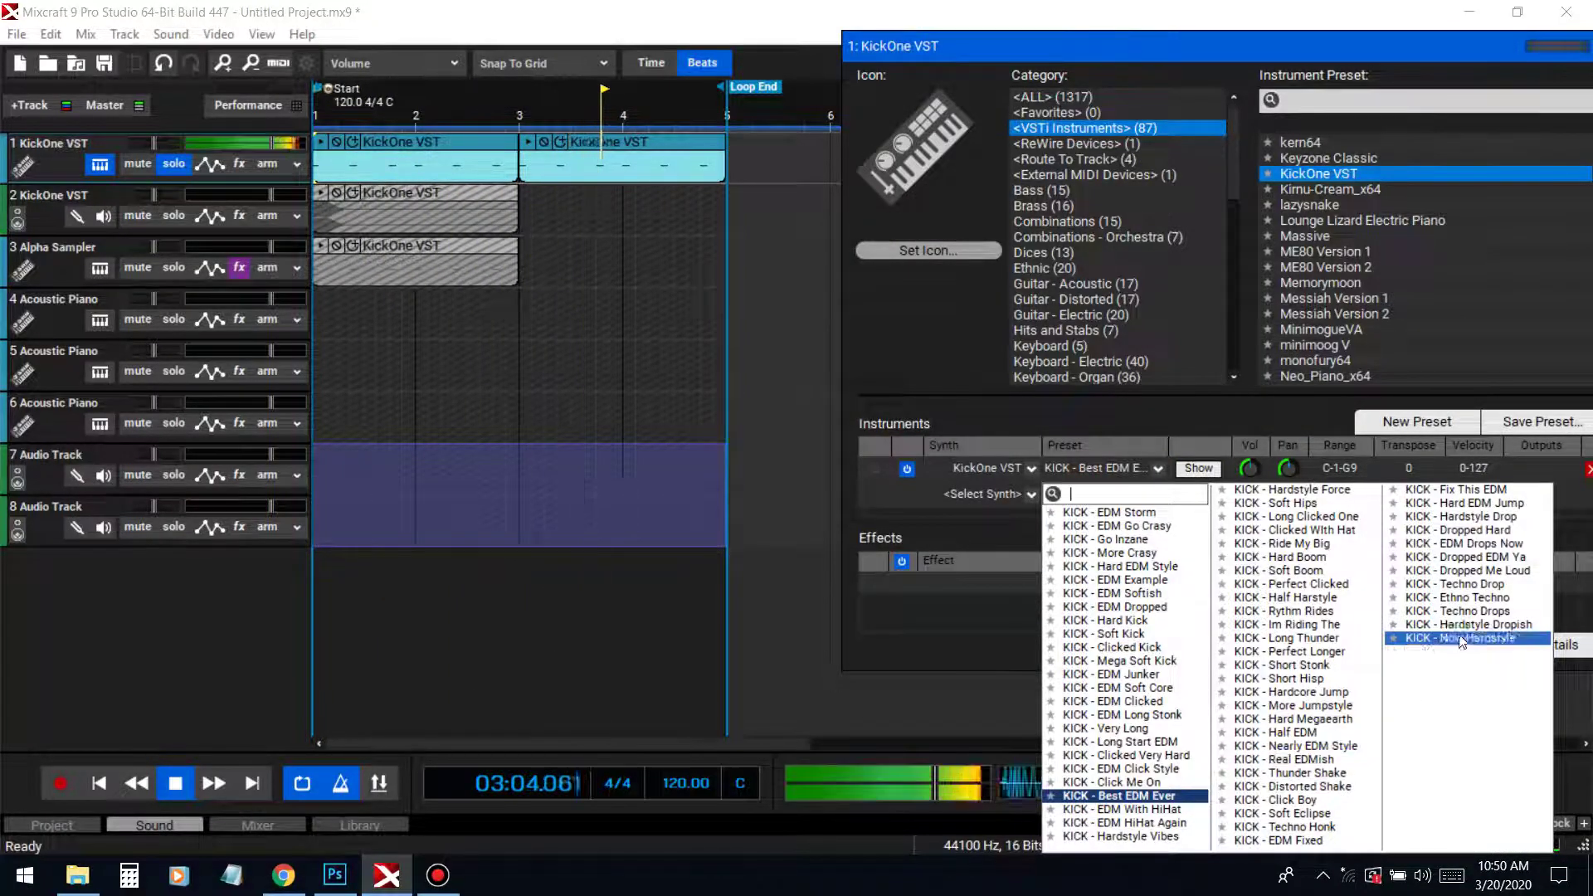
click(1455, 614)
click(1091, 471)
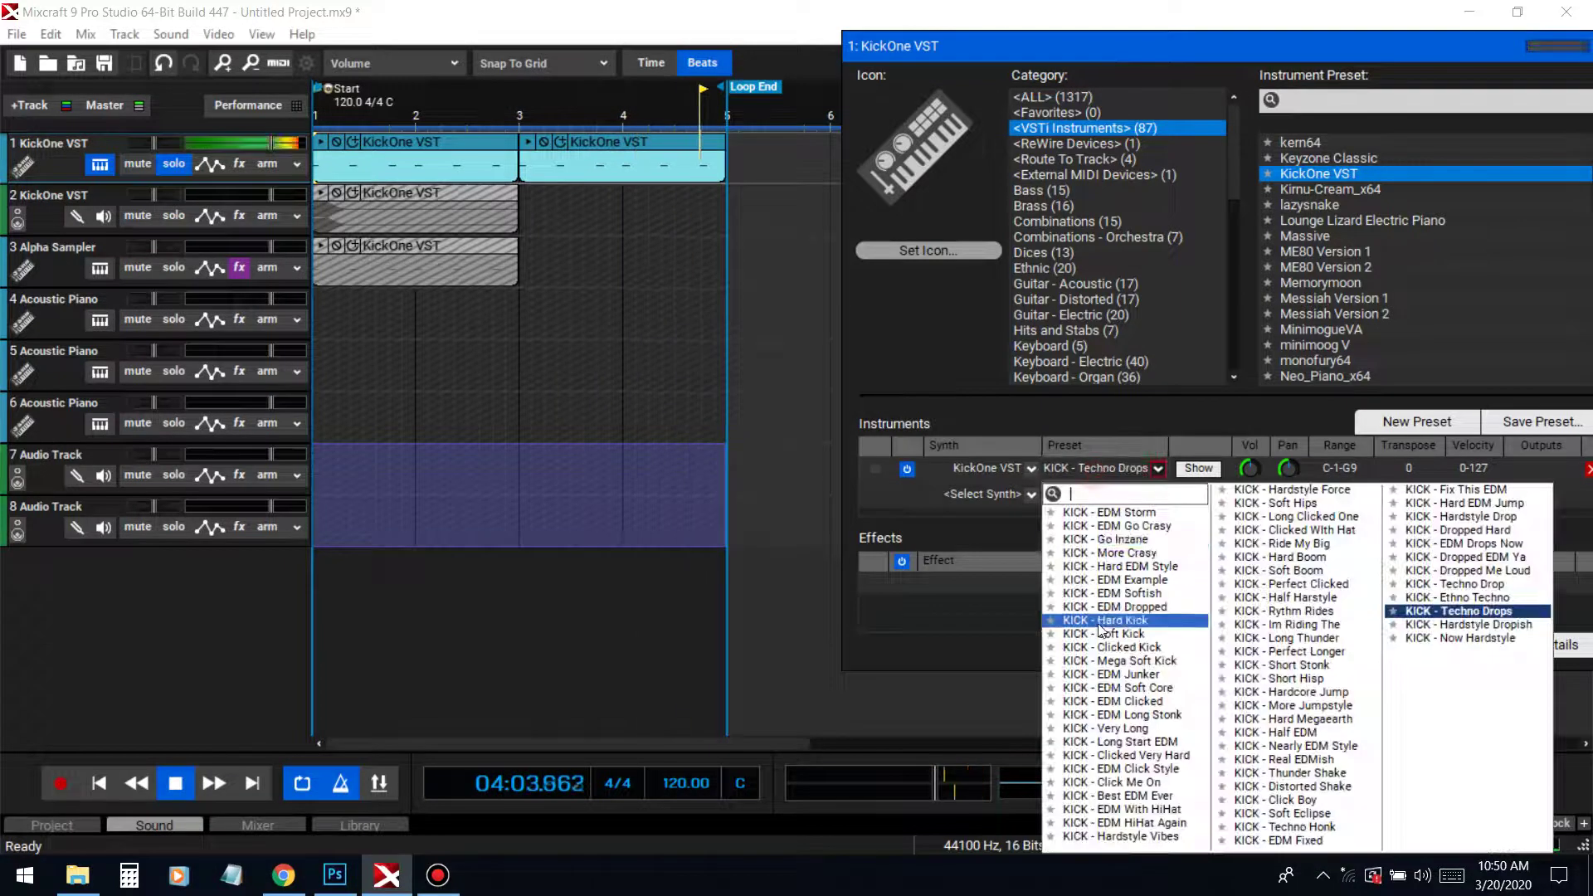
click(1107, 586)
click(1116, 467)
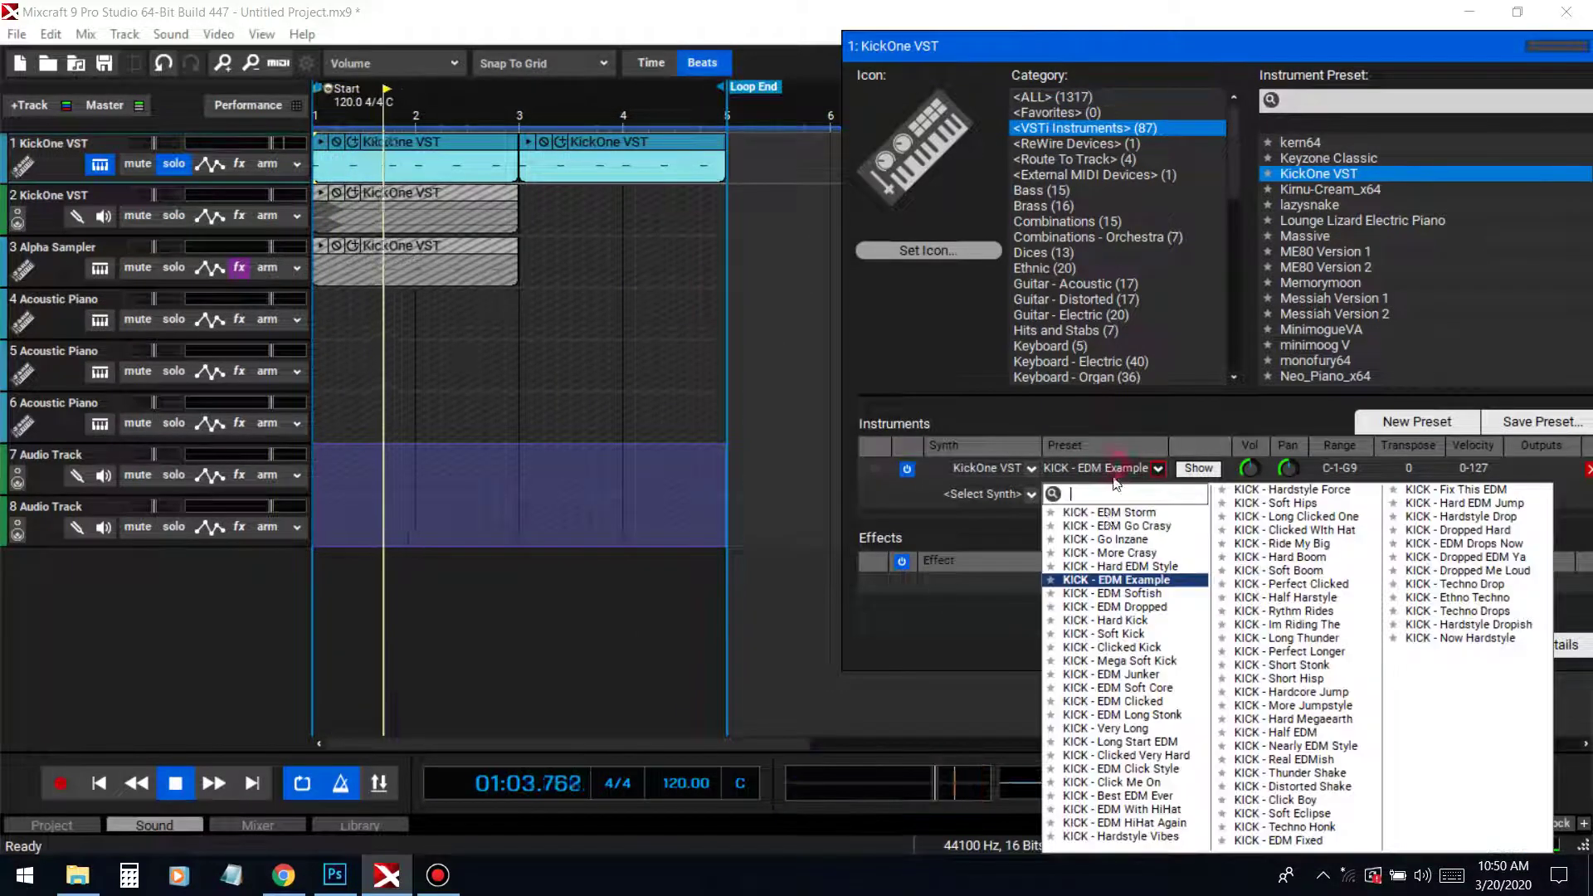
click(1117, 553)
click(1085, 470)
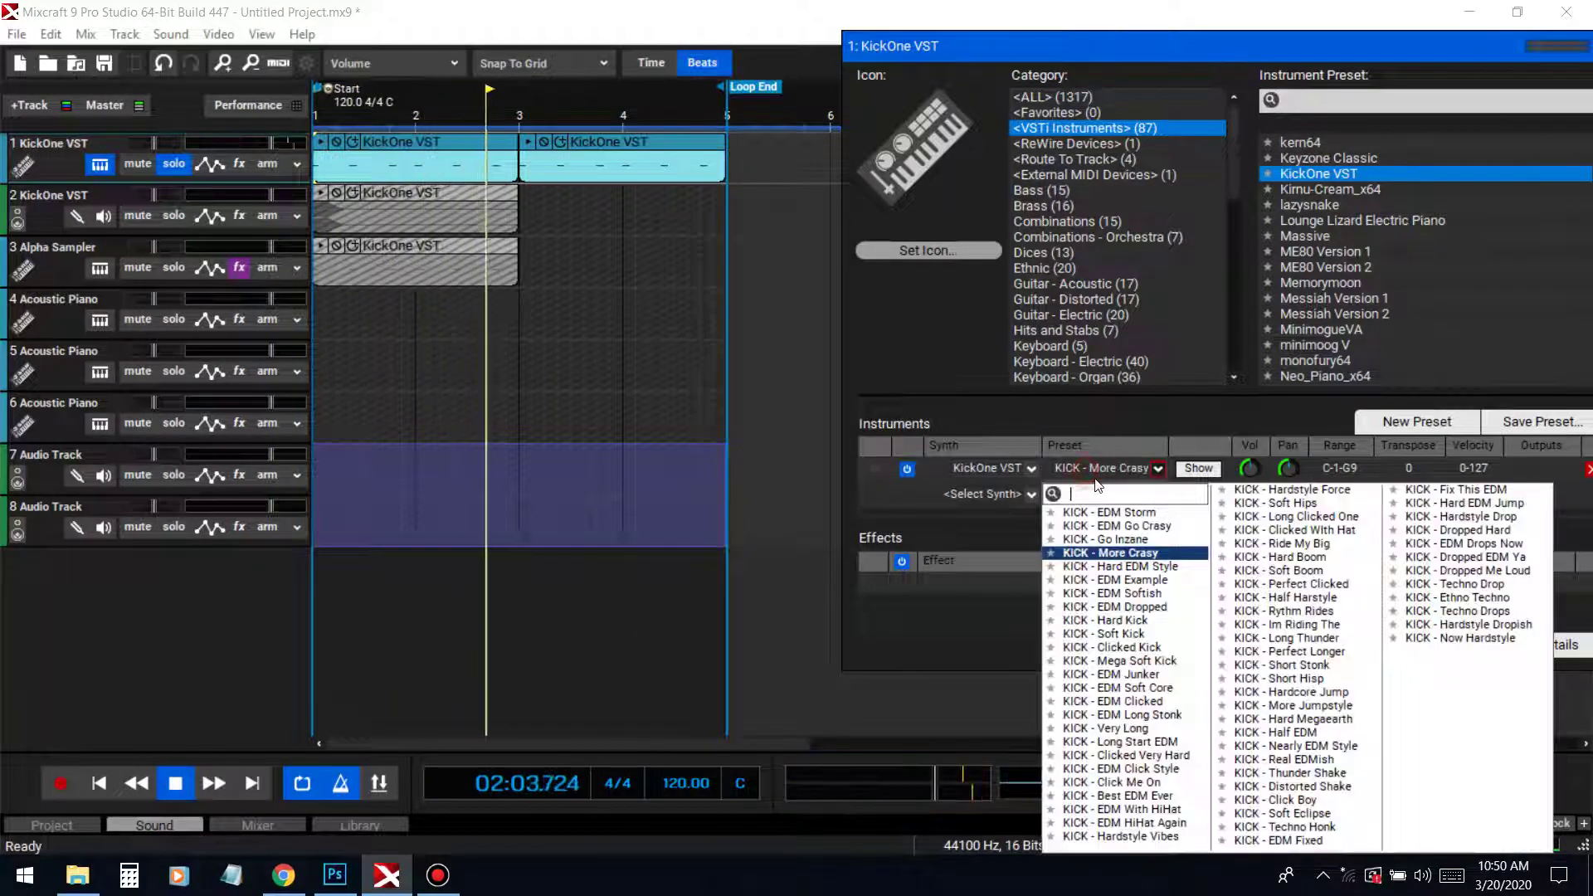
click(1460, 624)
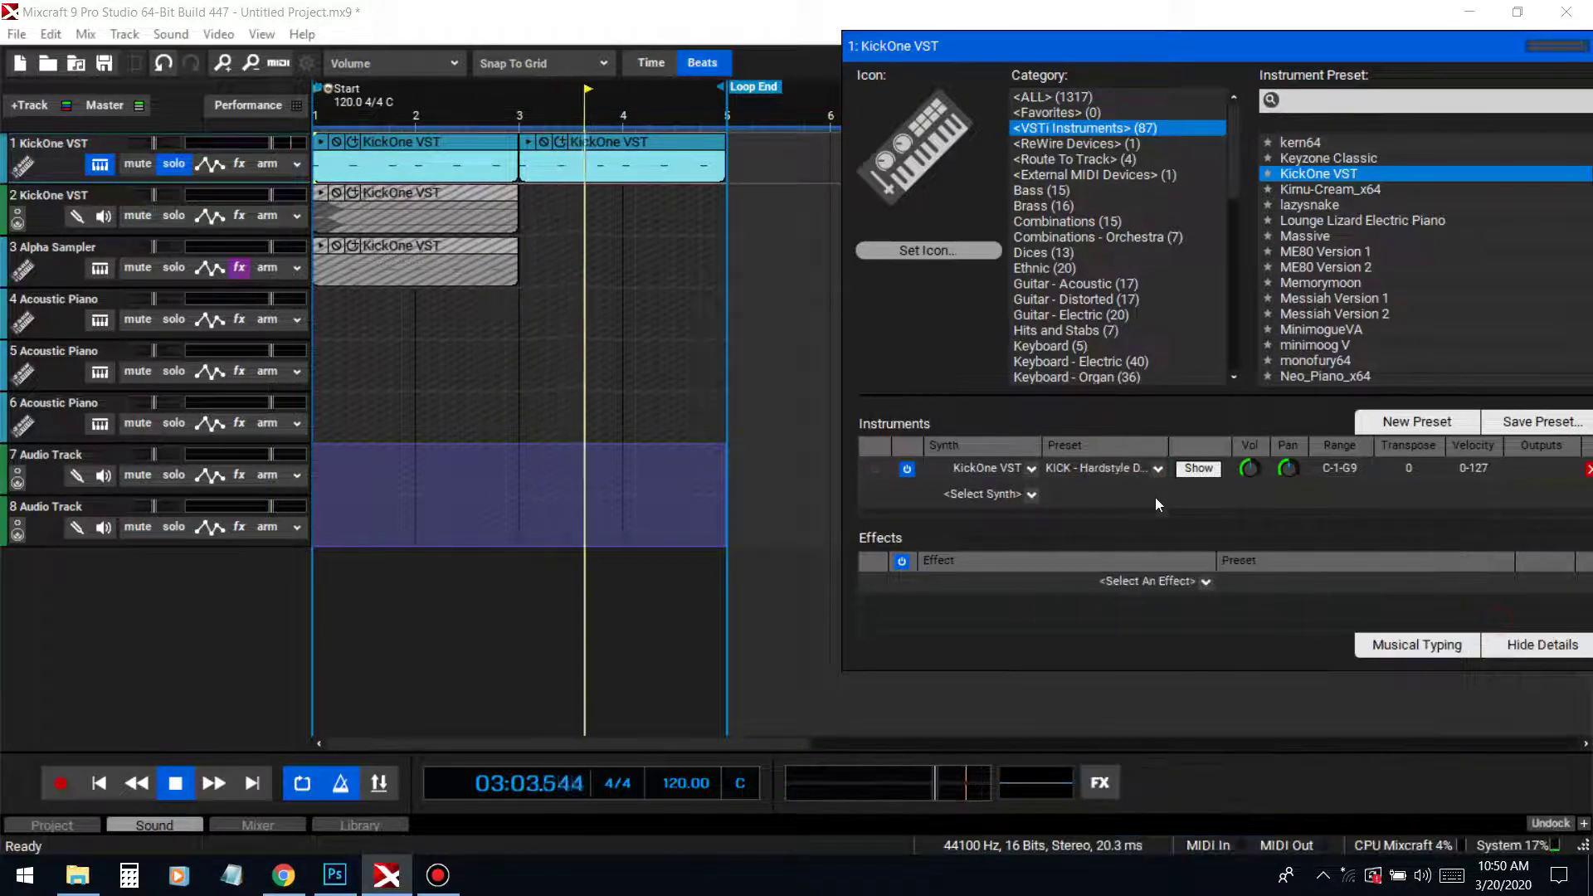
While replaying from the start, raise KickOne's Kick 1 AMP R and lower Kick 2 AMP D
click(1217, 473)
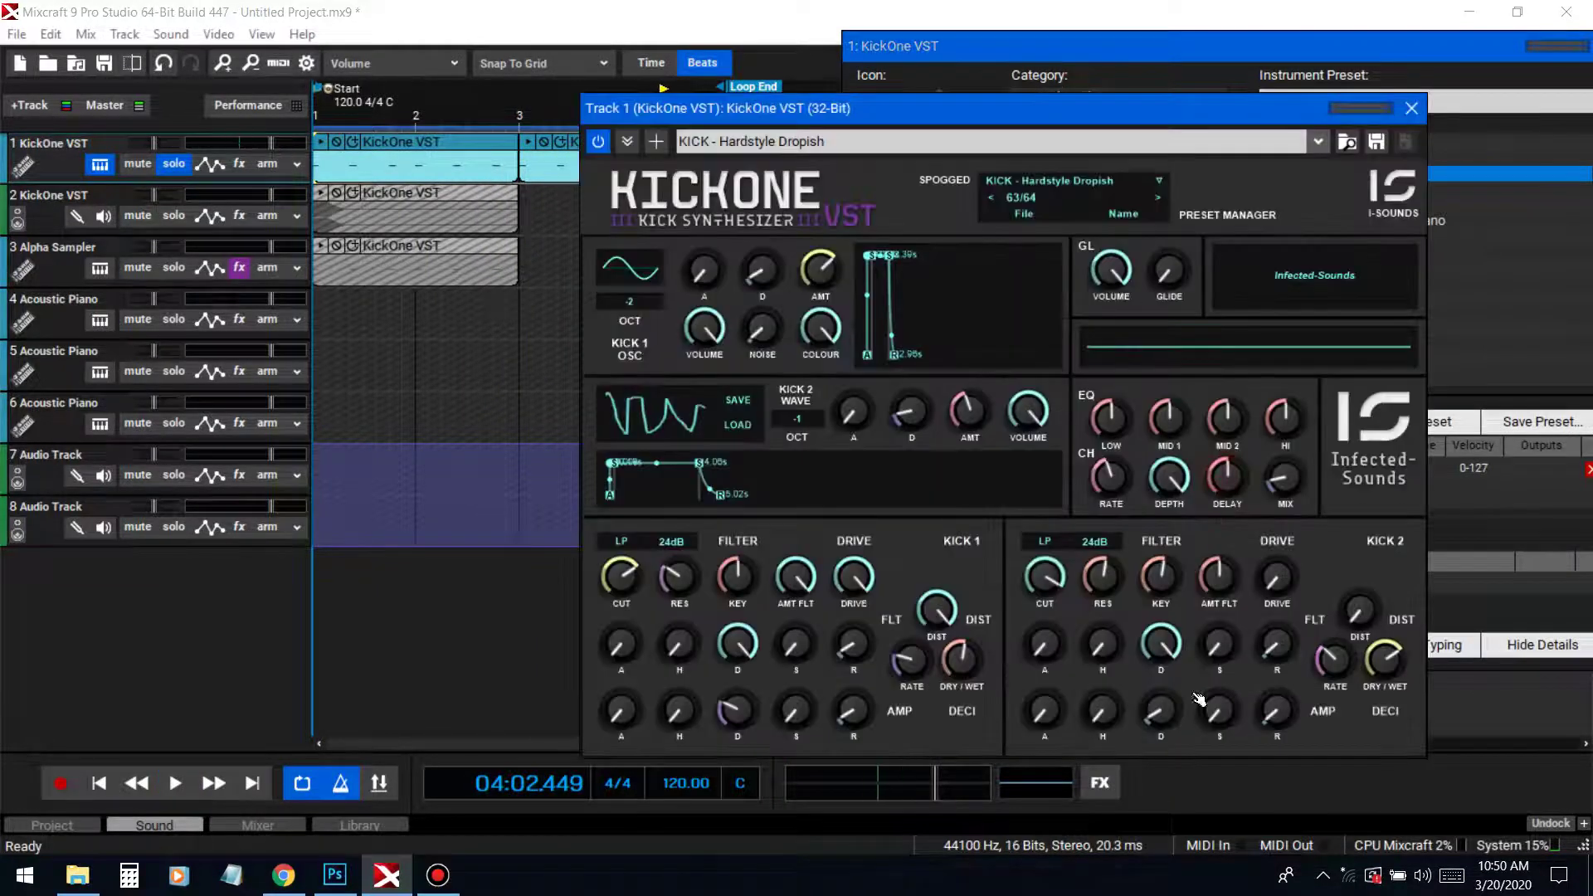
click(97, 788)
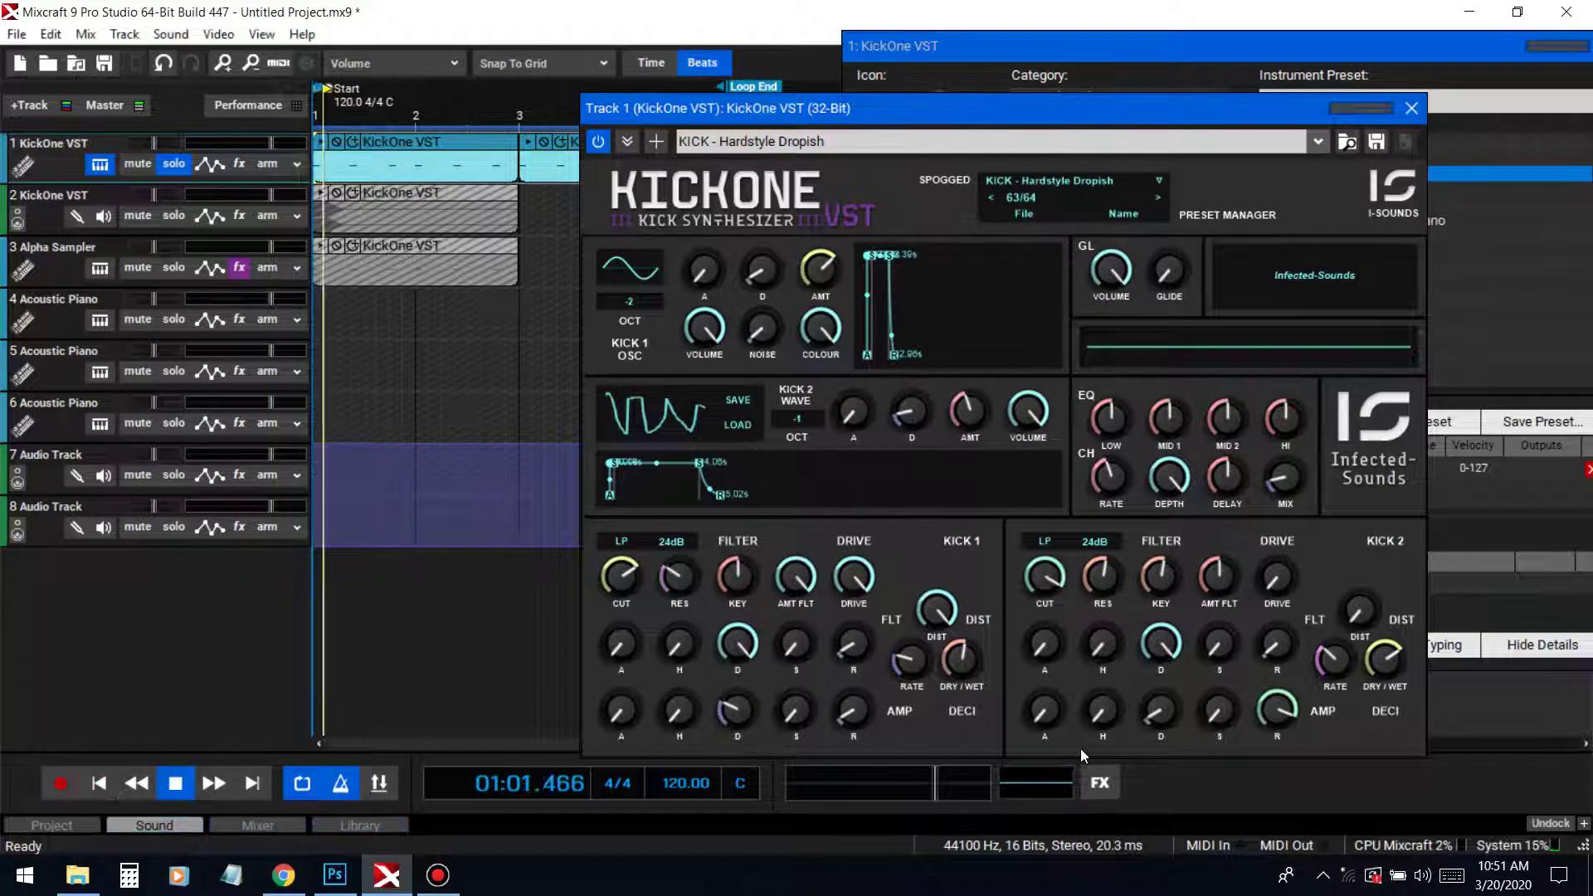
click(86, 795)
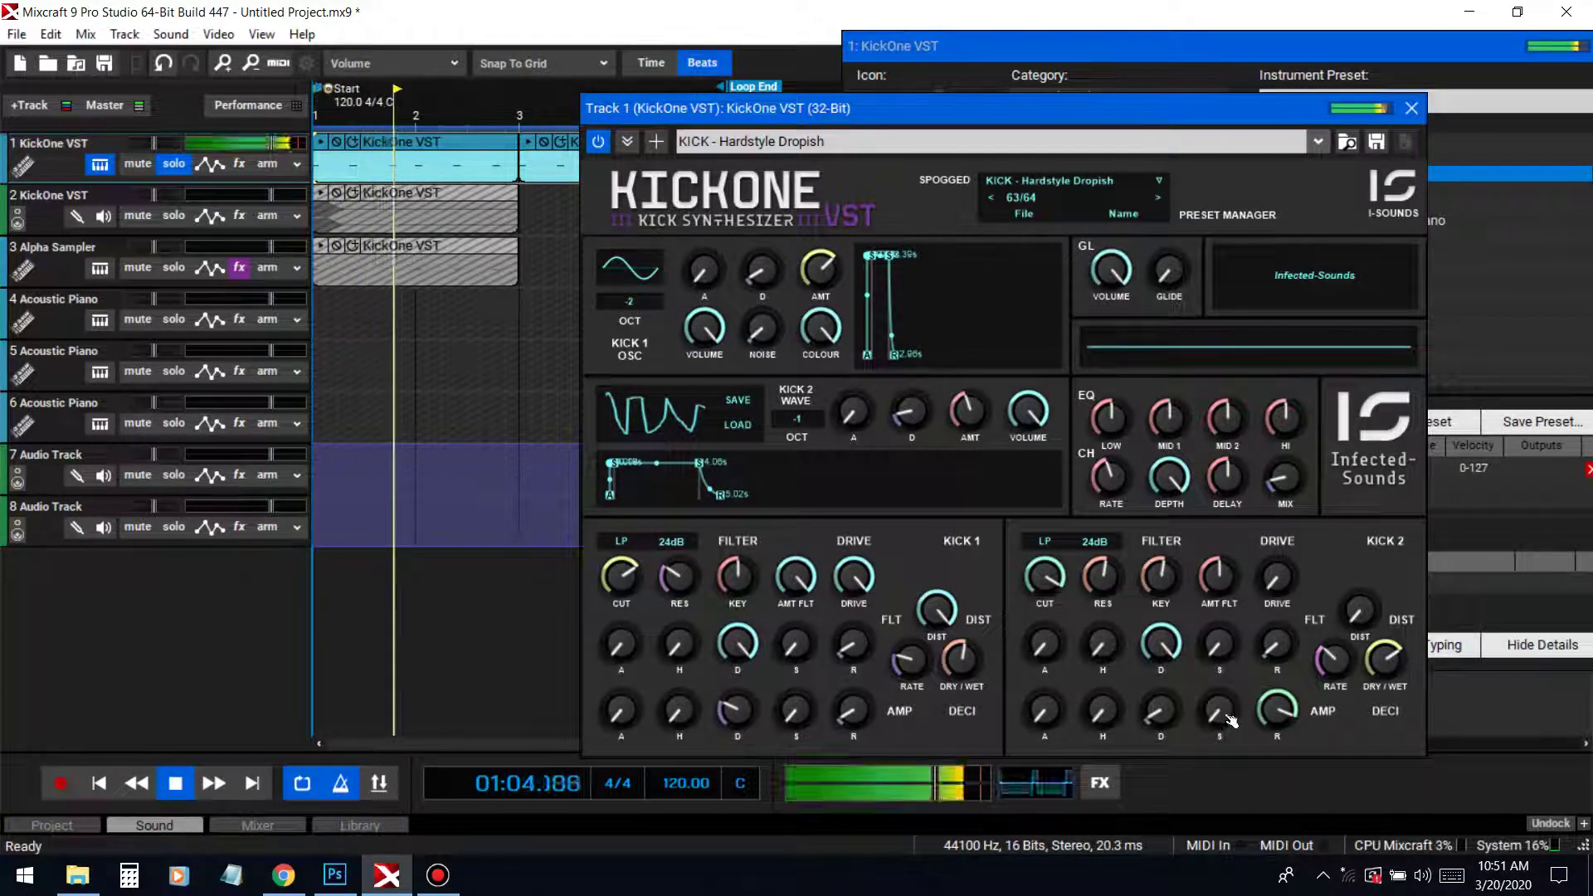
drag(858, 727, 858, 718)
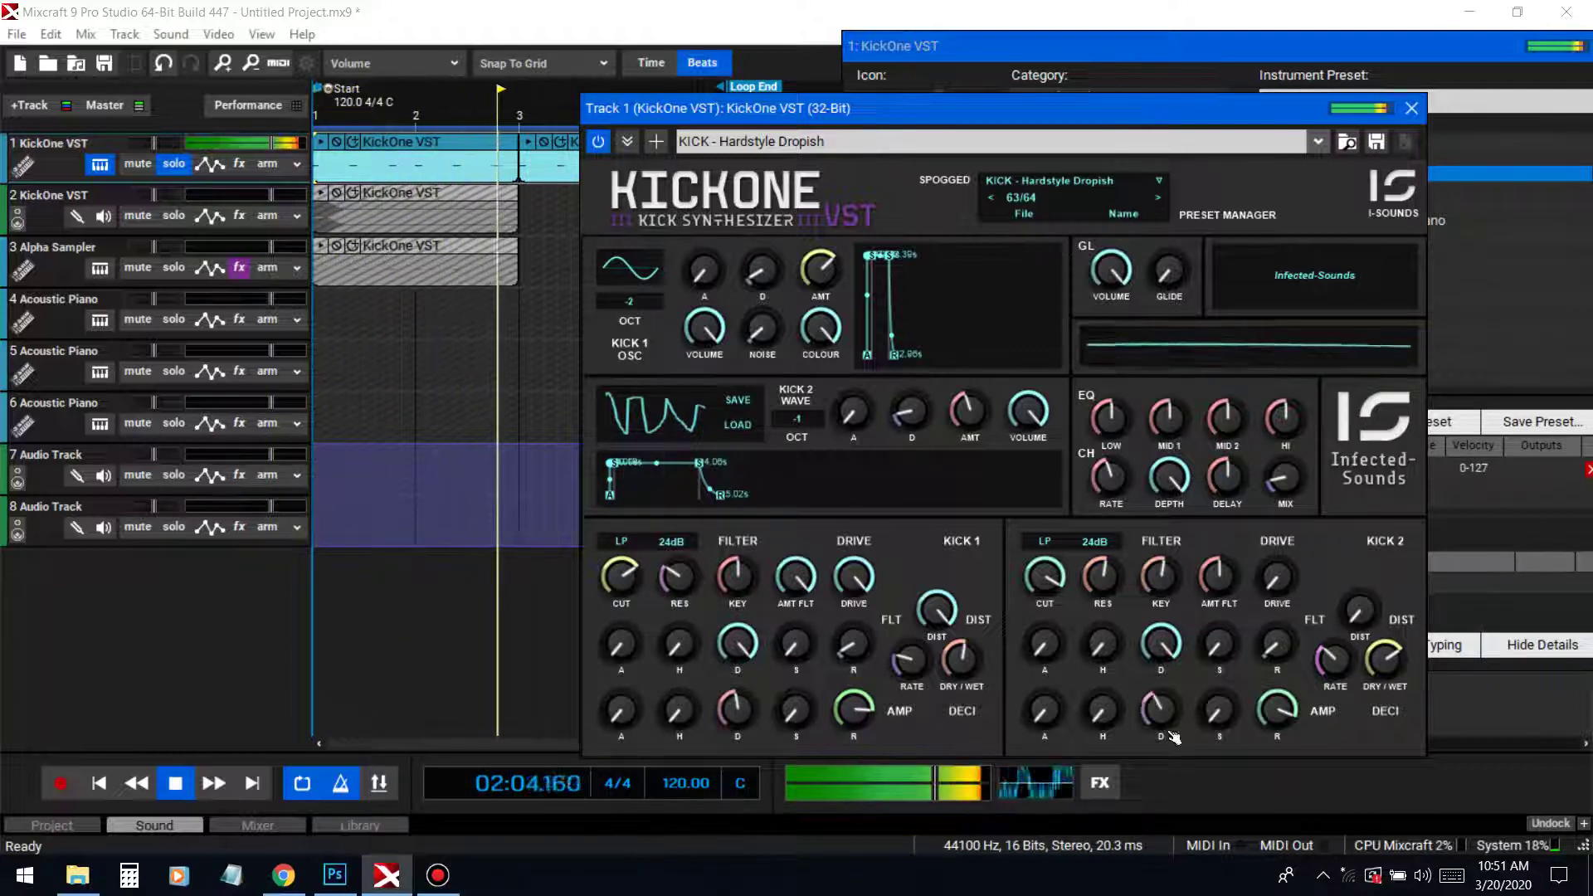
drag(1155, 715, 1164, 767)
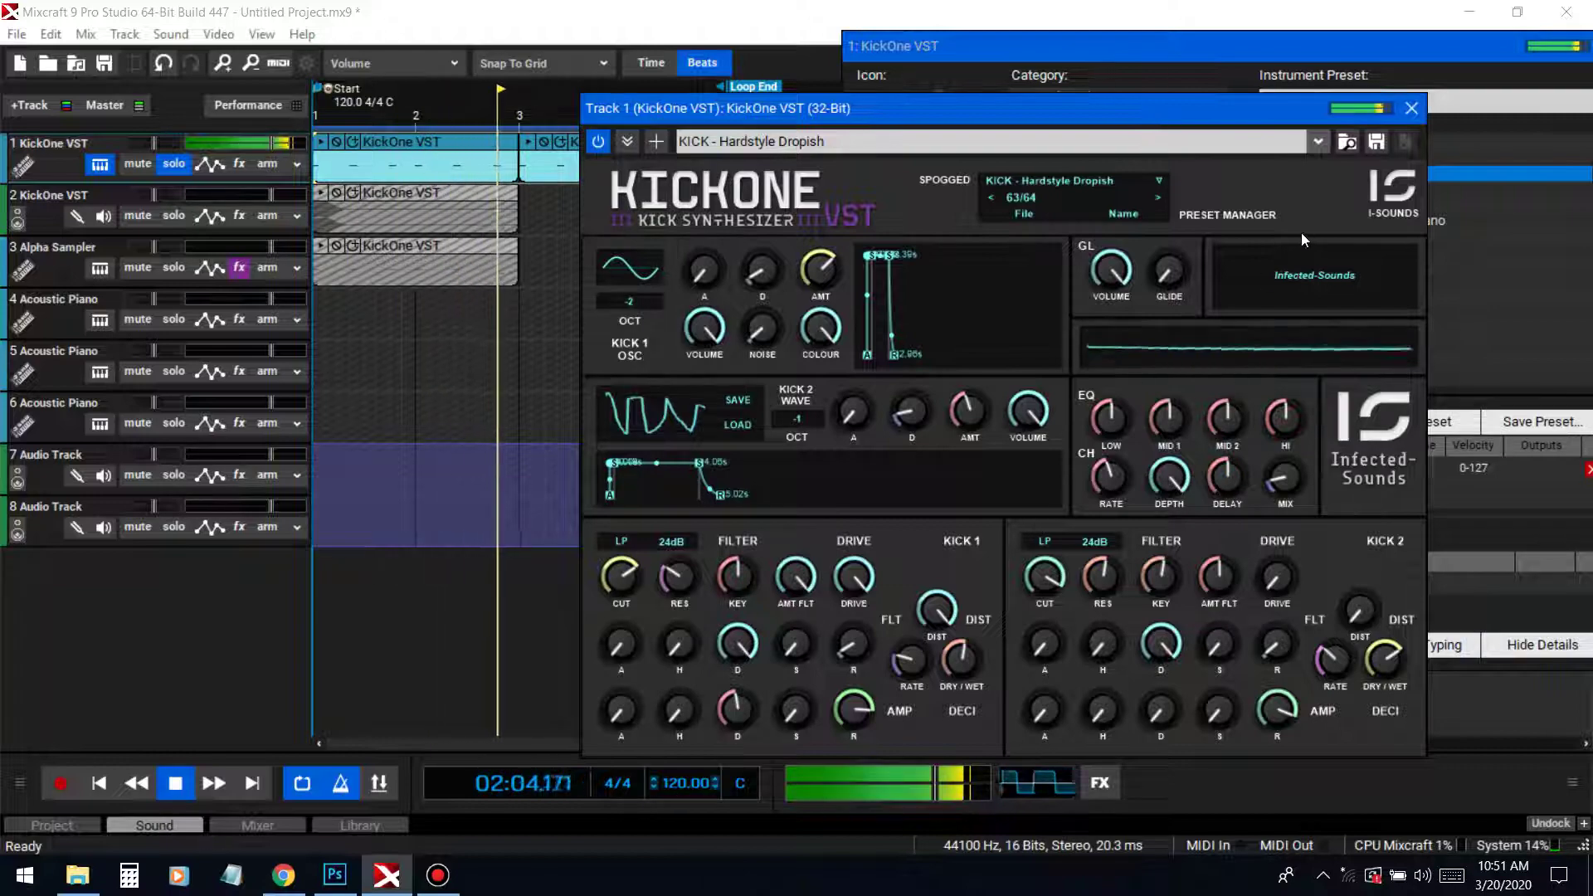
key(space)
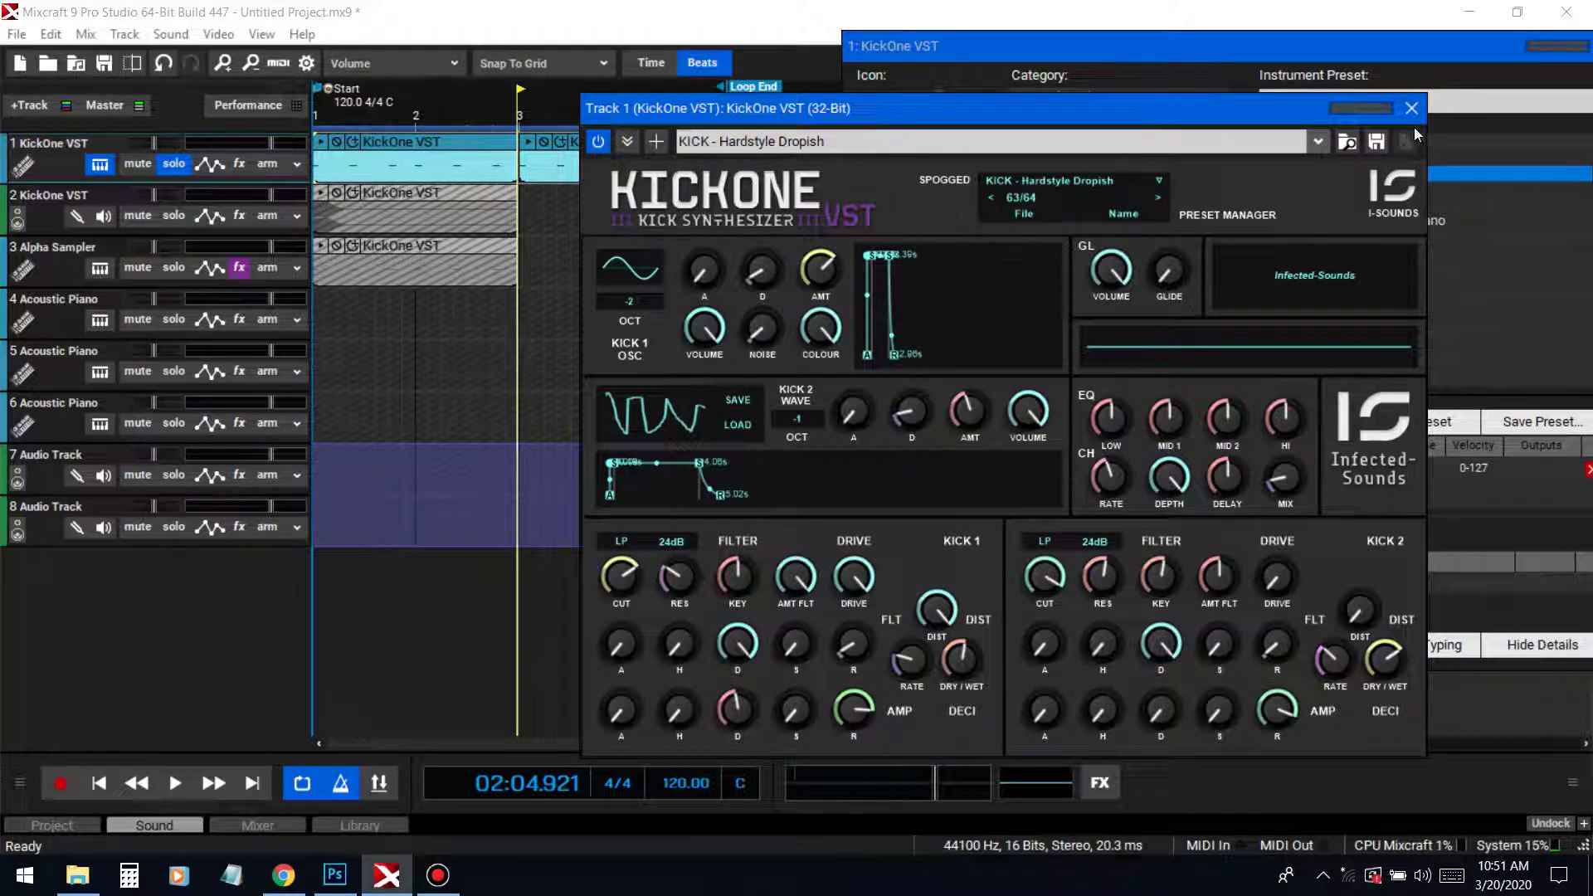
drag(1418, 48, 1102, 94)
In the piano roll, extend the first C3 kick note to the next note and raise the second to C#3
click(1288, 94)
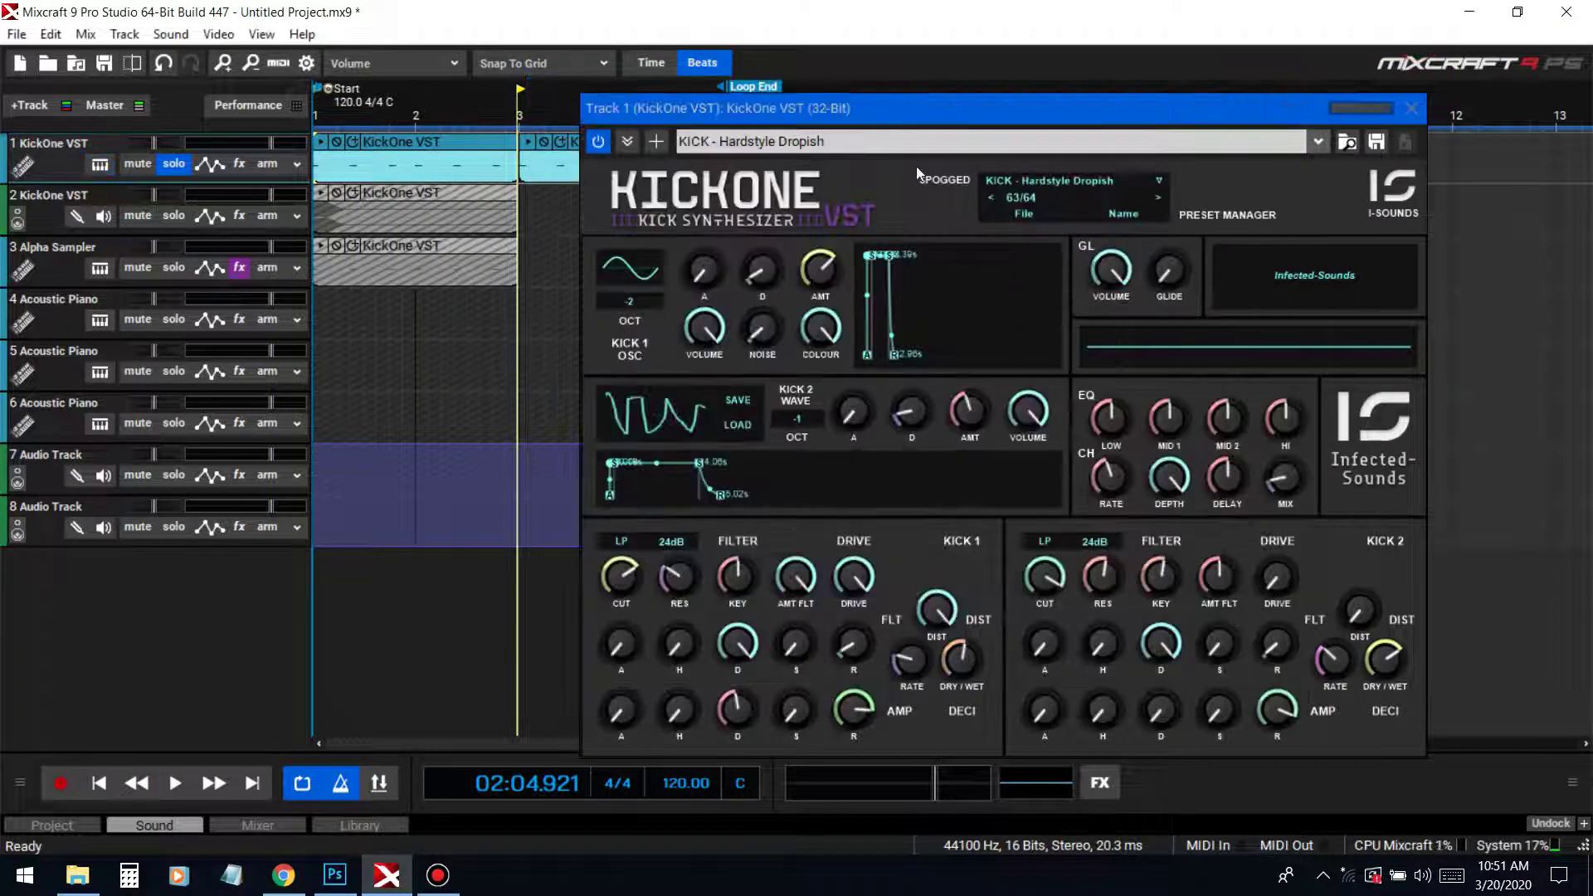
double_click(470, 156)
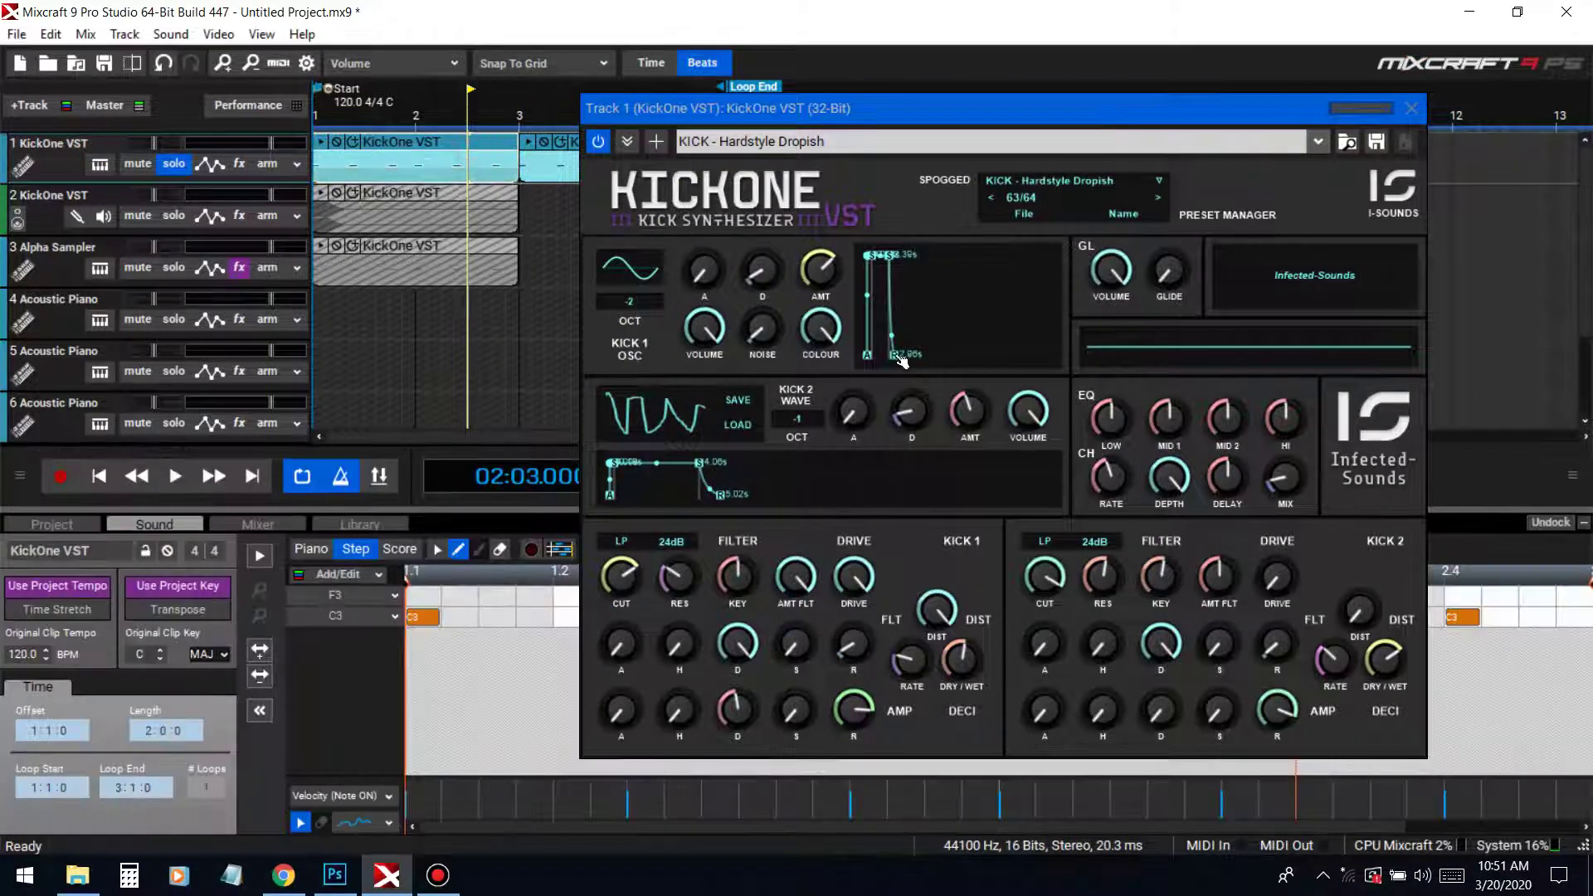
click(1411, 108)
click(310, 551)
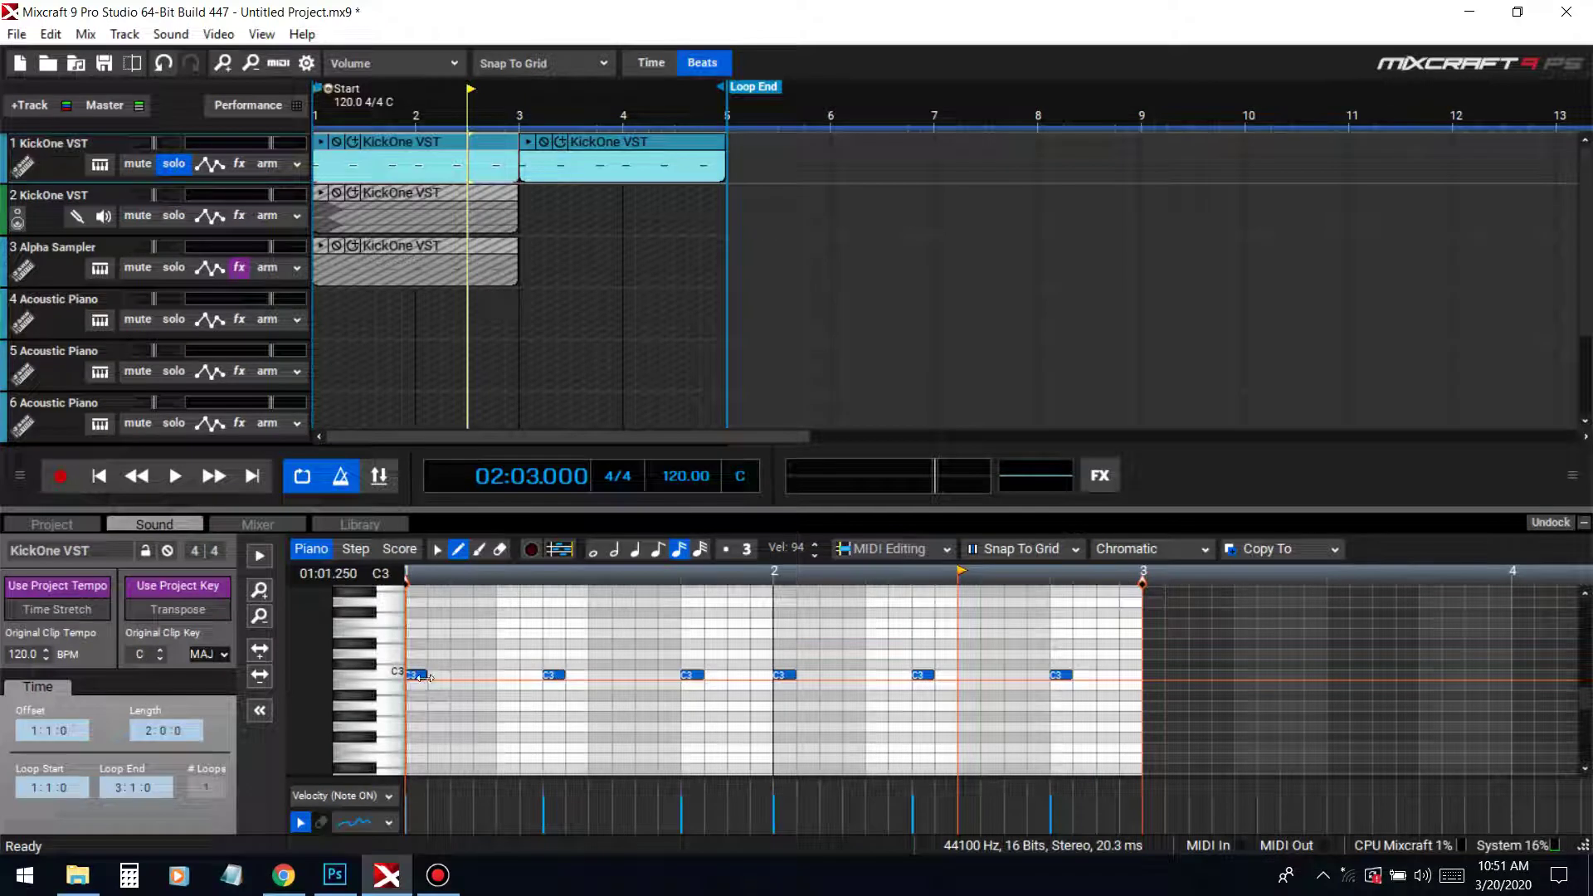
drag(507, 679, 579, 688)
key(Up)
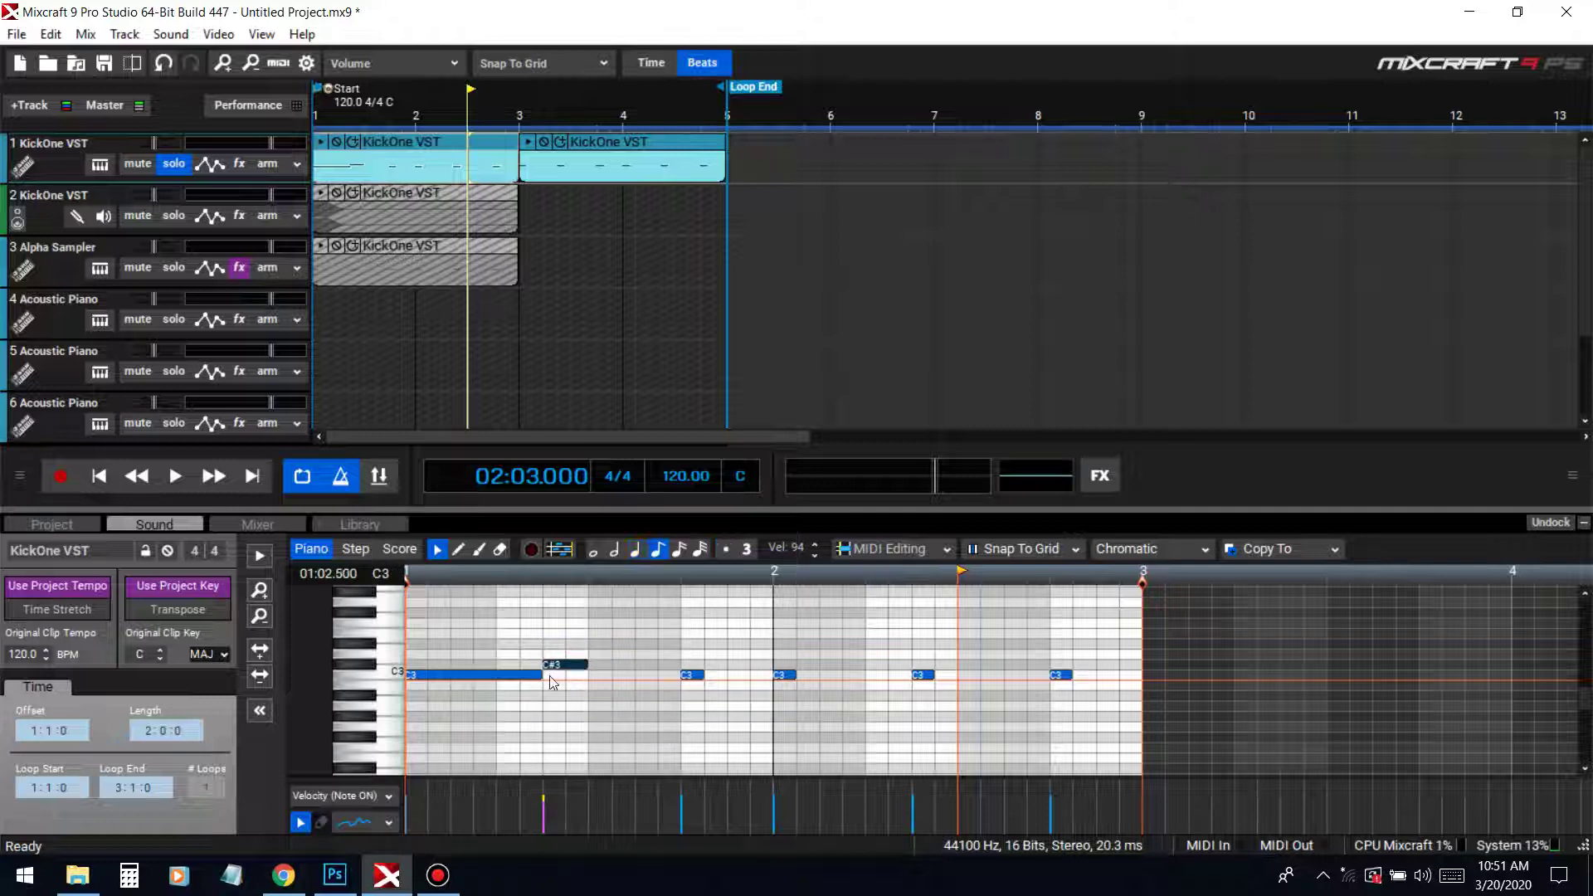
click(100, 477)
click(259, 557)
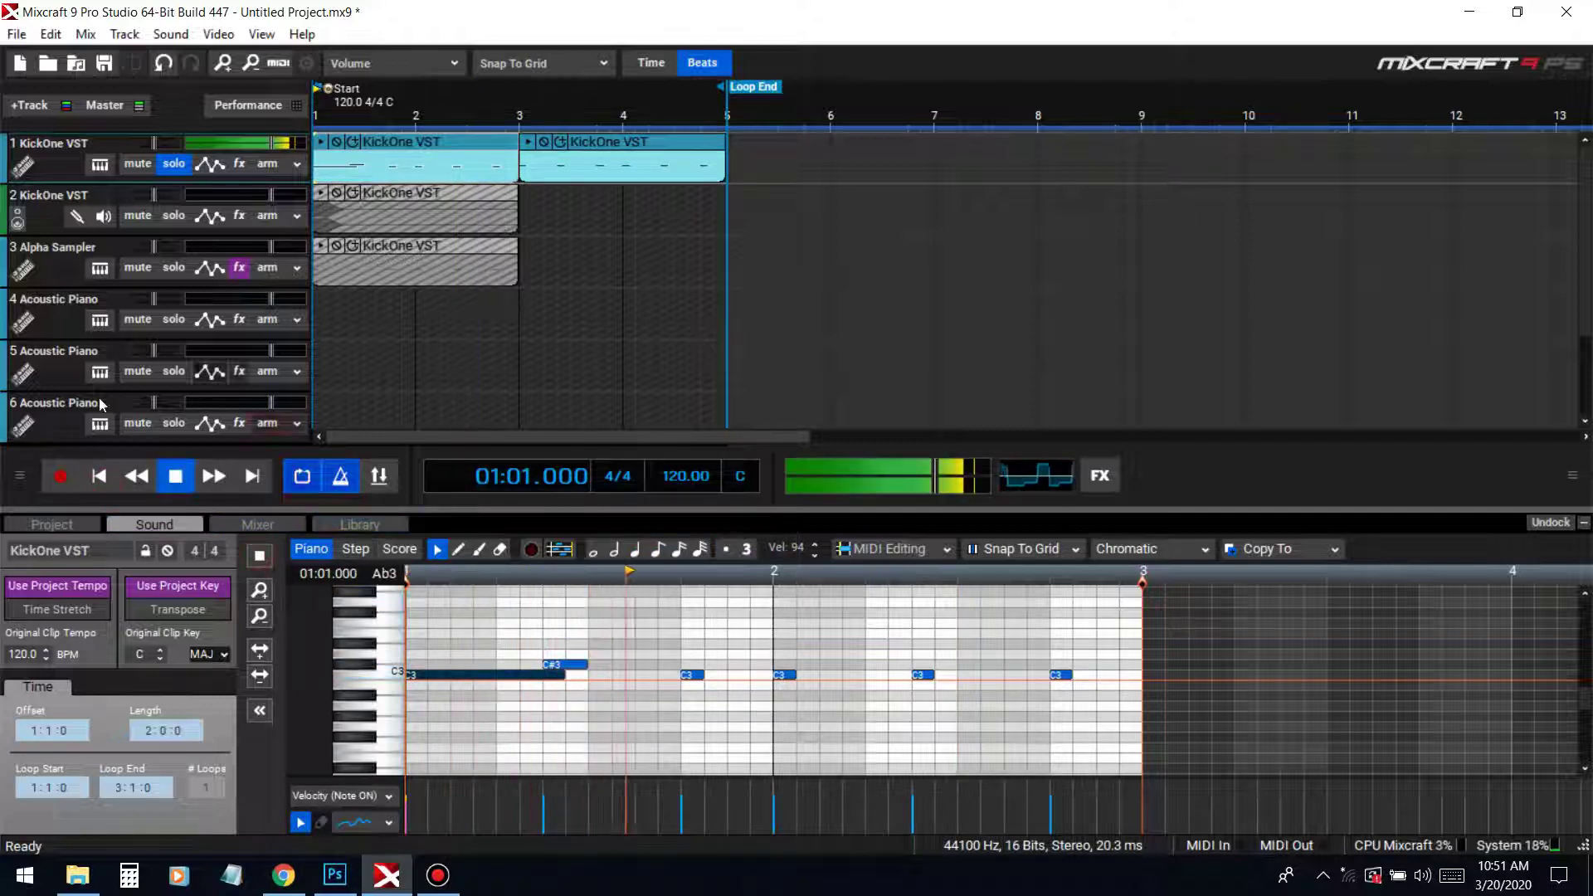
Turn KickOne's GLIDE knob up past centre while auditioning the clip
click(99, 165)
click(881, 514)
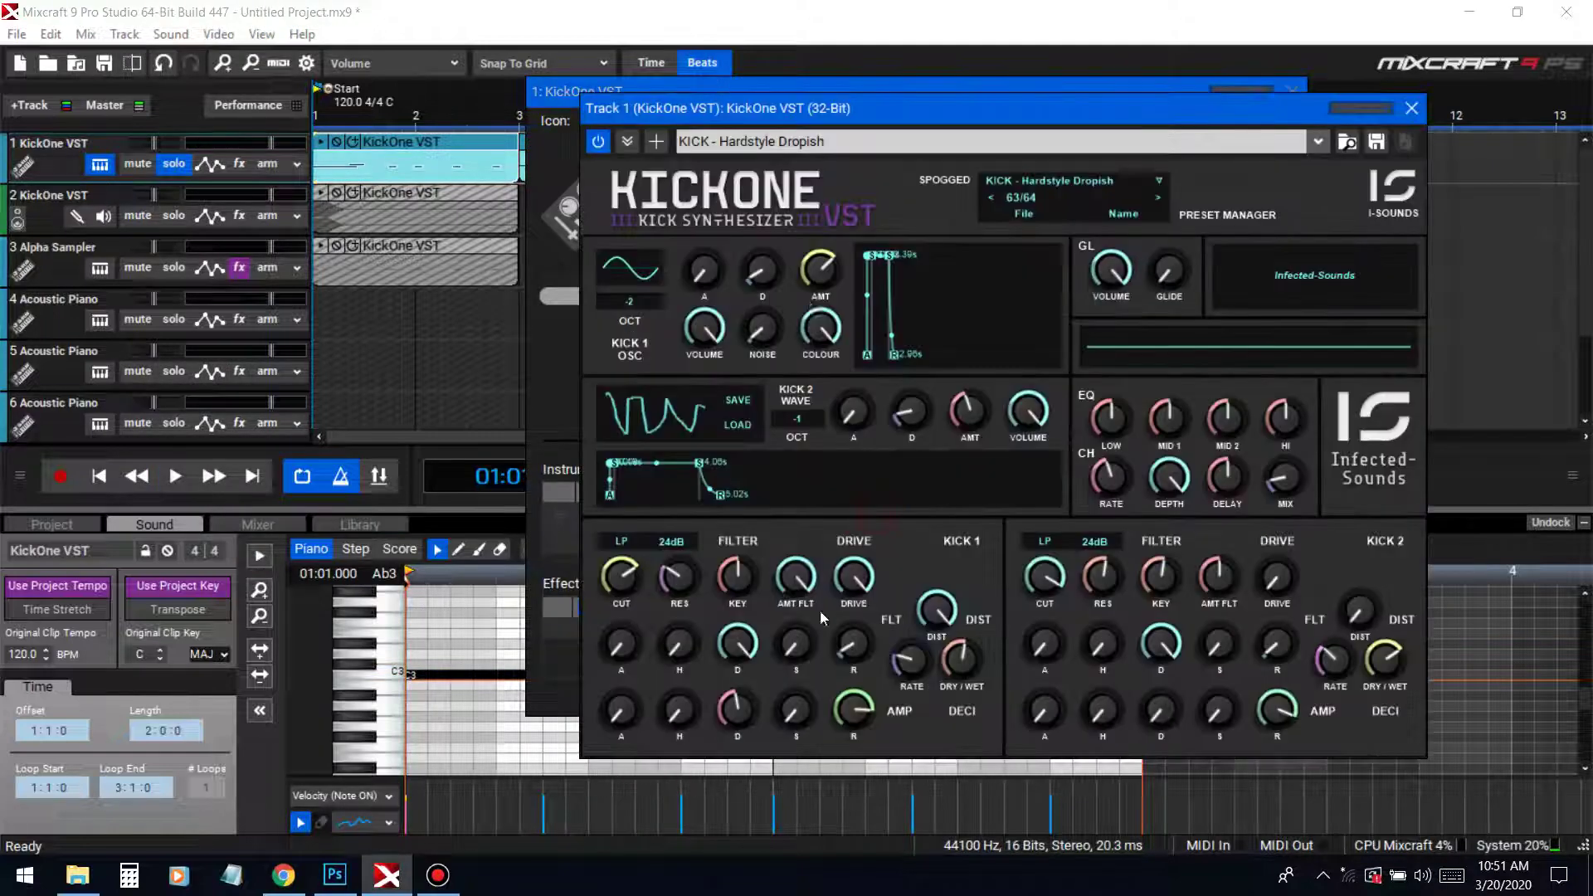
click(1290, 90)
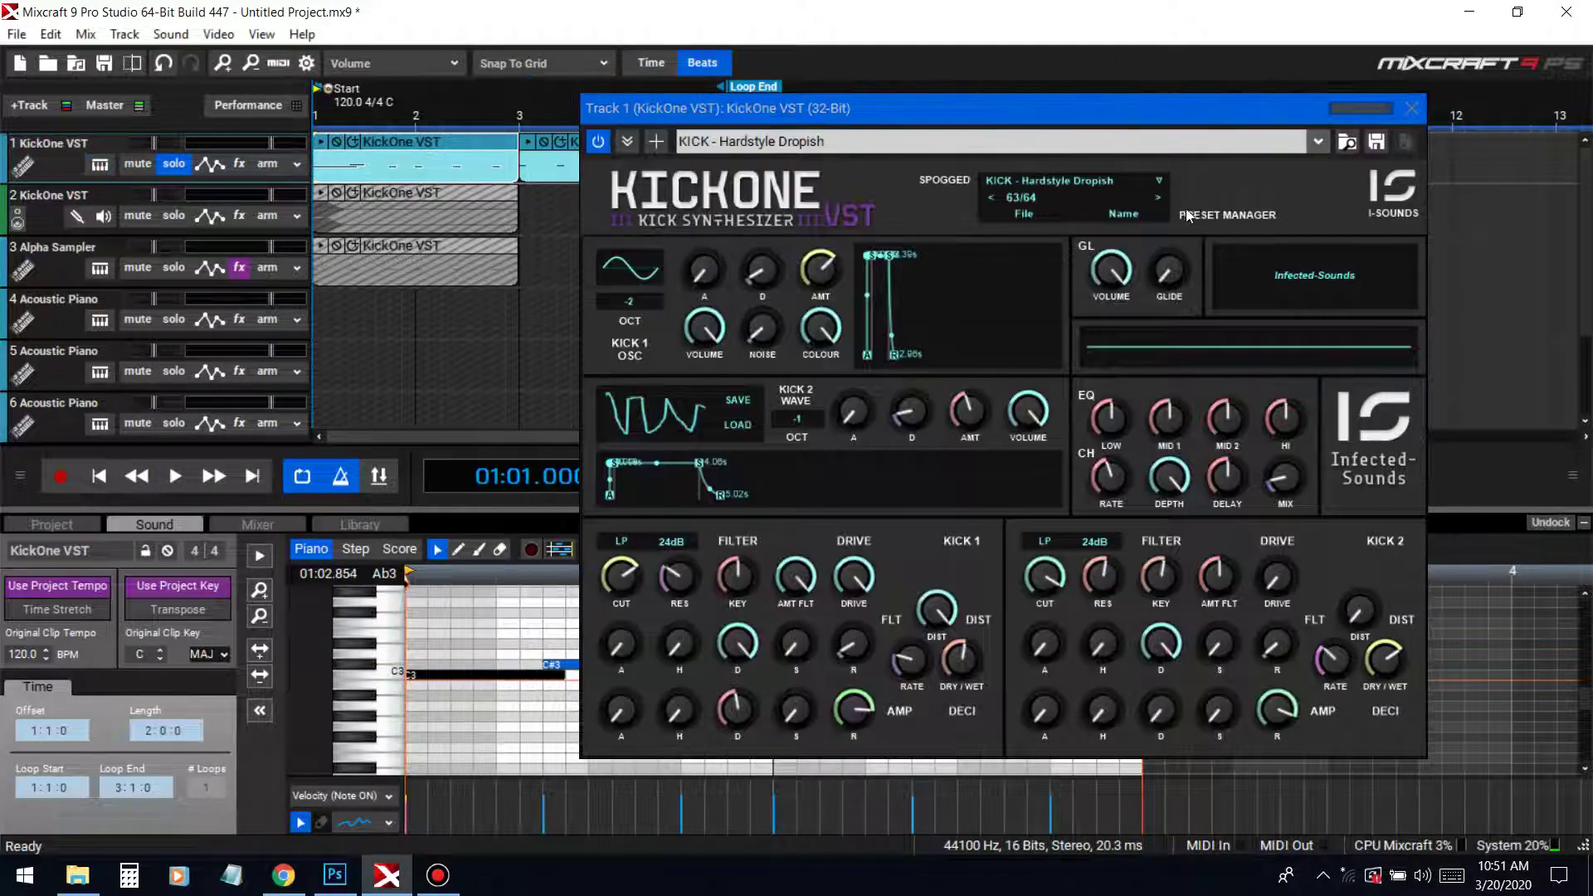
drag(1170, 275, 1170, 214)
click(260, 555)
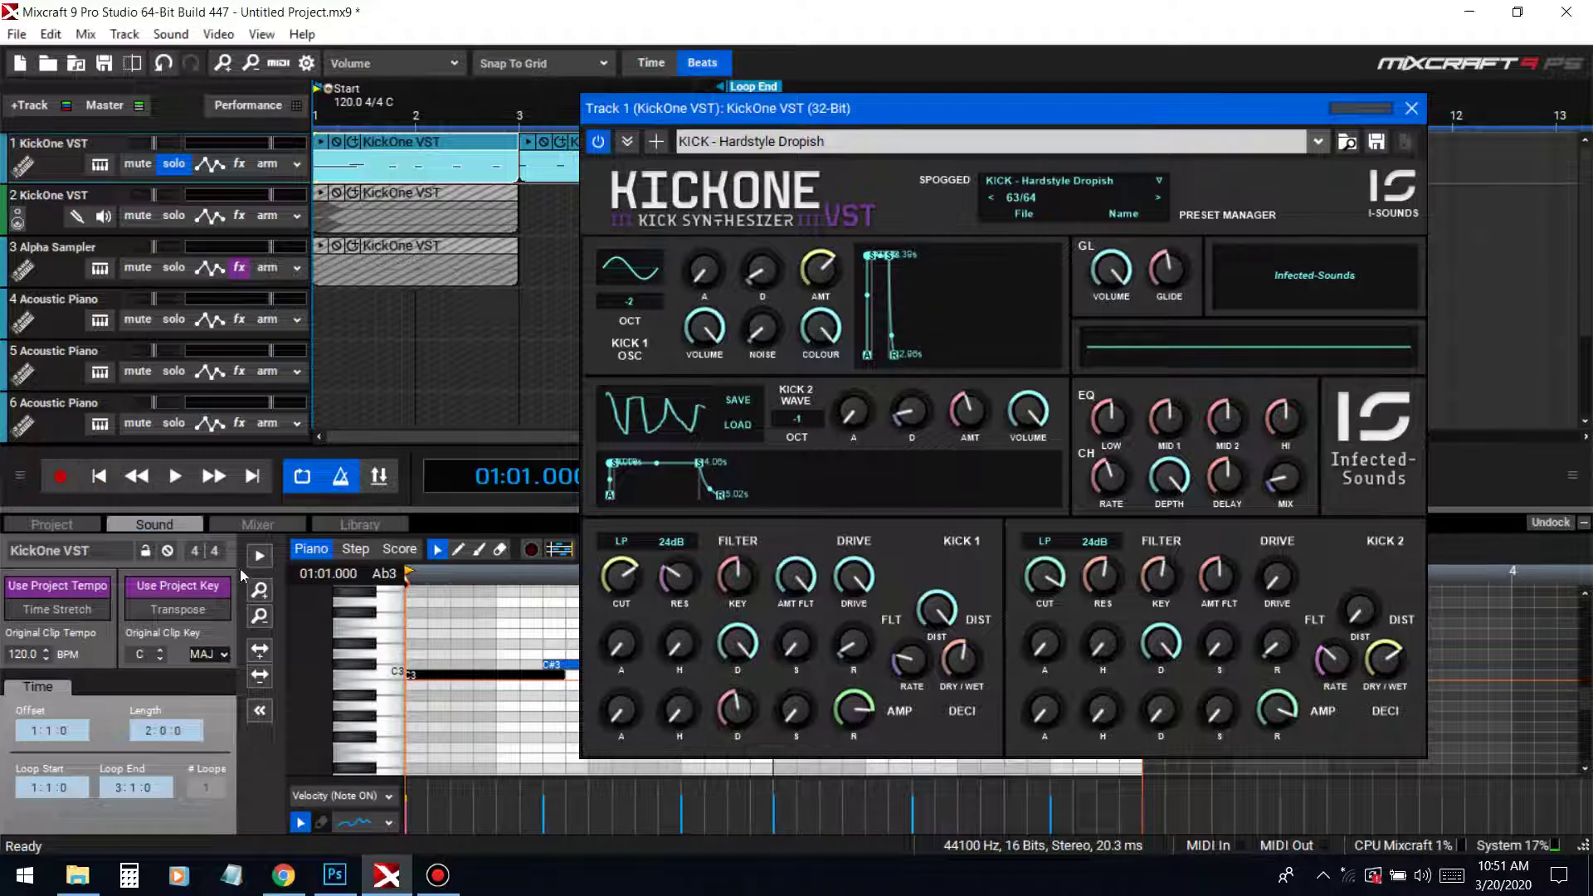
drag(1167, 276, 1167, 267)
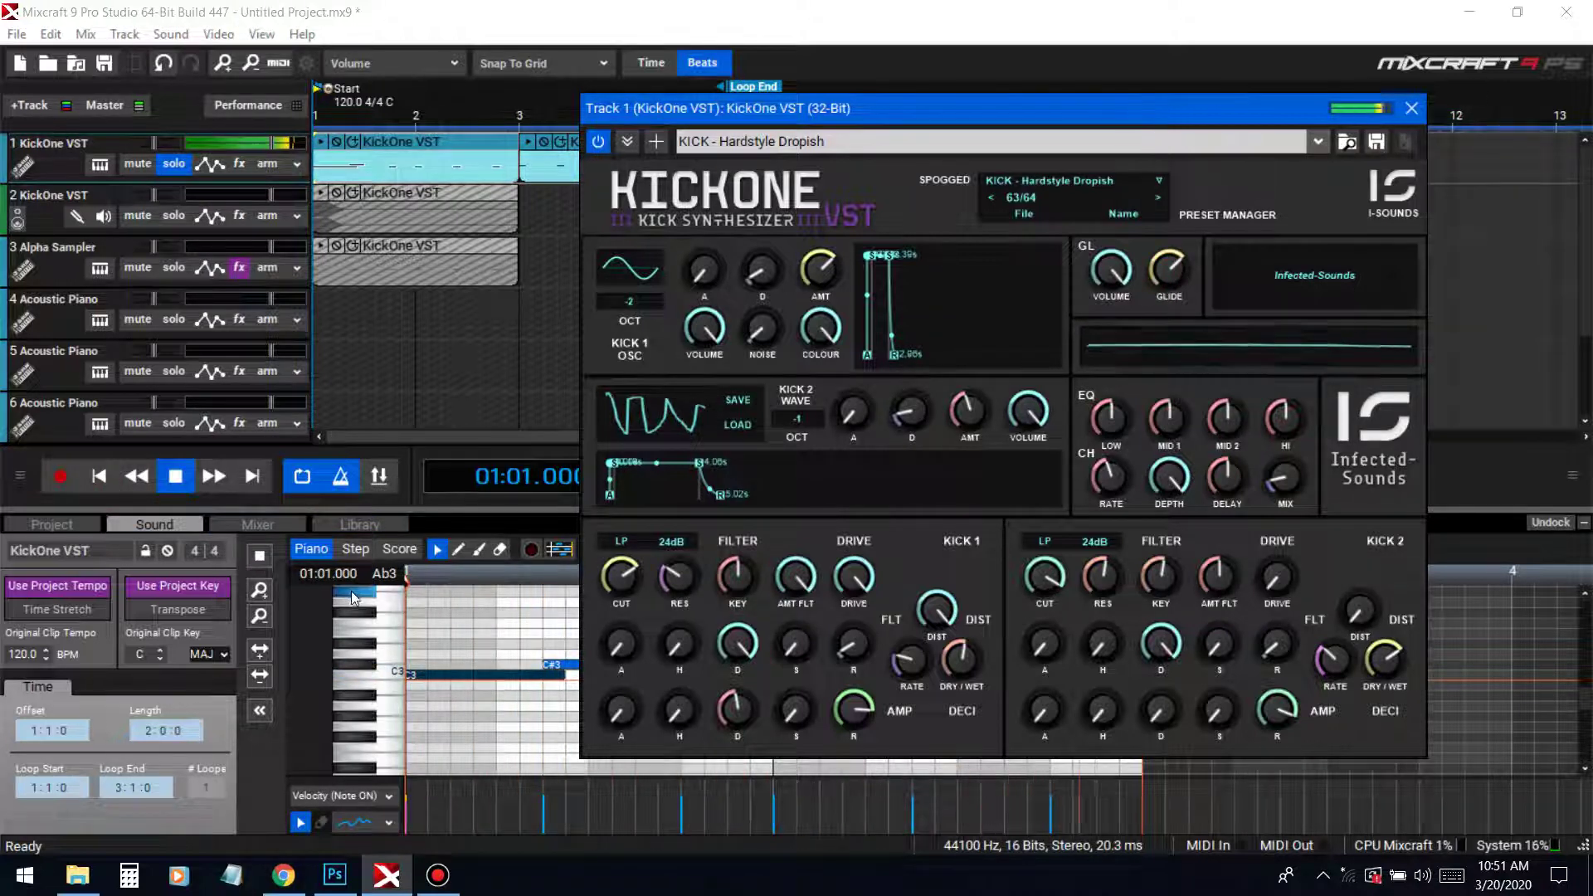
key(space)
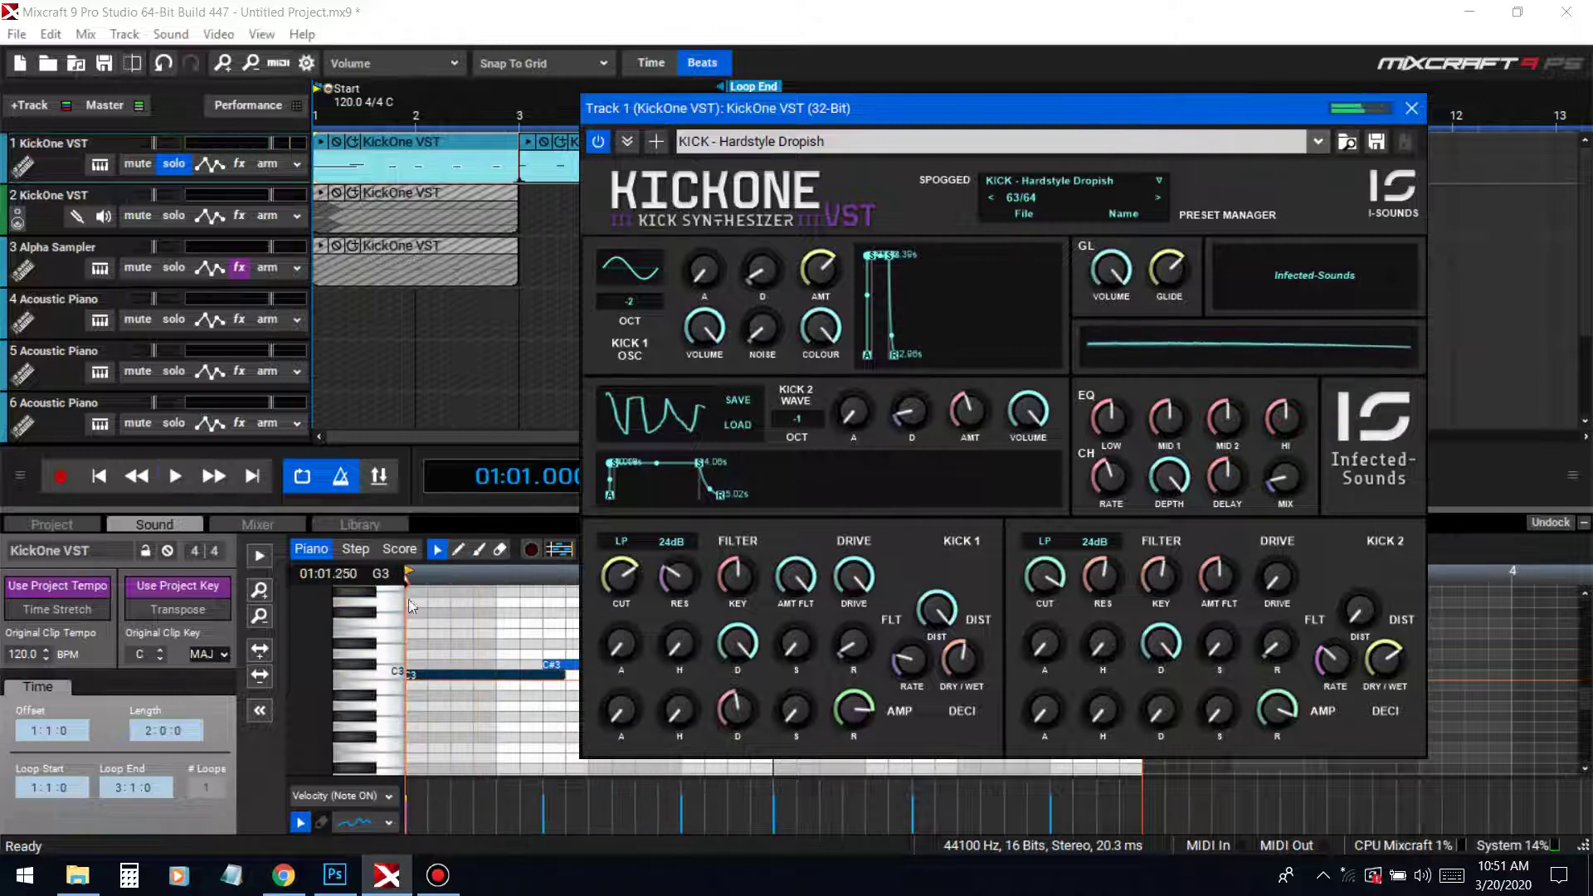
drag(1197, 282, 1197, 264)
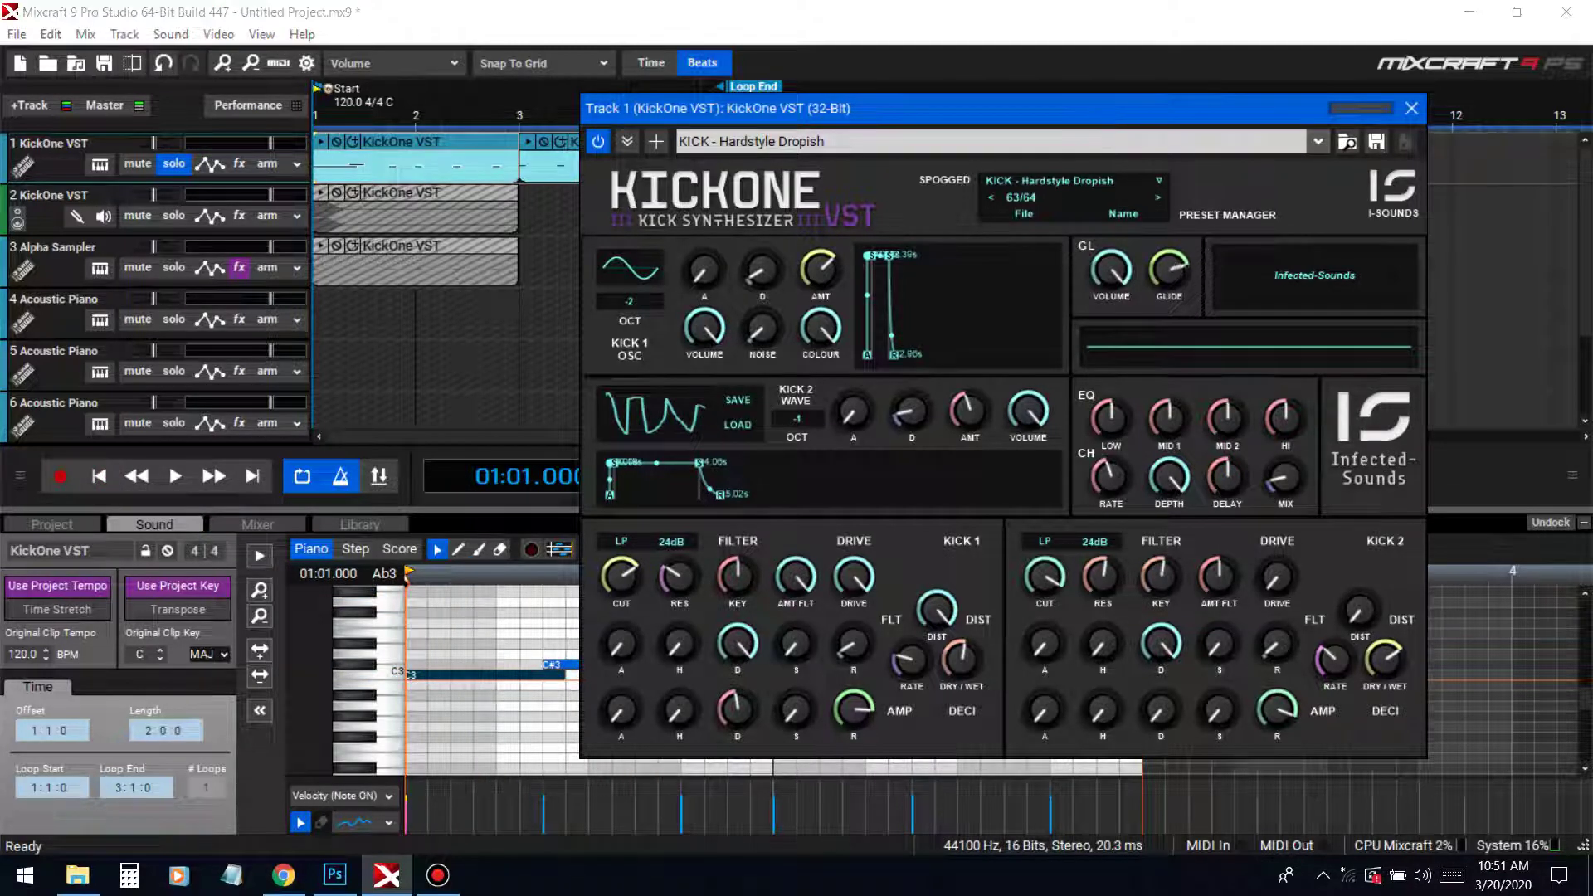
key(space)
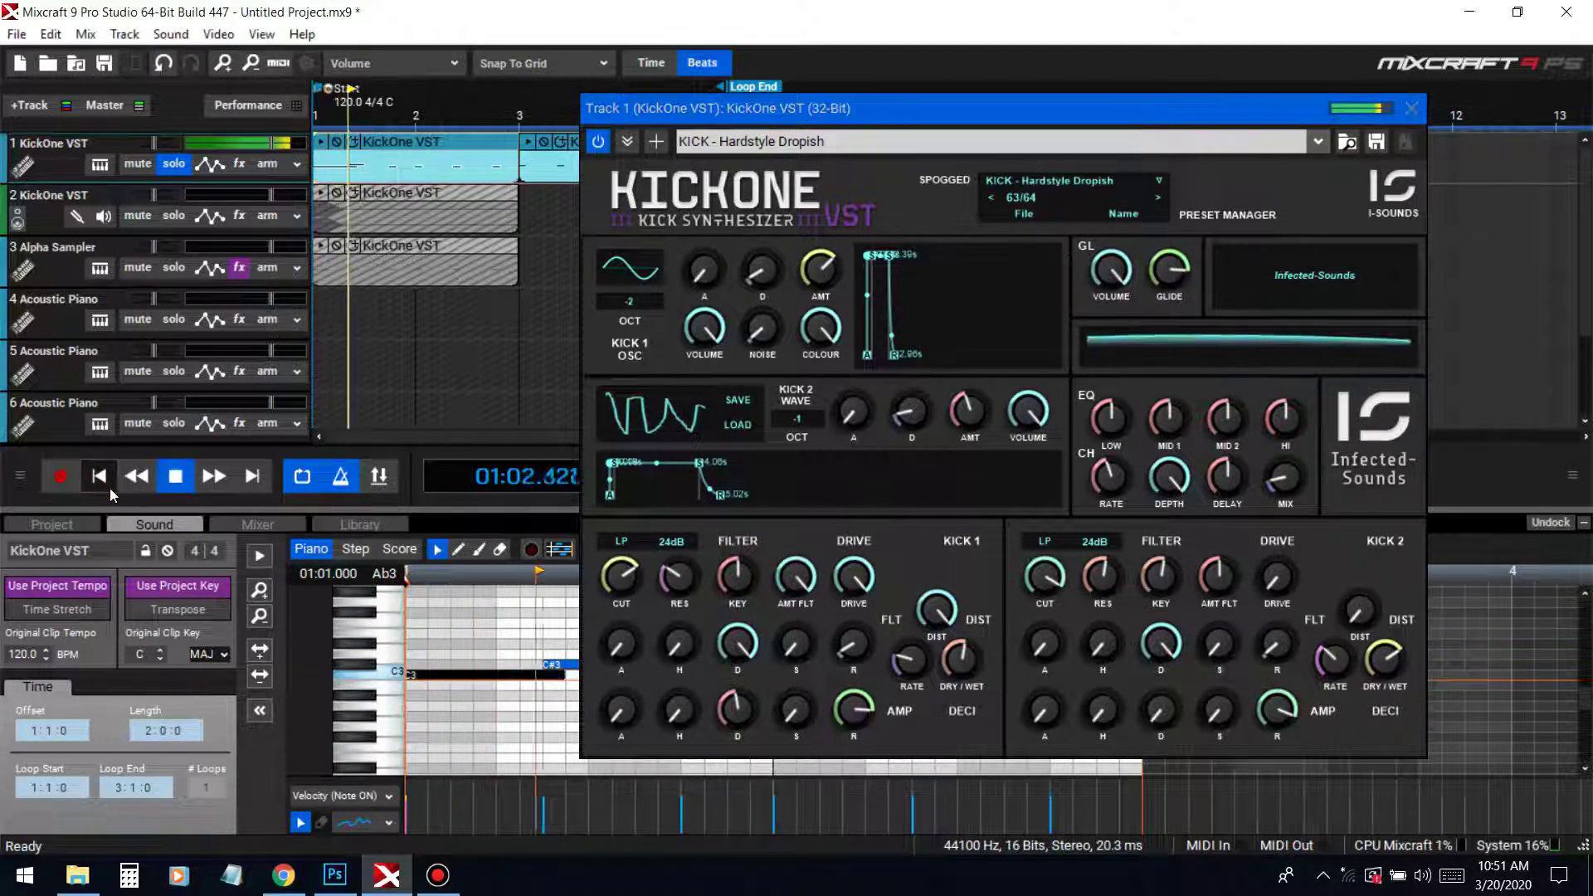
key(space)
Replay the project, then close the KickOne window and hide the piano roll panel
drag(817, 108, 1276, 99)
key(space)
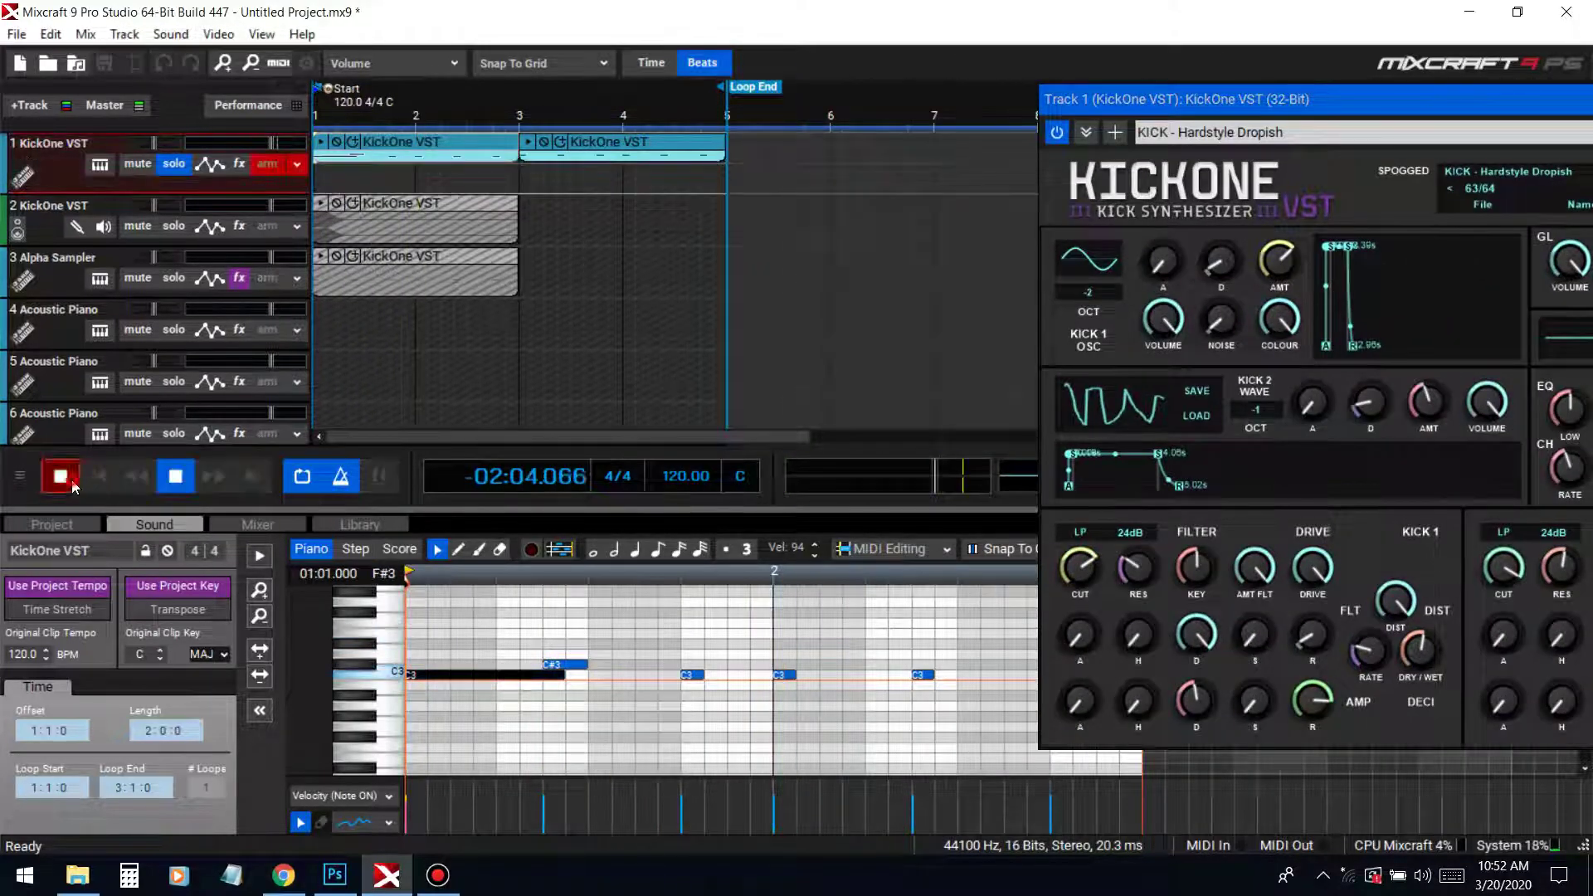
key(space)
key(space)
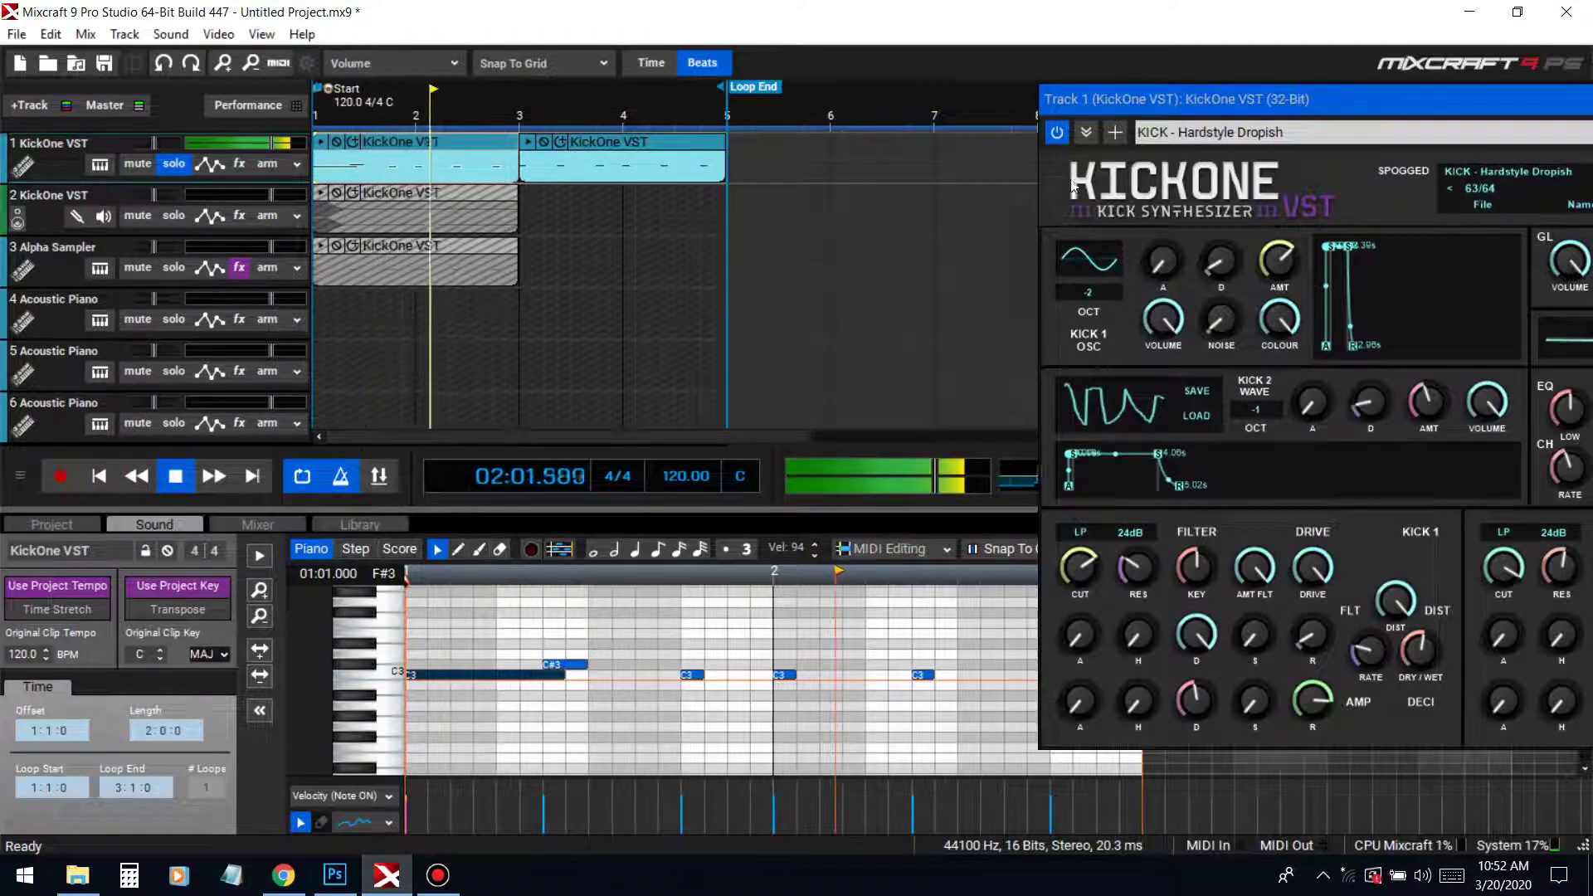
drag(1128, 101, 803, 106)
key(space)
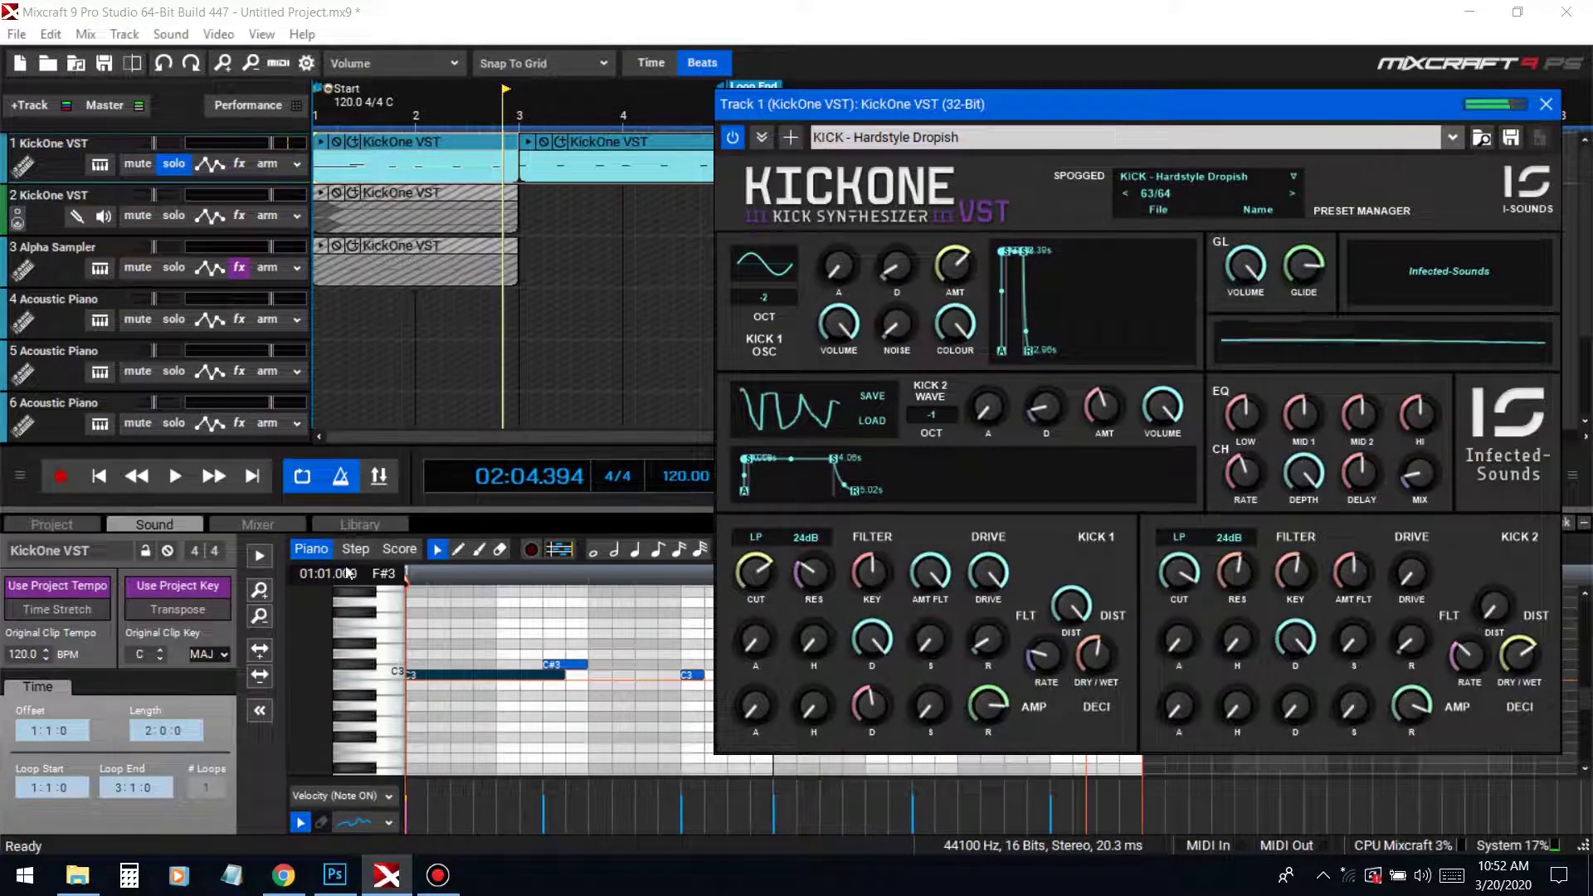
click(1545, 105)
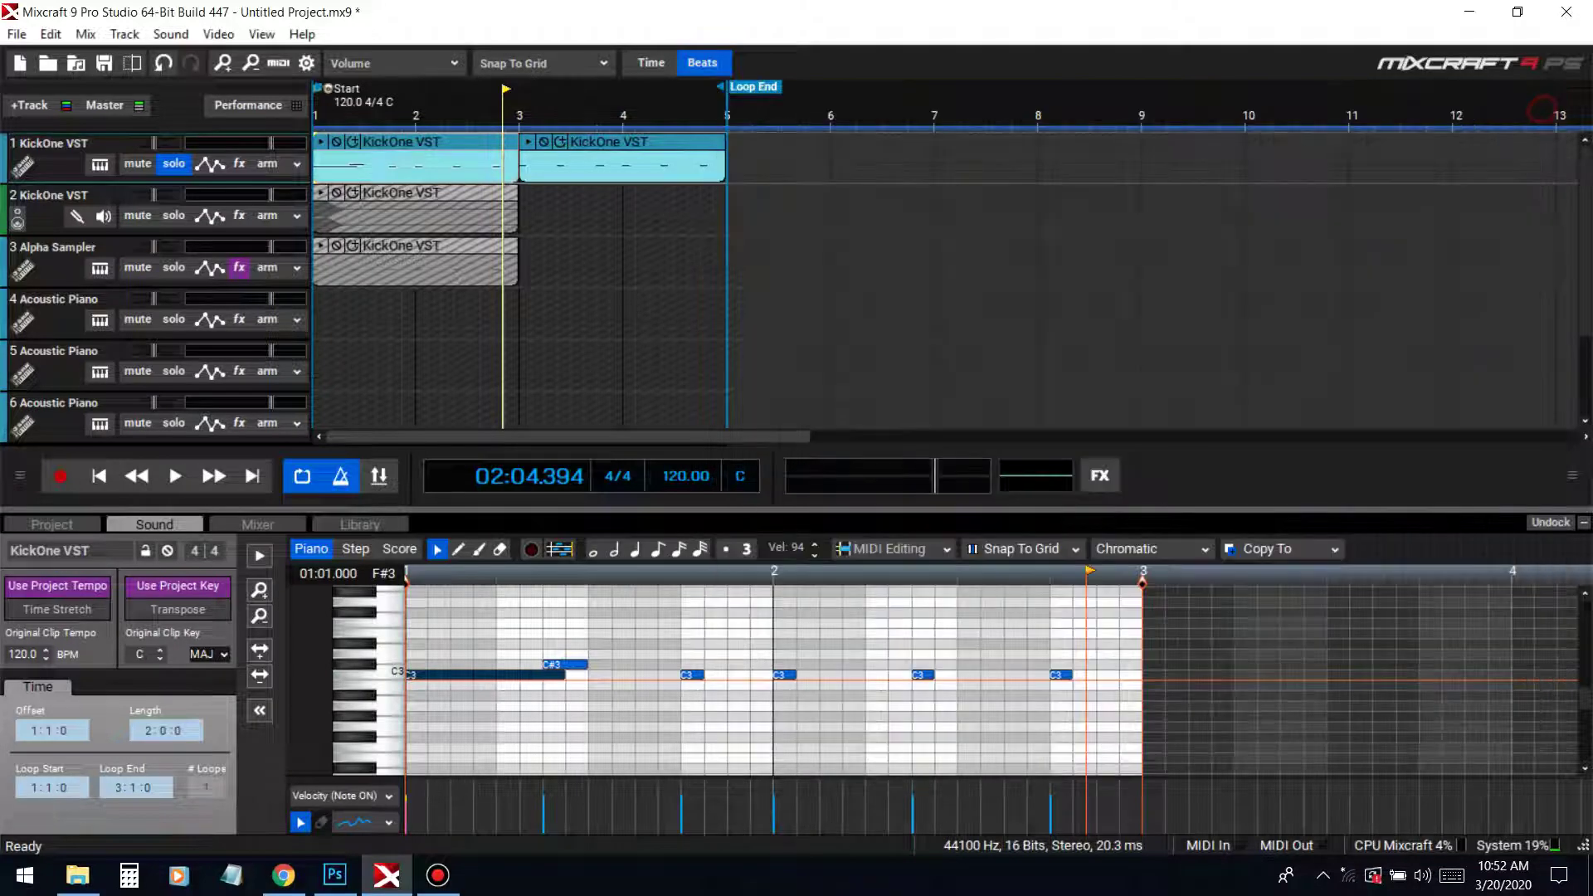
click(1583, 524)
Unsolo track 1 and pick MinimogueVA from its instrument preset list
click(171, 170)
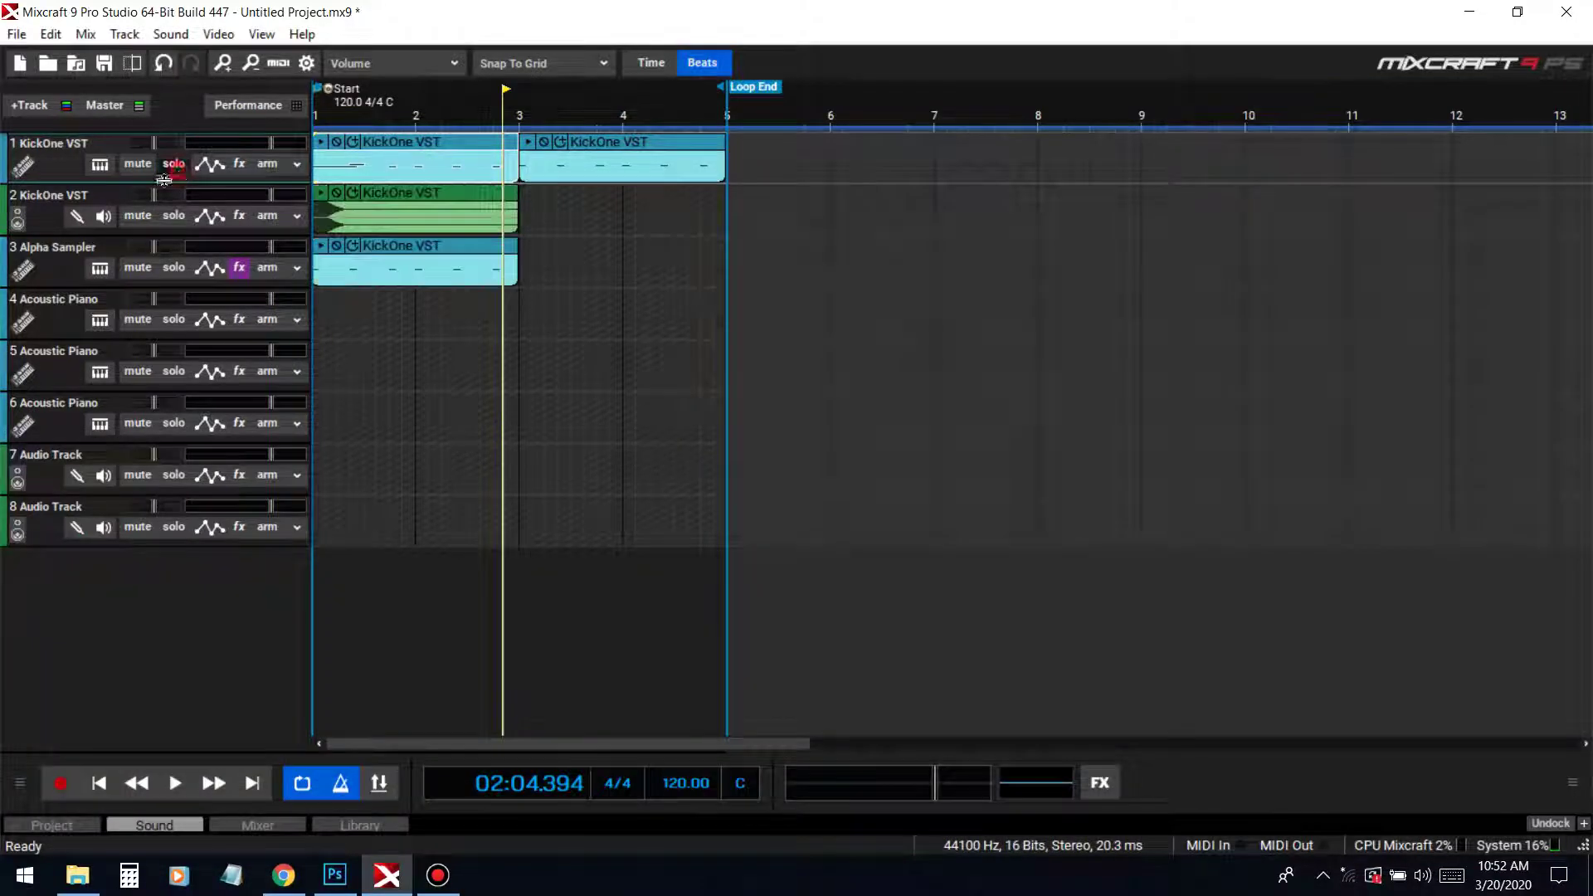
click(98, 164)
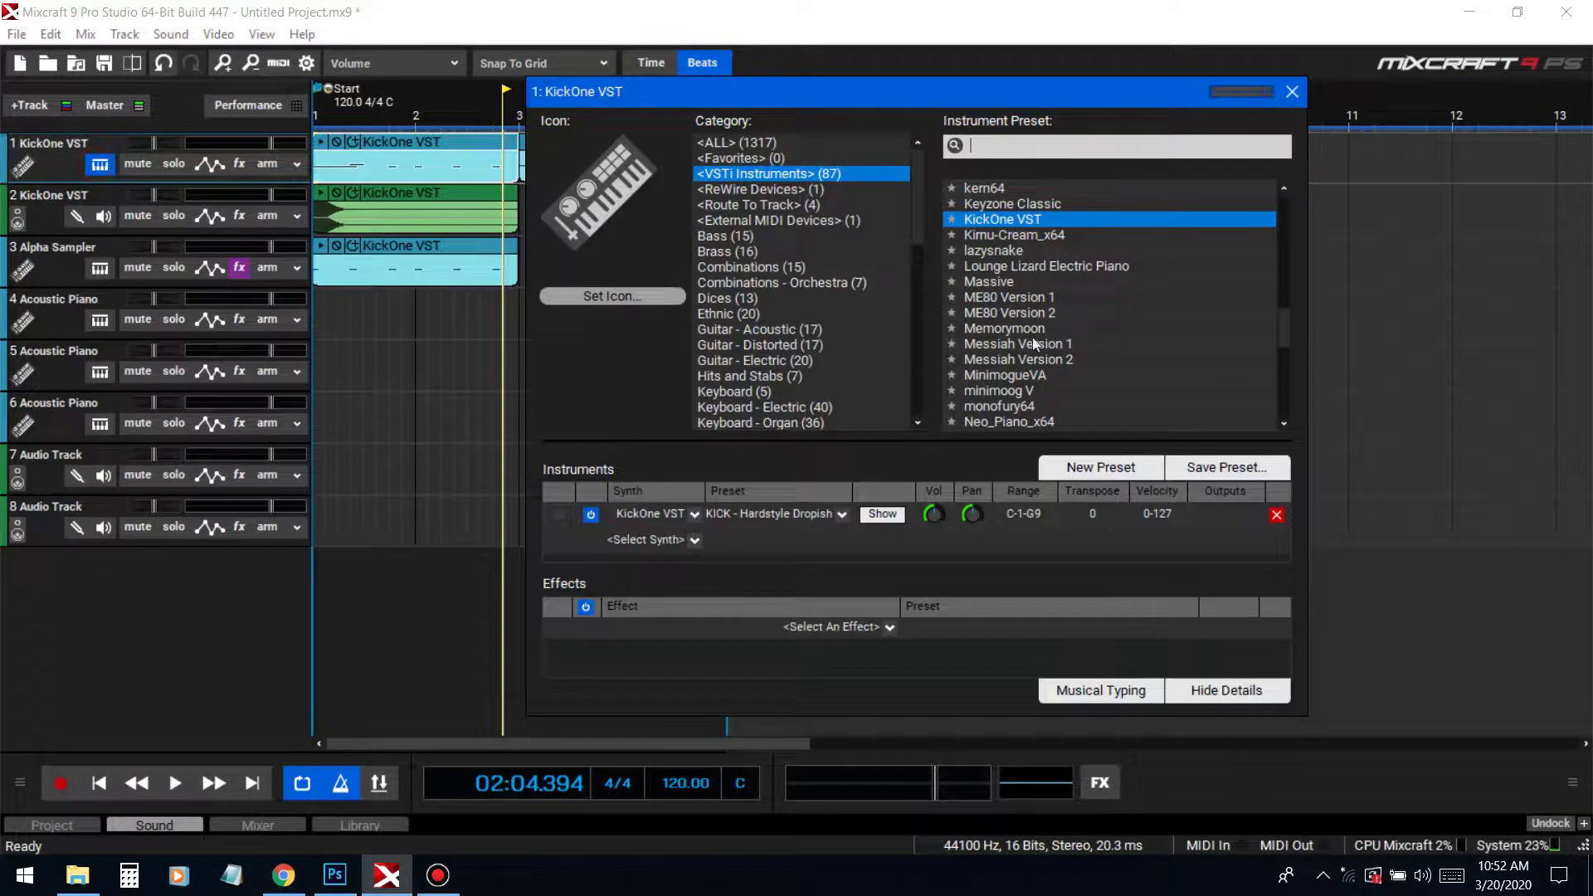
scroll(1072, 395, down, 2)
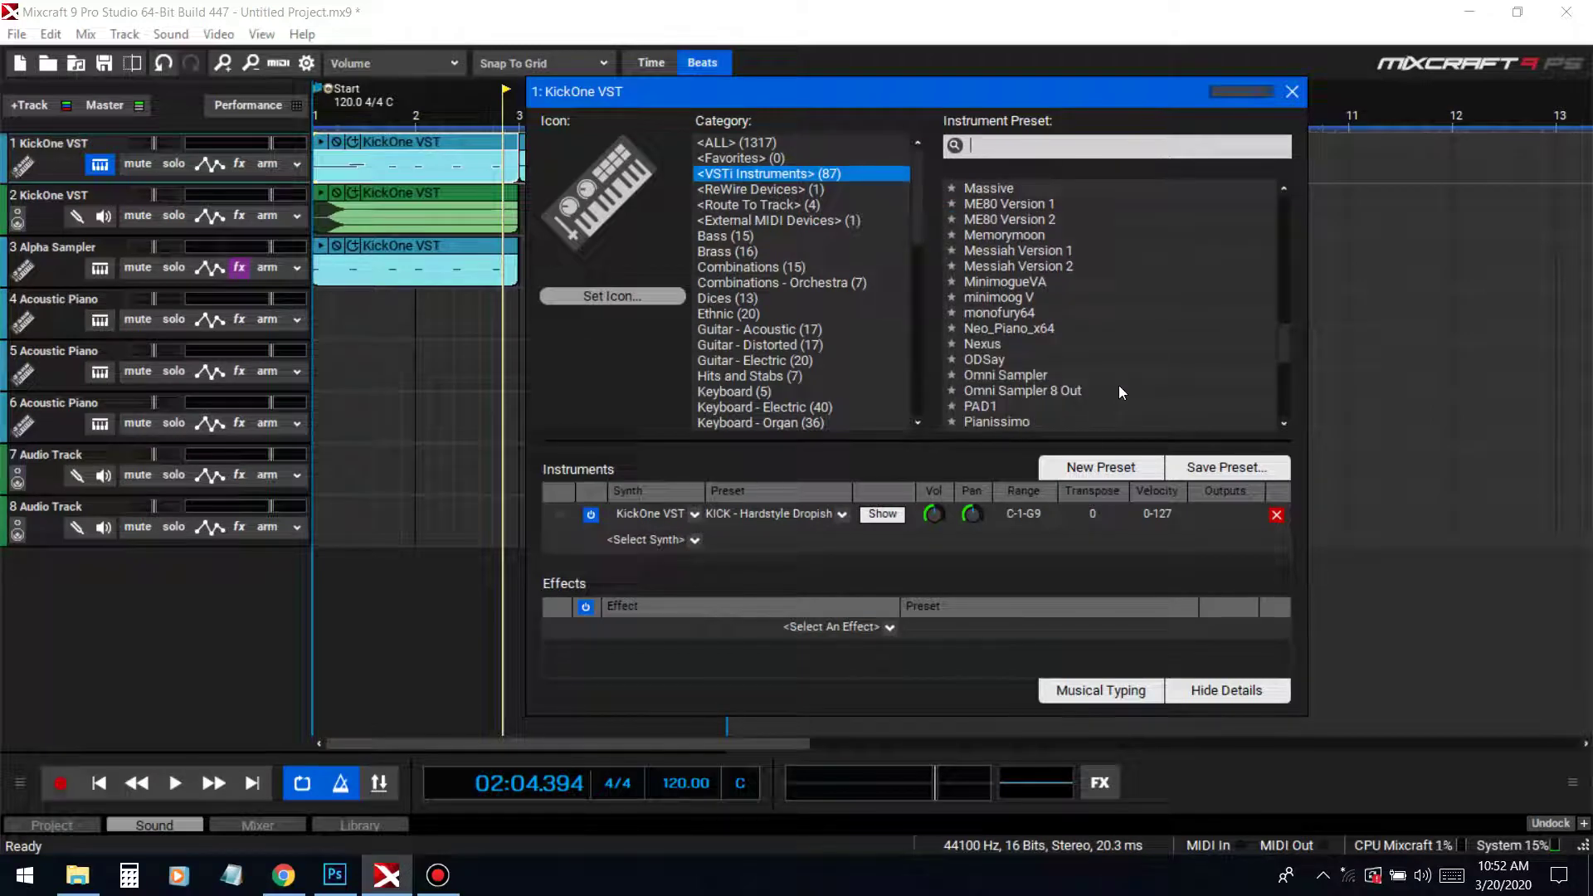
scroll(1118, 390, down, 1)
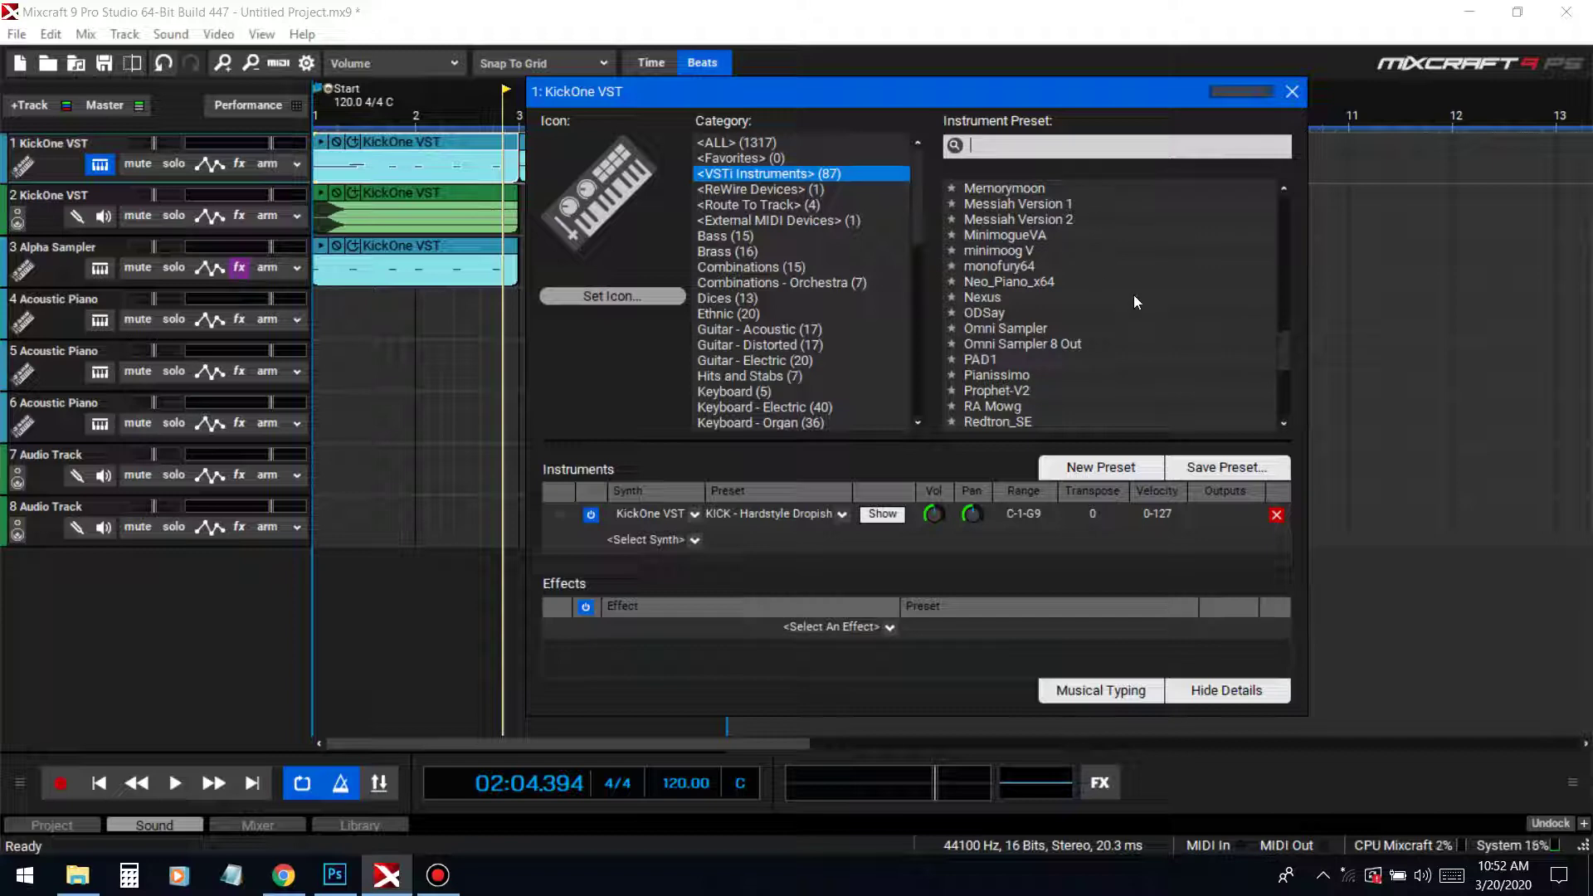
scroll(1132, 296, down, 5)
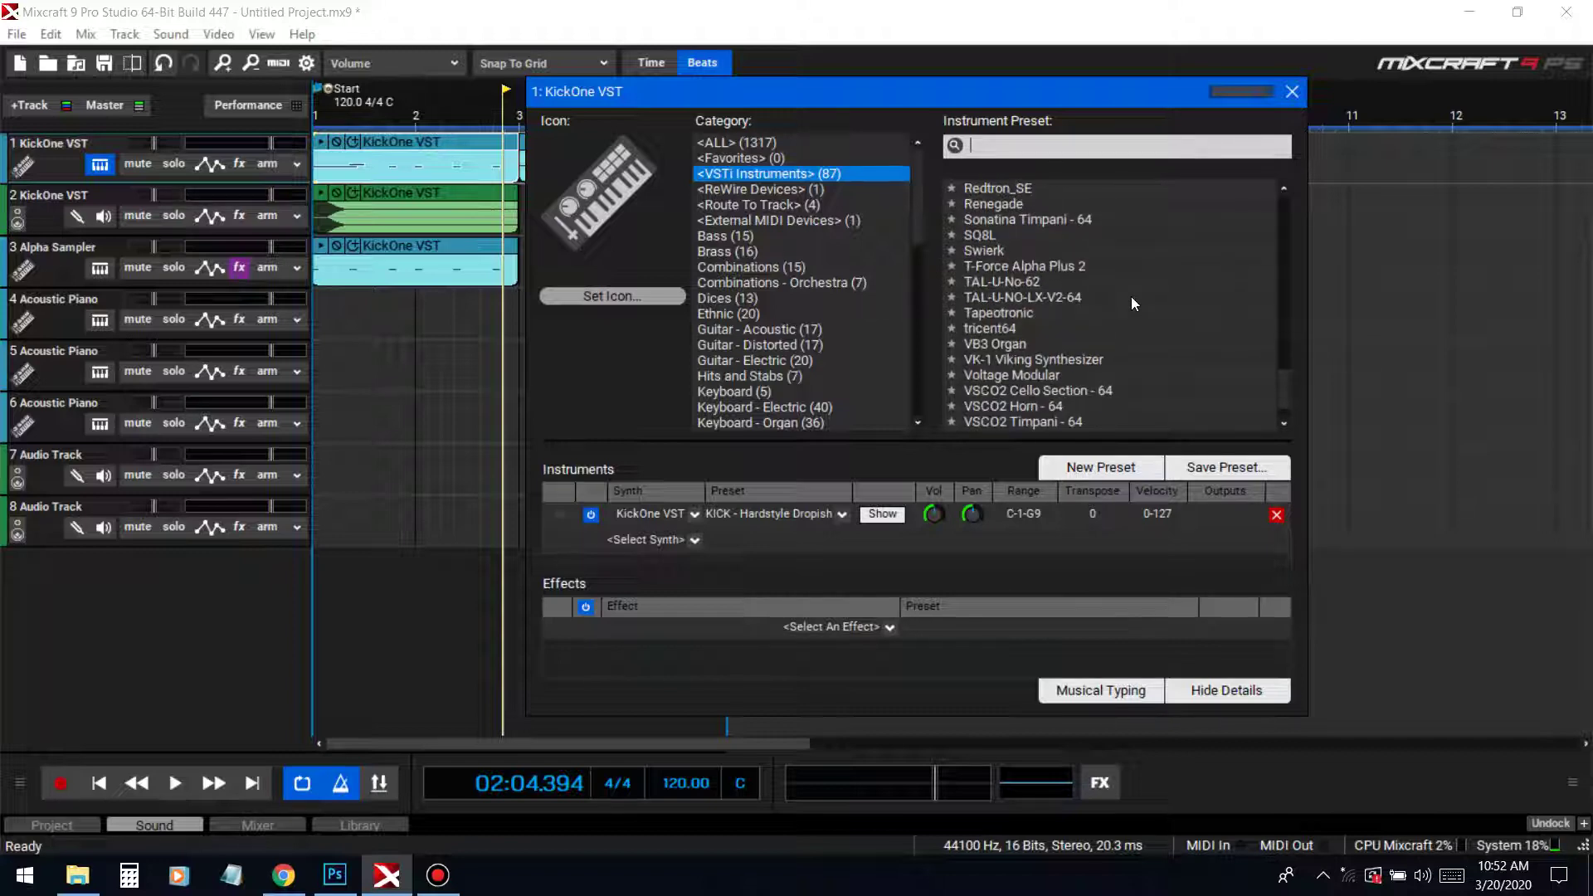
scroll(1132, 296, up, 5)
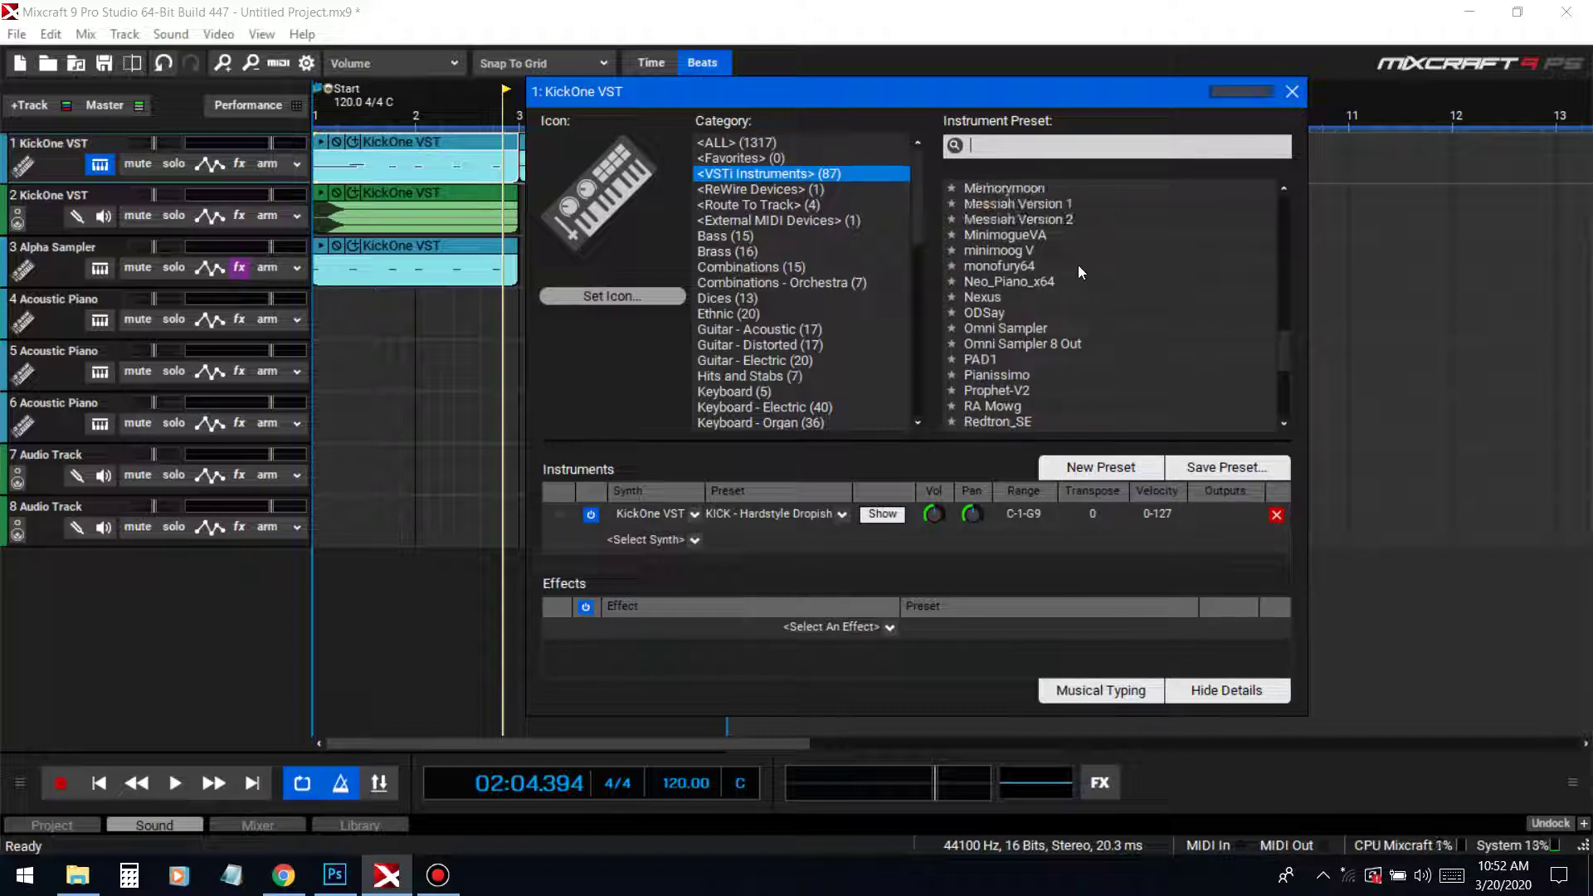
scroll(1120, 269, up, 2)
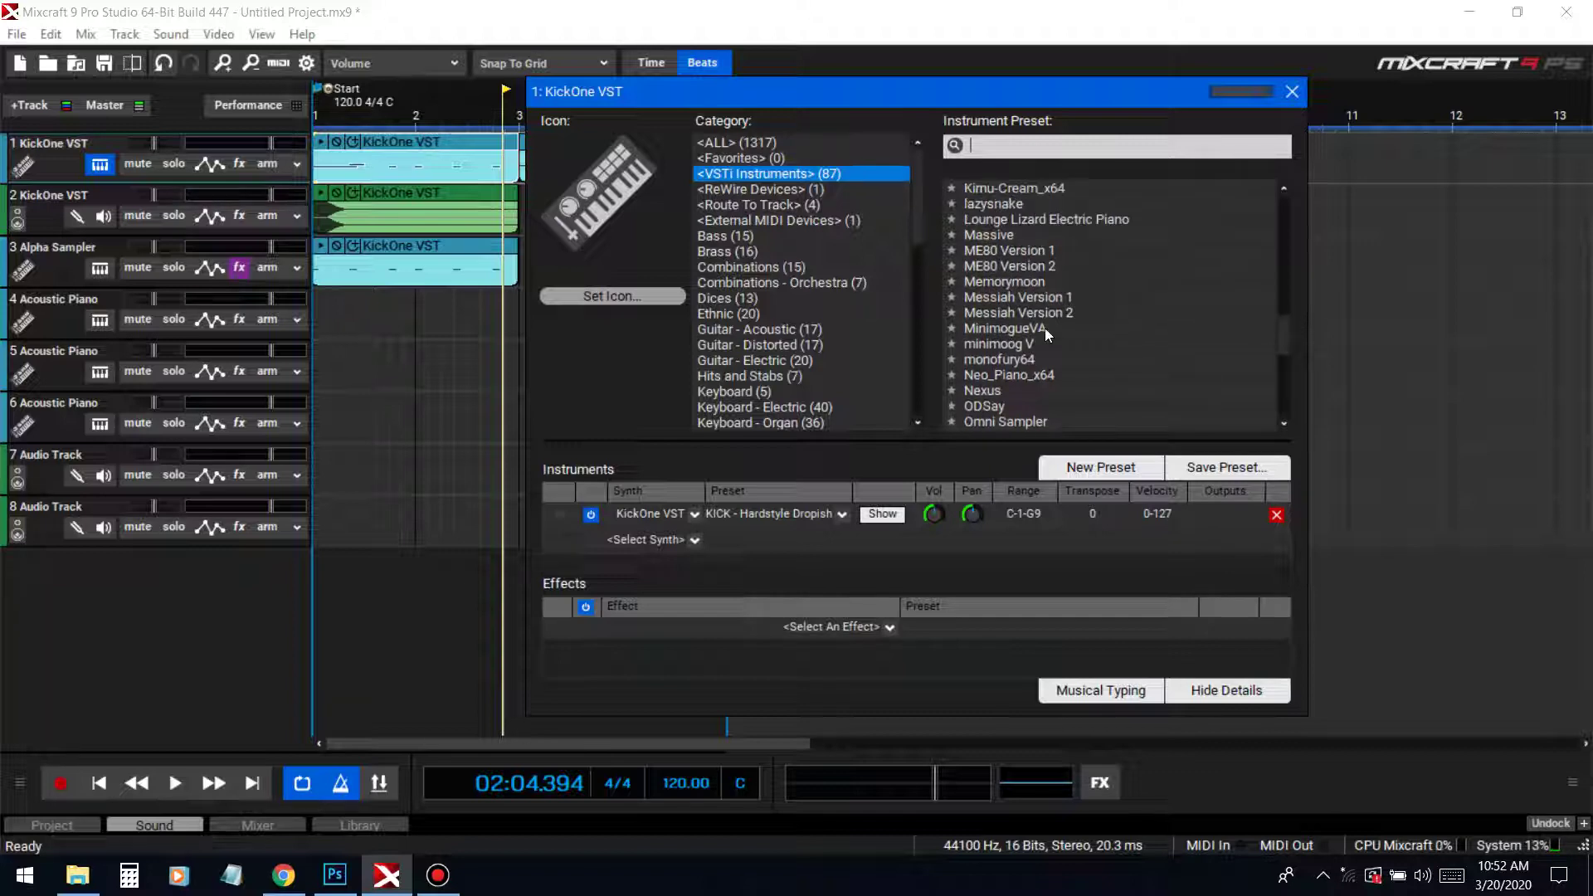
click(1030, 330)
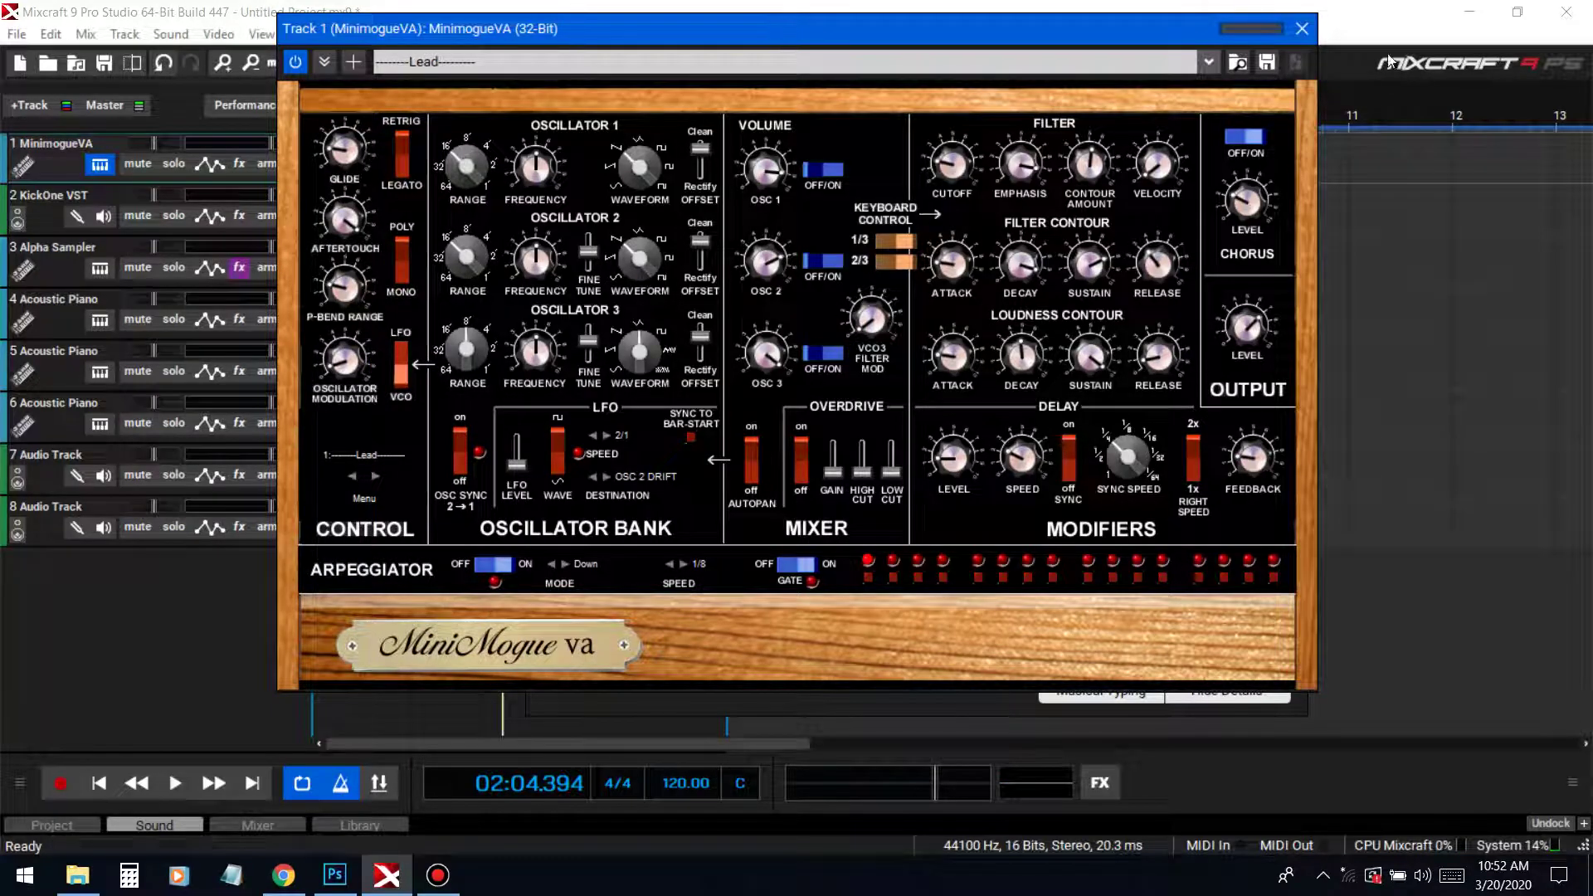
Load MinimogueVA's 808 [User] preset, close the synth and instrument windows, and place the playhead at bar 2
click(1065, 70)
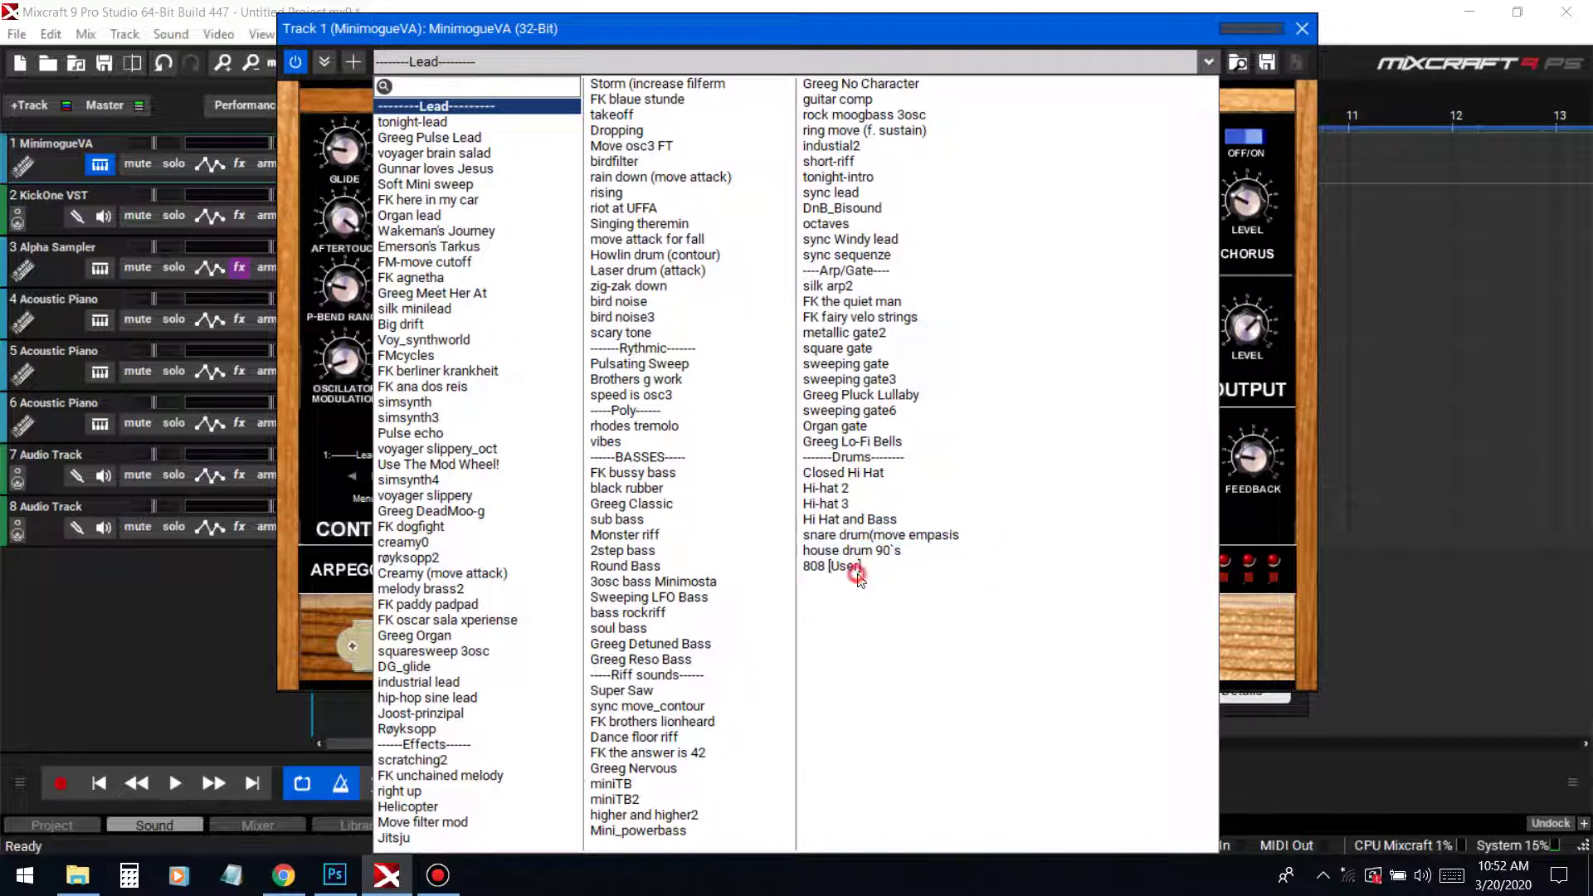
click(857, 571)
click(1302, 28)
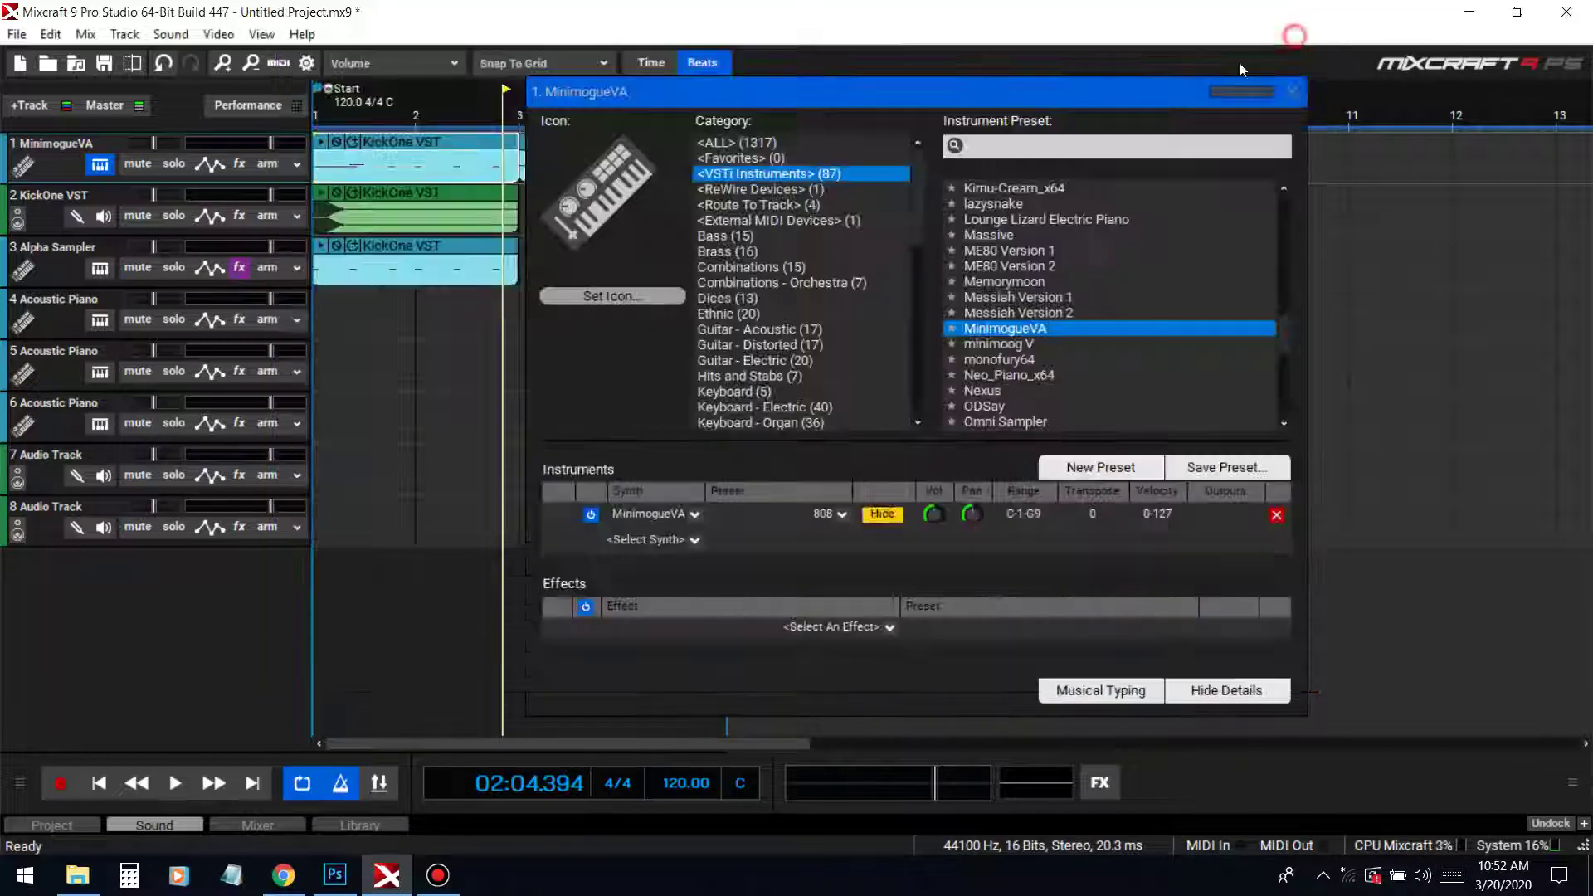
click(1291, 106)
click(429, 158)
Check the MinimogueVA synth during playback, then close the synth and instrument windows
key(space)
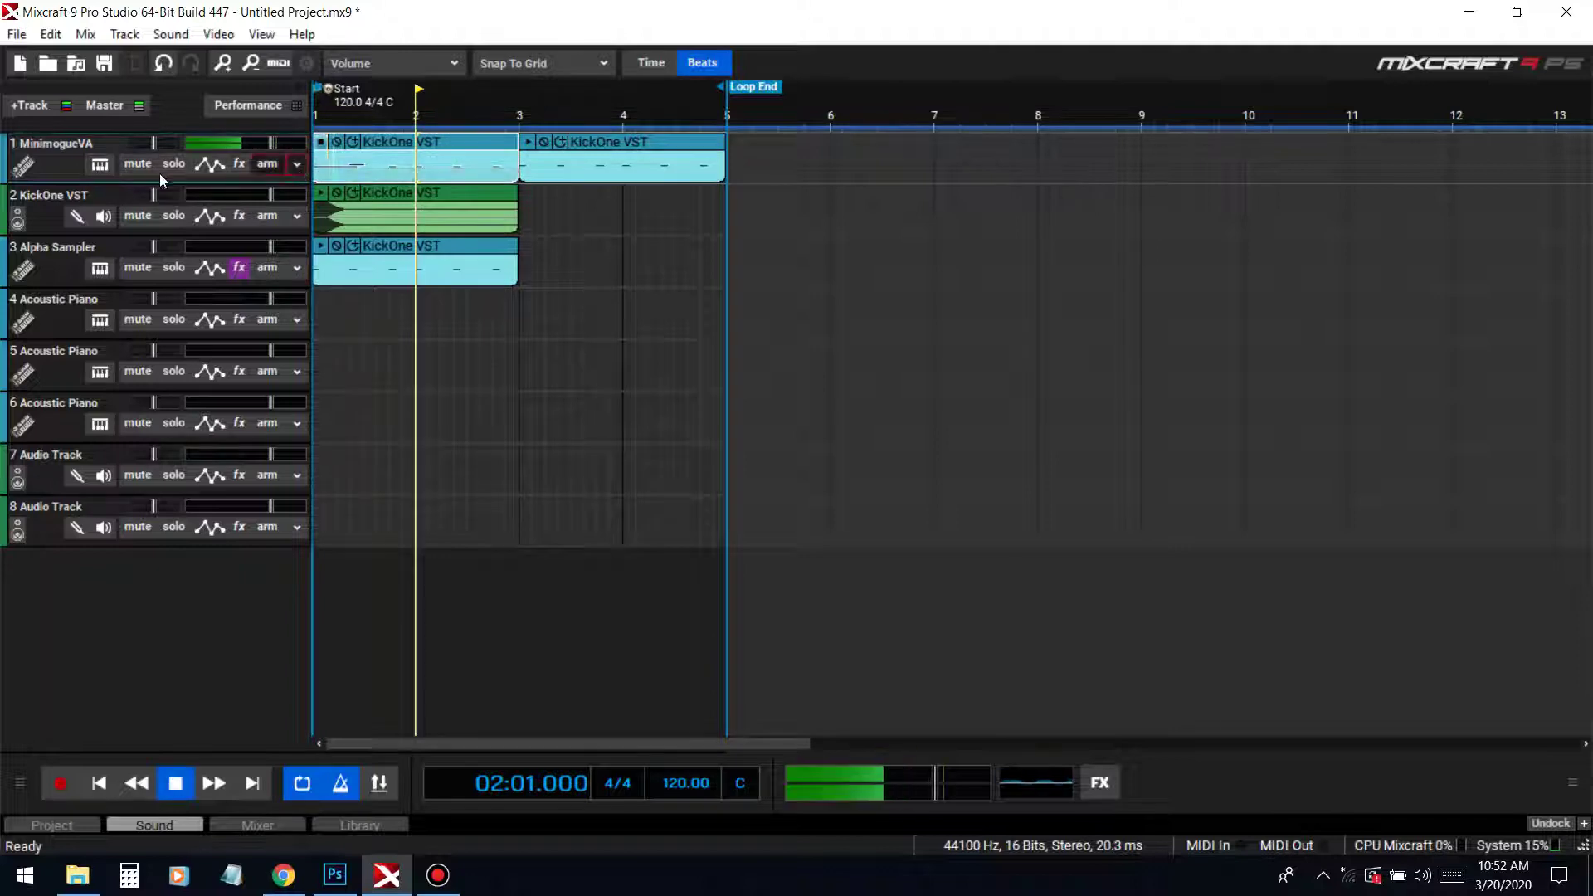
click(100, 165)
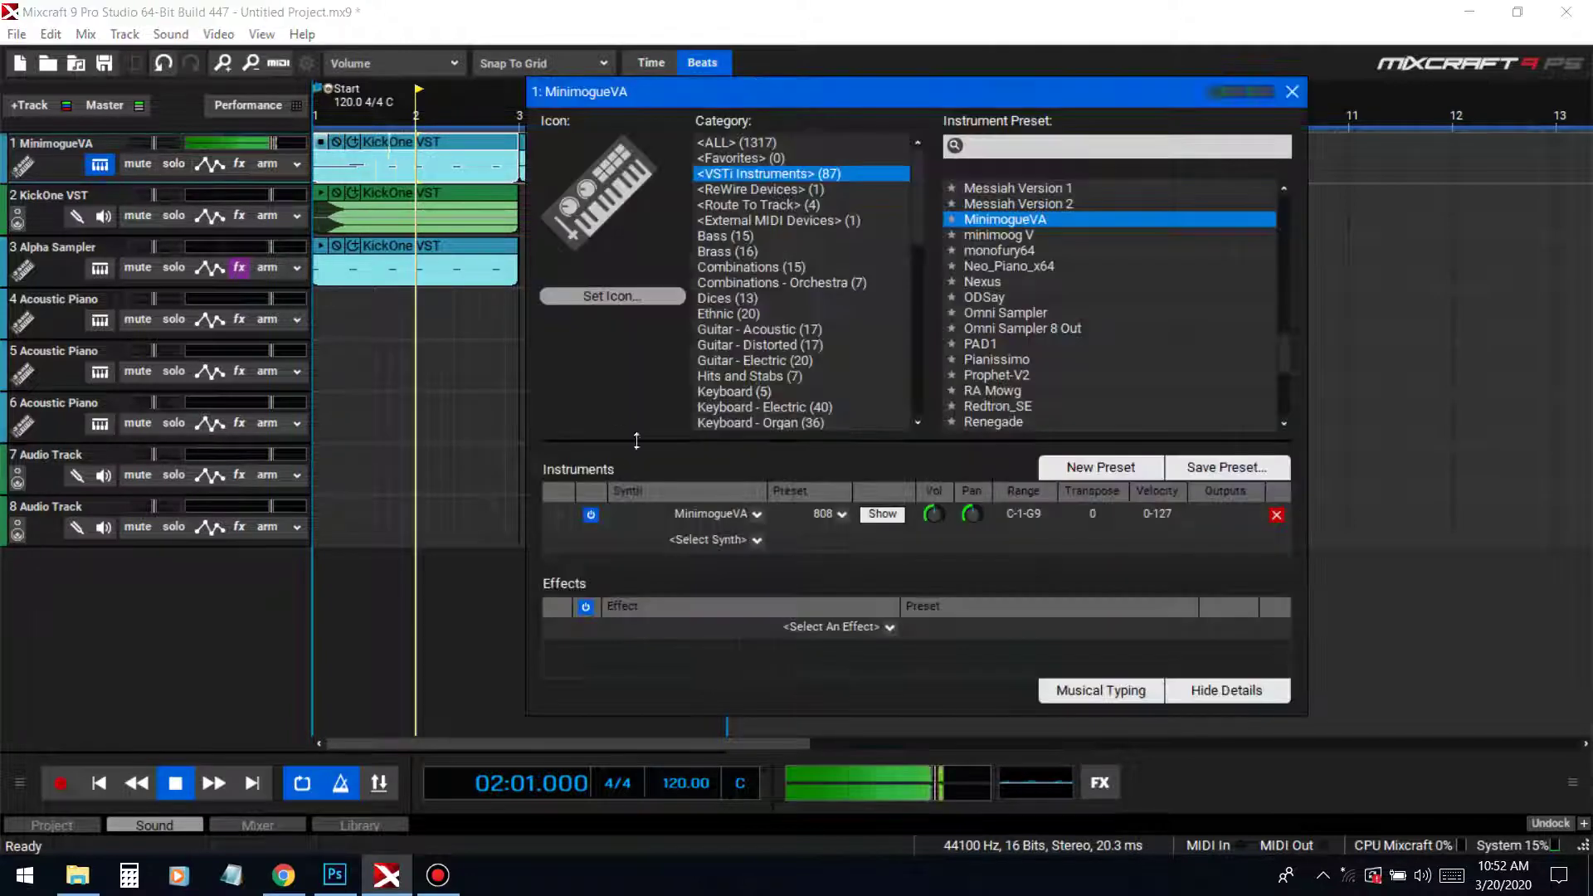
click(869, 514)
key(space)
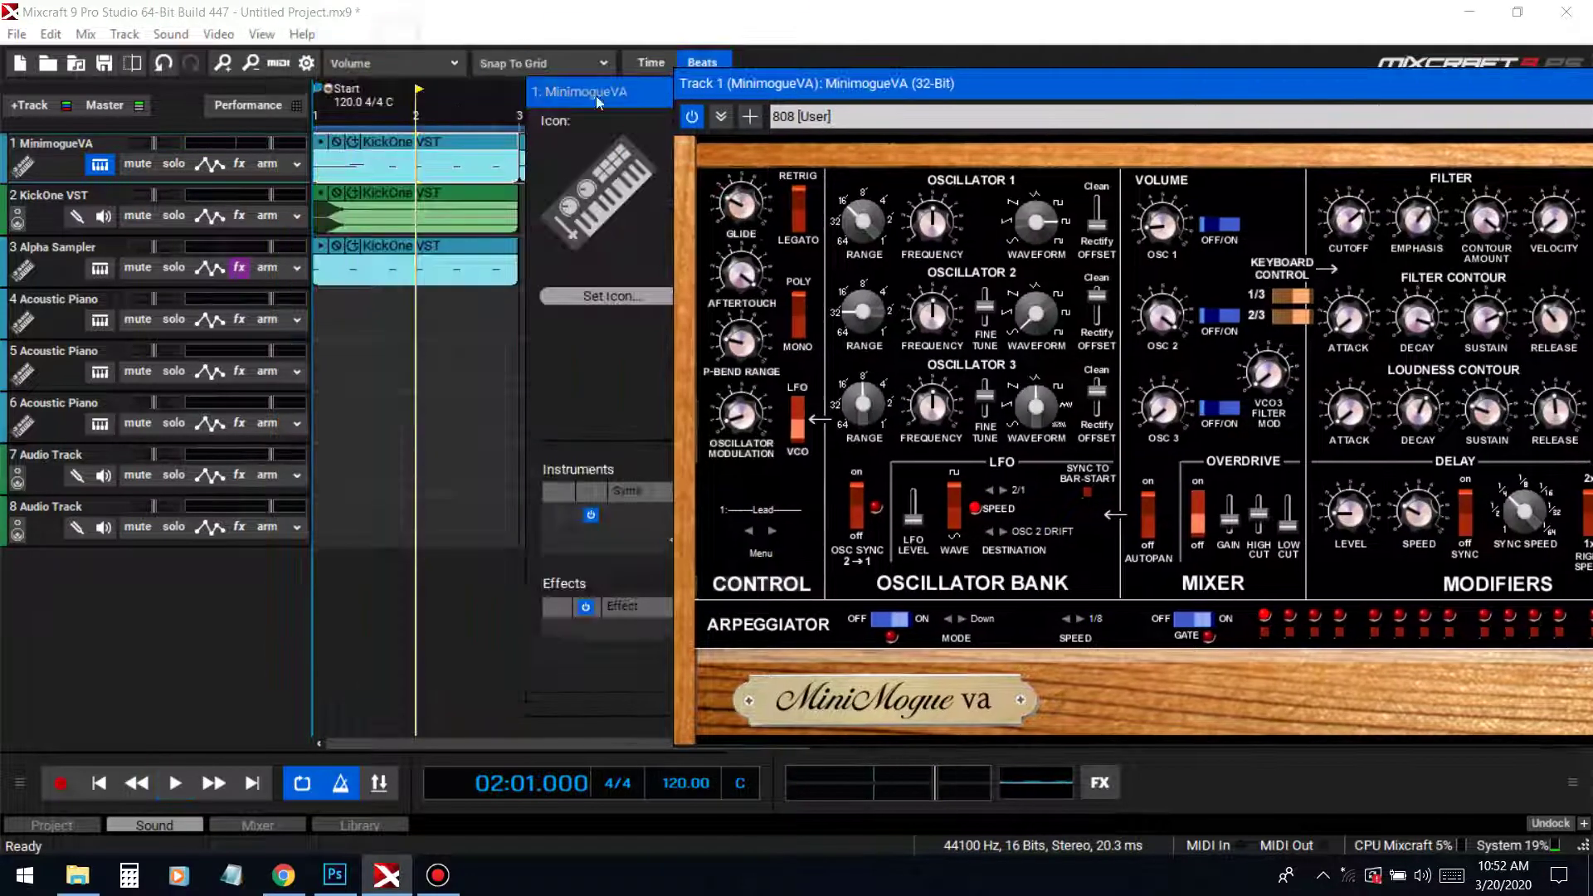
click(401, 145)
click(321, 141)
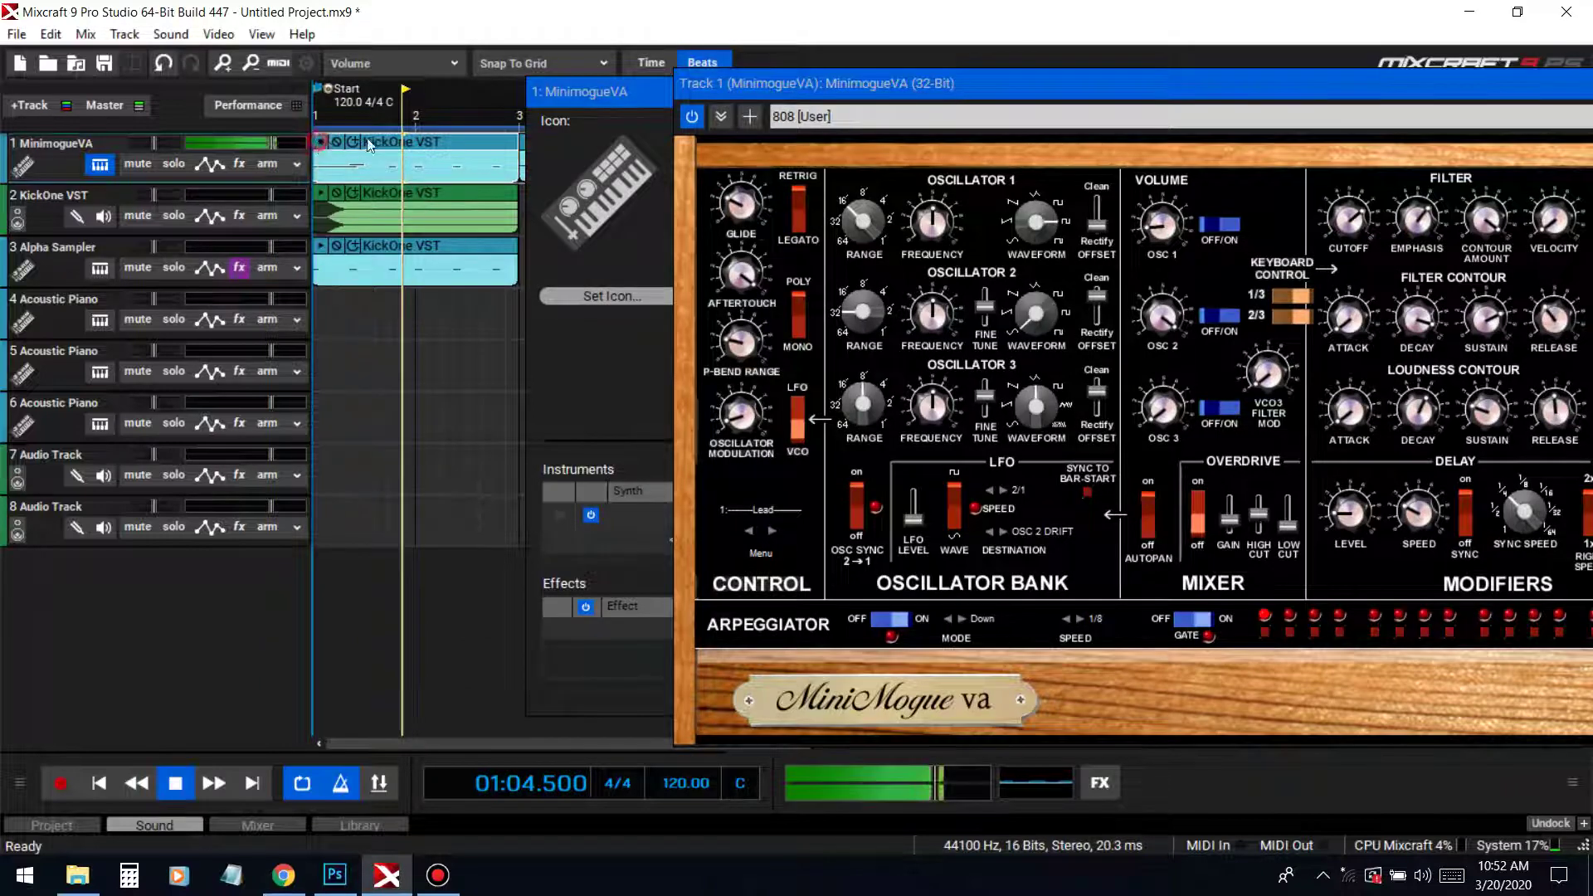
click(632, 103)
click(1290, 91)
drag(1239, 83, 839, 90)
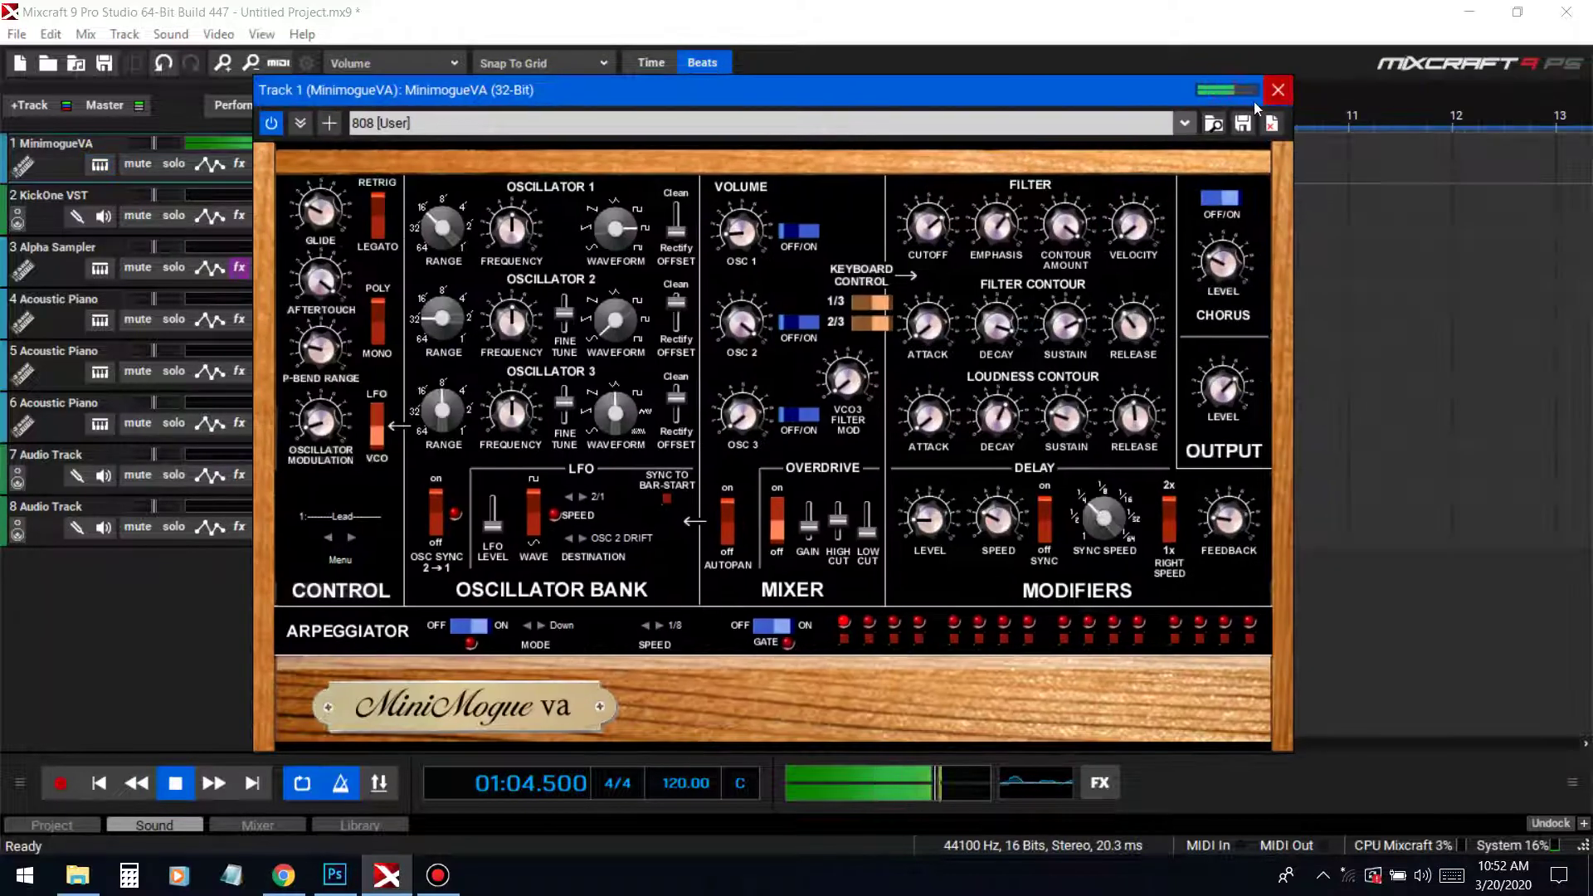
click(1283, 92)
Delete track 1's second clip, solo track 1, and copy the first clip to bar 3
click(638, 145)
key(Delete)
click(173, 164)
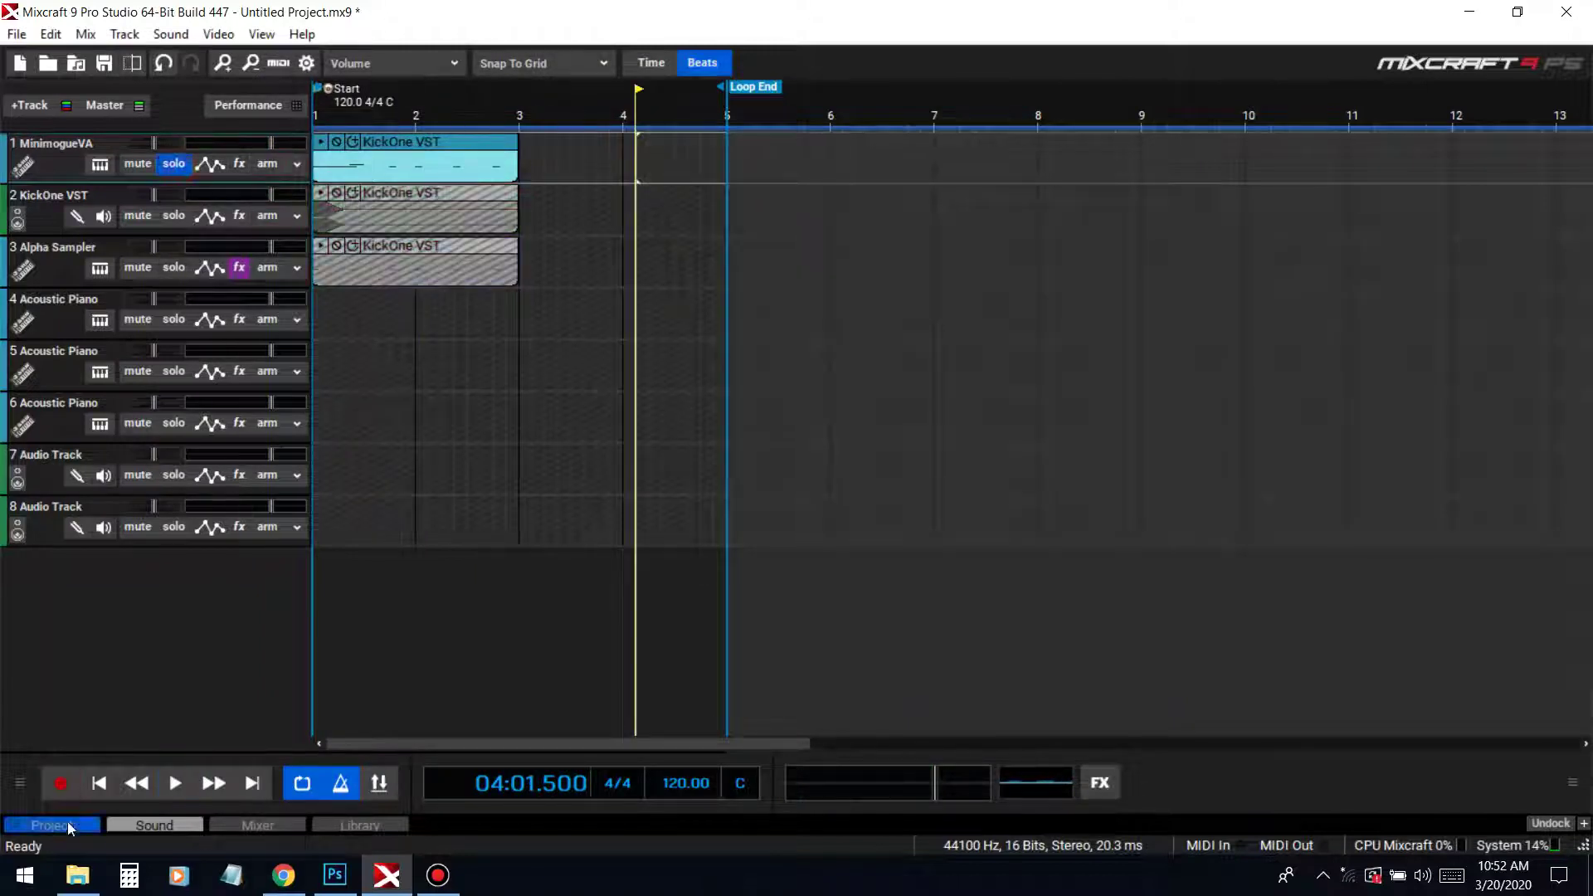
click(99, 782)
click(175, 782)
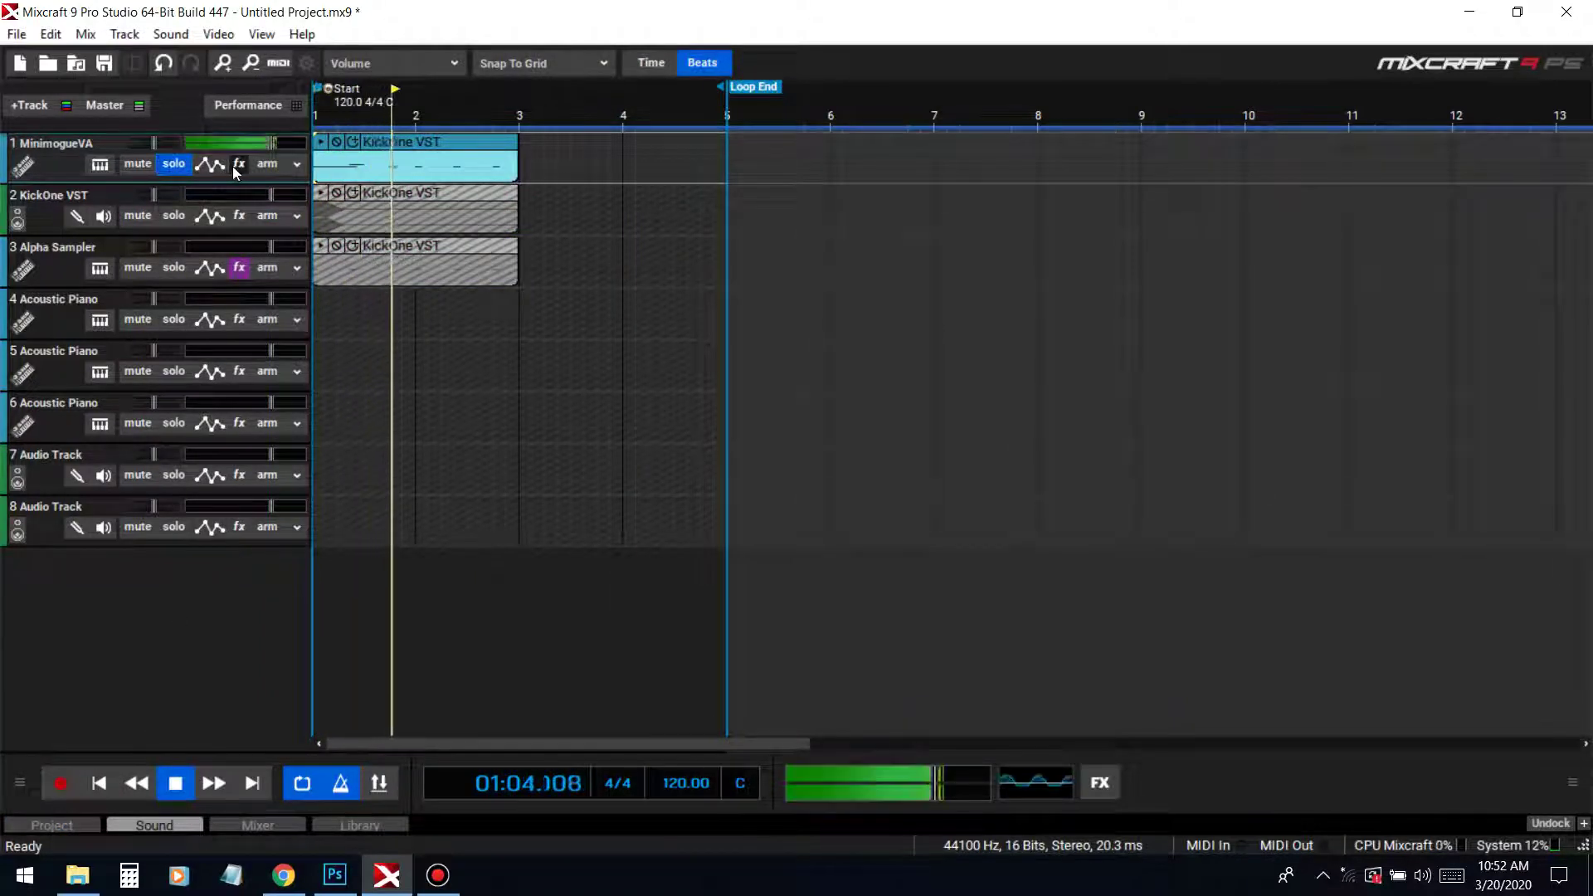
drag(433, 144, 630, 158)
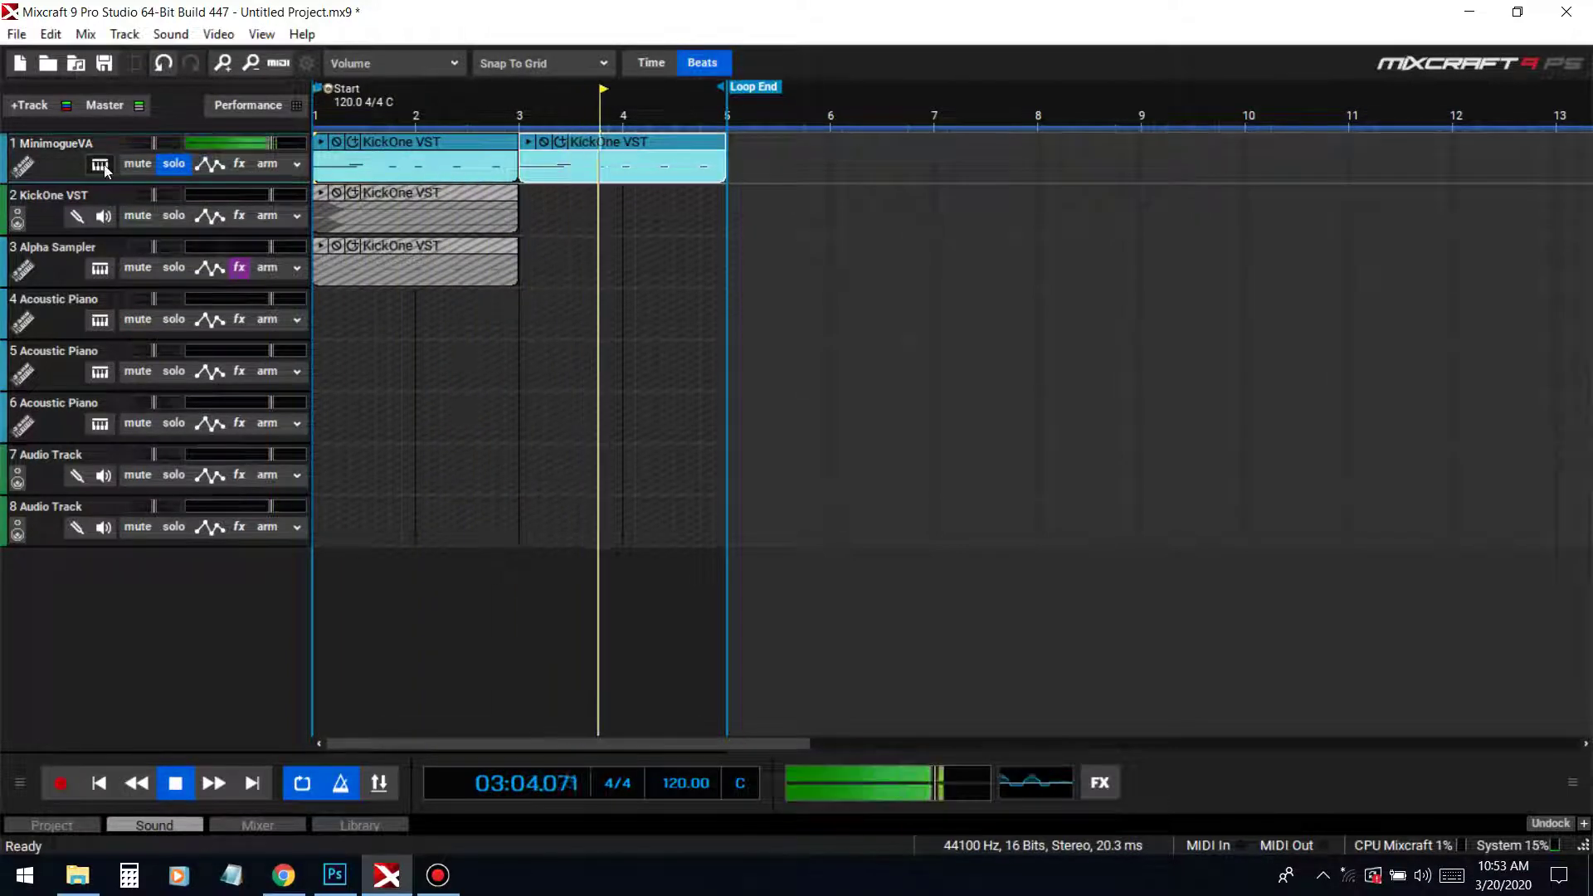
Load the #808 chain (Pro-Q 2, Decapitator, XBass 4000L, Limiter6) on track 1 and show XBass 4000L's controls
click(239, 164)
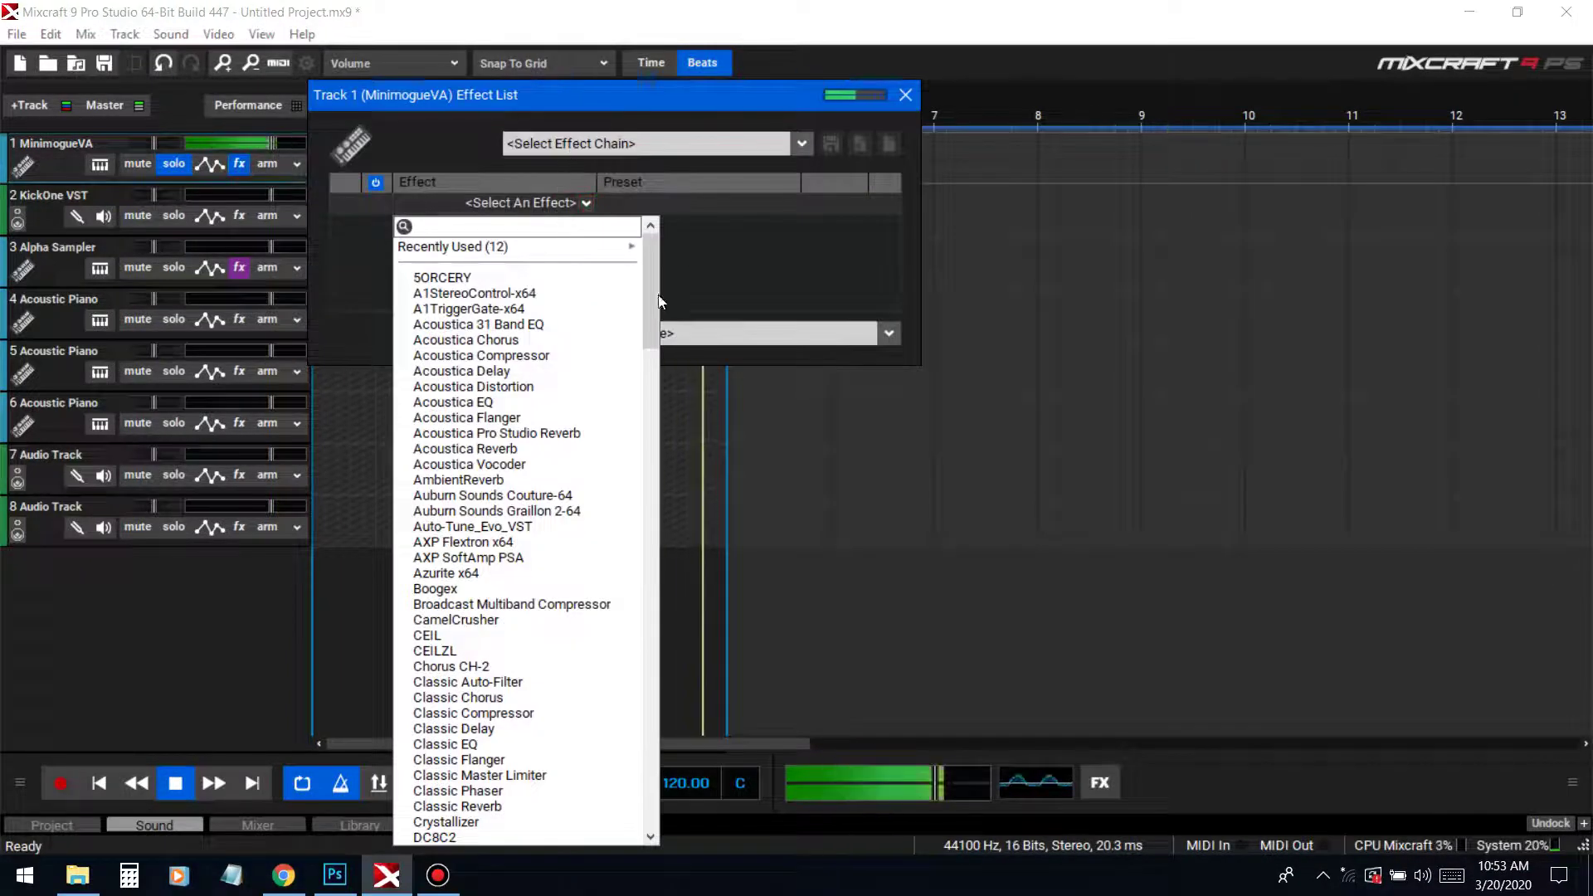
click(594, 145)
click(585, 144)
click(561, 191)
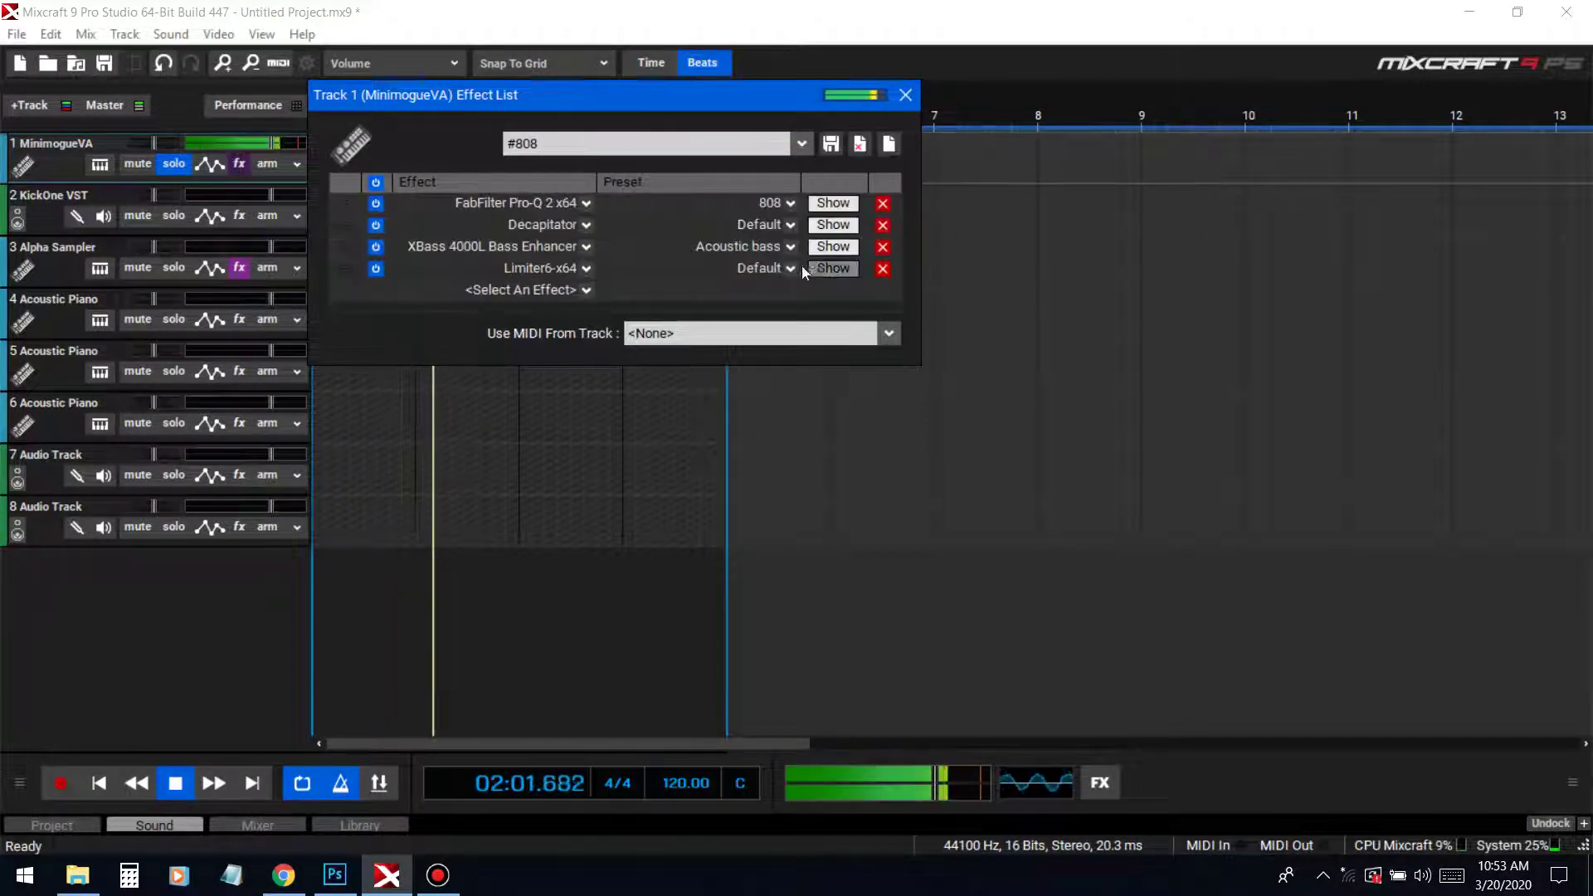
click(832, 246)
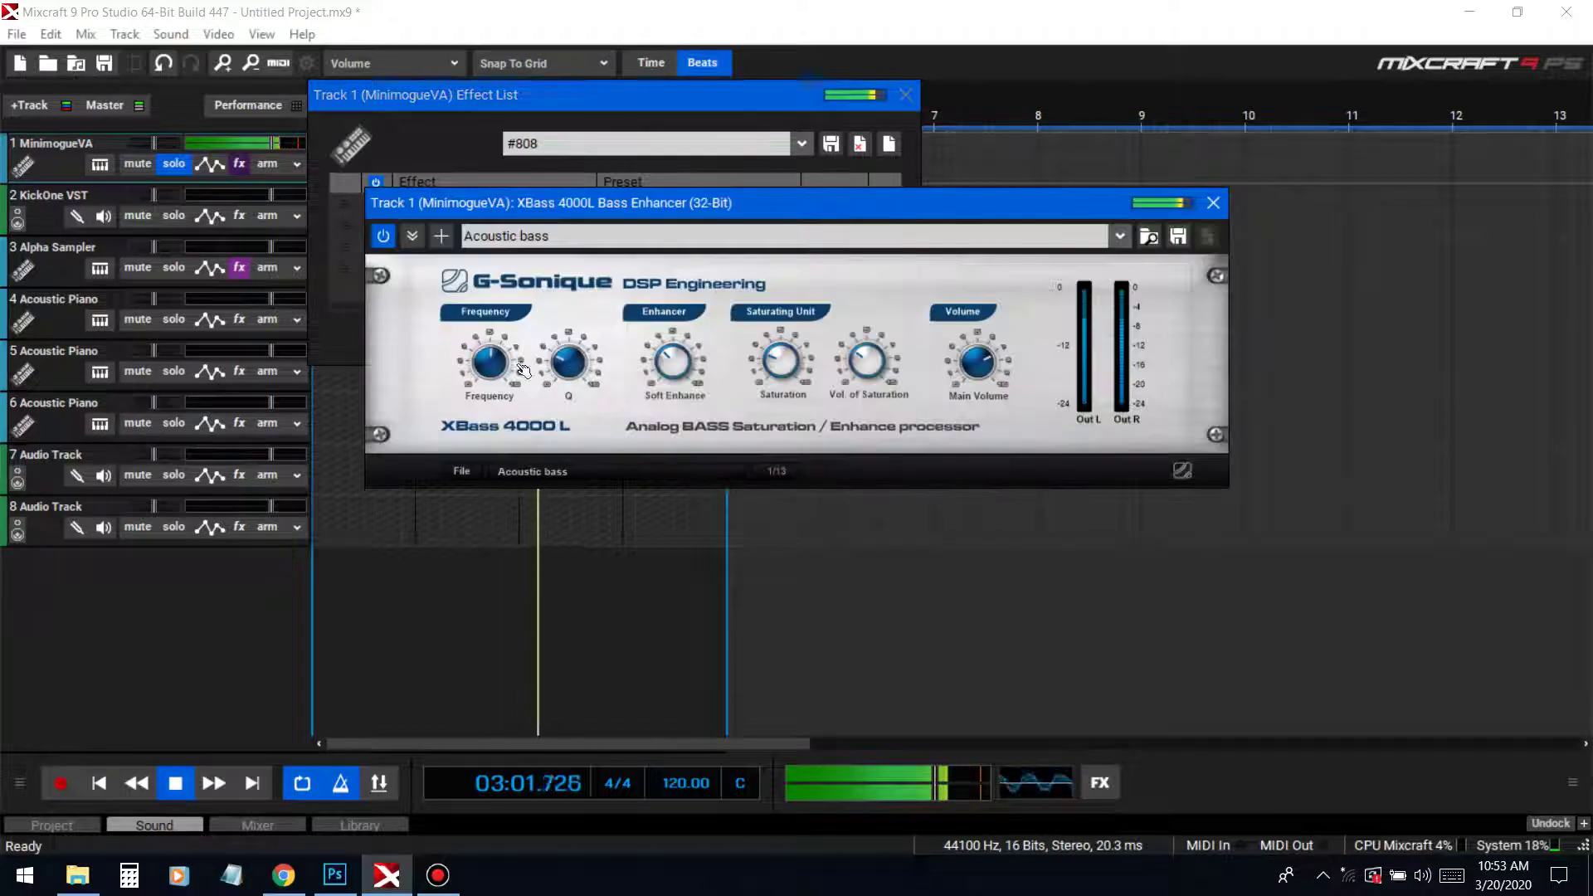
Close the effect windows and shift the first MinimogueVA clip's notes down an octave to C2 and C#2
click(906, 95)
click(1213, 203)
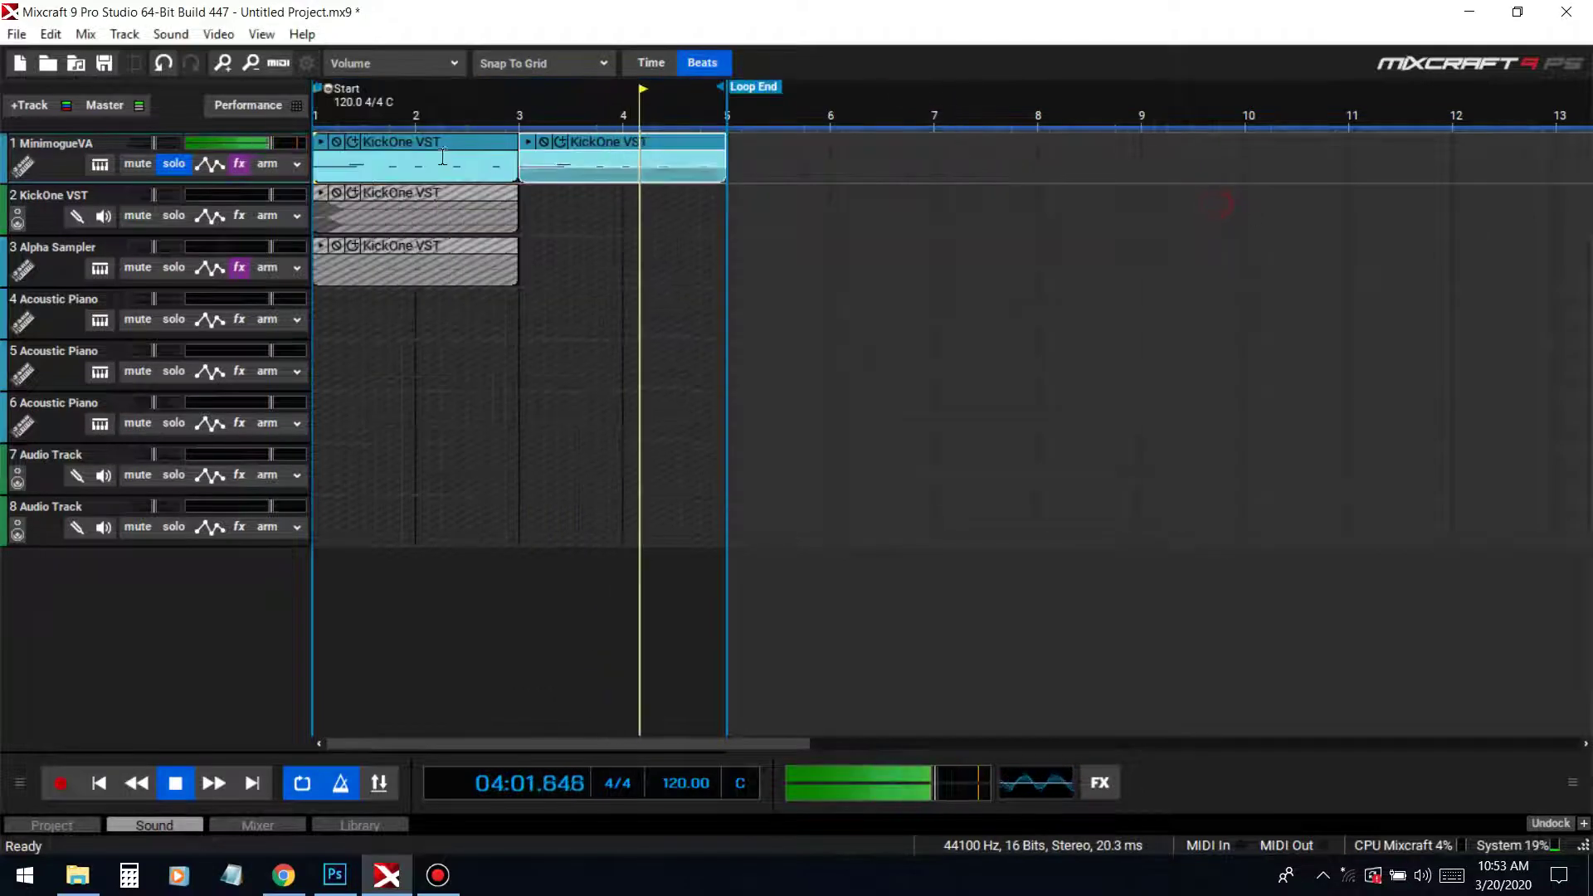
double_click(432, 143)
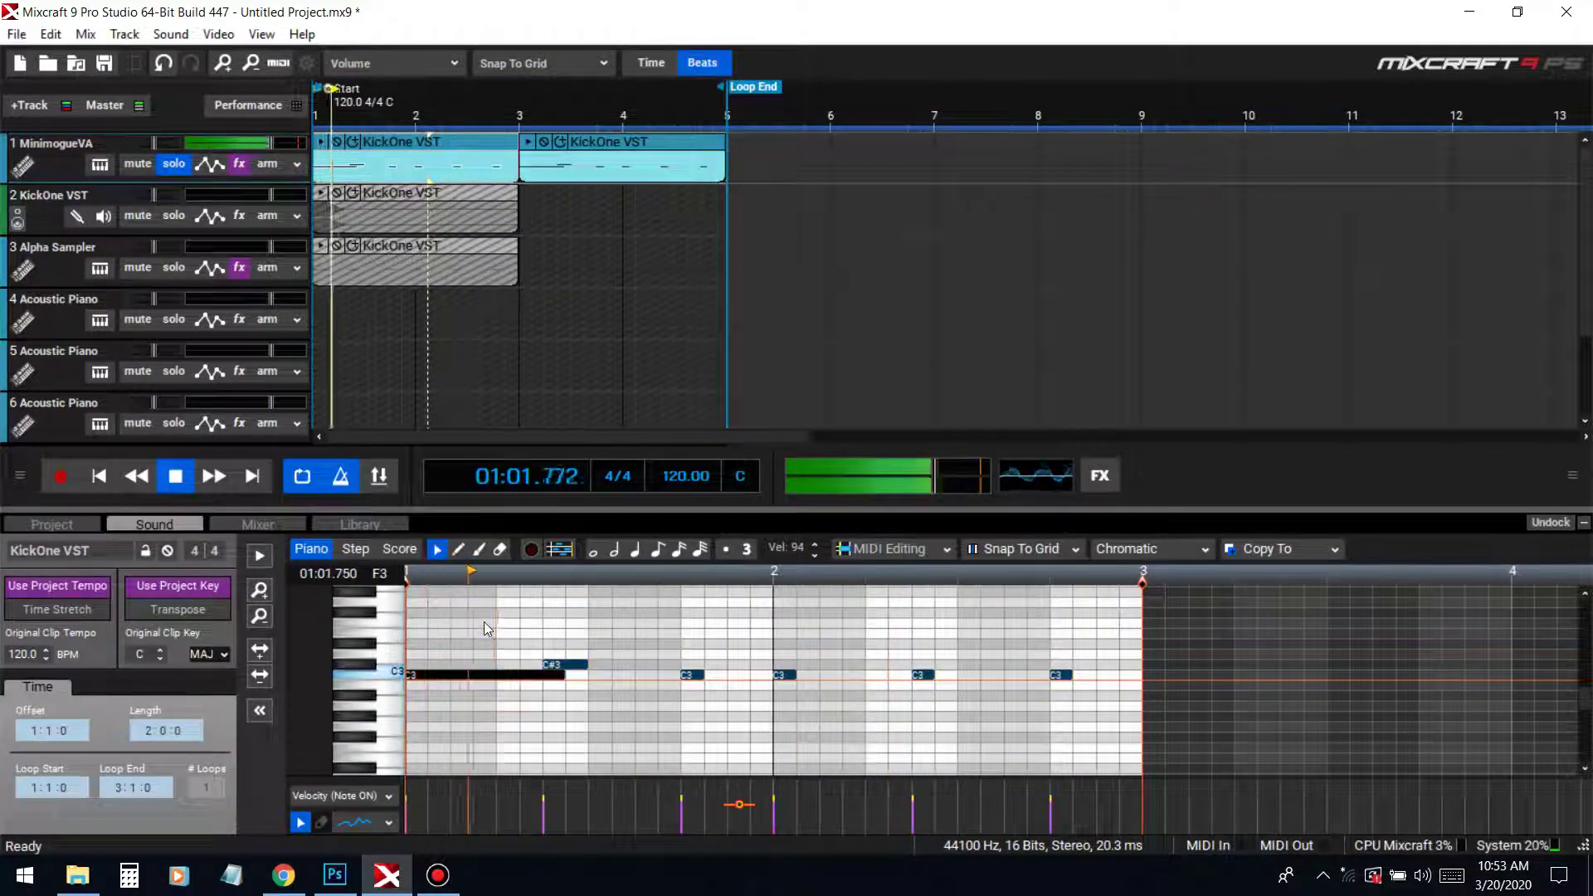
key(shift+Down)
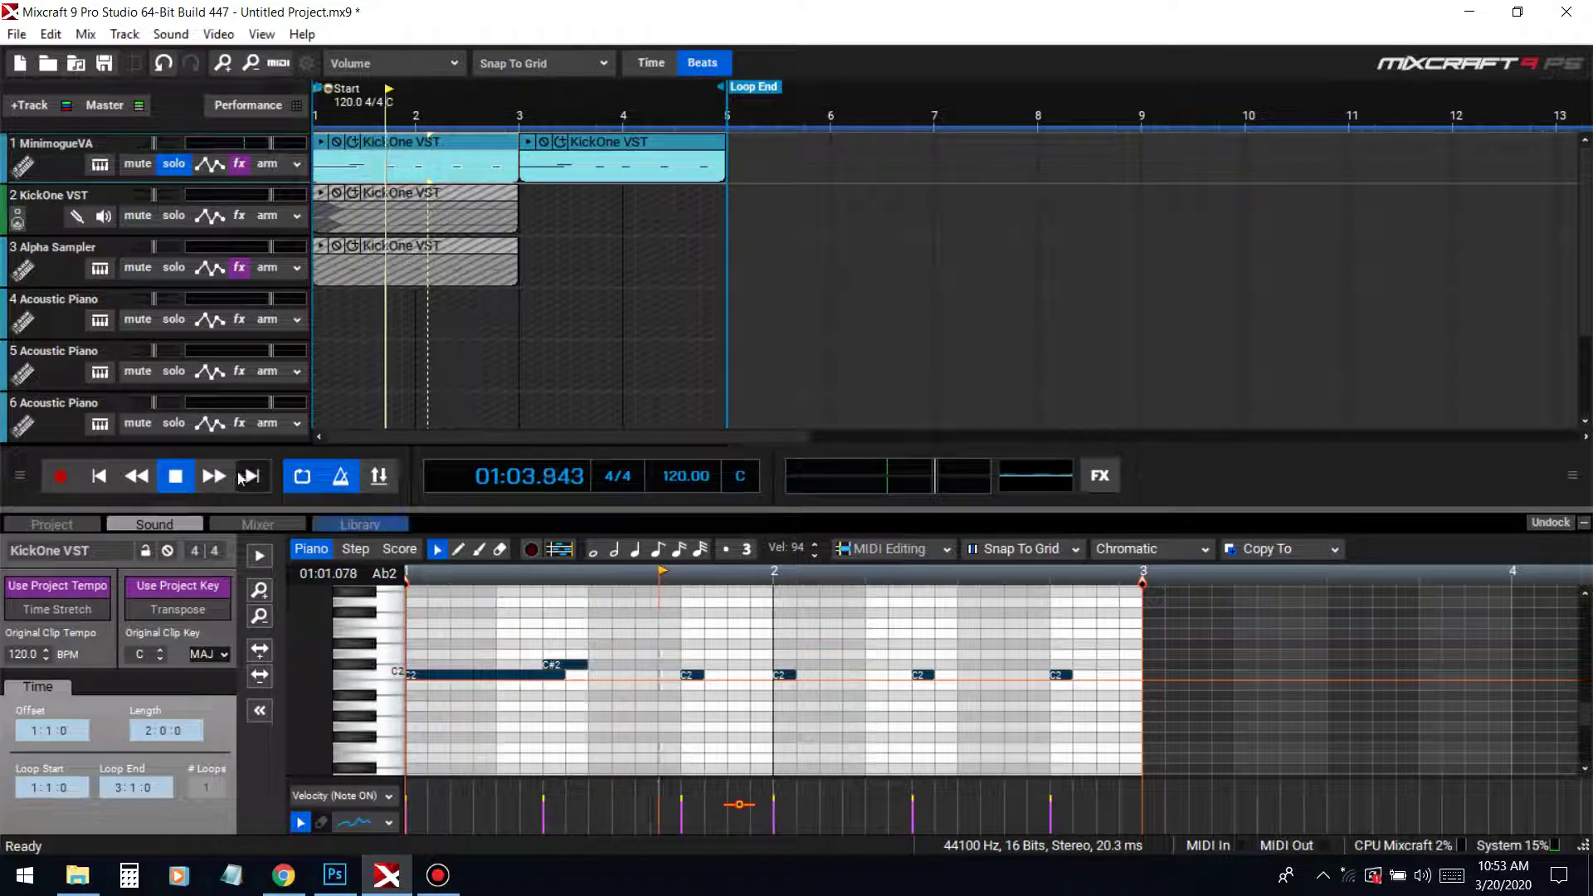
click(100, 476)
Replace the second clip with a copy of the first at bar 3 and raise its C#2 note to C#3
click(622, 147)
key(Delete)
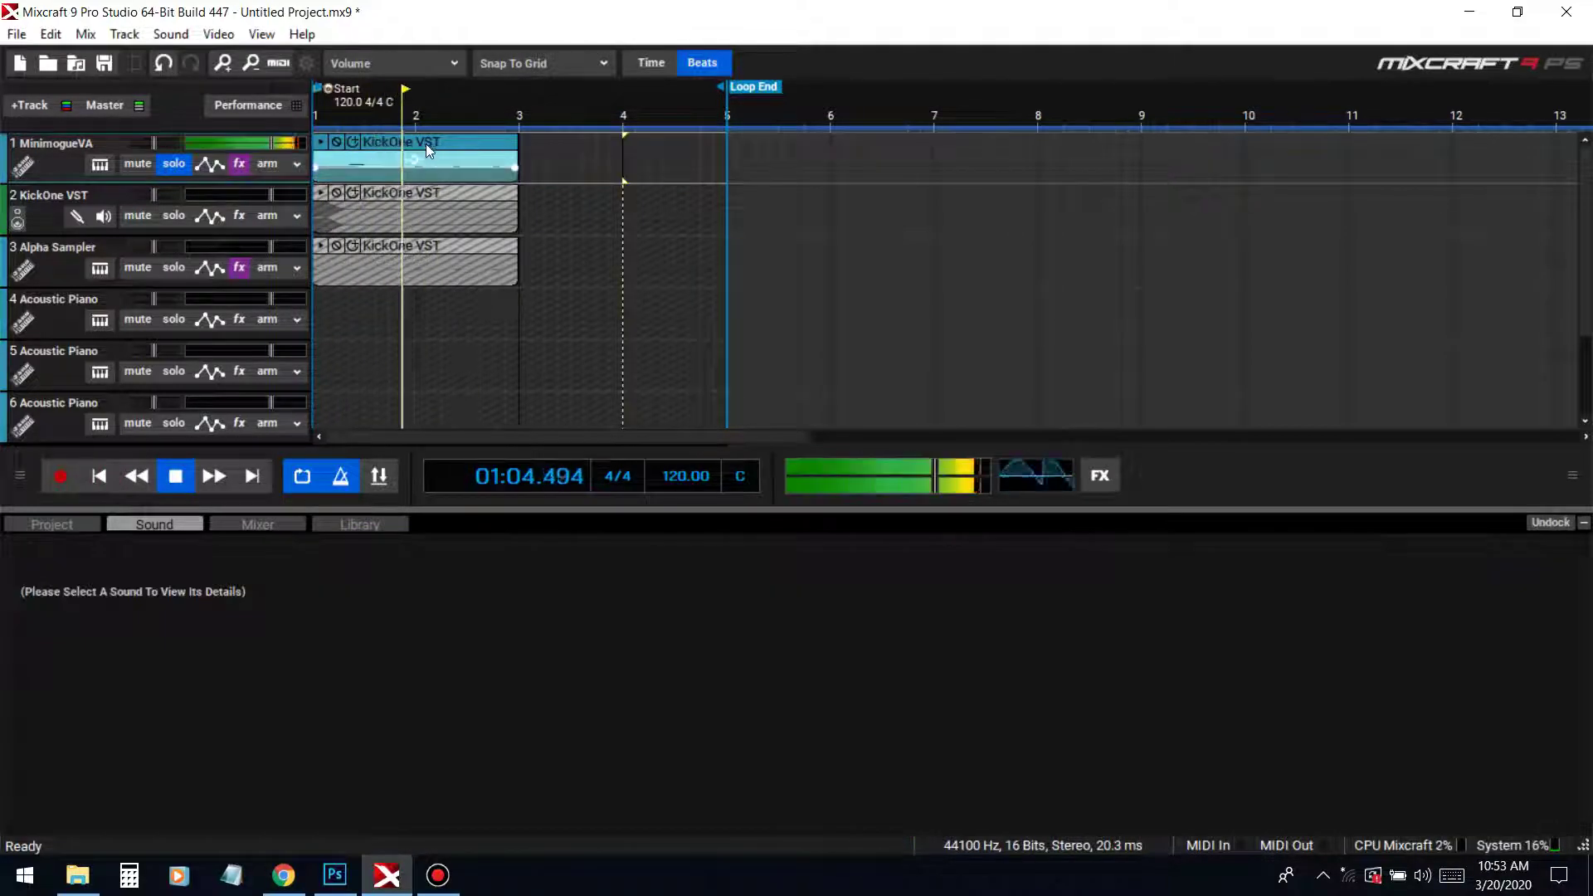
drag(424, 145, 626, 170)
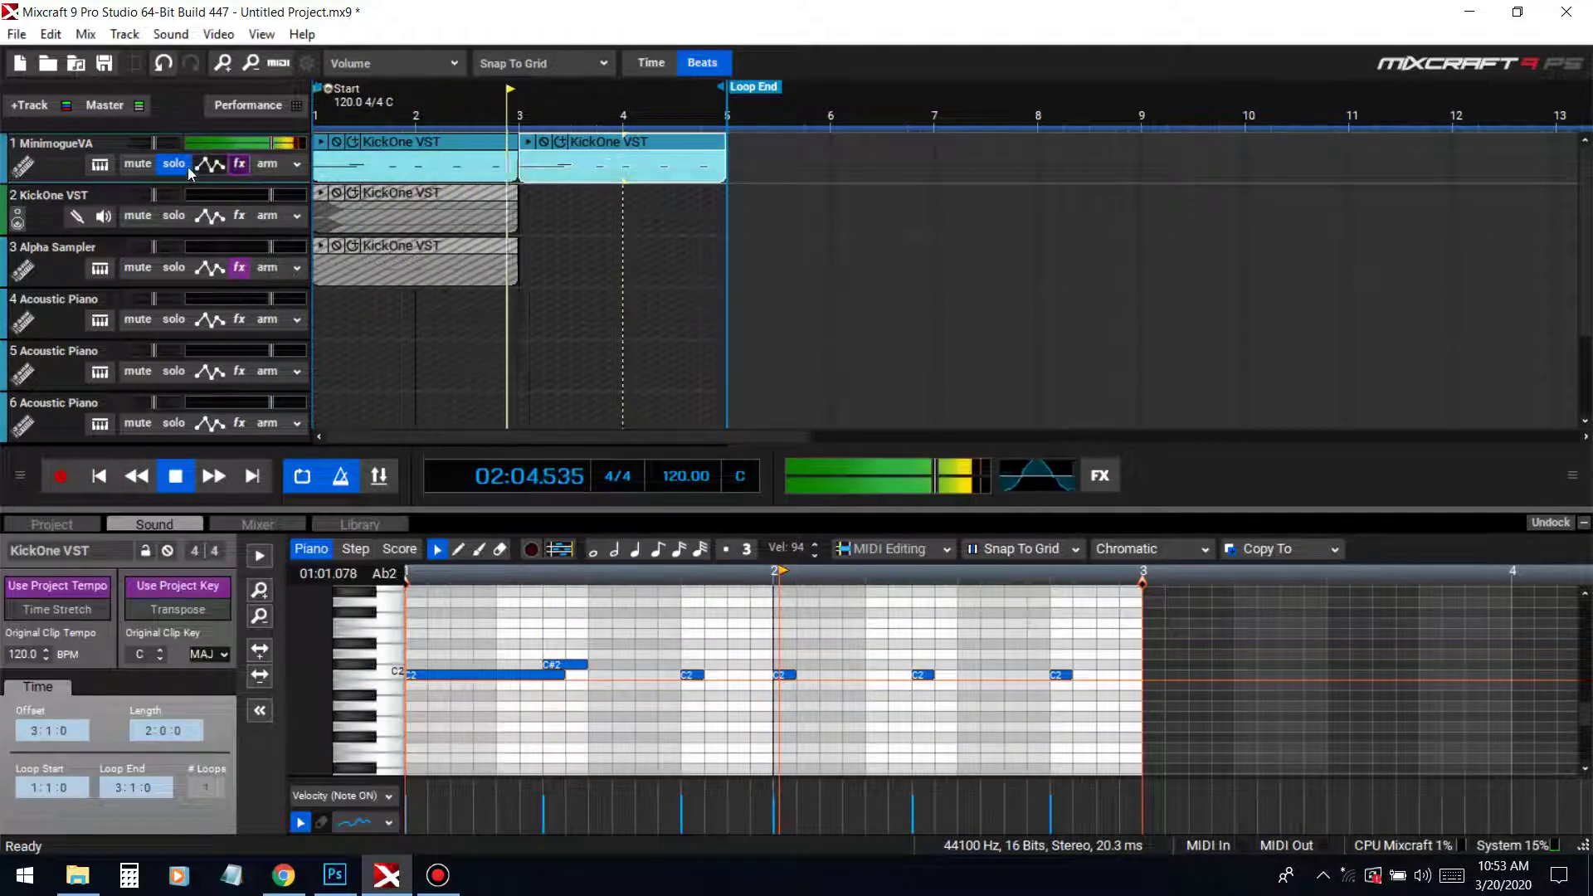
key(space)
click(575, 665)
key(shift+Up)
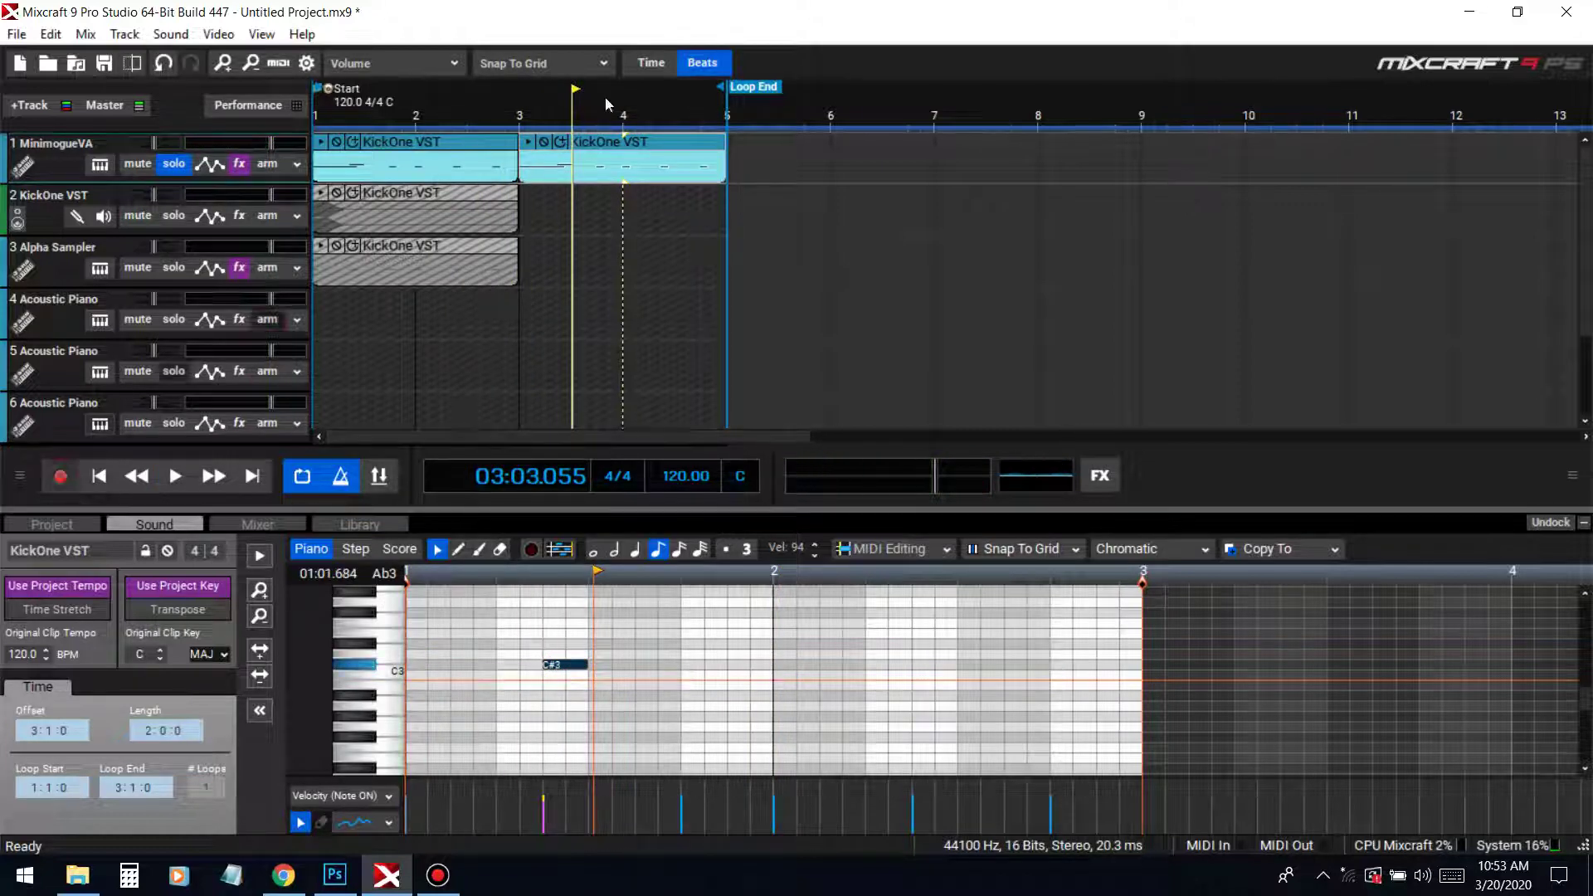
click(520, 112)
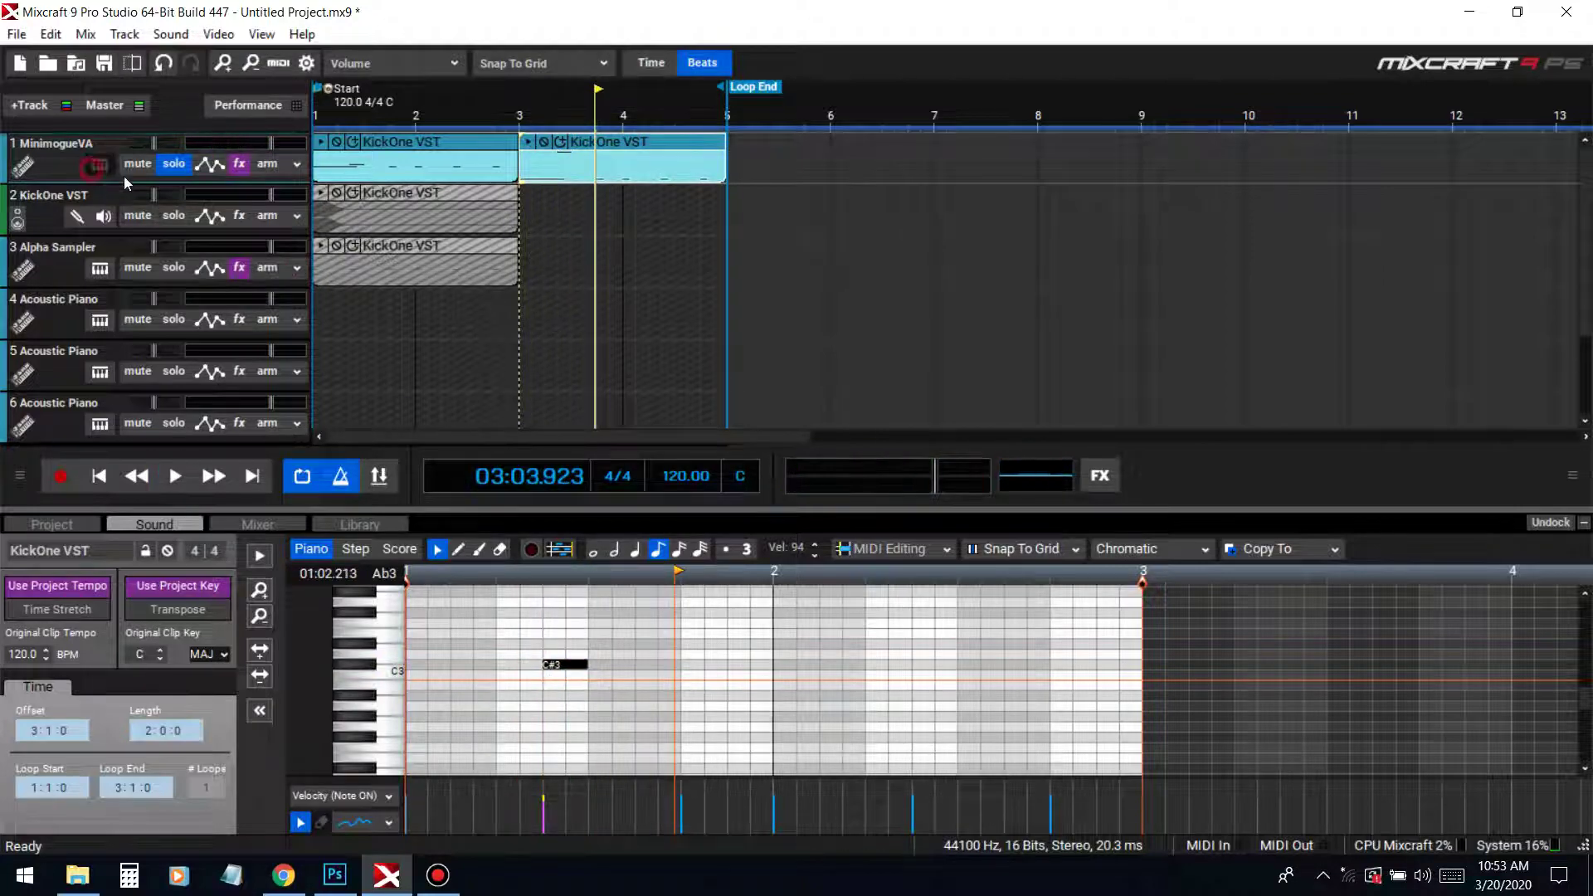
Open the MinimogueVA synth panel and move it off the piano roll
click(96, 165)
click(883, 515)
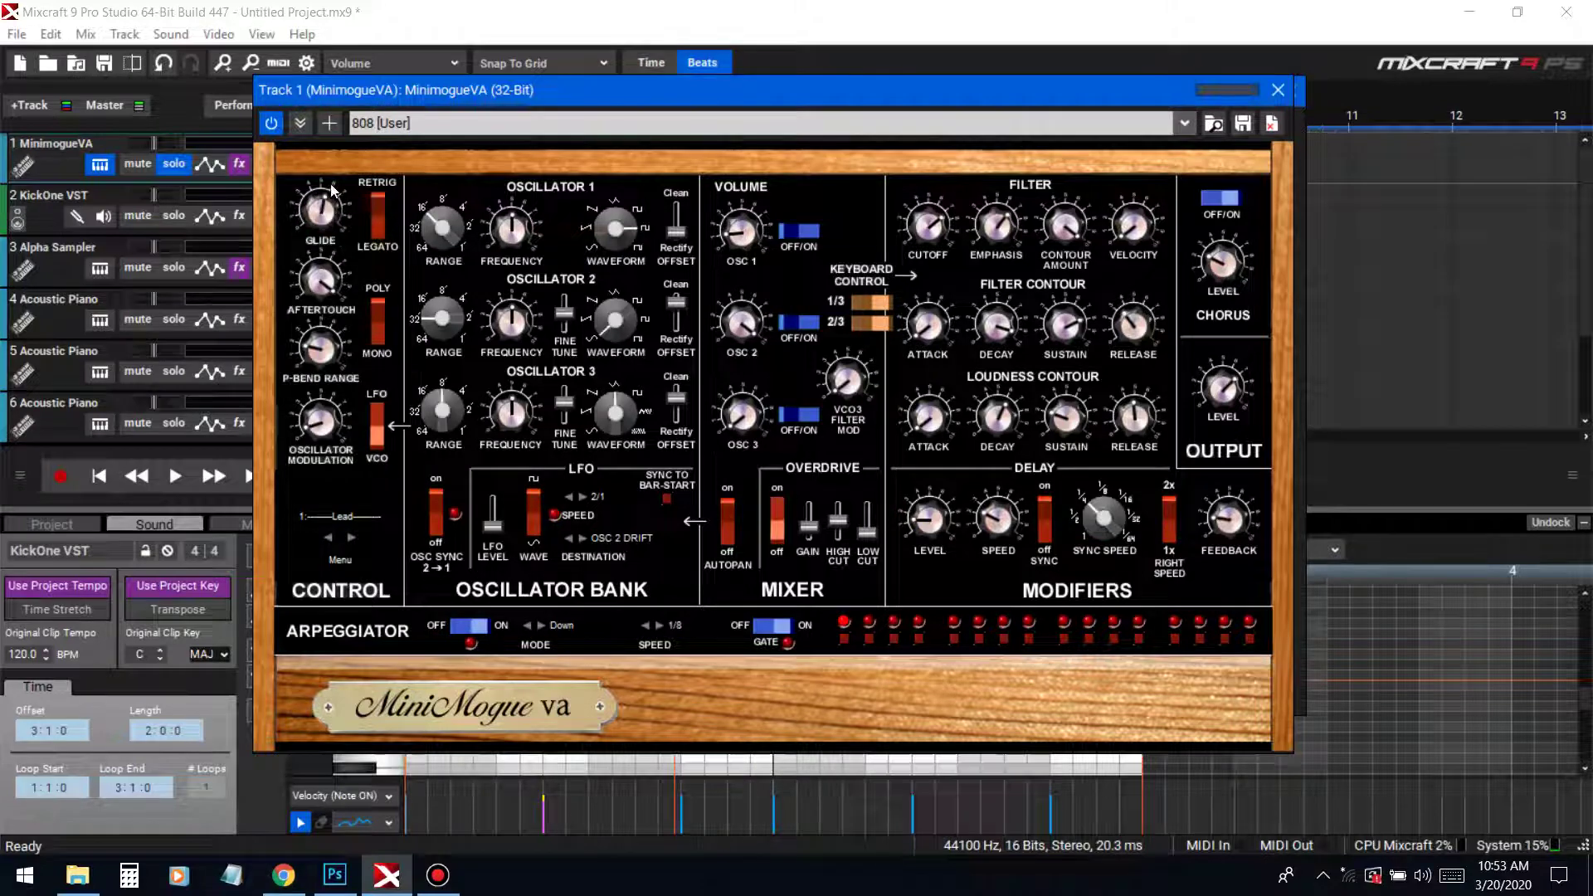
drag(498, 91, 909, 321)
click(1290, 90)
key(space)
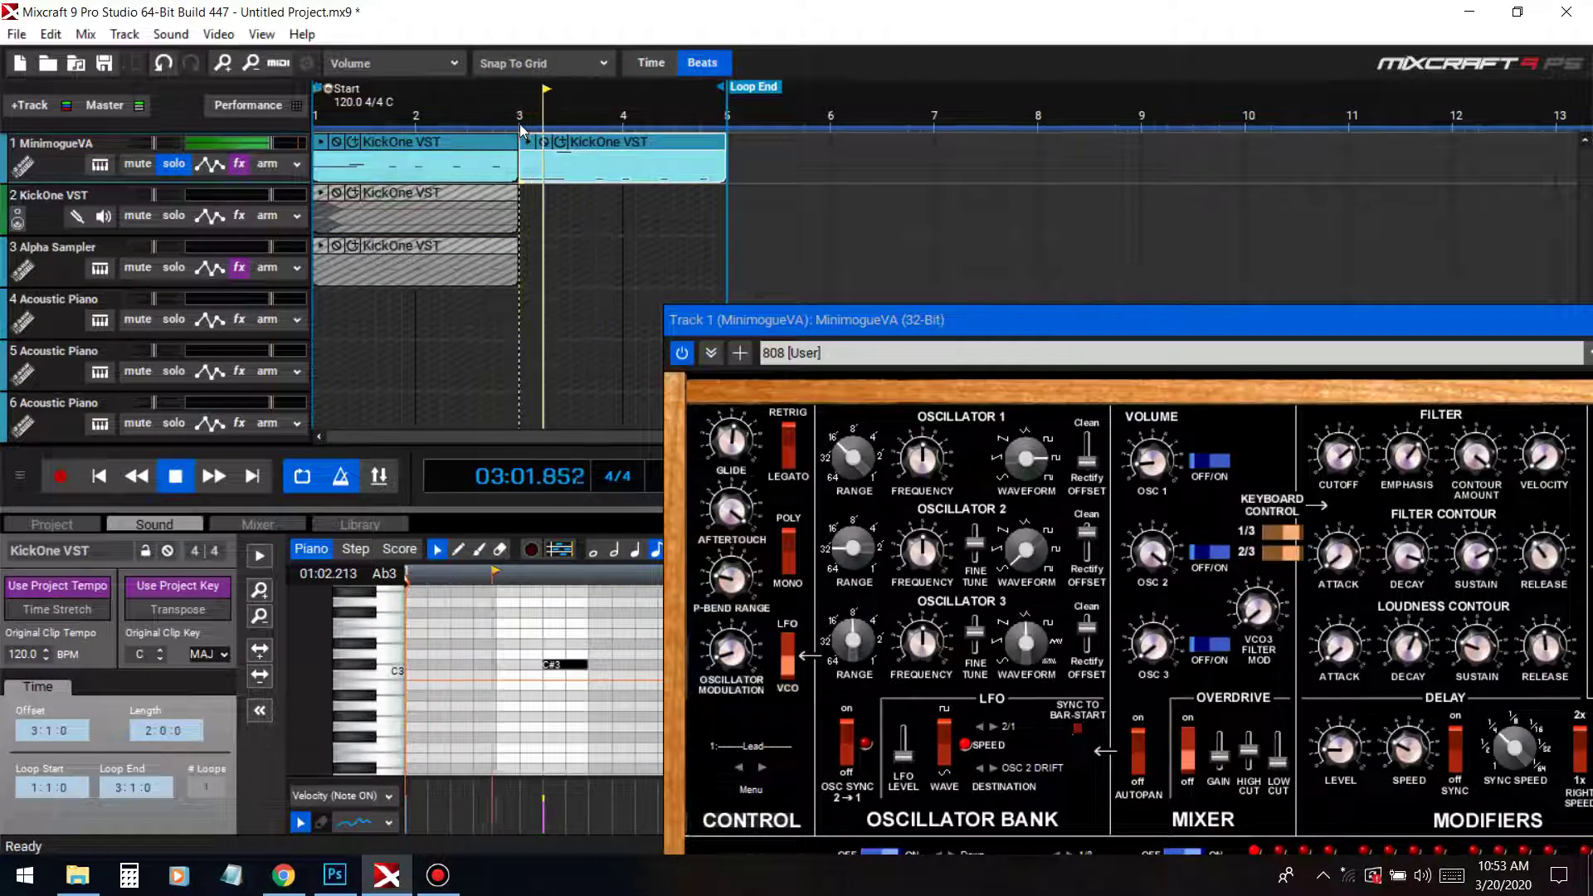
key(space)
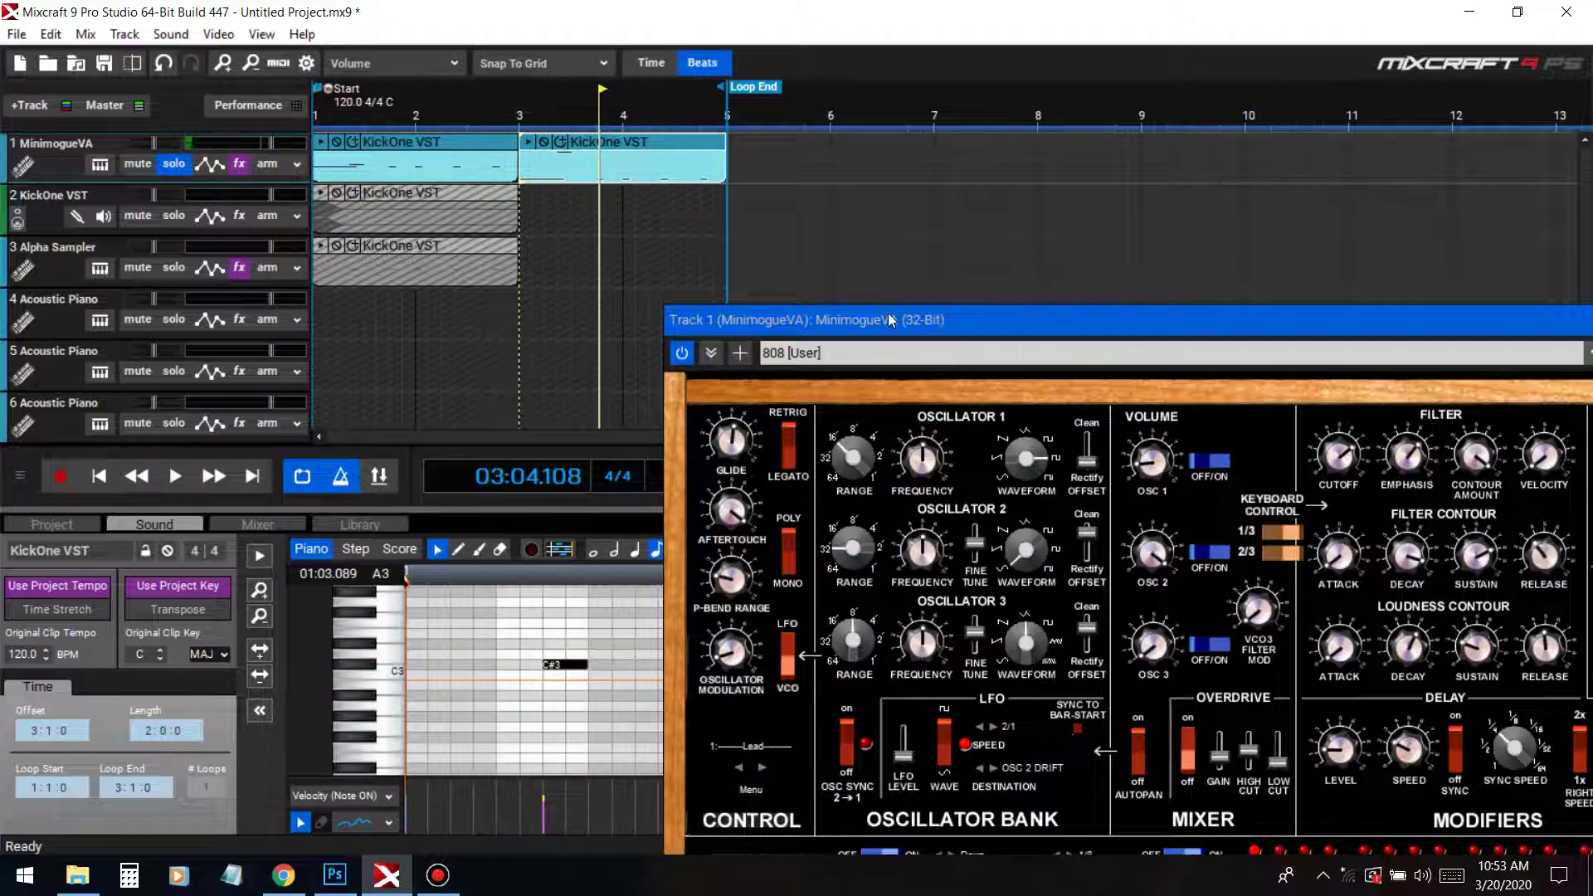
drag(890, 324, 1012, 91)
Extend the C#3 note's start earlier so it overlaps the previous note, and audition it
drag(539, 664, 496, 664)
click(515, 392)
key(space)
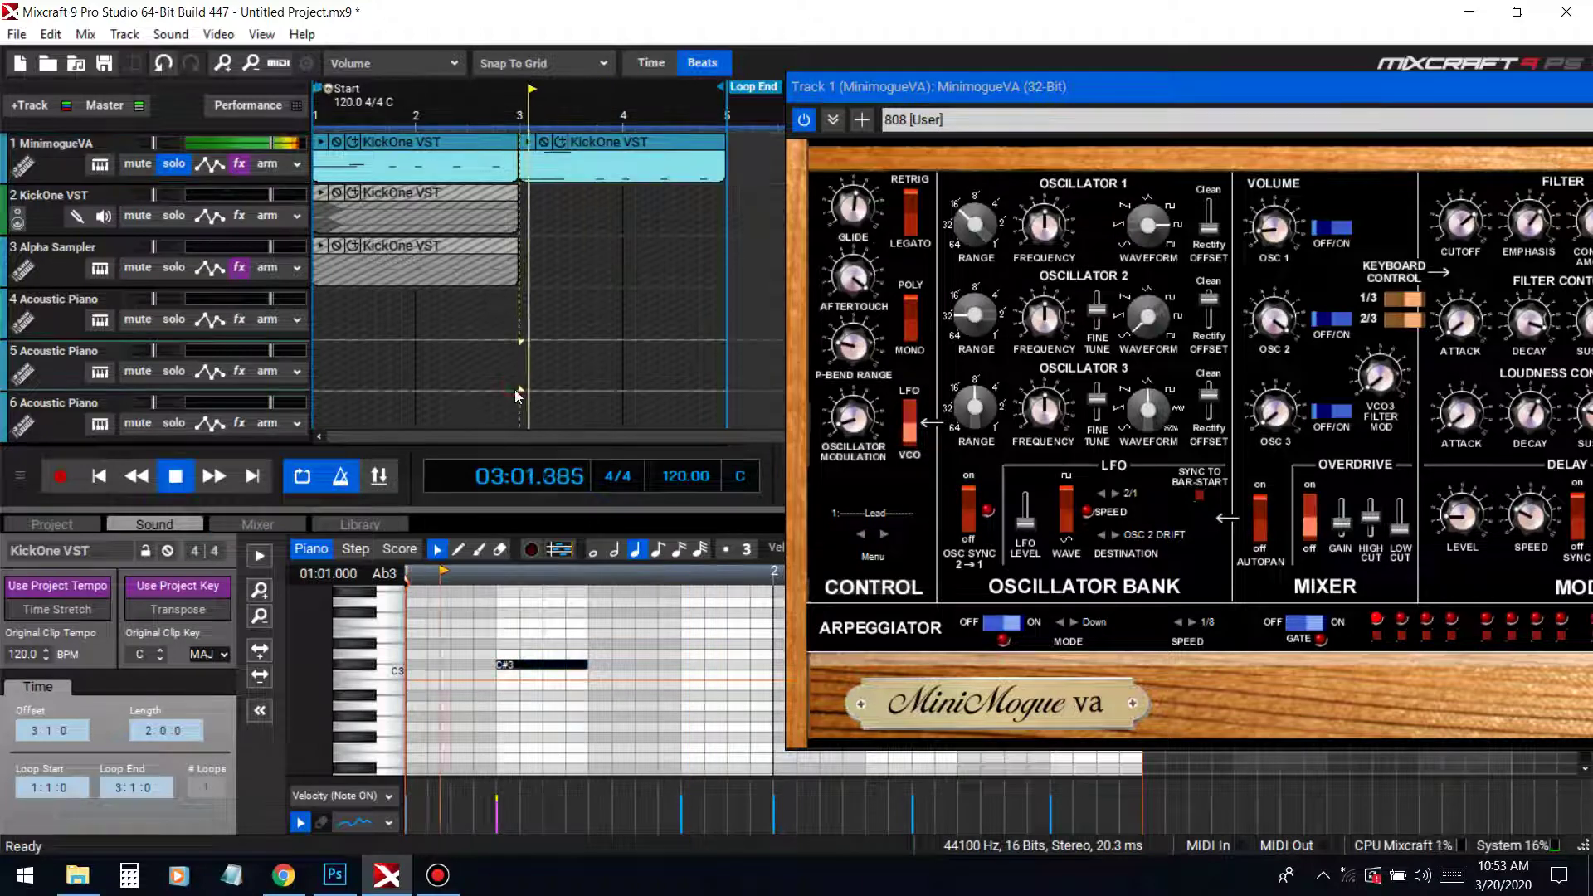
key(space)
Turn up the MinimogueVA Glide knob and audition the slide repeatedly from bar 3
drag(863, 209, 864, 199)
click(519, 114)
key(space)
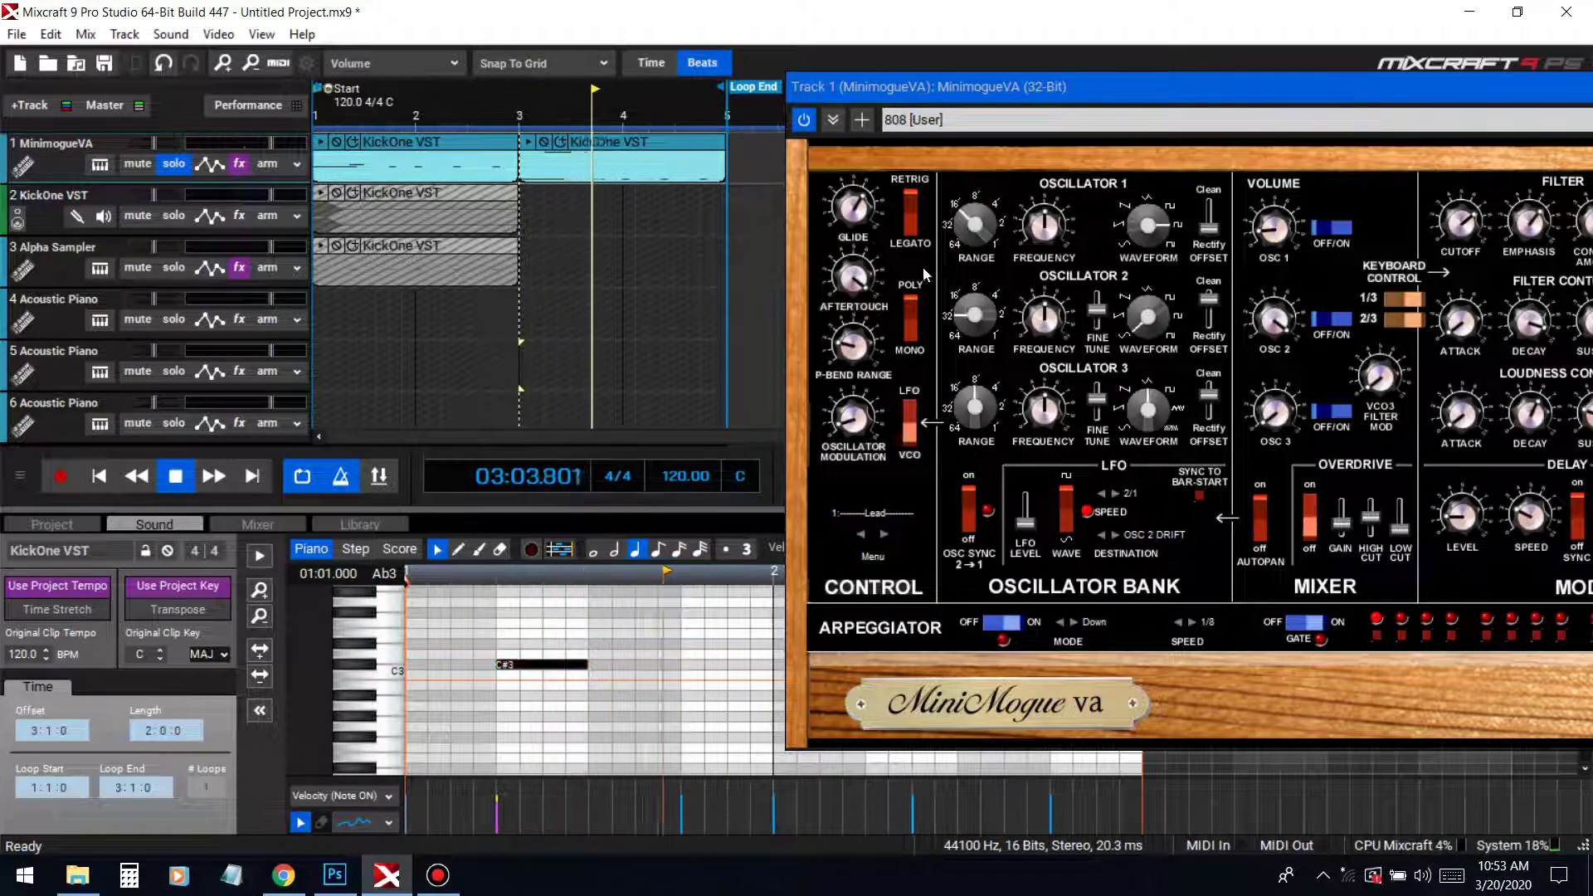
key(space)
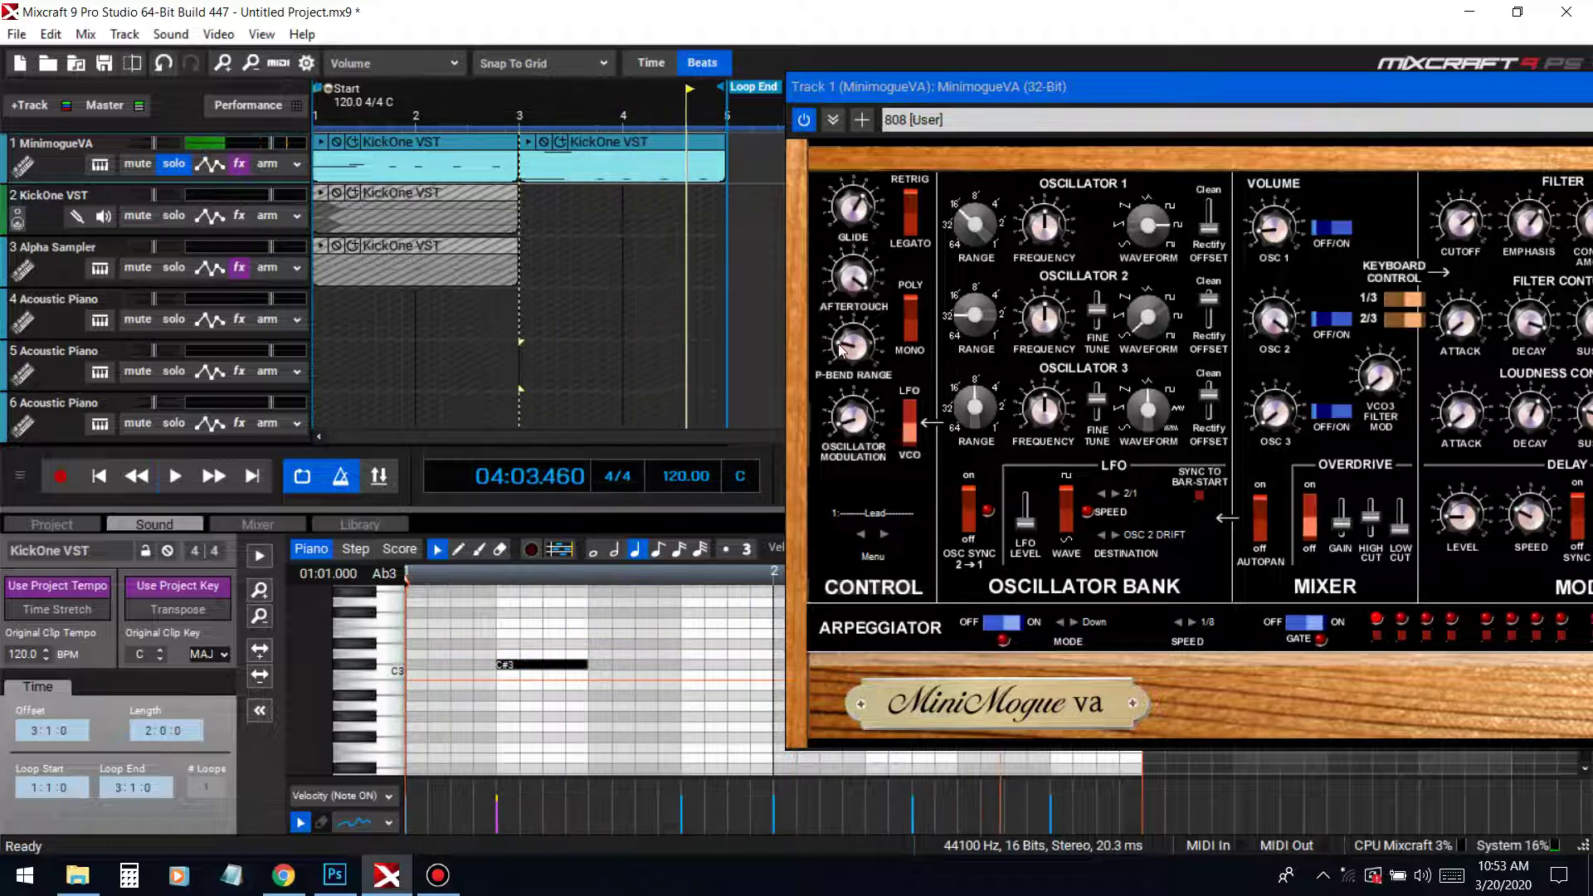
click(521, 114)
key(space)
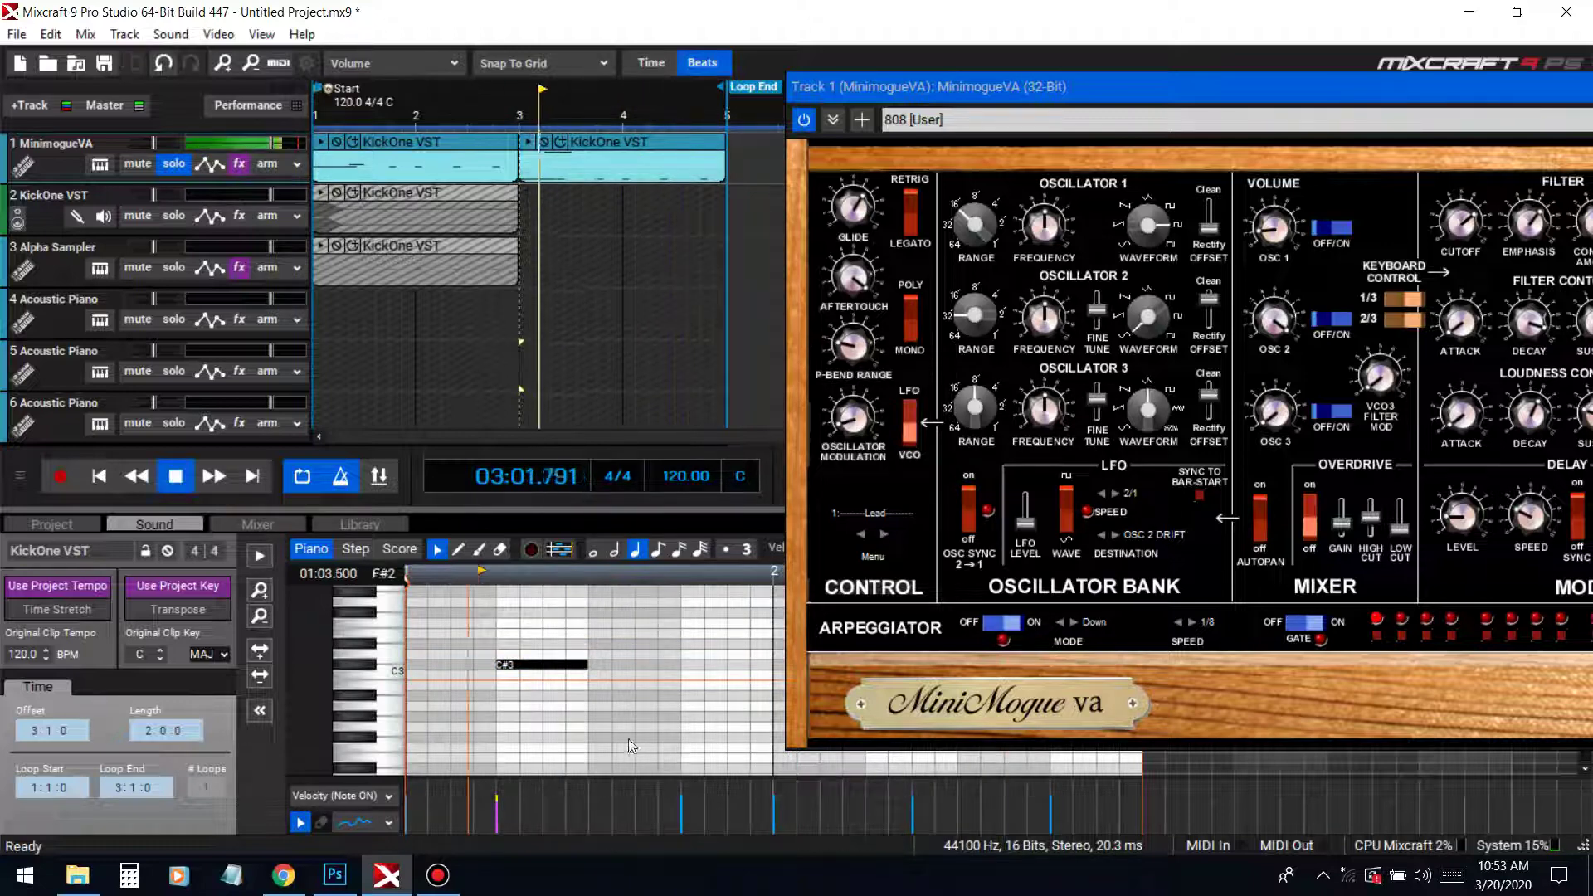
key(space)
click(533, 116)
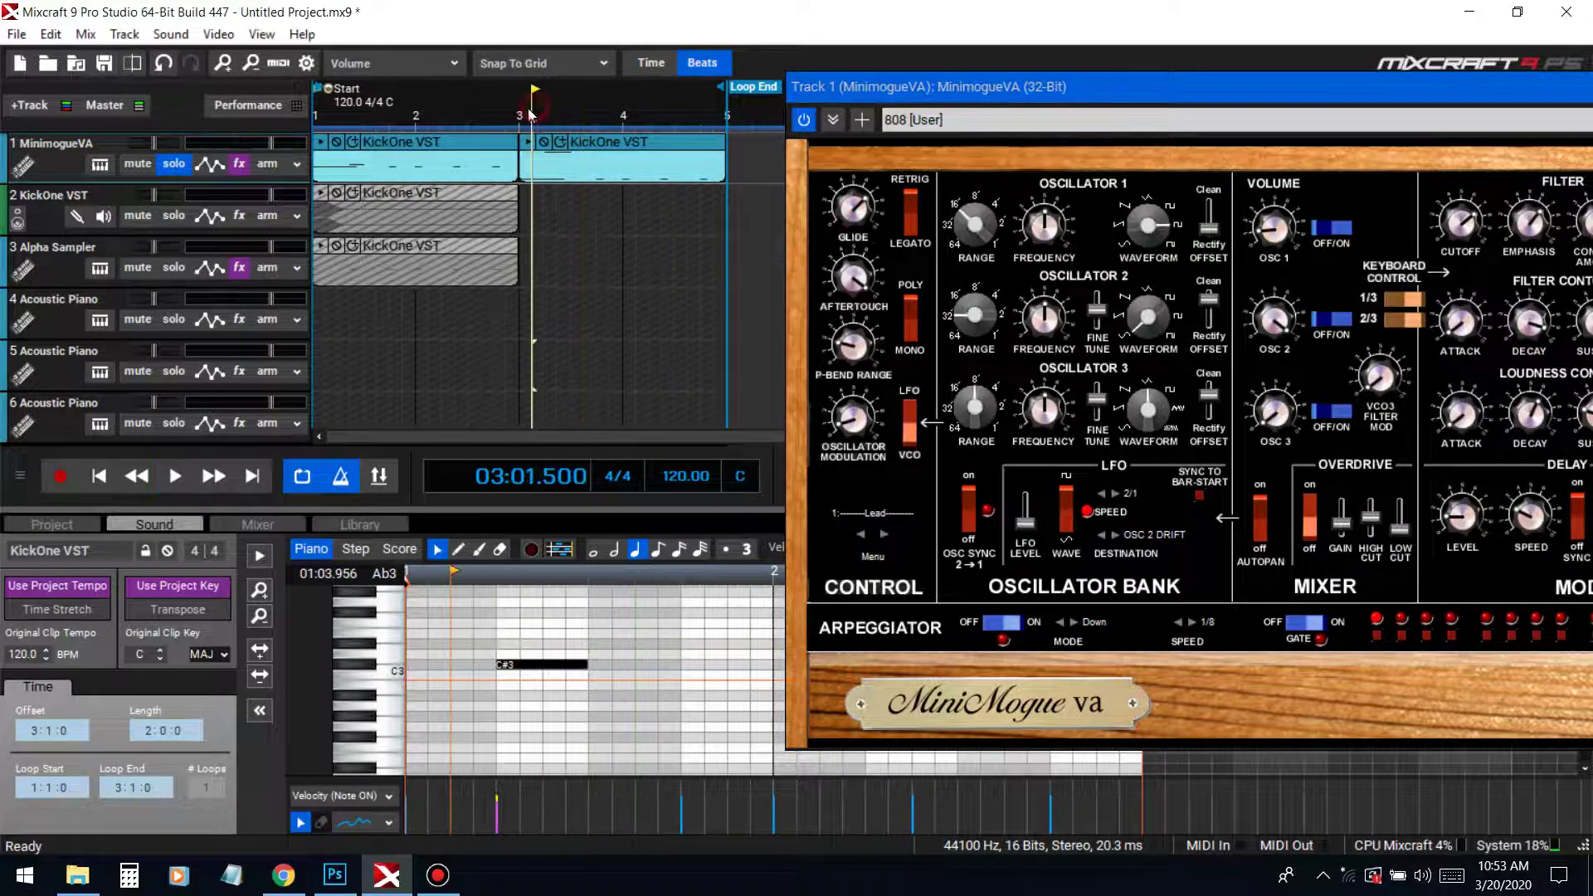
key(space)
key(space)
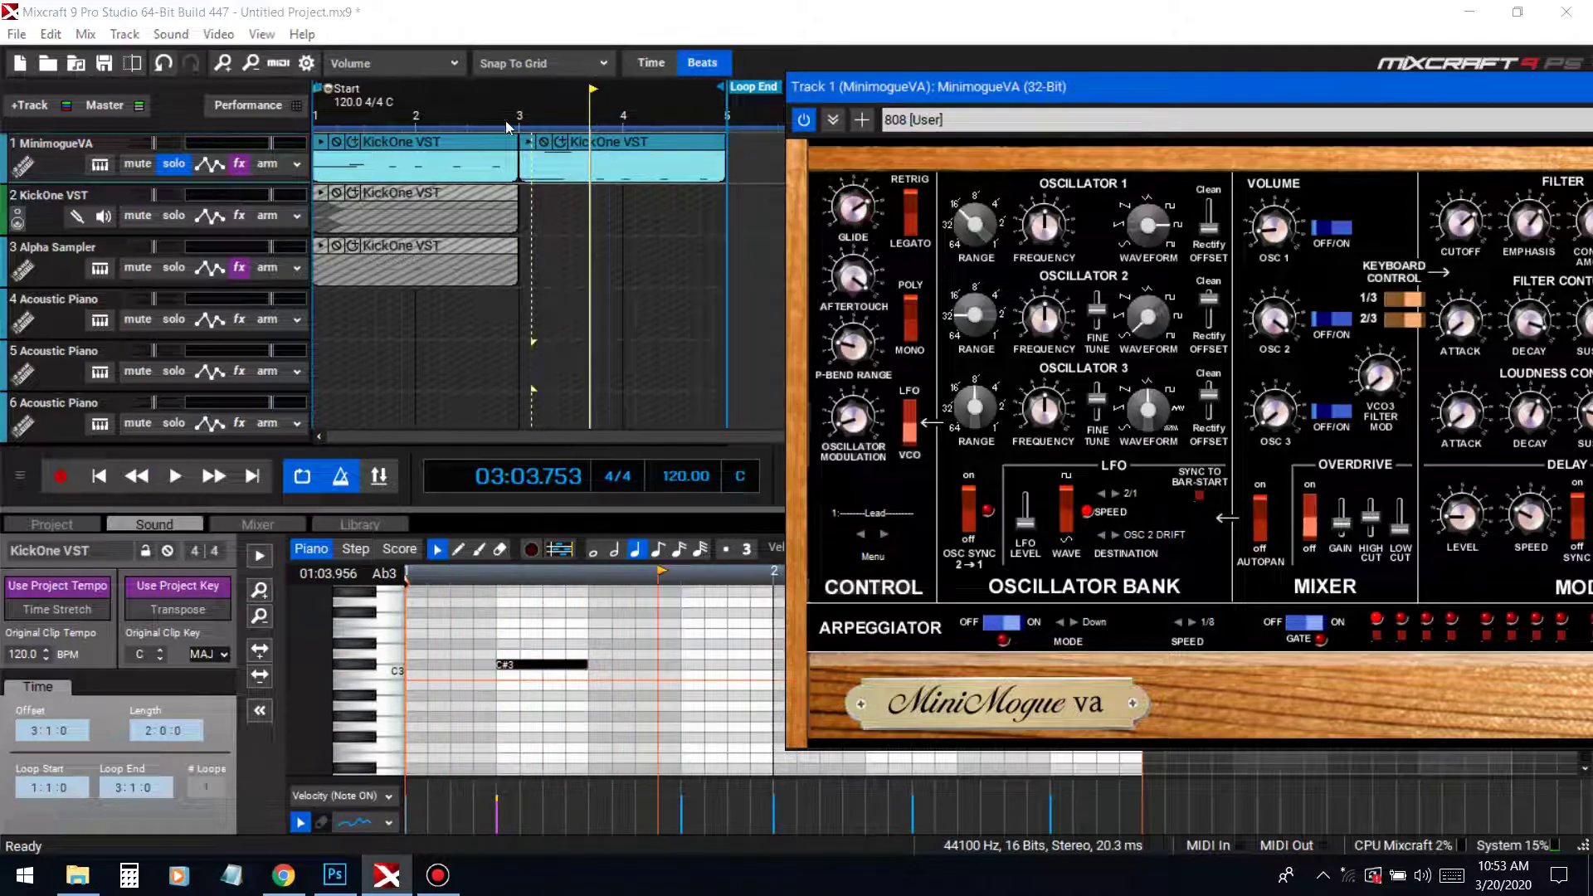
click(507, 125)
key(space)
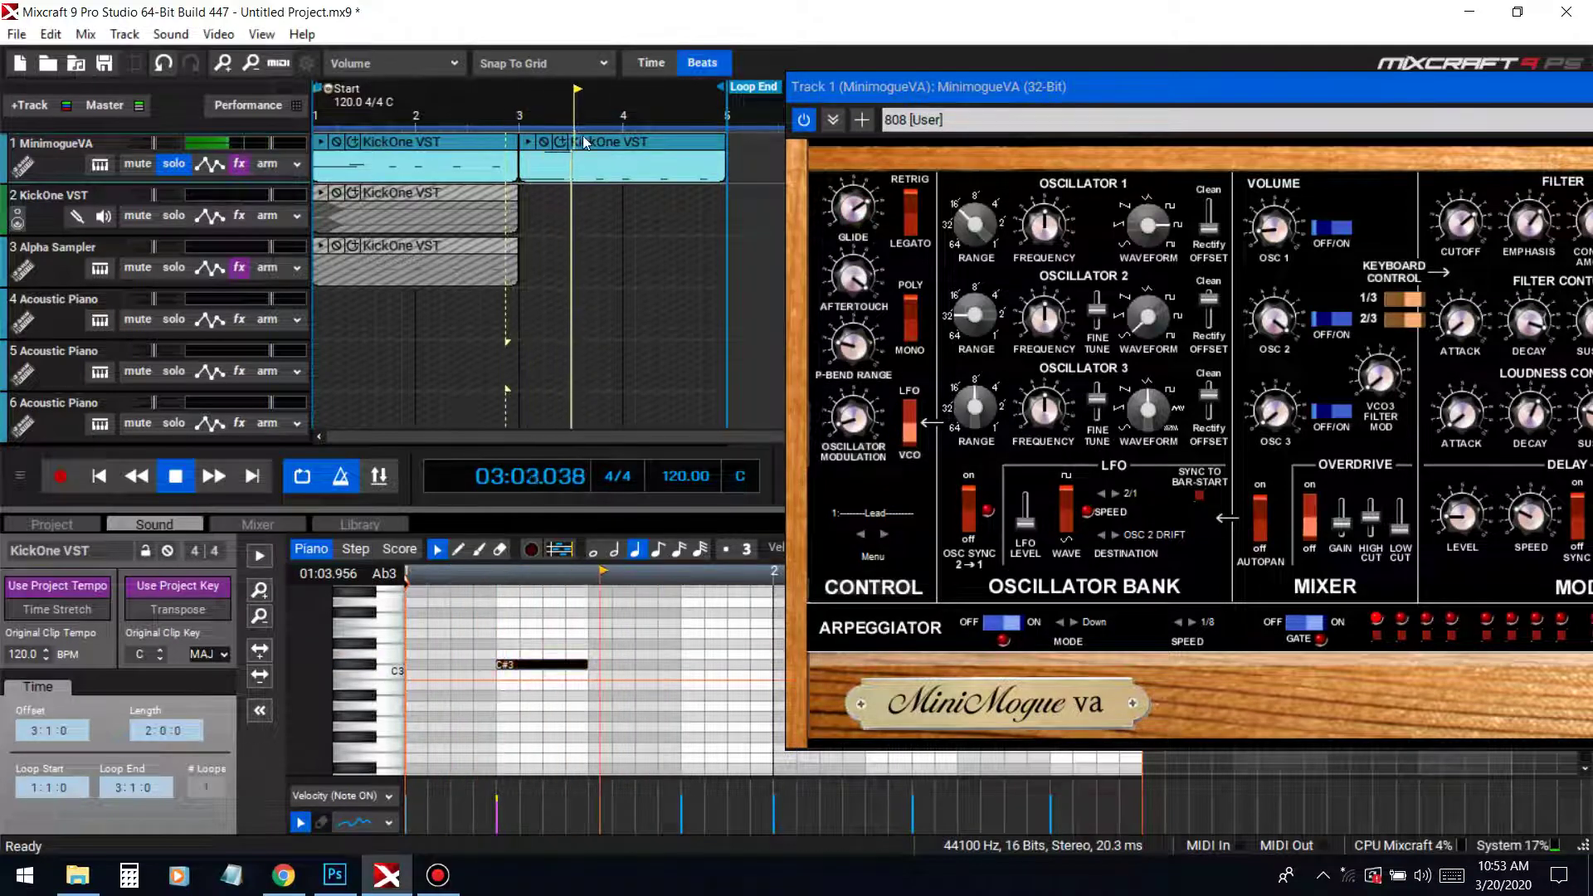
key(space)
click(523, 116)
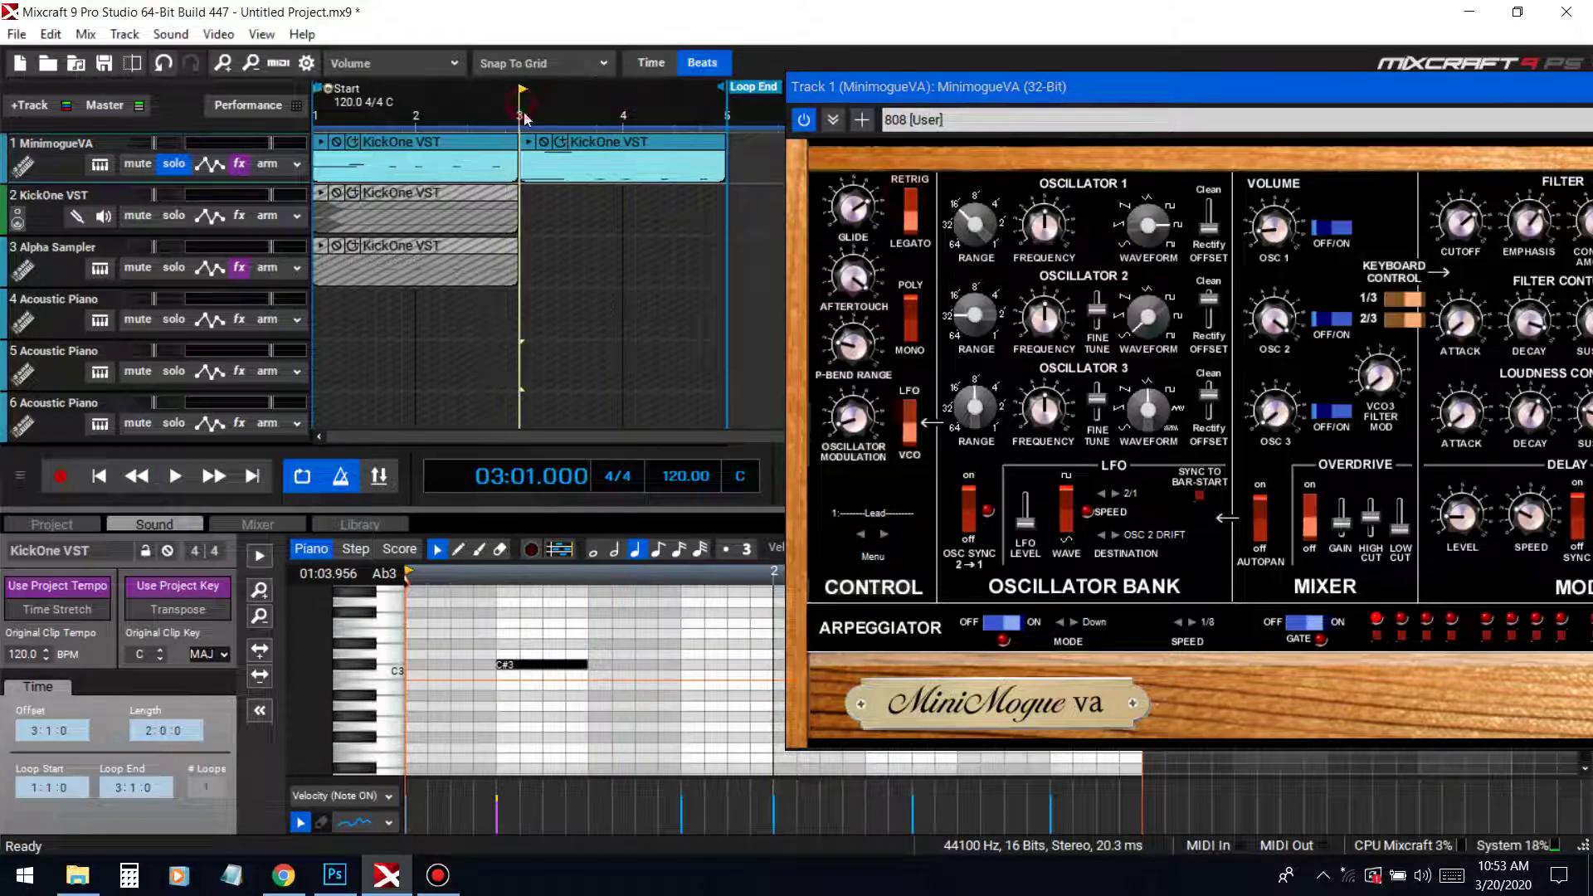
key(space)
key(space)
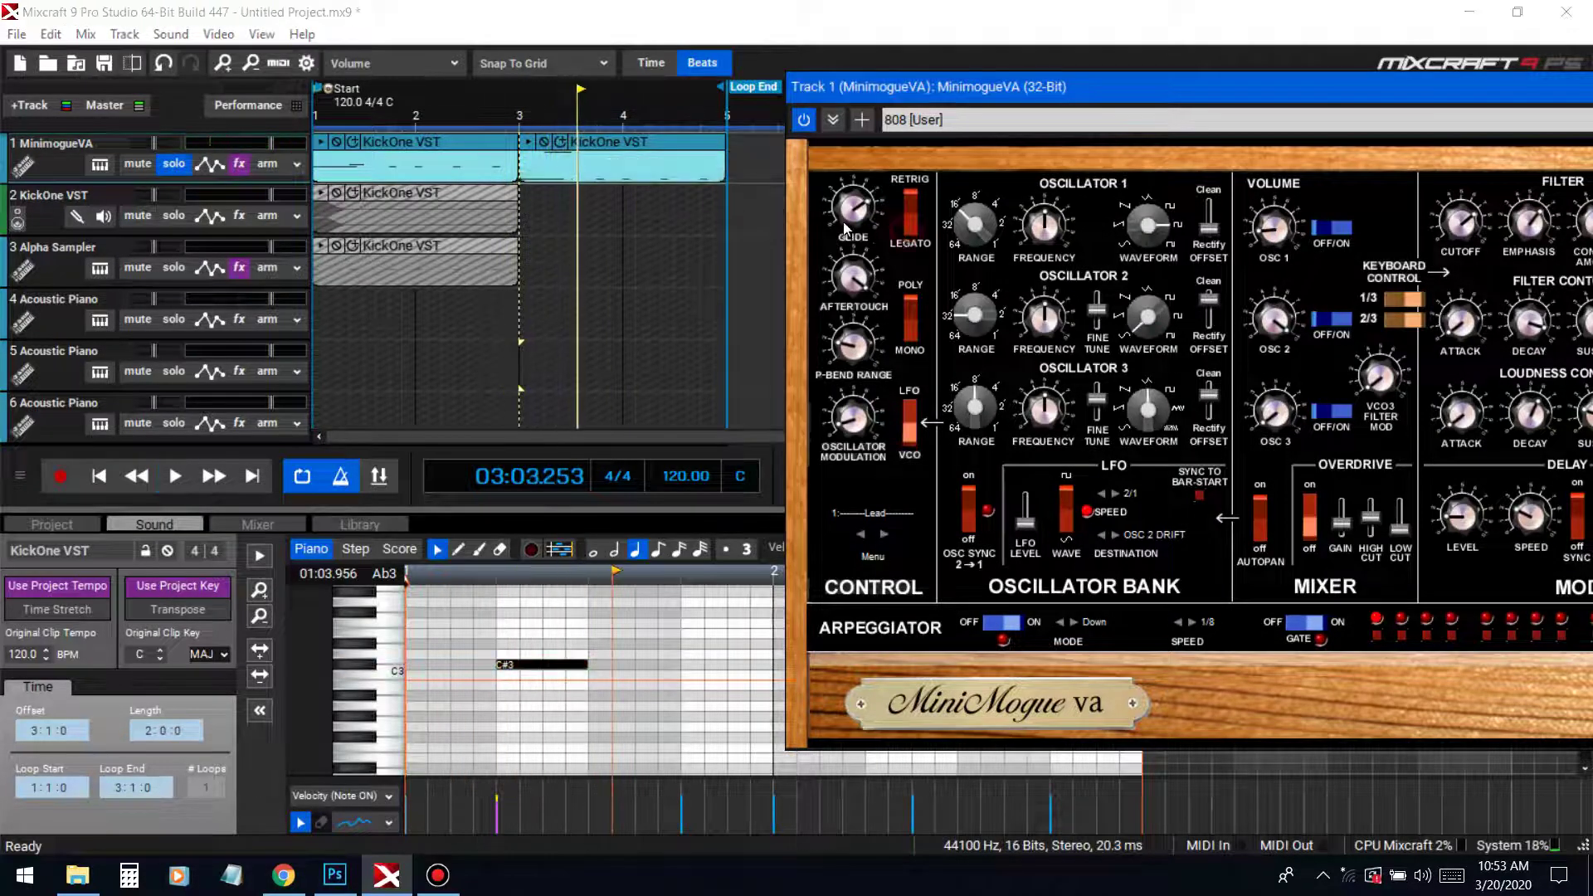
click(518, 123)
key(space)
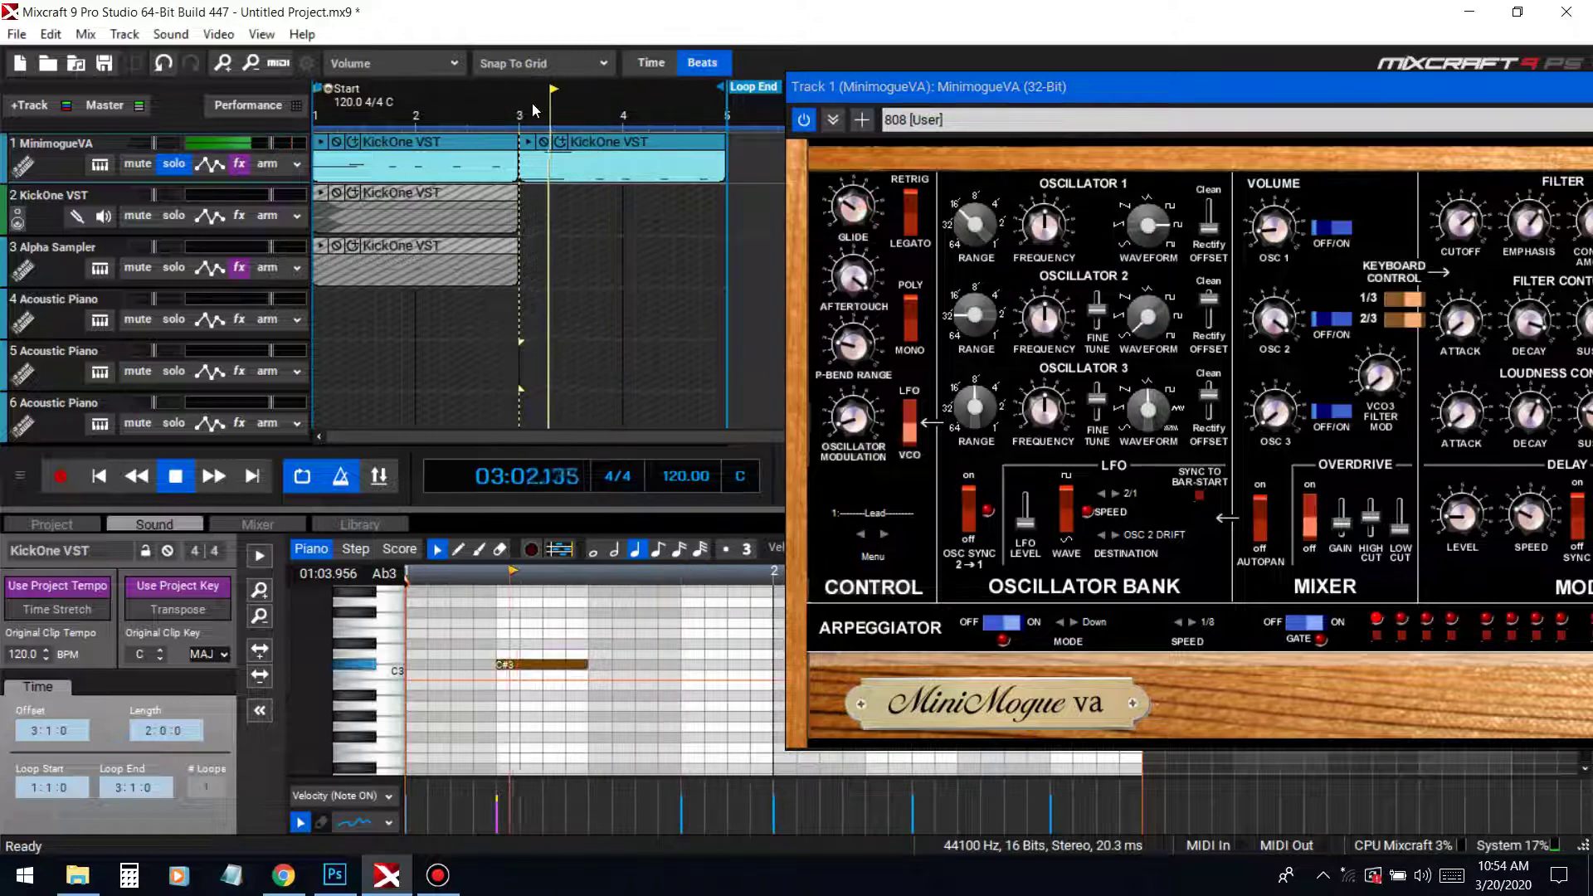
Turn the Glide amount further up and reposition the synth panel to reveal the timeline
drag(916, 88, 570, 6)
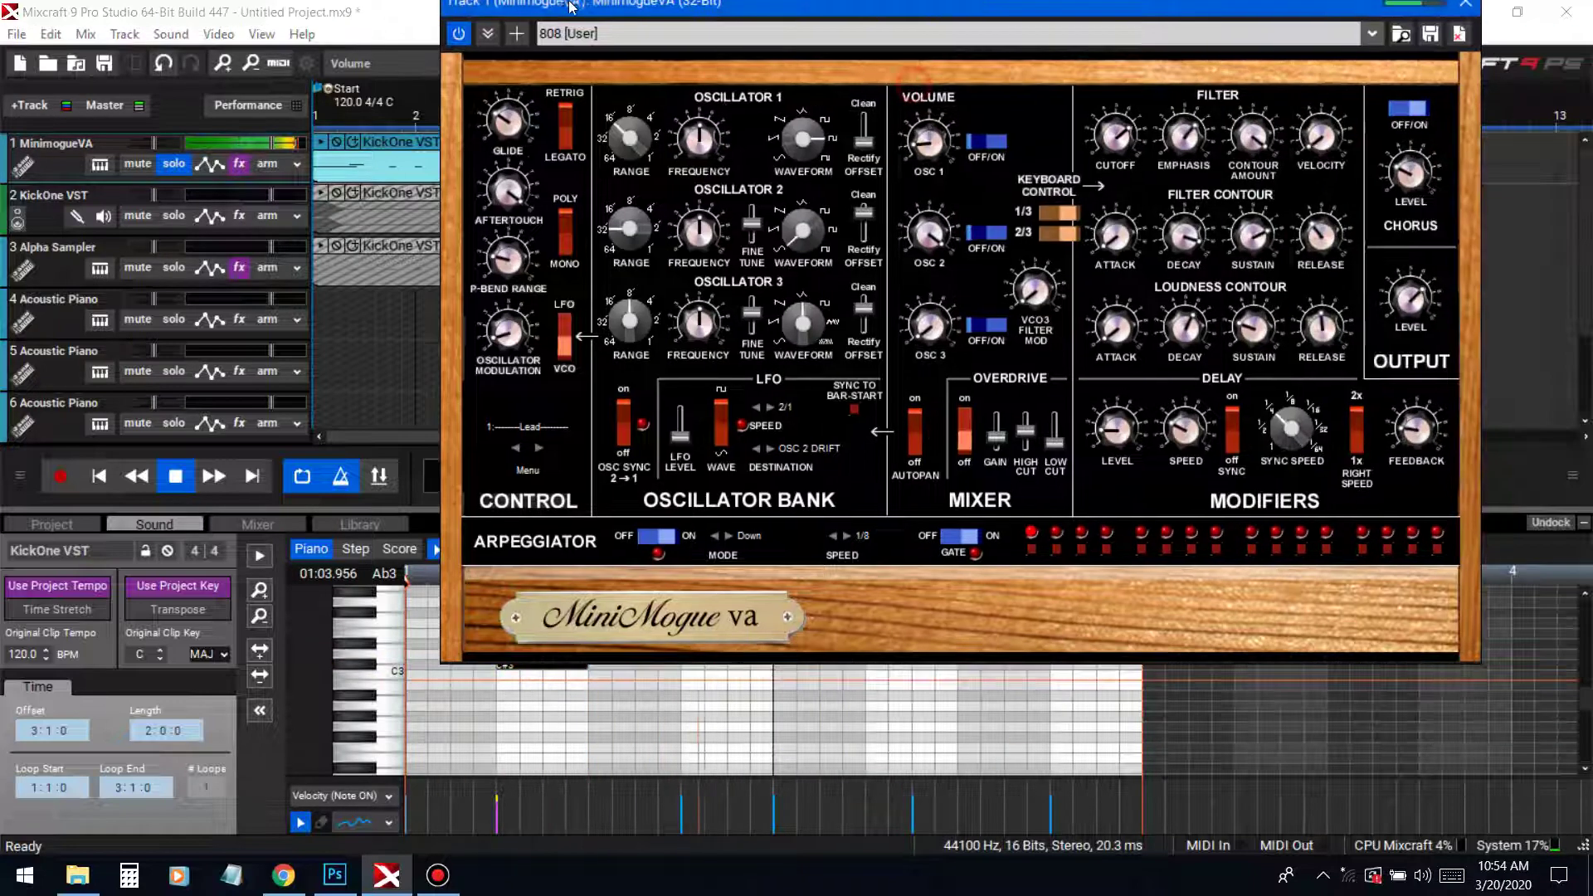
click(103, 476)
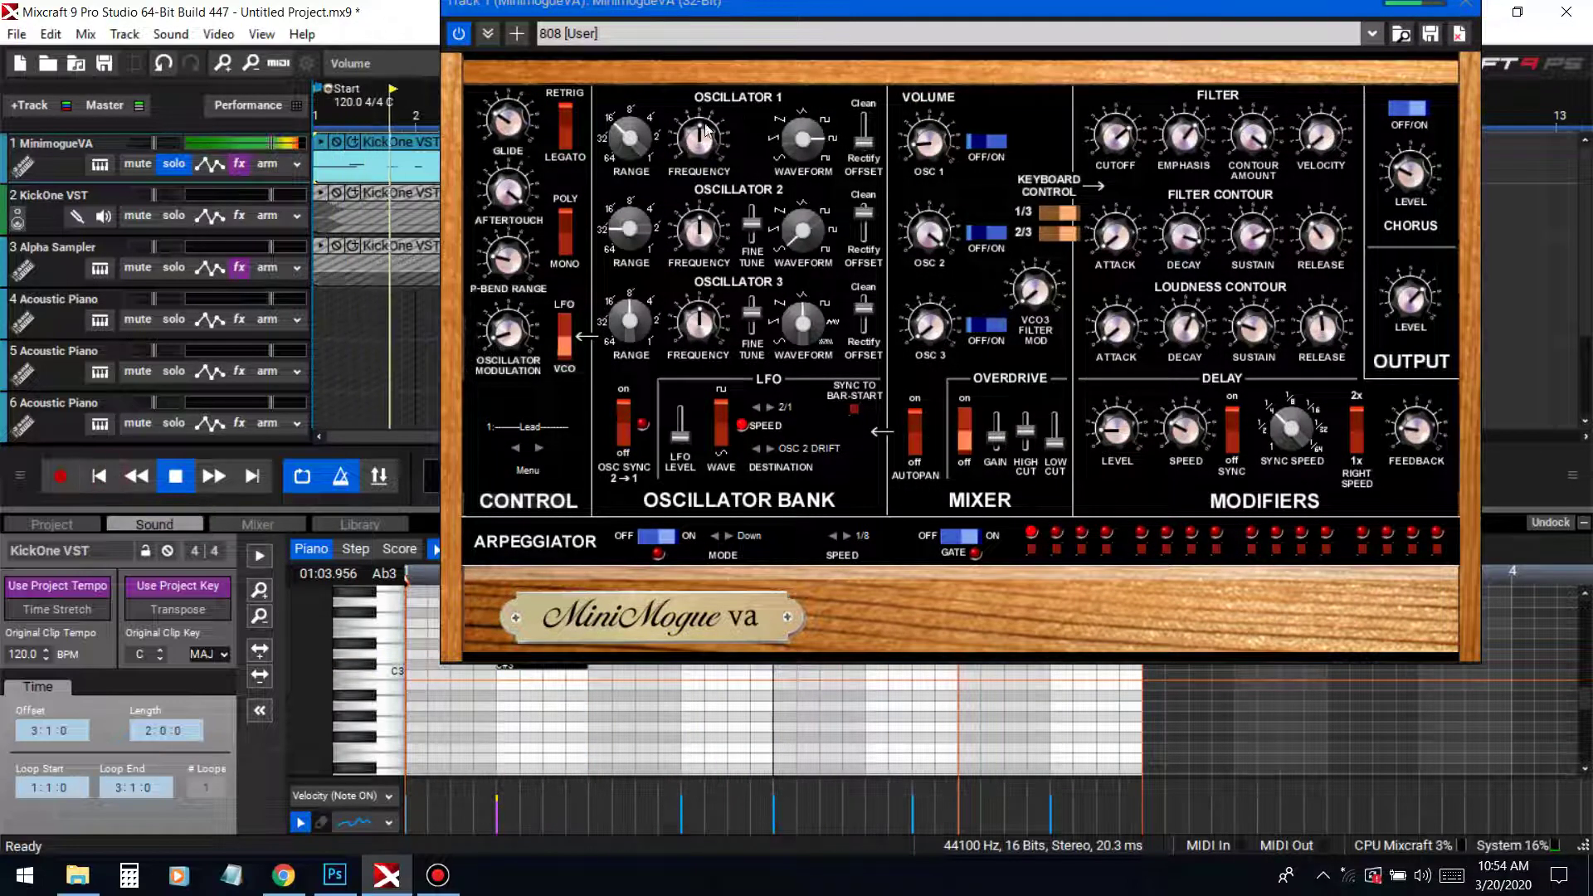
drag(514, 131, 529, 99)
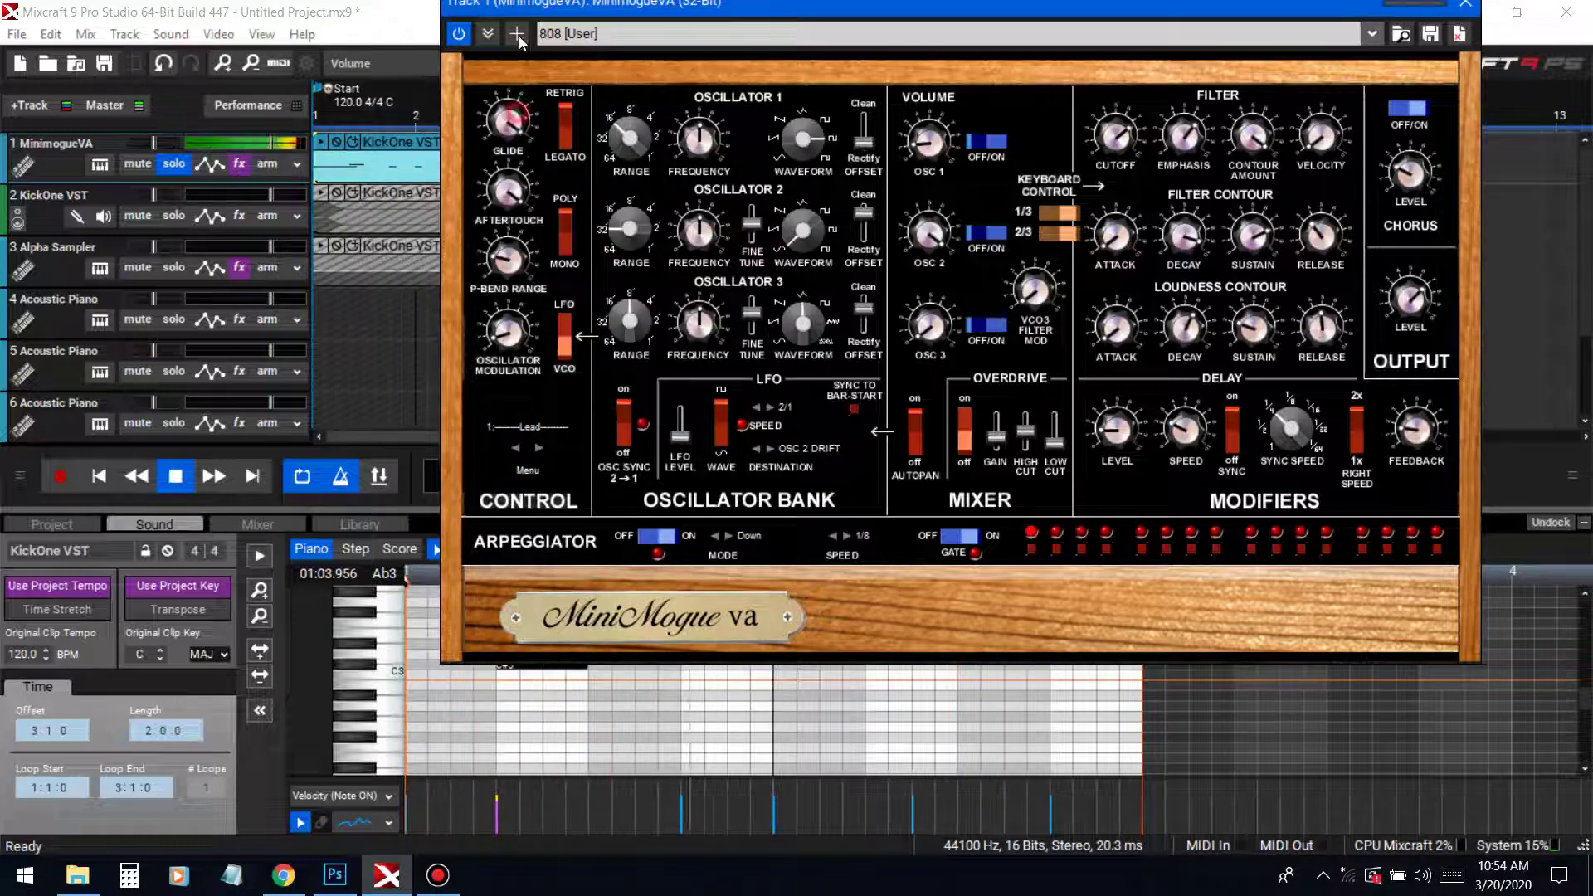
drag(550, 10, 1073, 84)
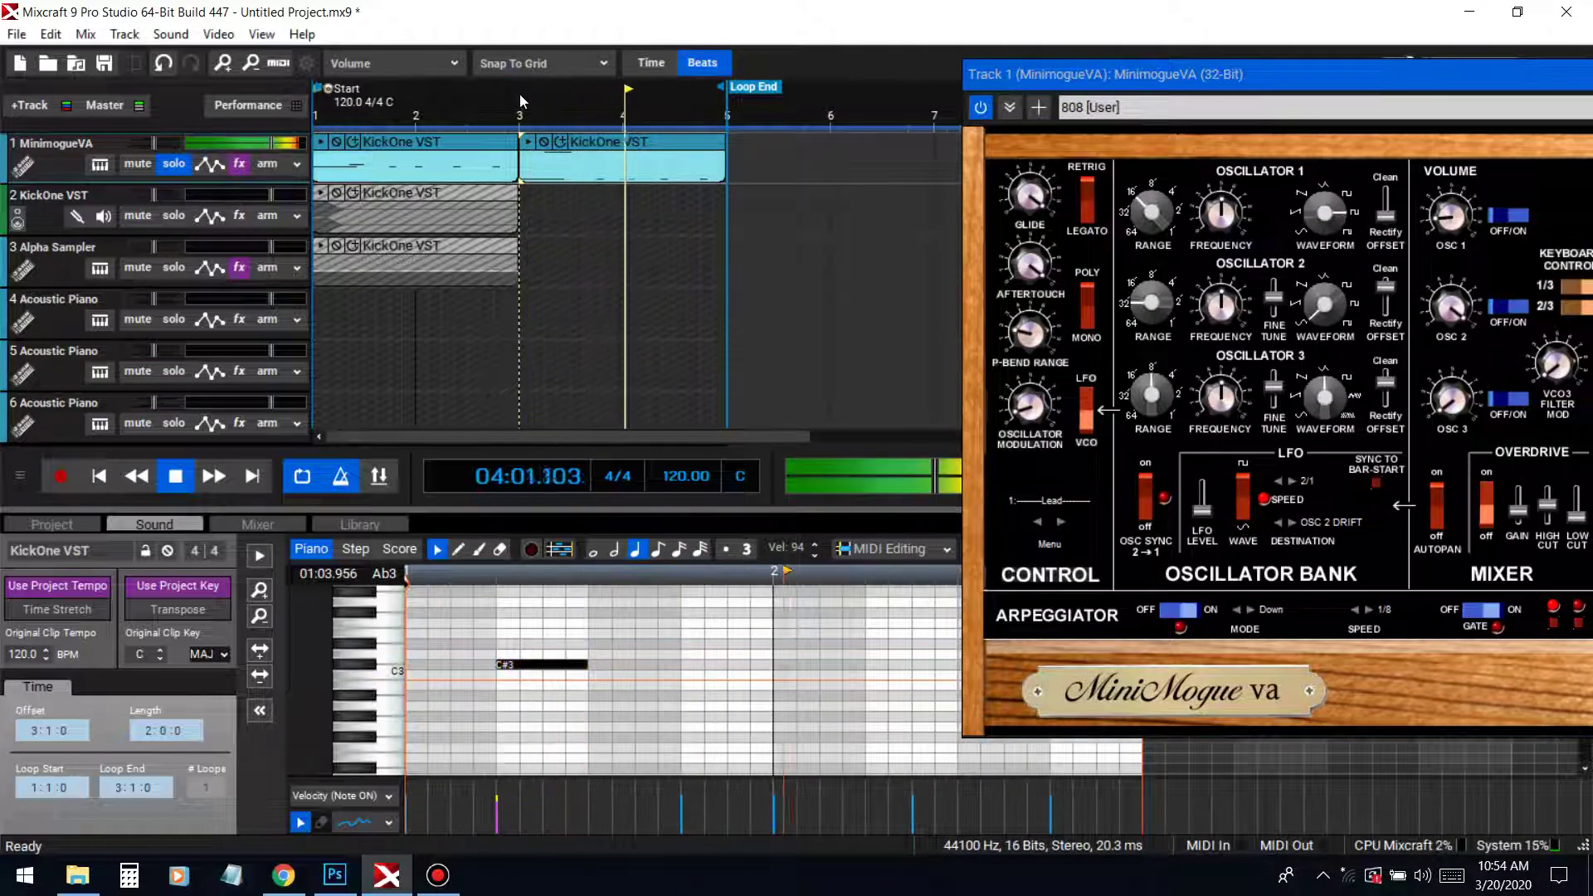
drag(1061, 77, 643, 58)
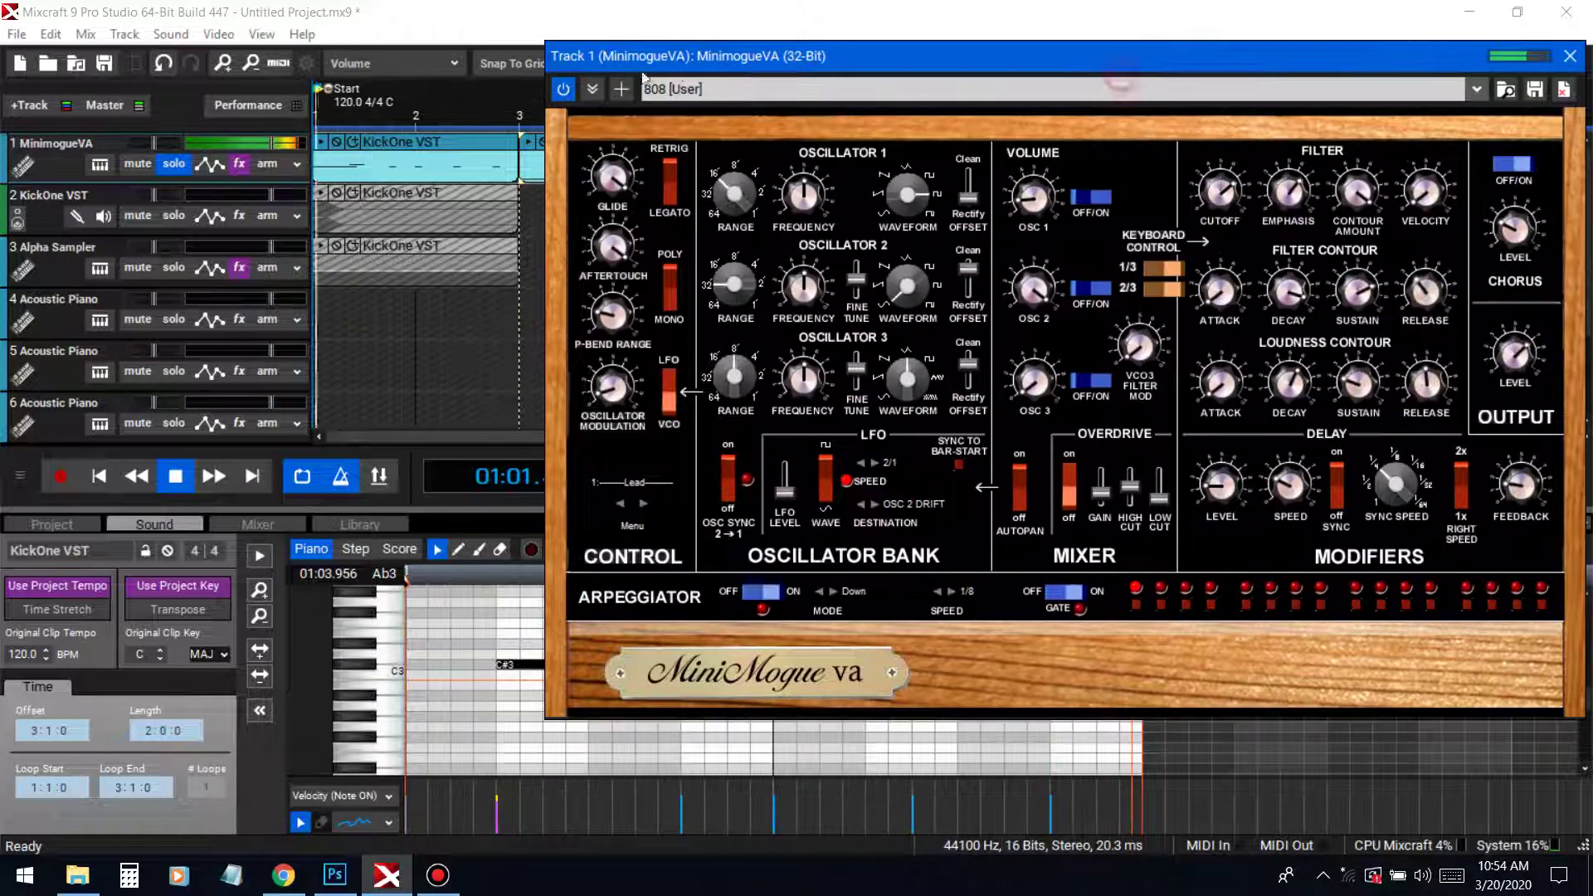
key(space)
Close the MinimogueVA panel, hide the bottom editor, unsolo track 1, and move the play position to bar 5
click(1569, 56)
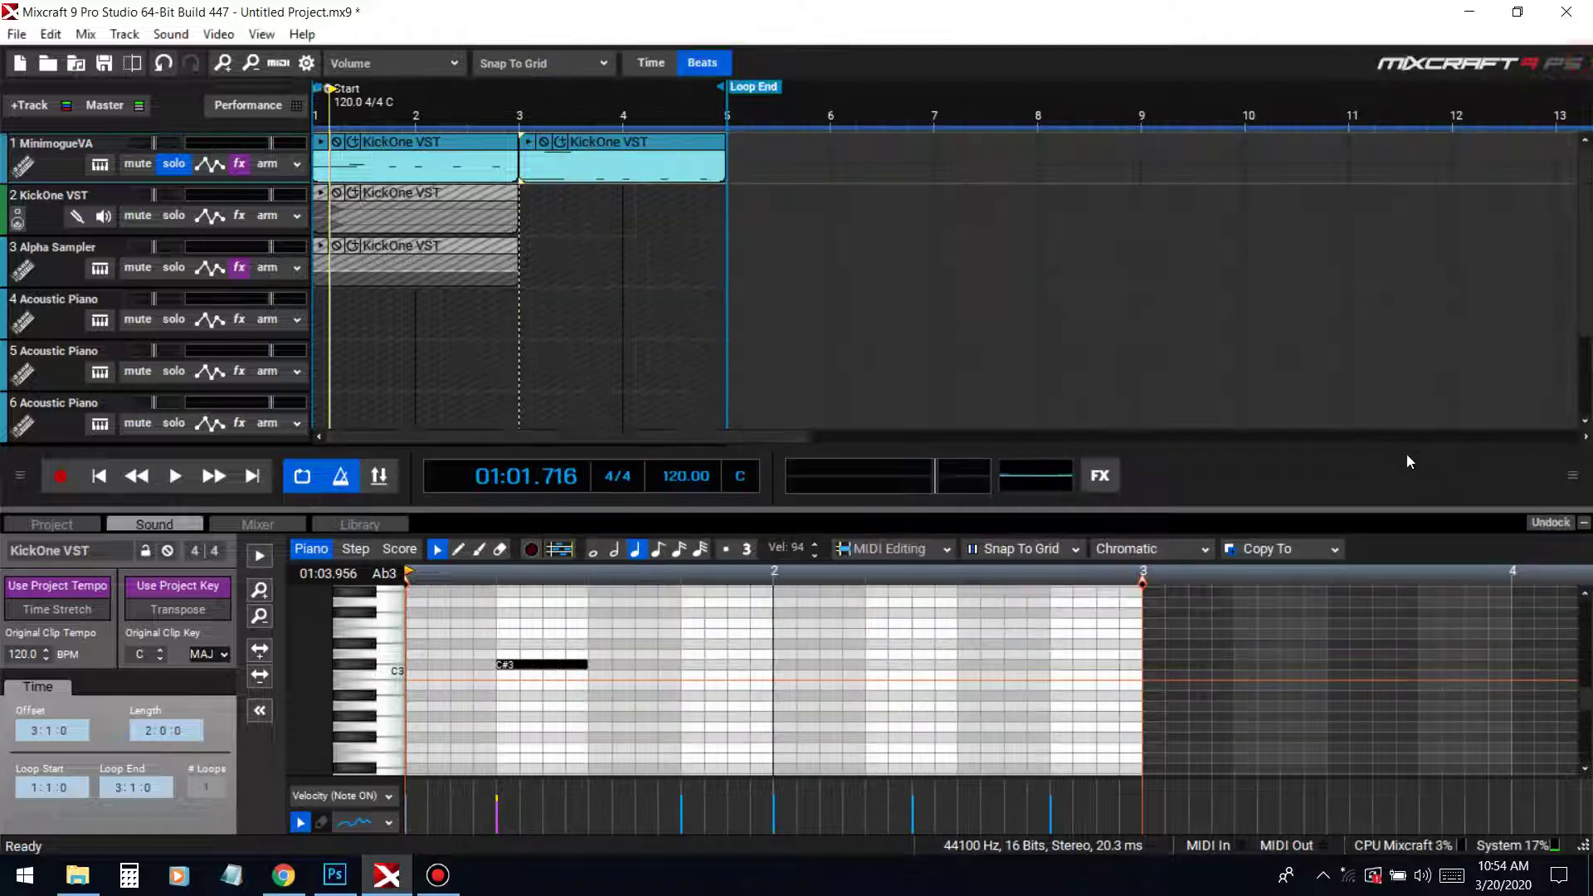
click(1583, 526)
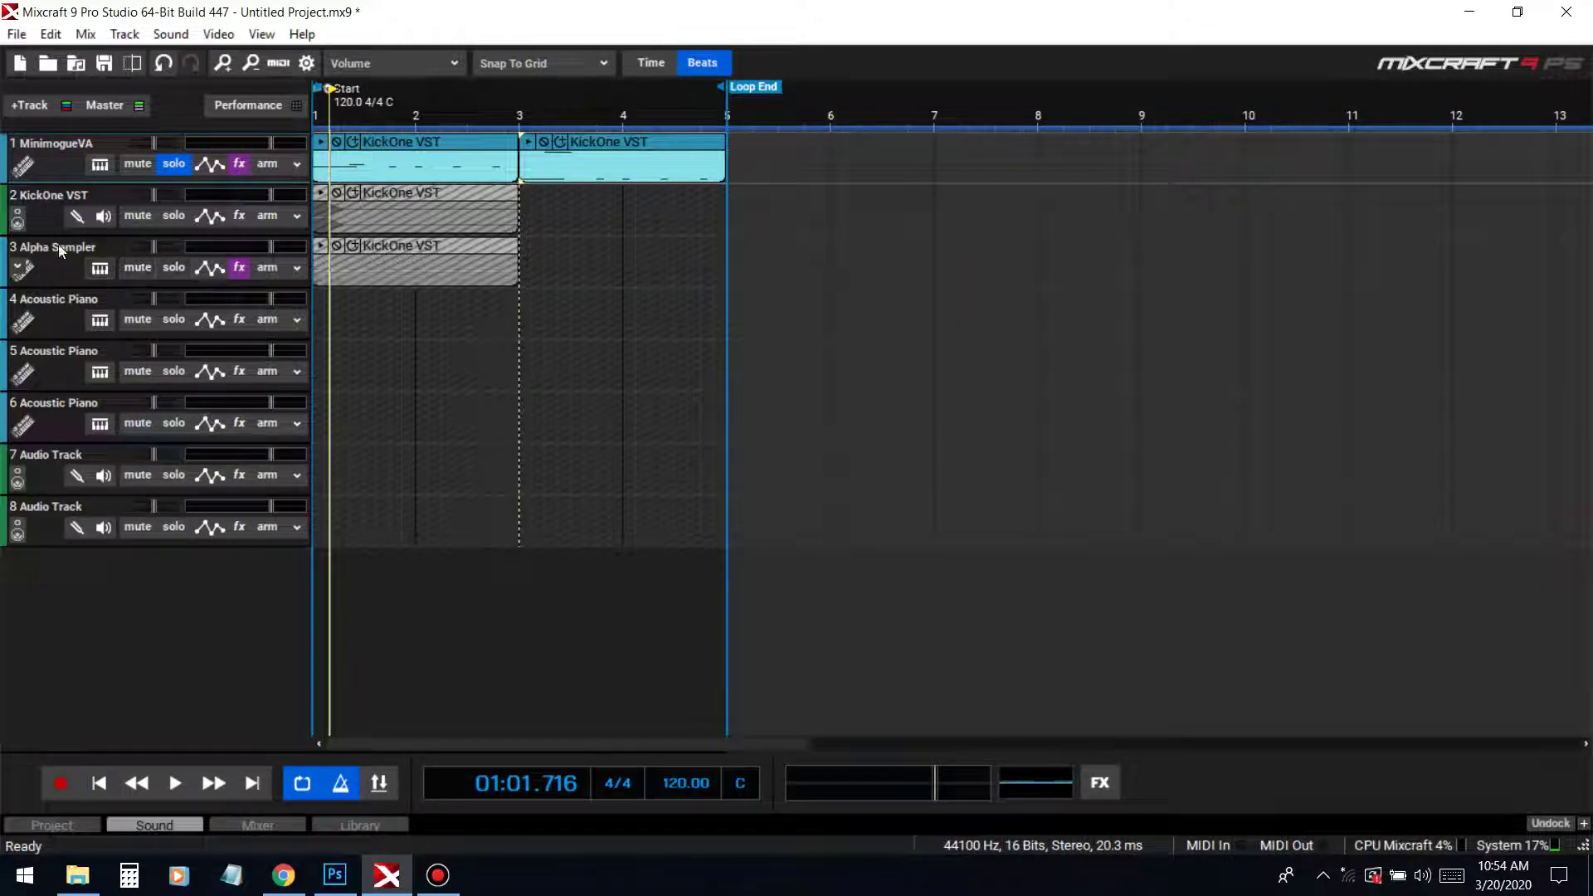
click(173, 164)
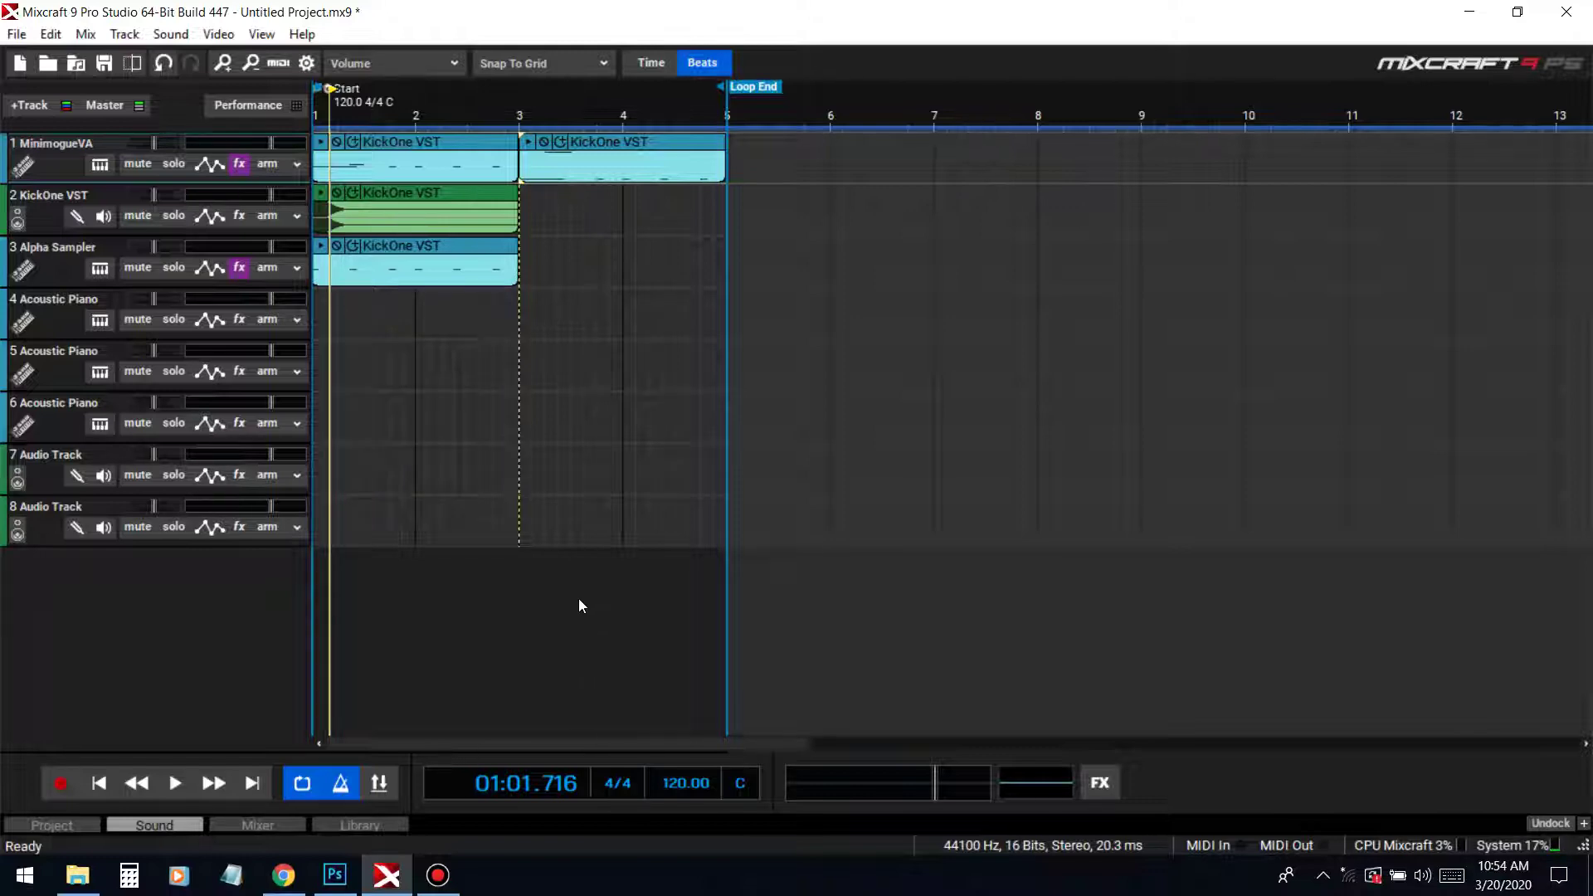
click(738, 542)
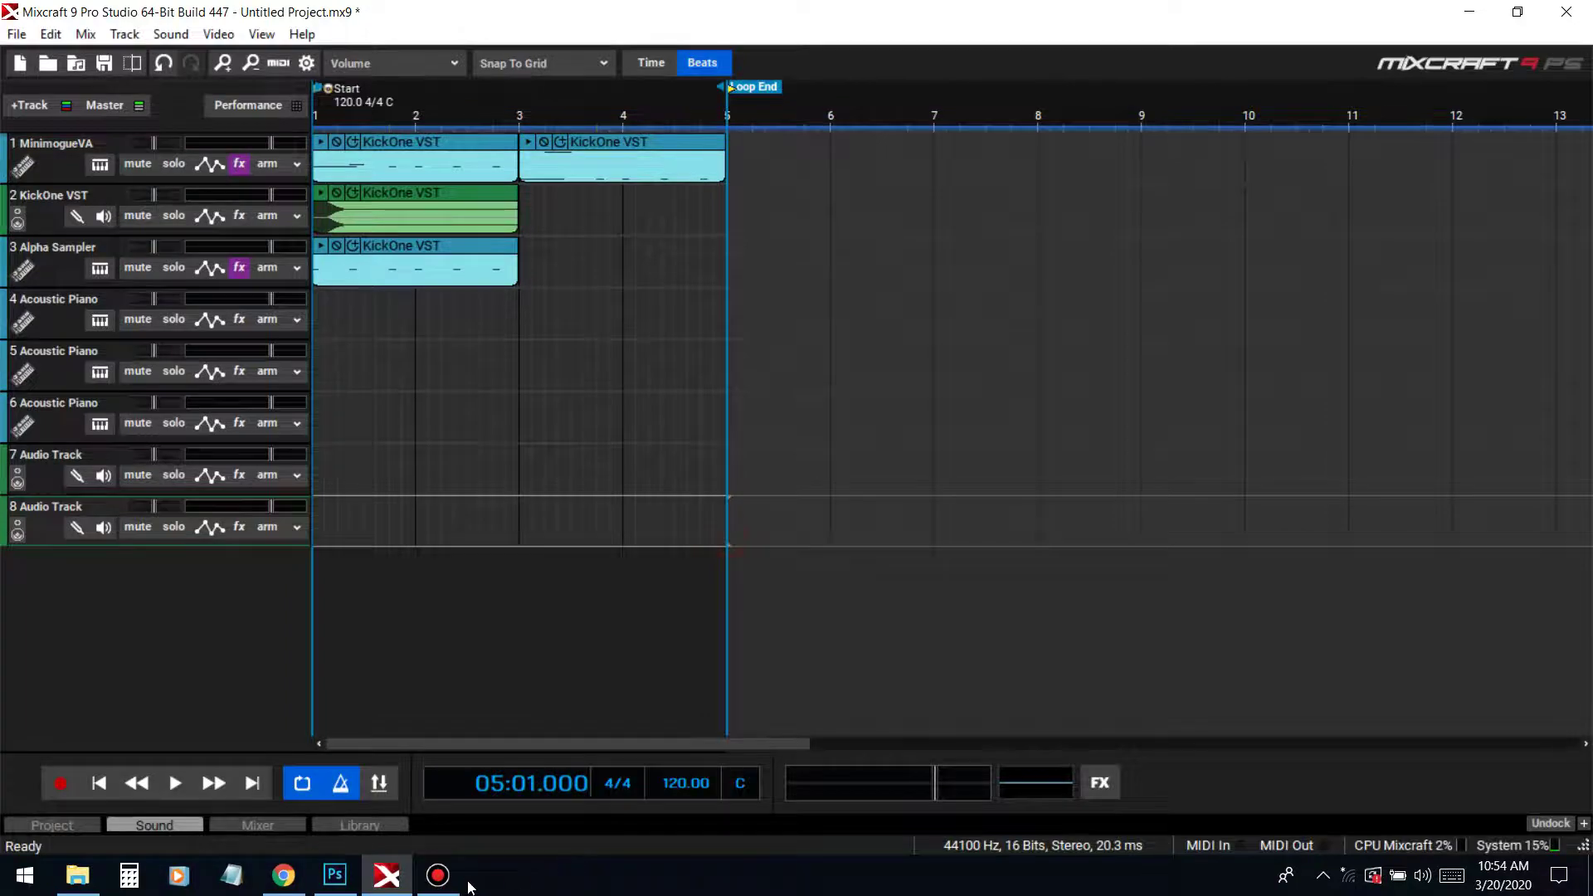